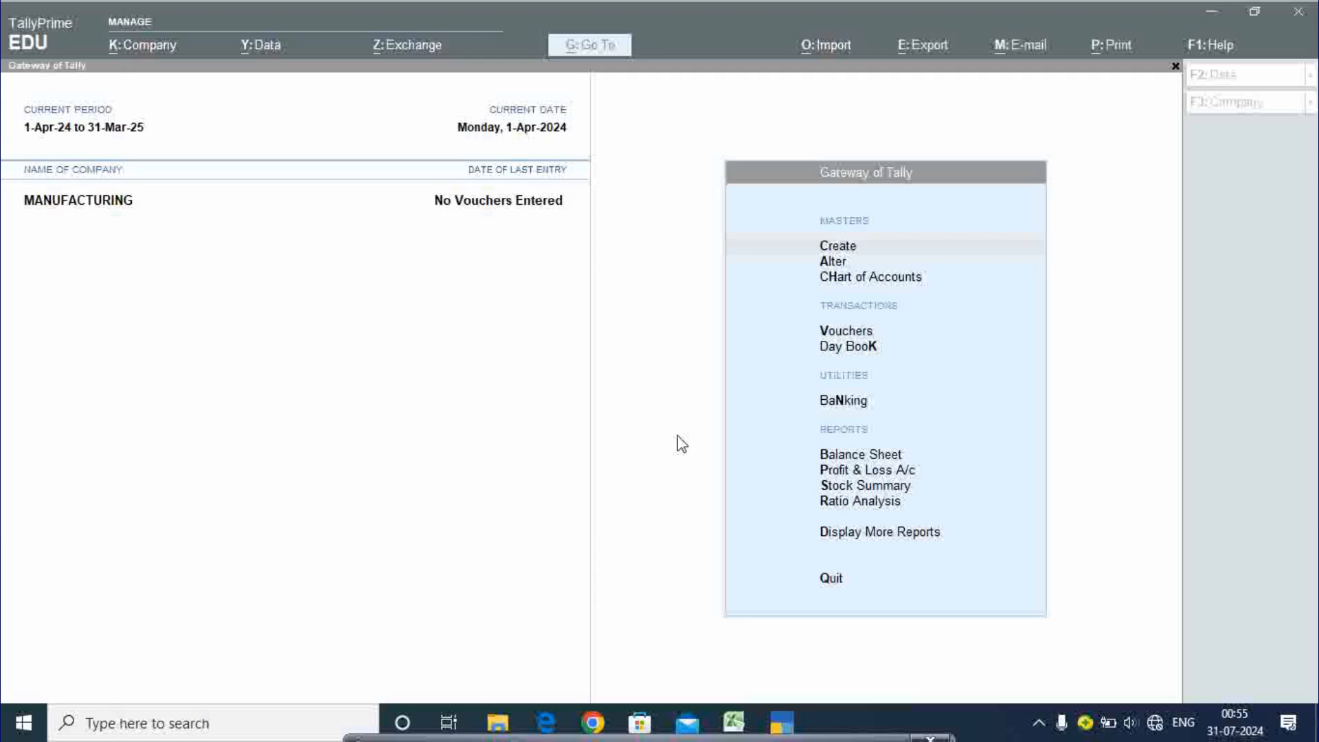
- Bring TallyPrime into focus, then switch to the Excel workbook of computer device data
left_click(682, 443)
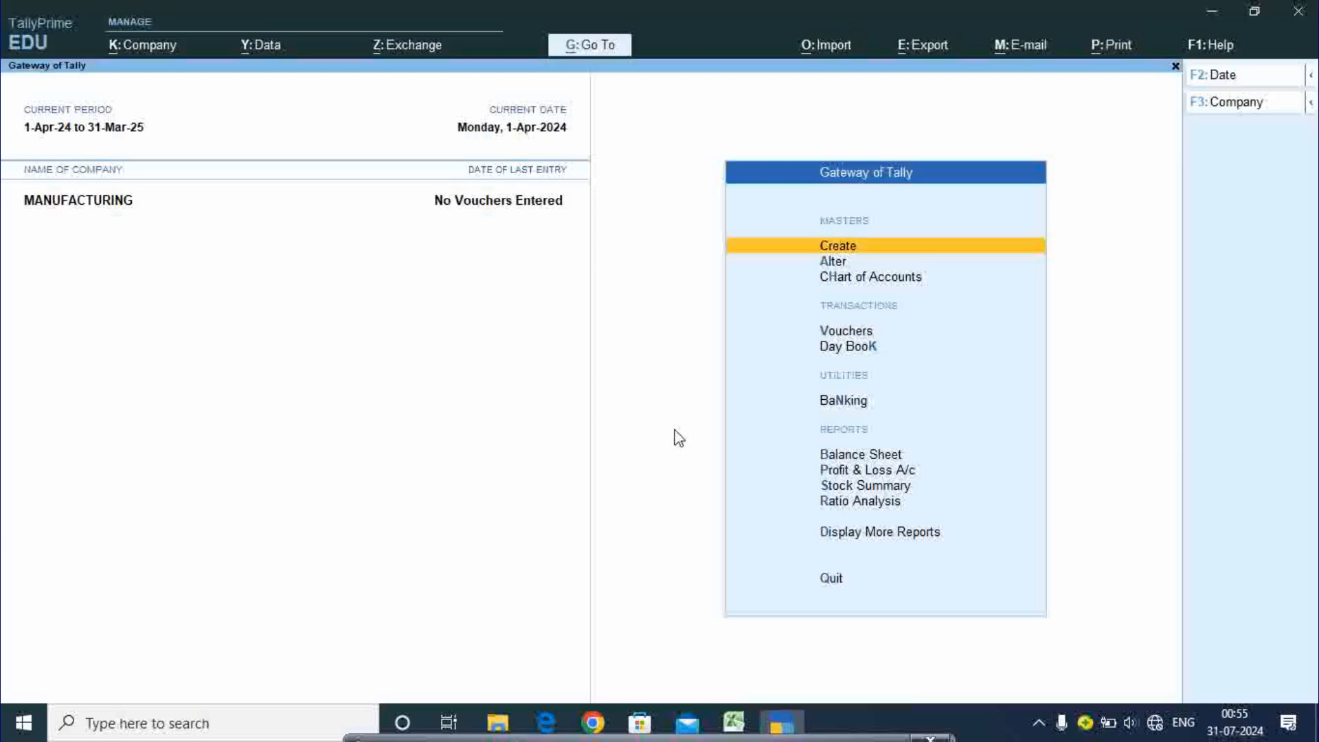
left_click(731, 724)
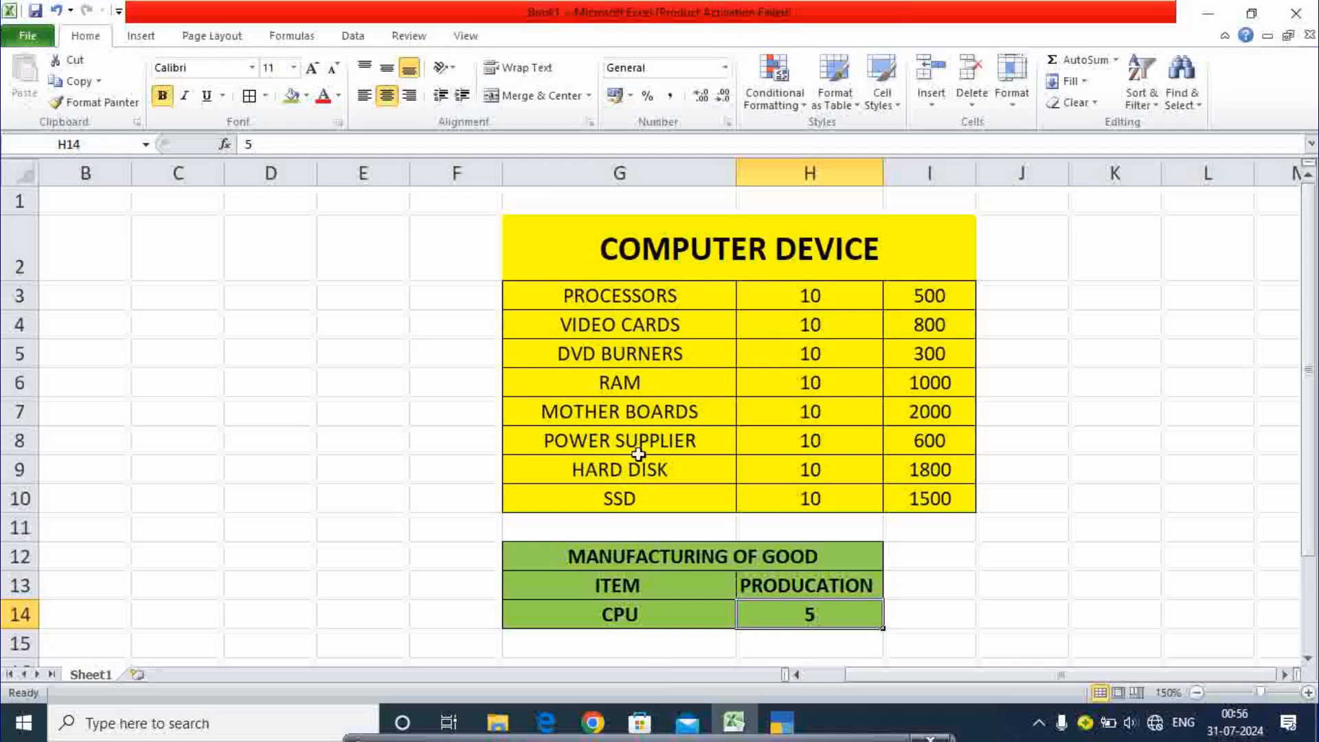
- Check the DVD burner, processor and motherboard entries and the CPU production quantity of 5
left_click(633, 346)
left_click(637, 286)
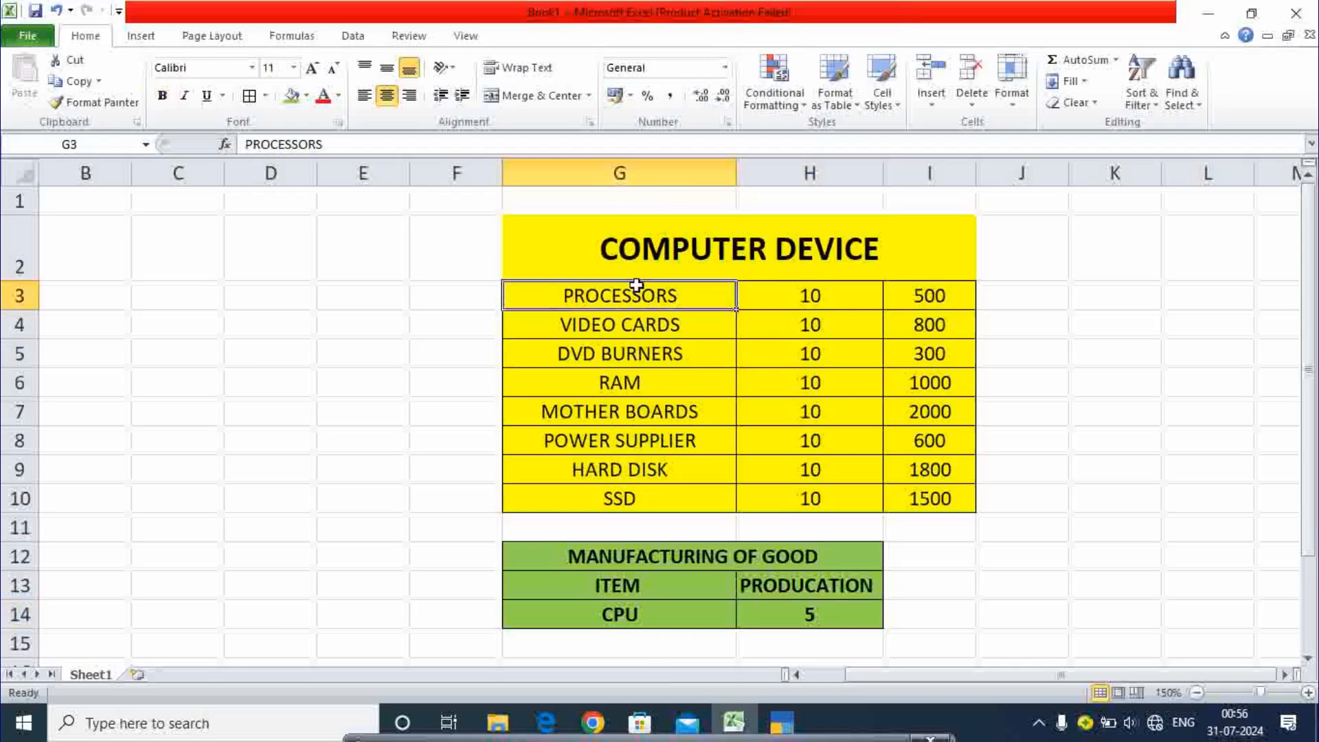
left_click(632, 401)
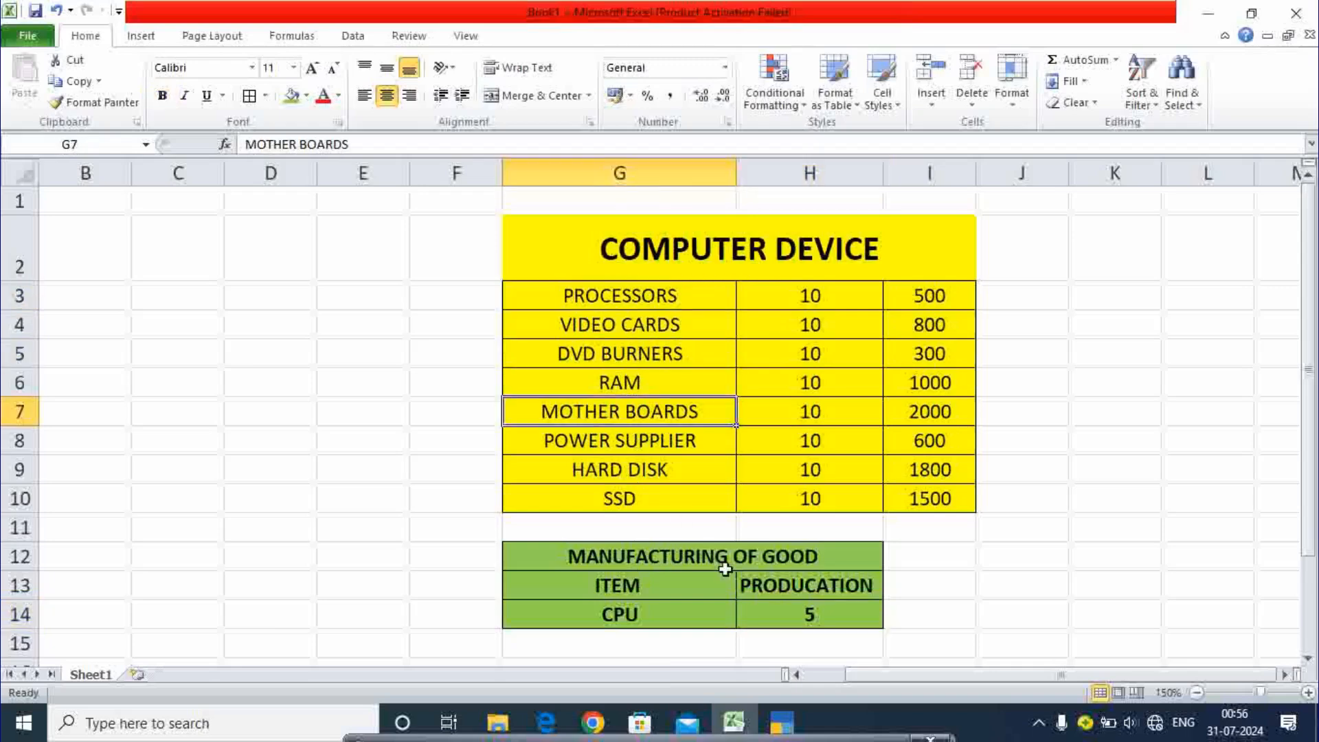
left_click(801, 585)
left_click(641, 612)
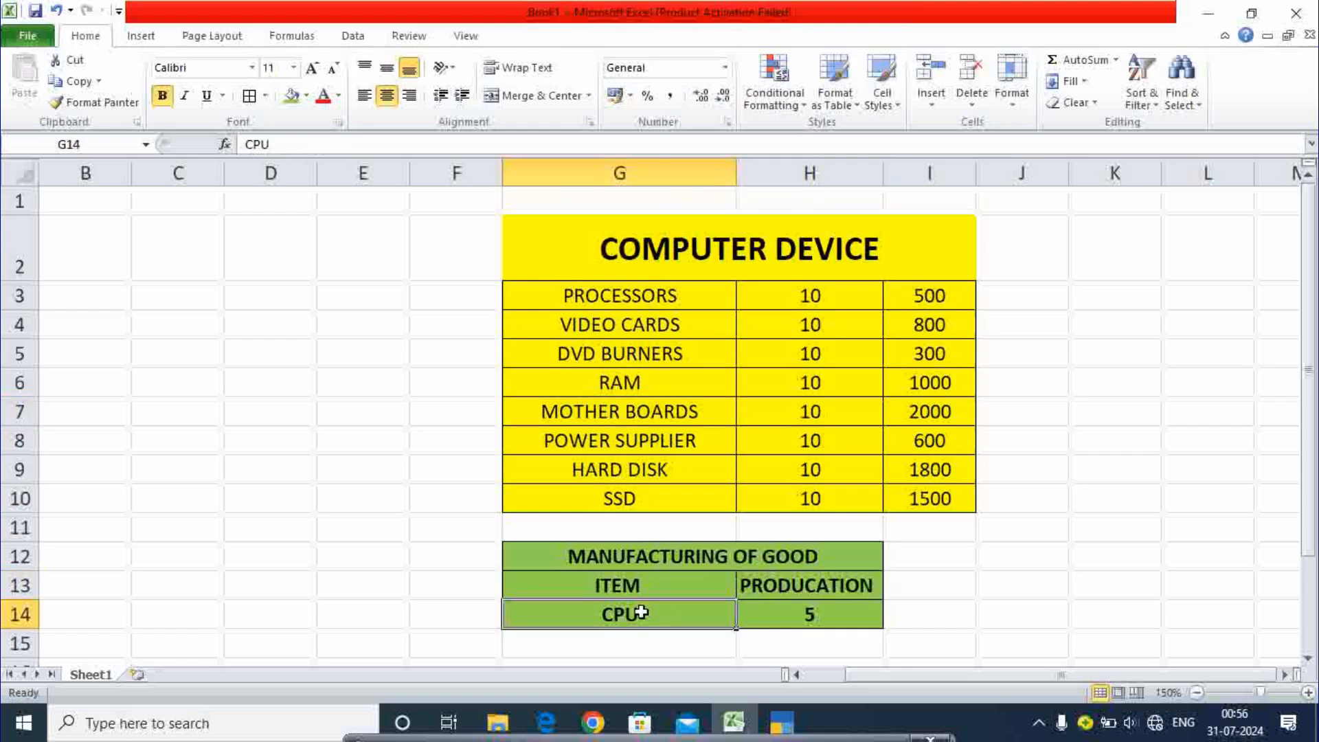
left_click(811, 614)
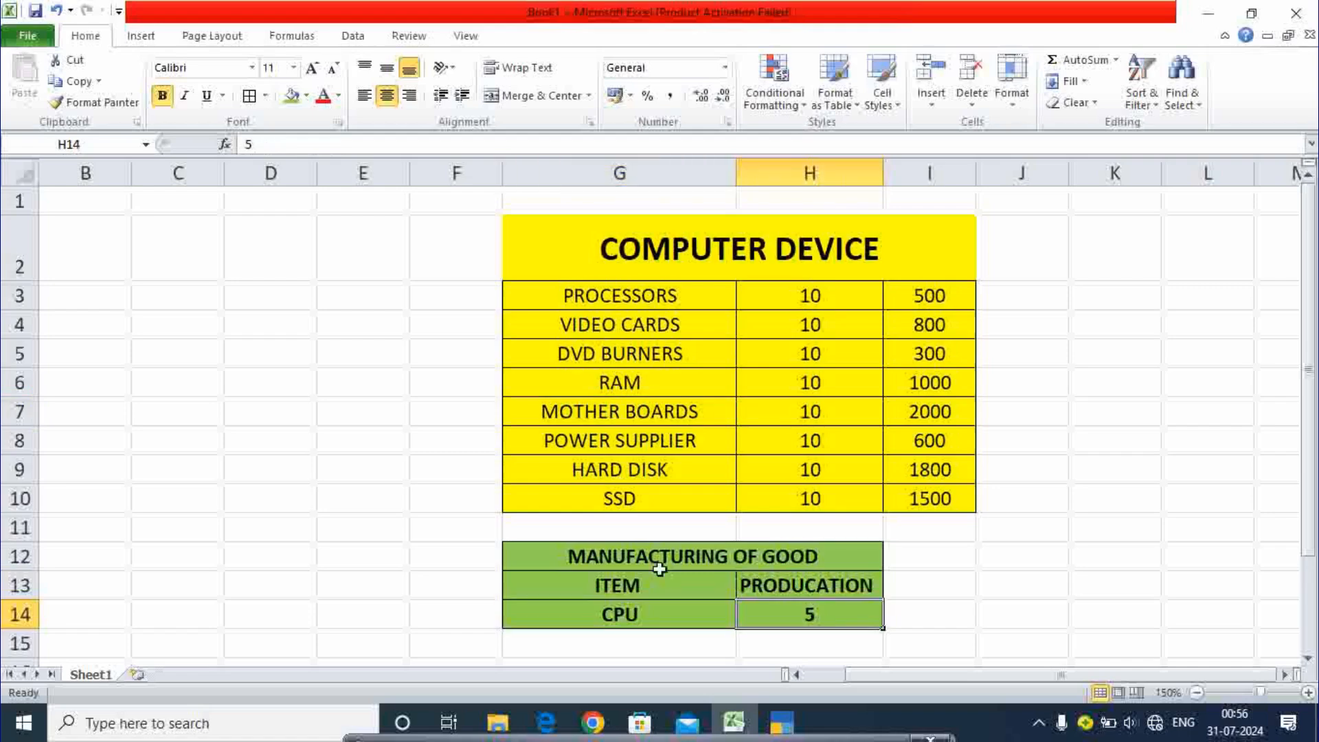
- Check the video card, RAM and motherboard entries, then return to TallyPrime
left_click(627, 322)
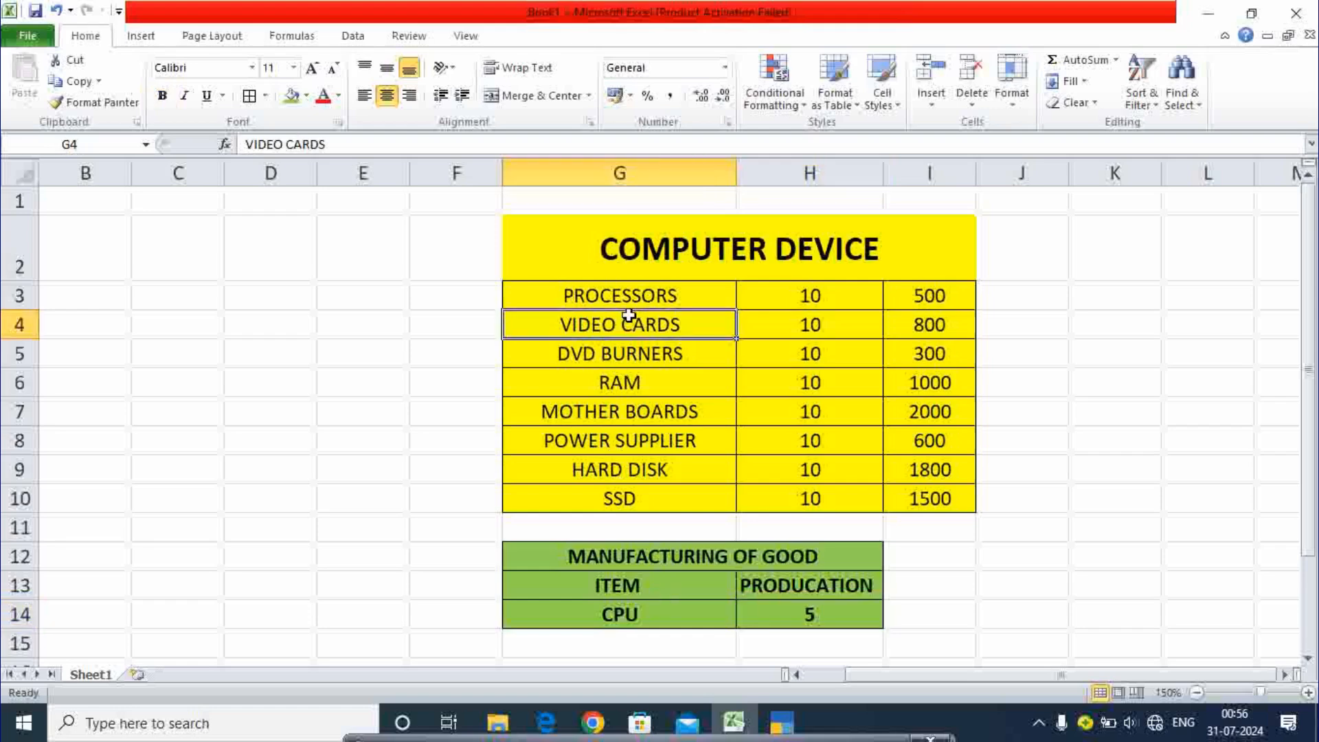
left_click(632, 372)
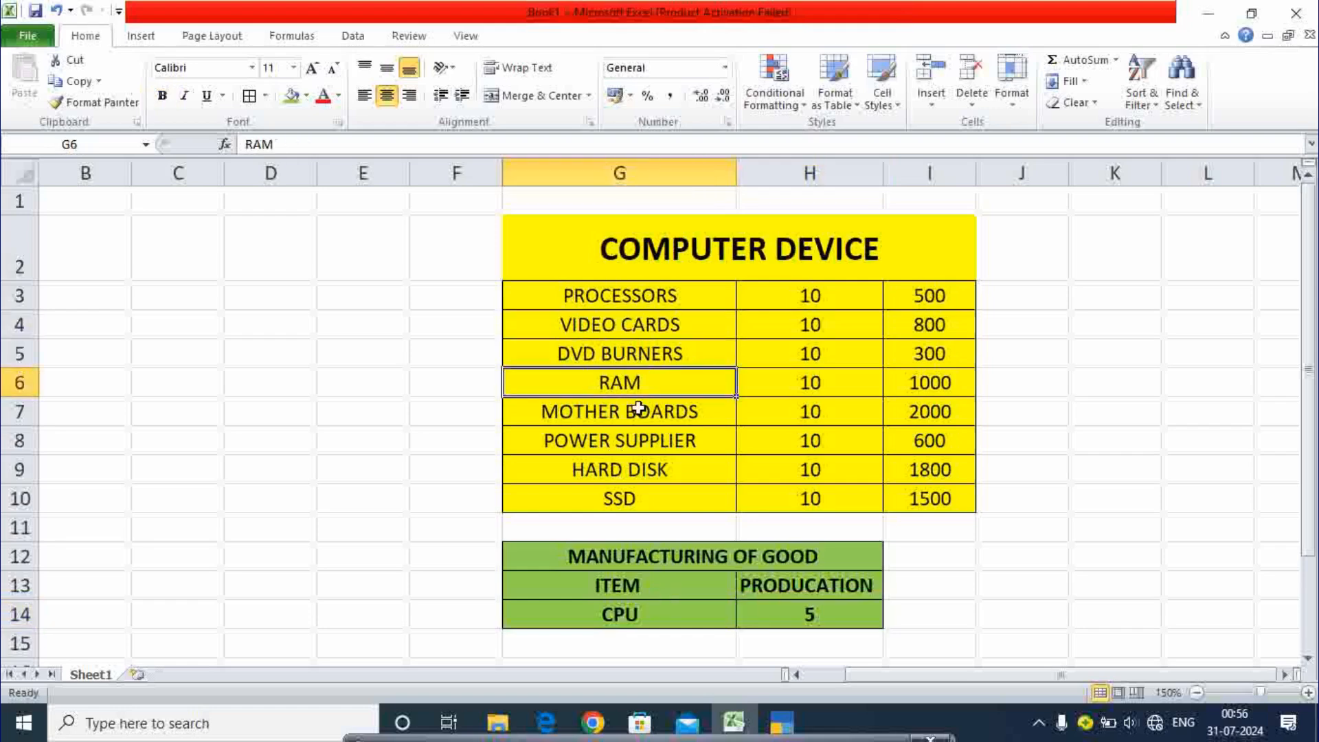
left_click(639, 408)
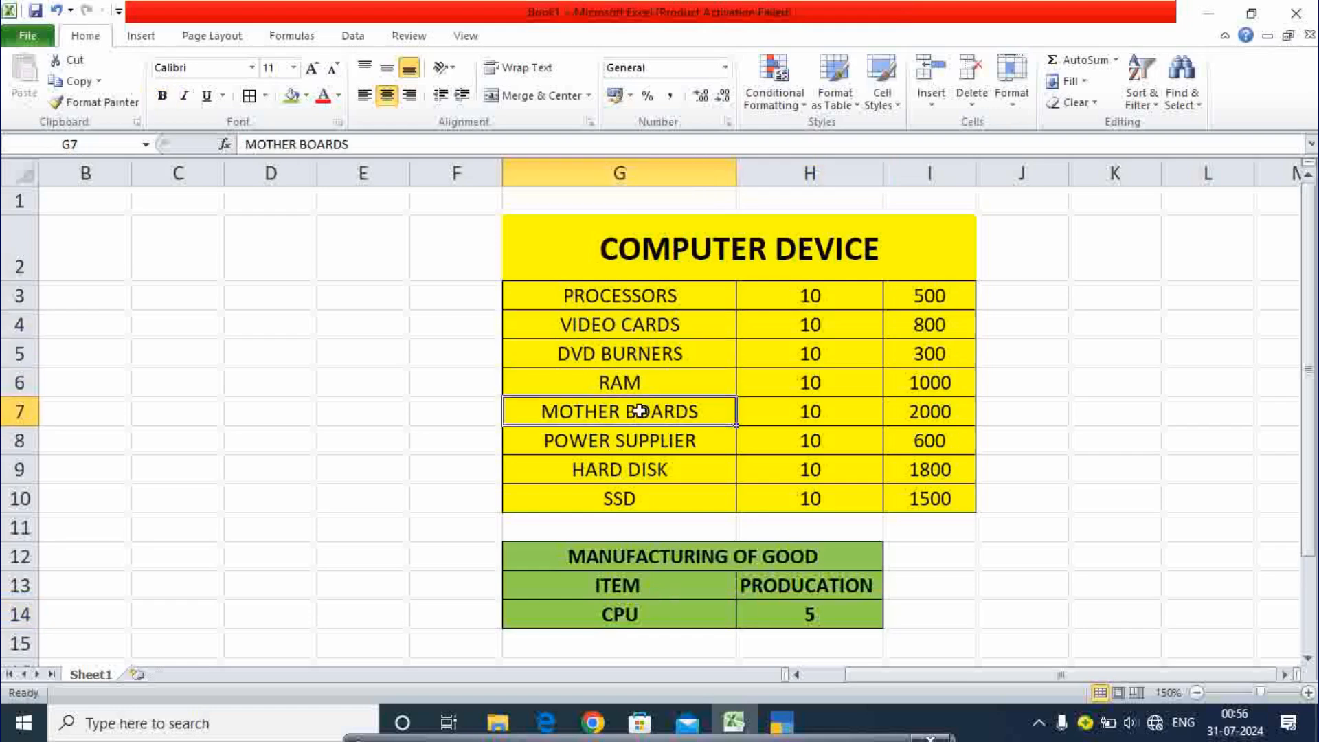
left_click(780, 730)
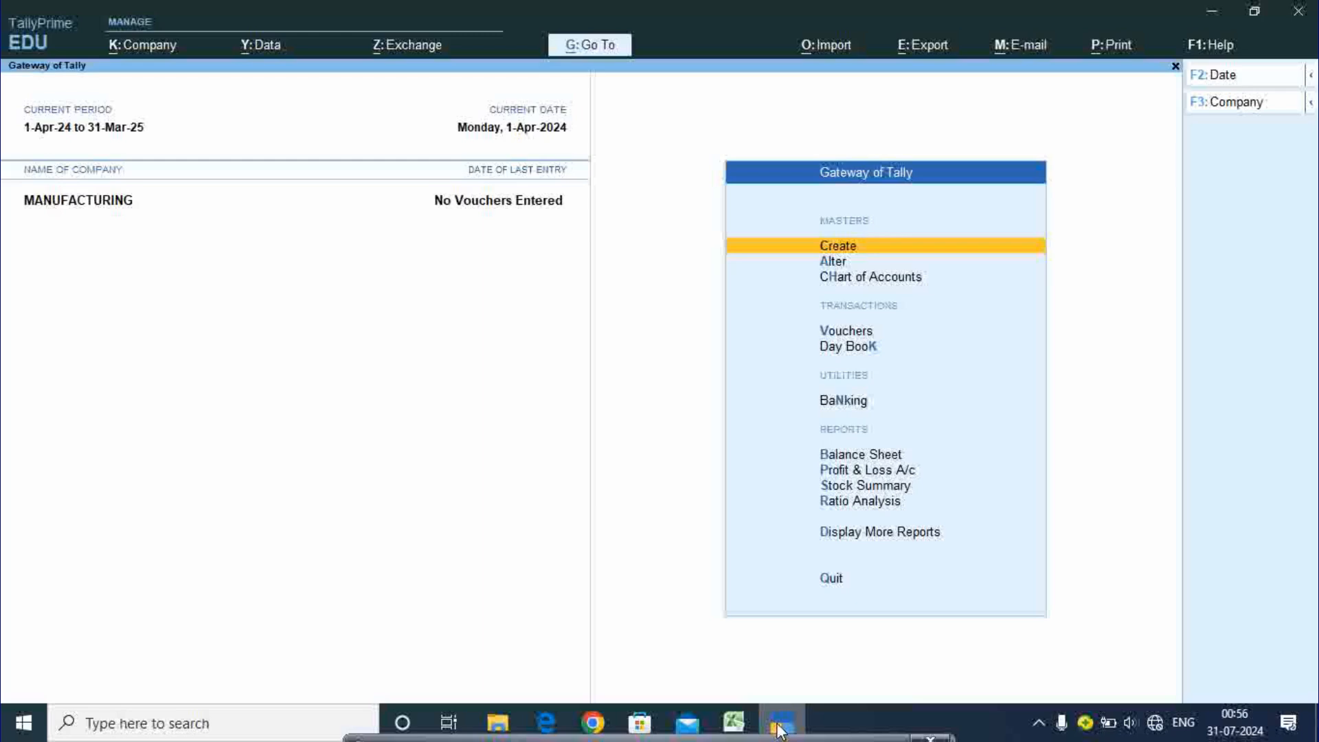
- Create a ledger named after the owner as the capital ledger
left_click(850, 254)
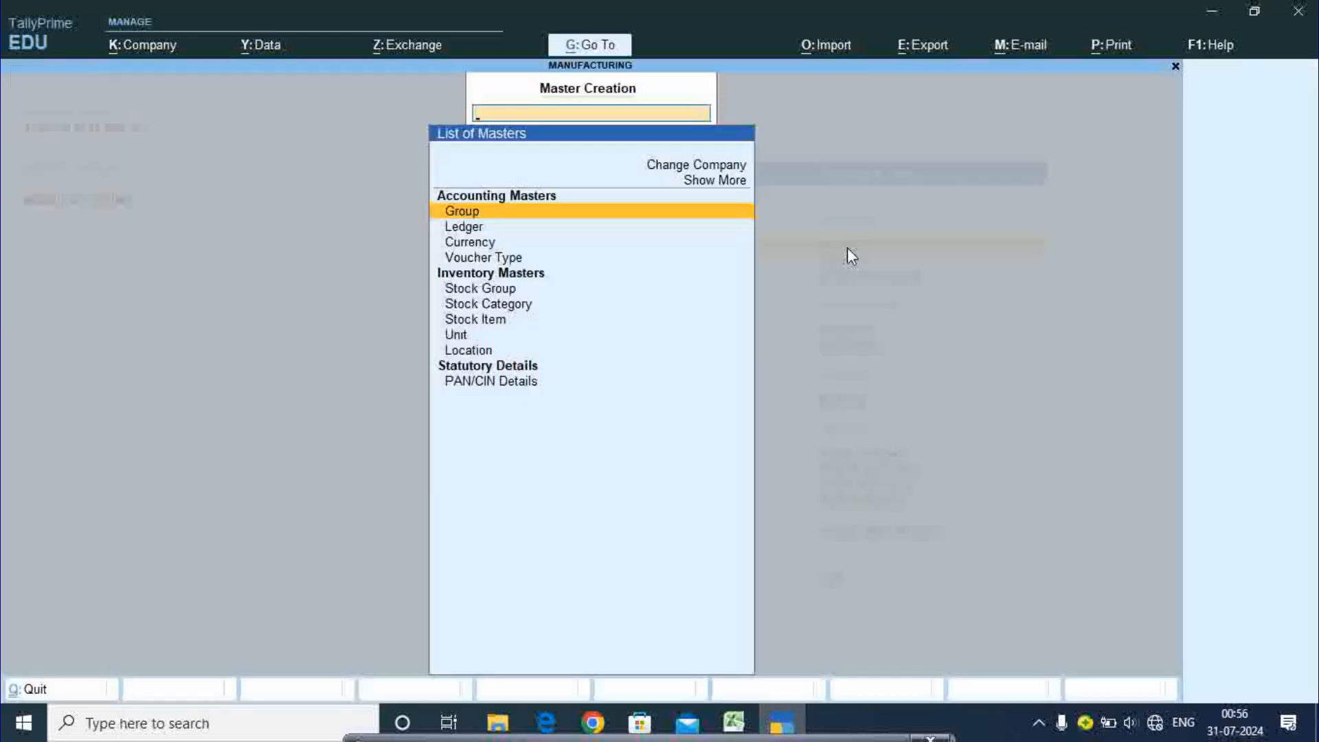
key("Down")
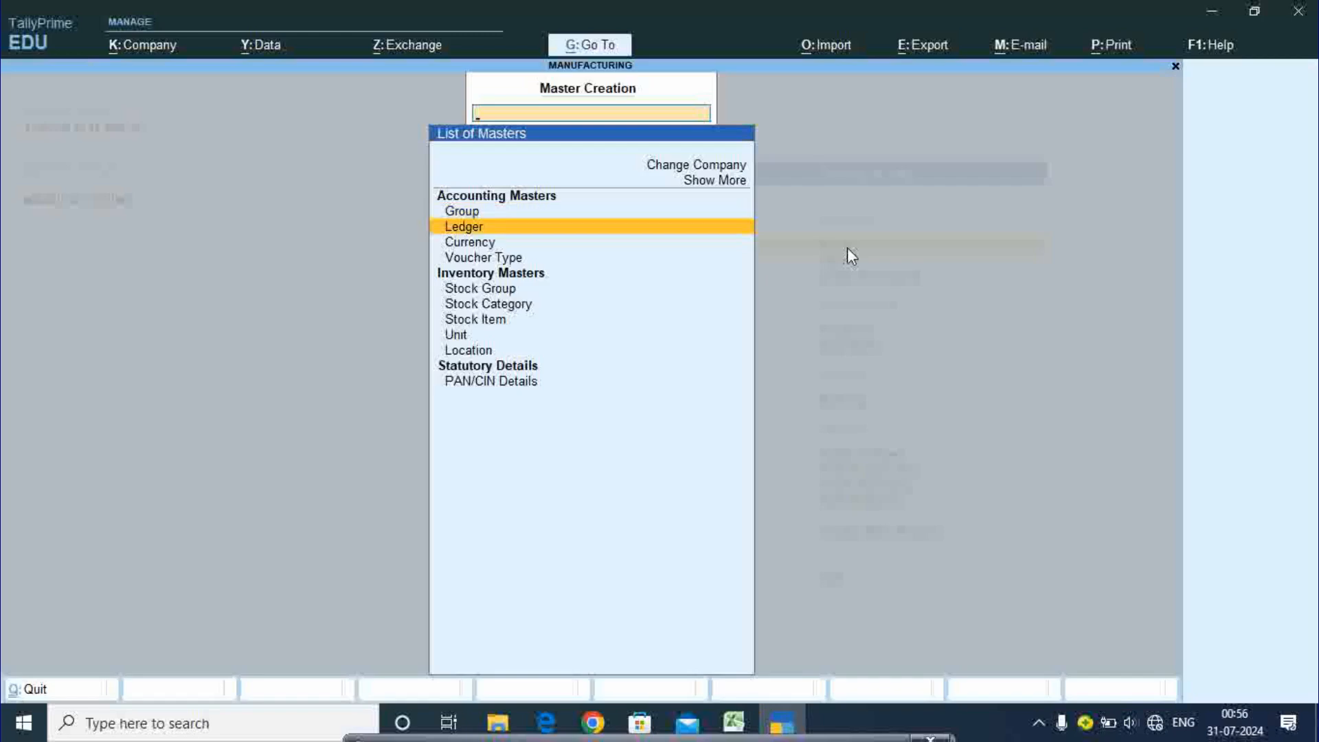
key("Return")
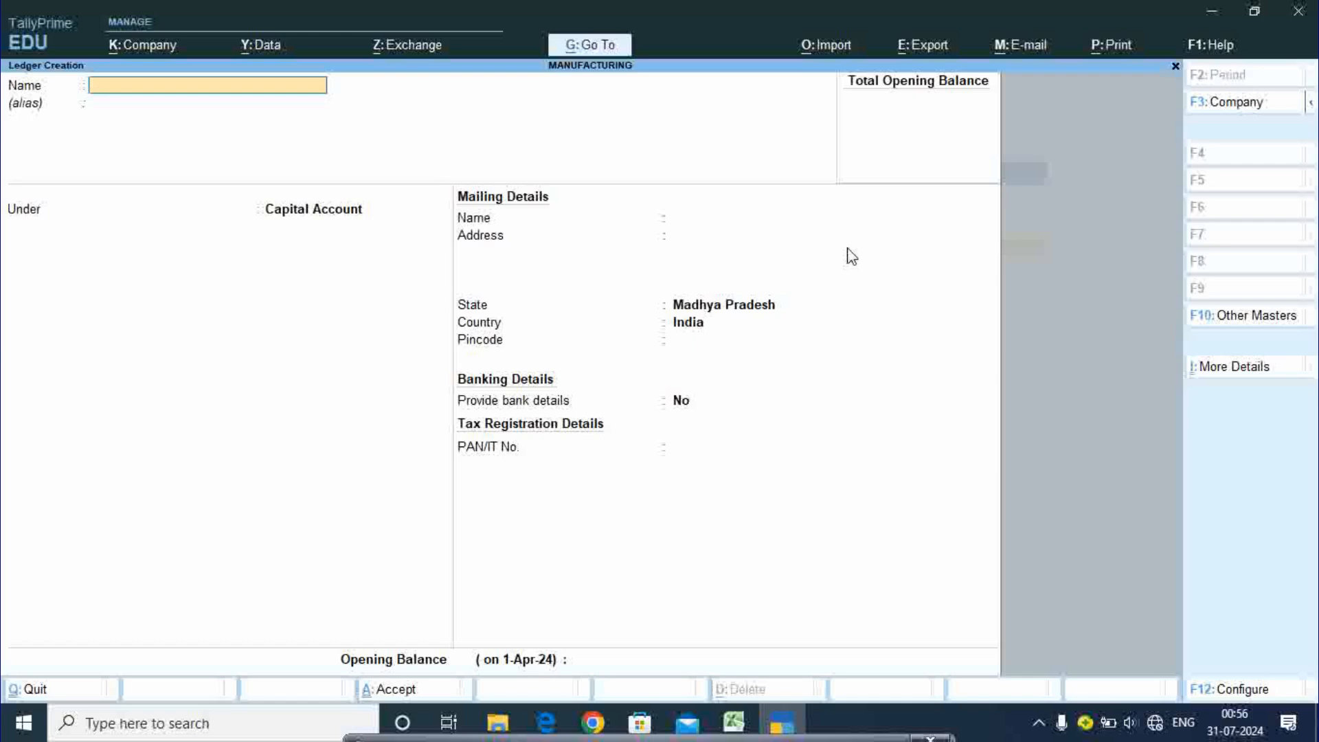
key("Return")
key("Return")
key("Return")
key("Return")
key("Return")
key("Return")
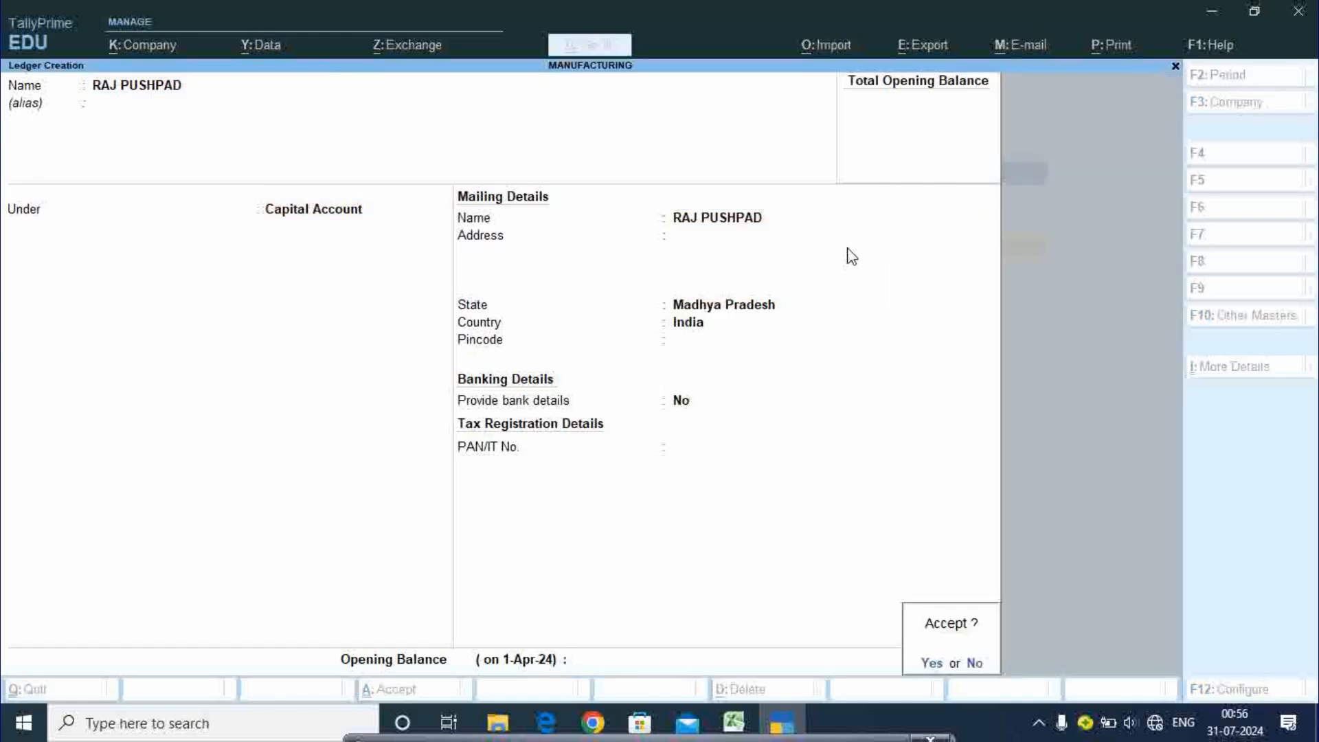
key("Return")
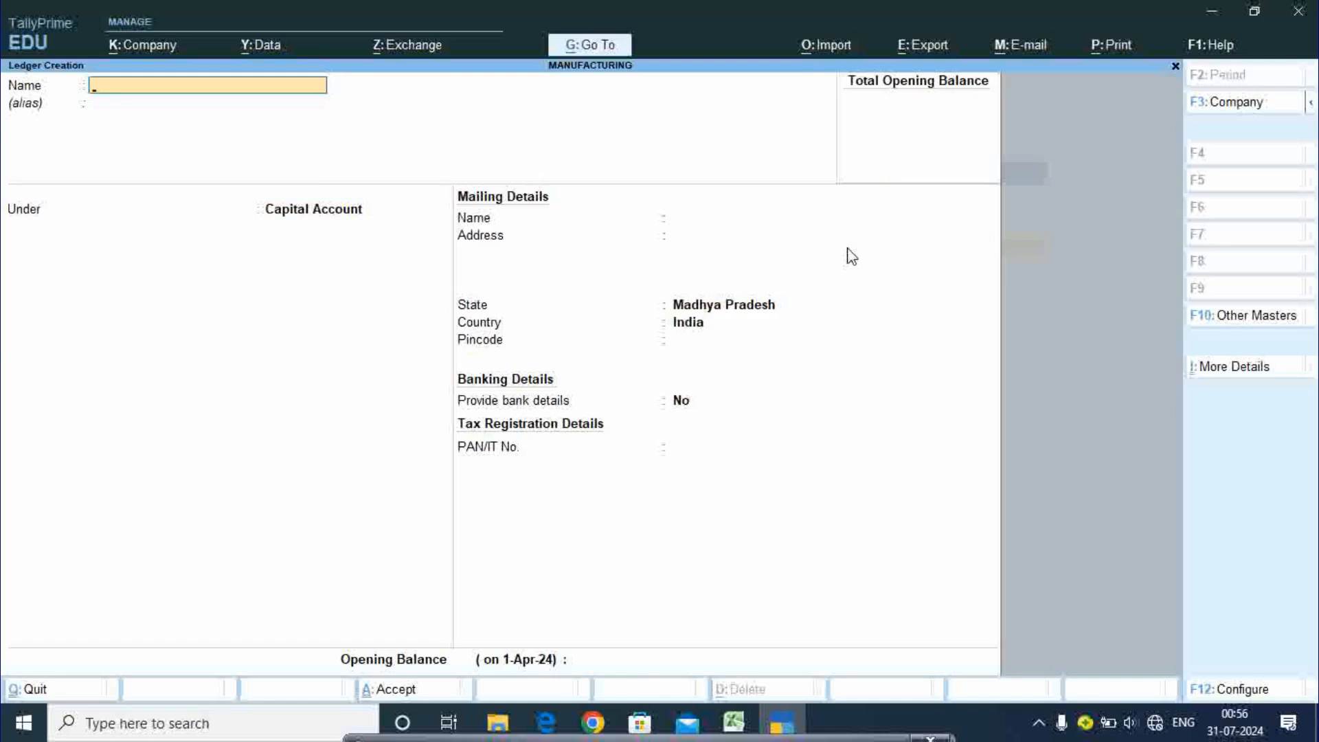
- Create the DEVICE PURCHASE ledger under Purchase Accounts and exit ledger creation
type("DEVICE PURCHASE")
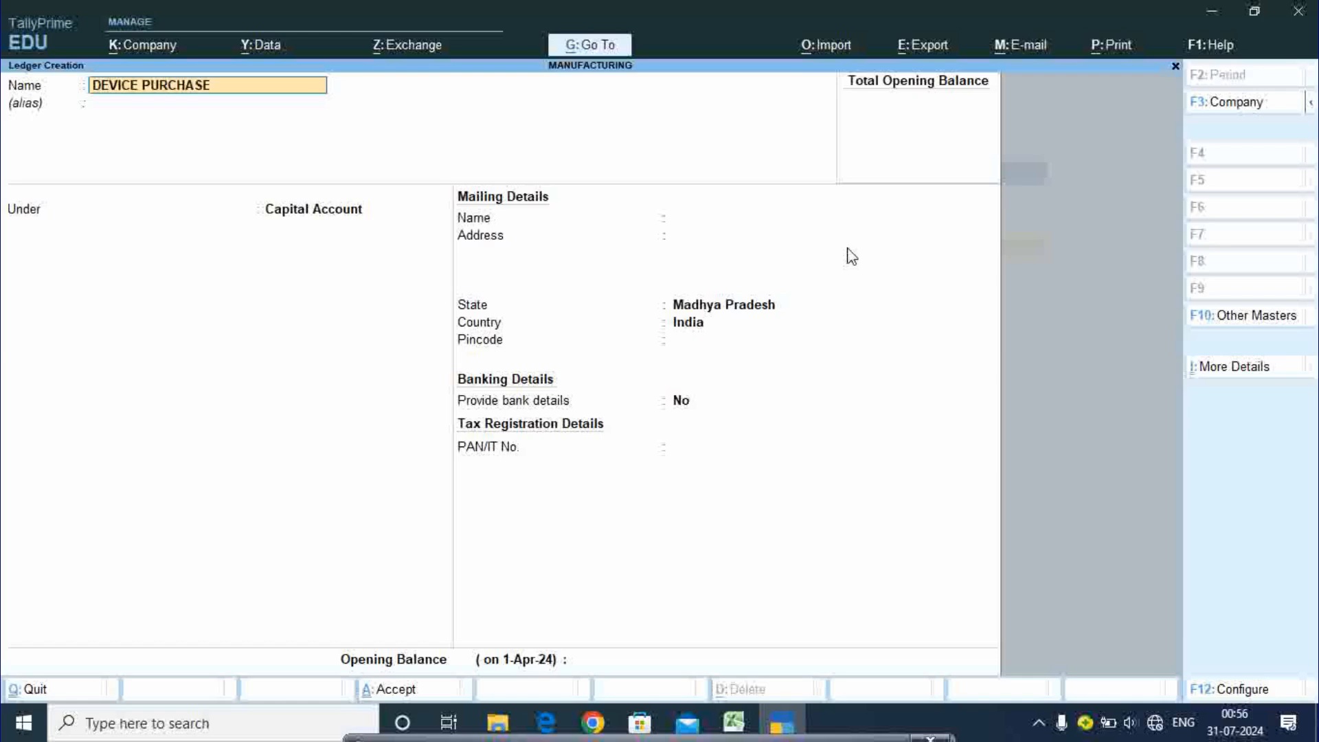
key("Return")
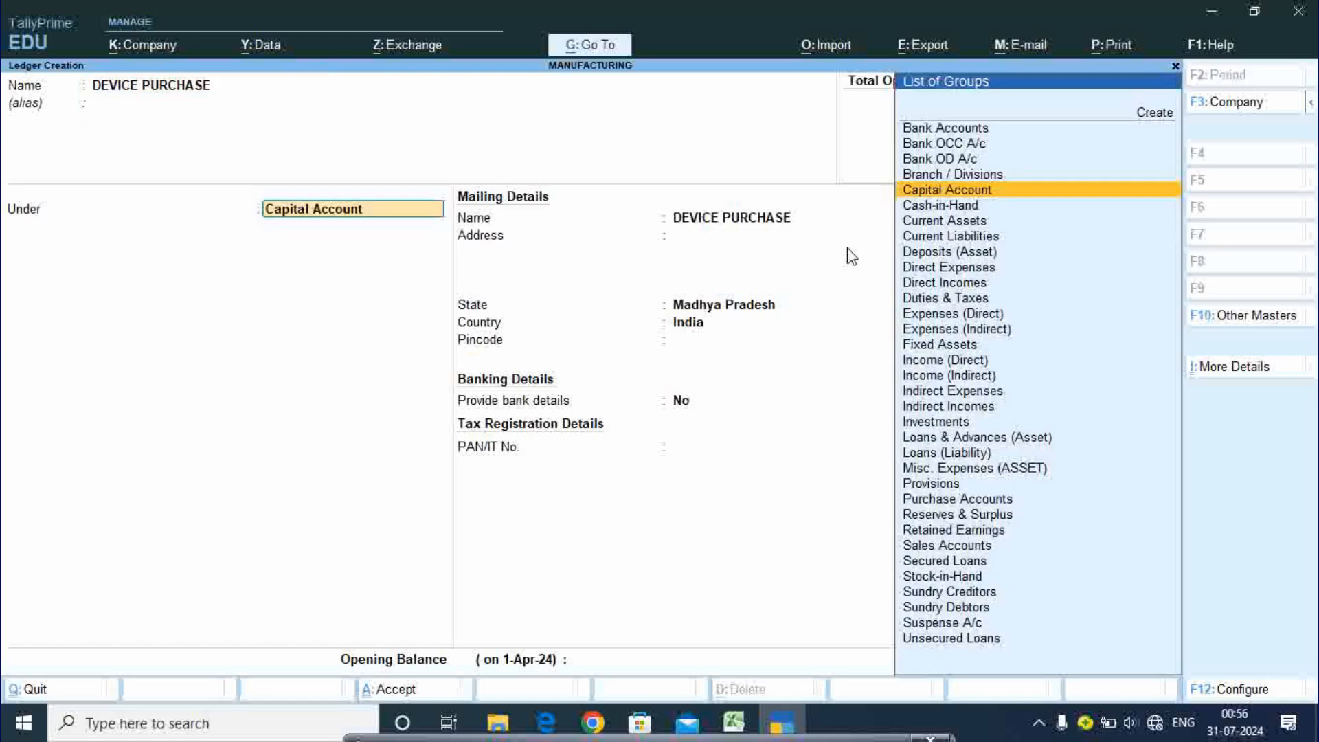
type("PU")
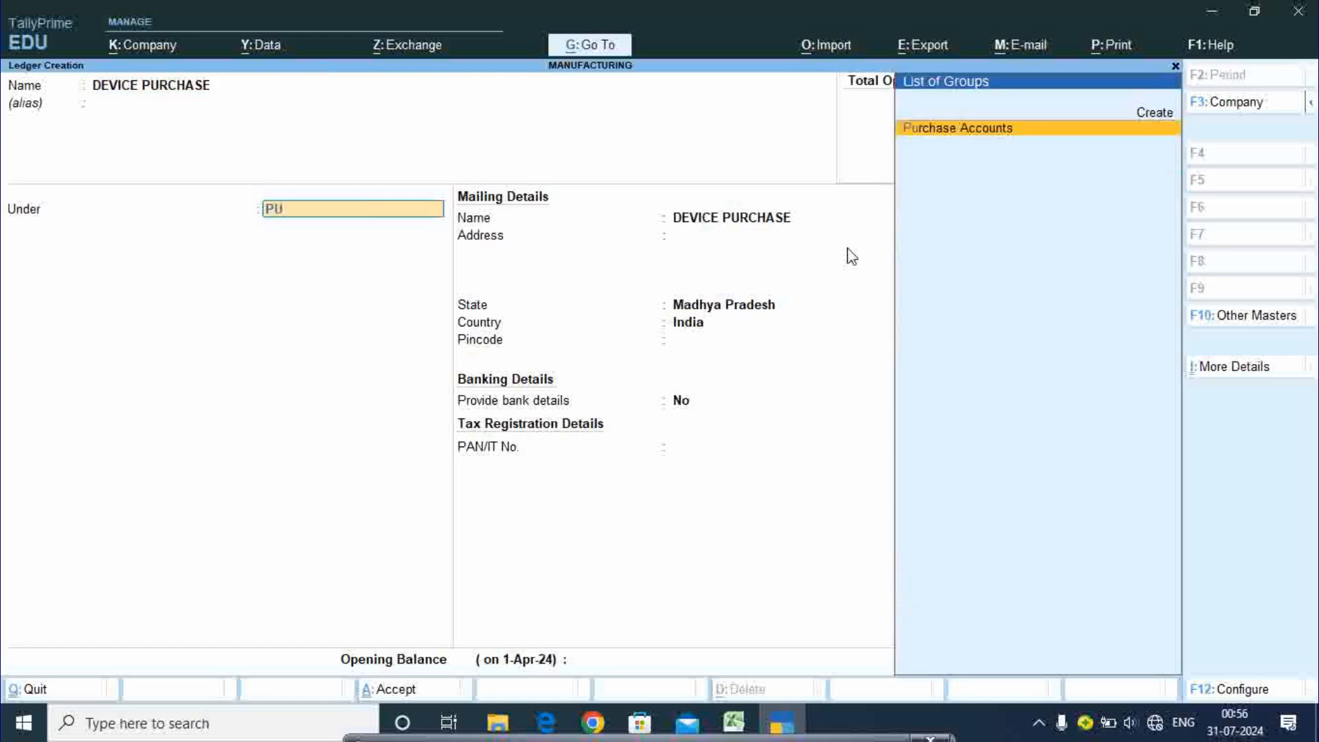
key("Return")
key("Return")
key("Return")
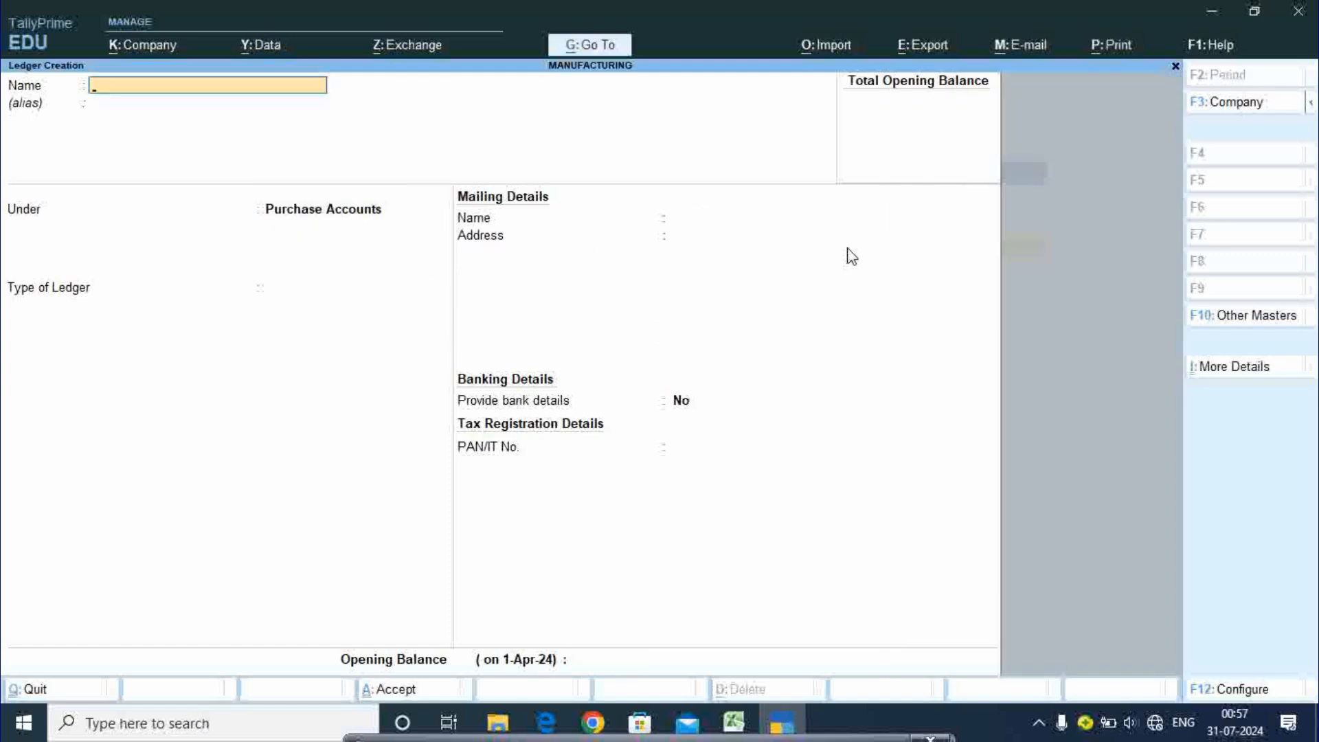
key("Escape")
- Confirm quitting ledger creation and bring up a blank Stock Item Creation form
key("y")
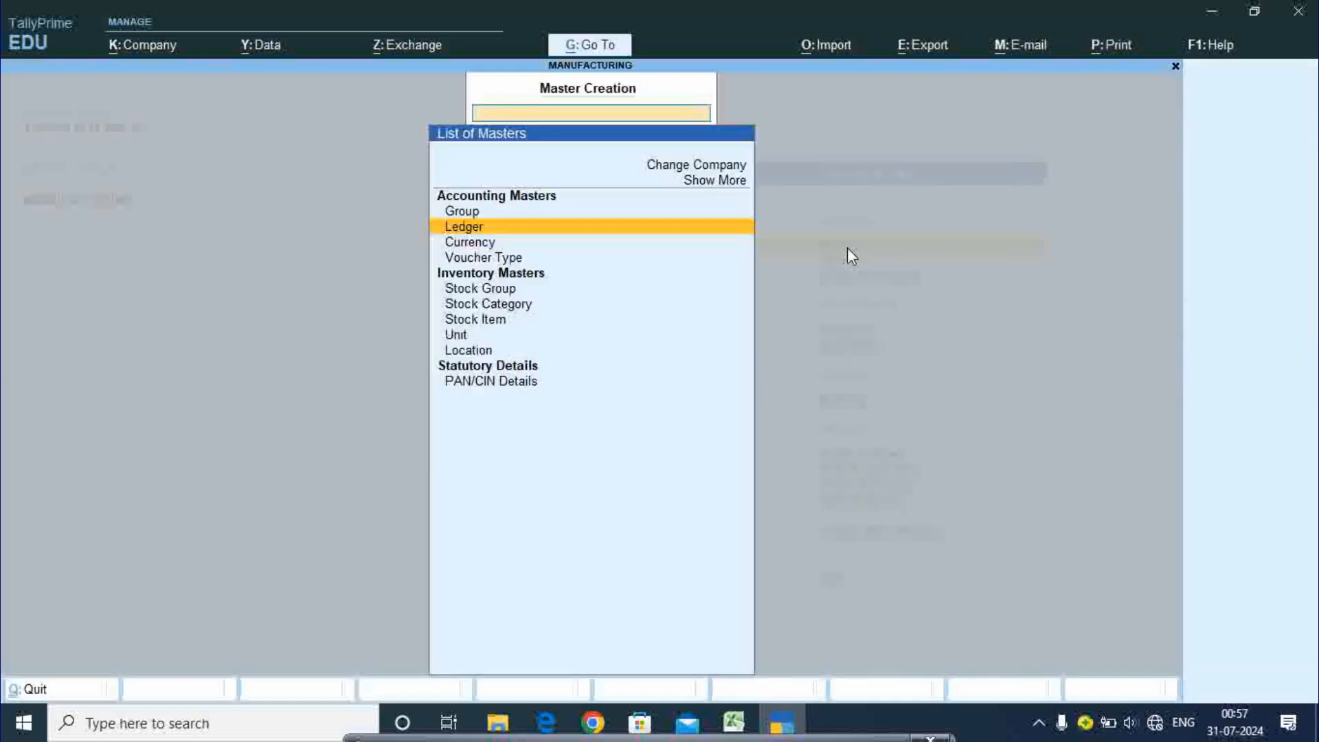
key("Down")
key("Down")
key("Down")
key("Down")
key("Down")
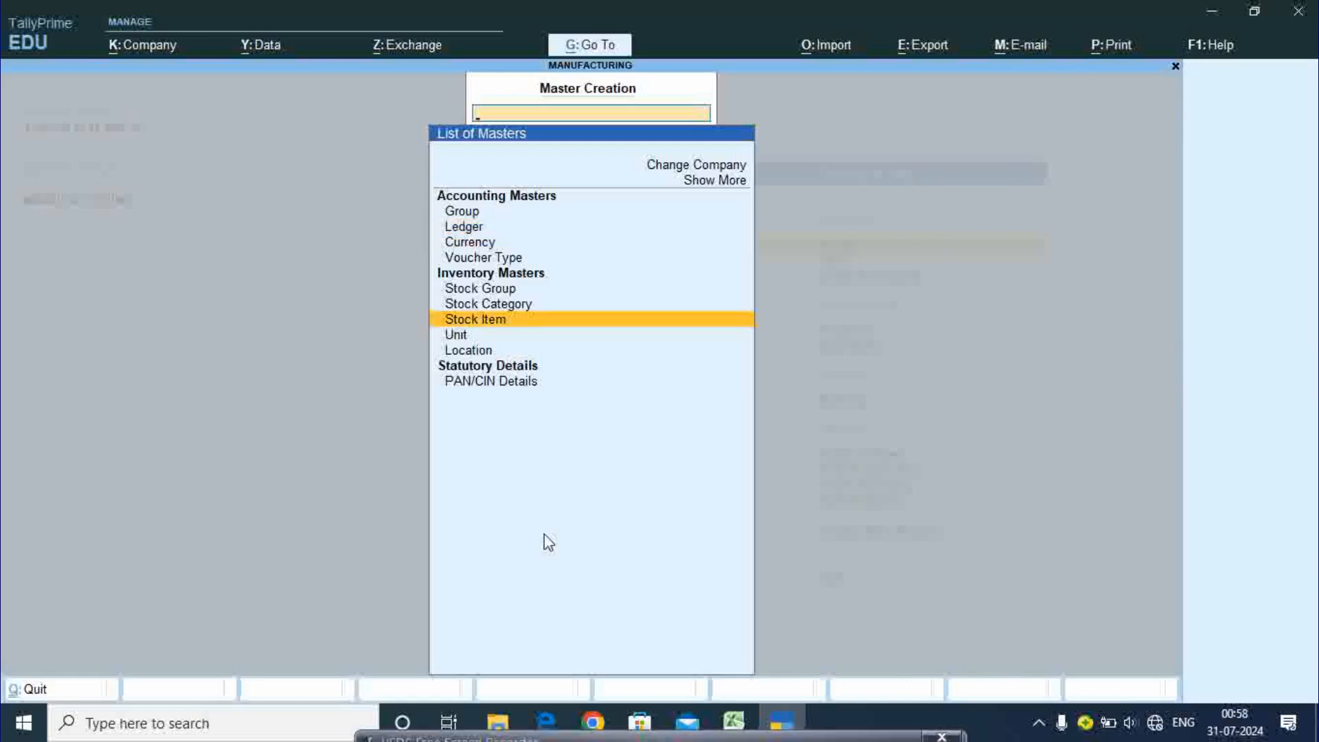
left_click(483, 327)
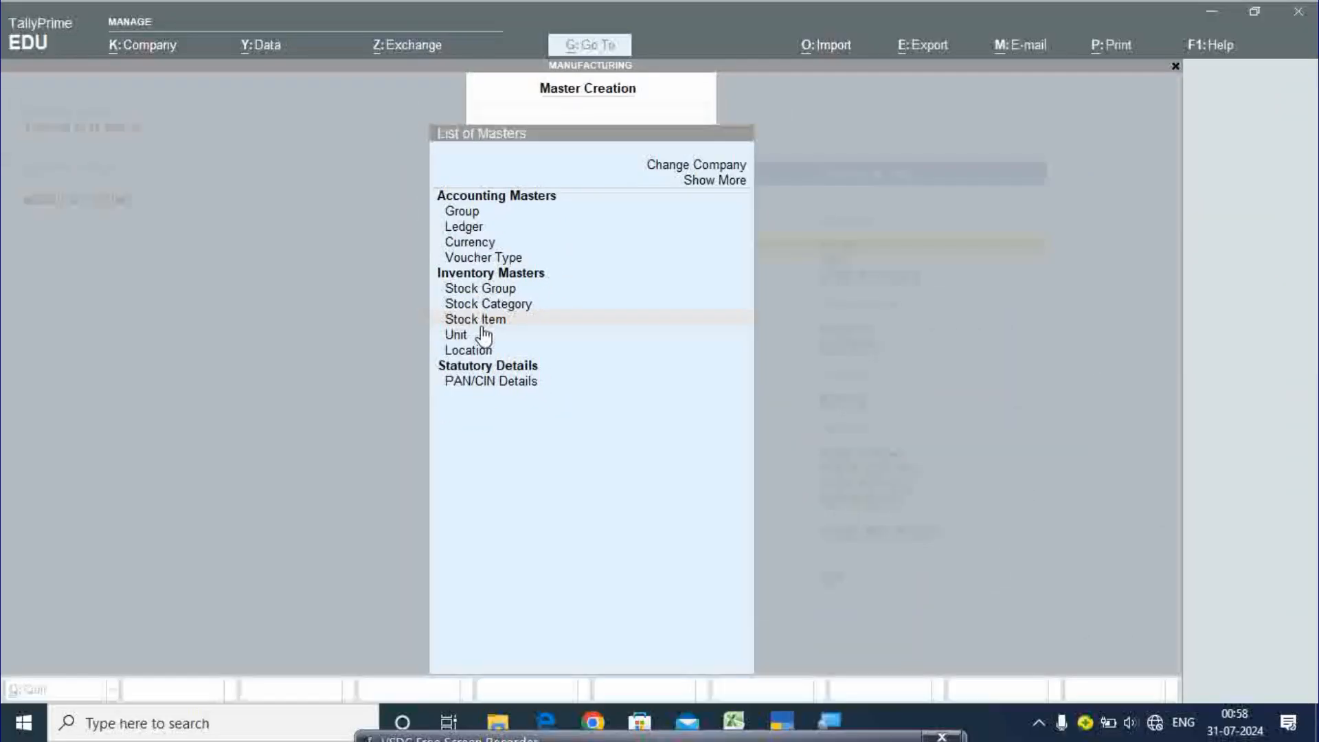
left_click(481, 320)
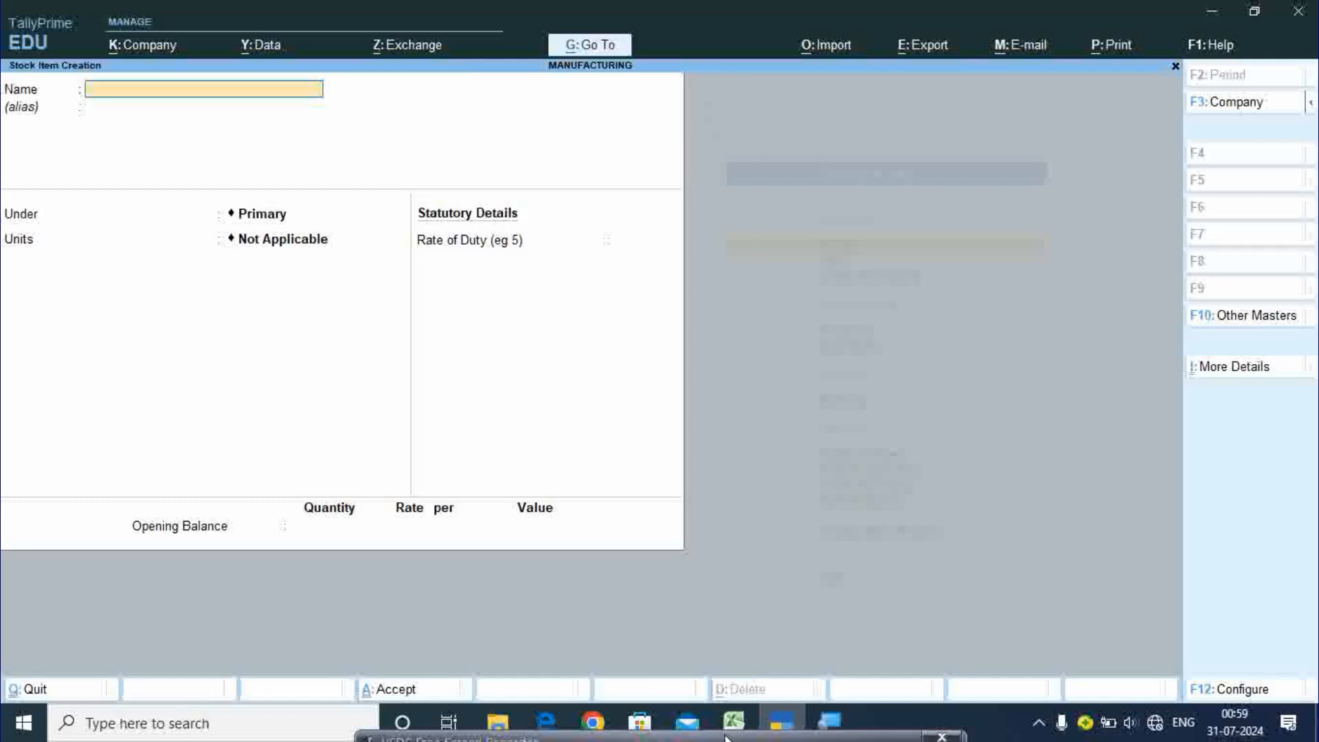
- Name the stock item Processor and create a new Computer Device stock group for it
left_click(740, 714)
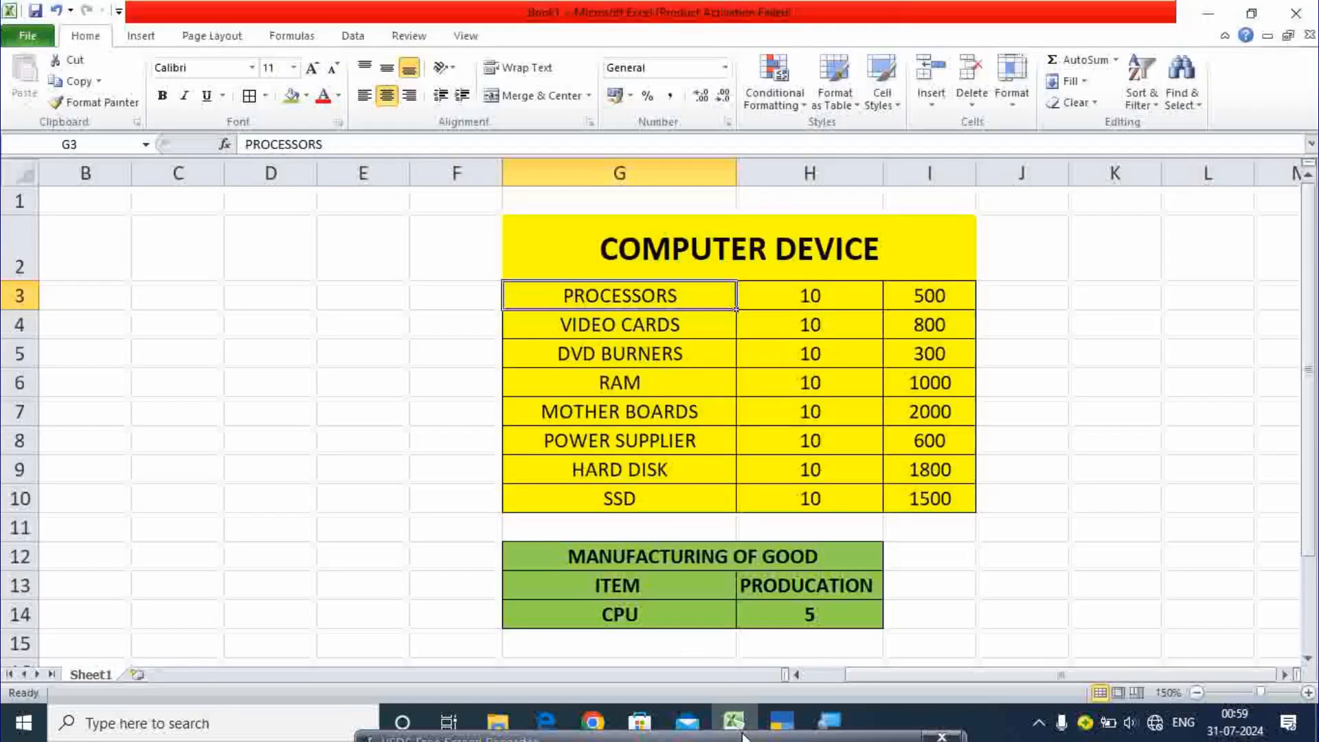
left_click(778, 727)
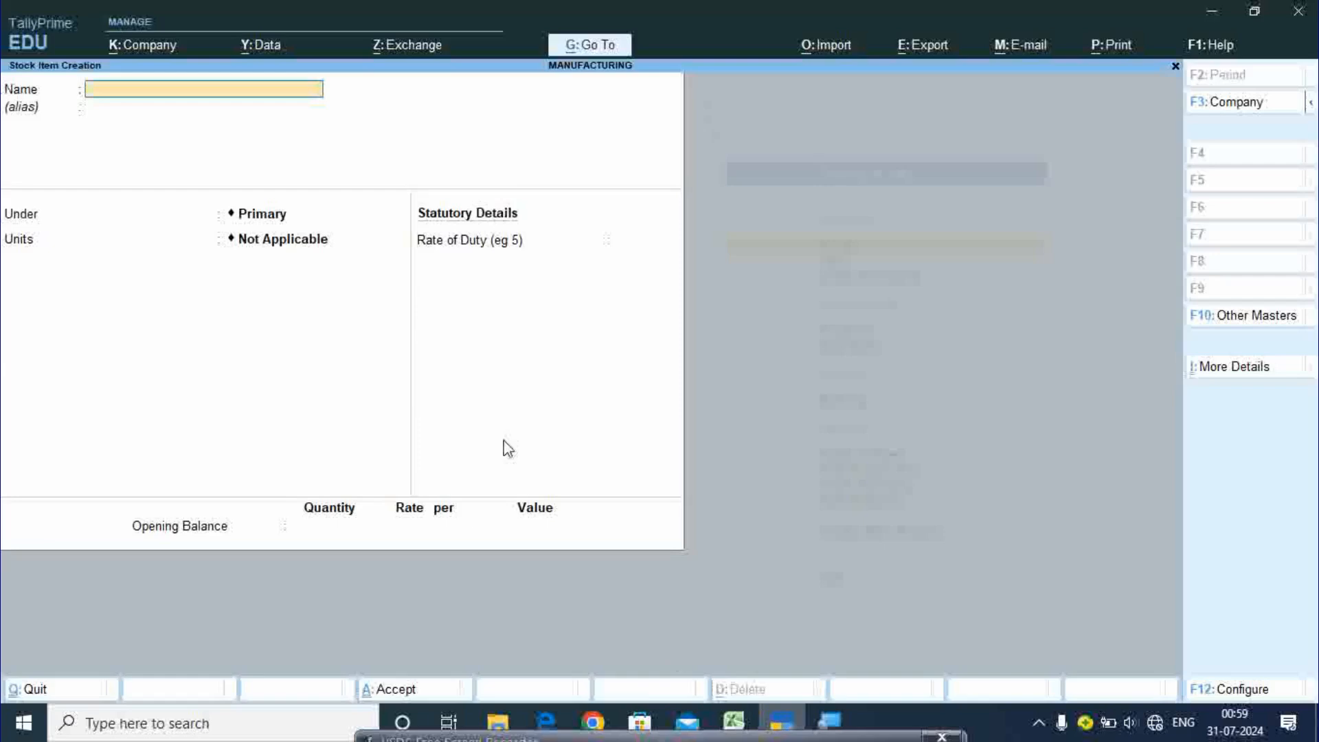
type("Processor")
key("Return")
key("Return")
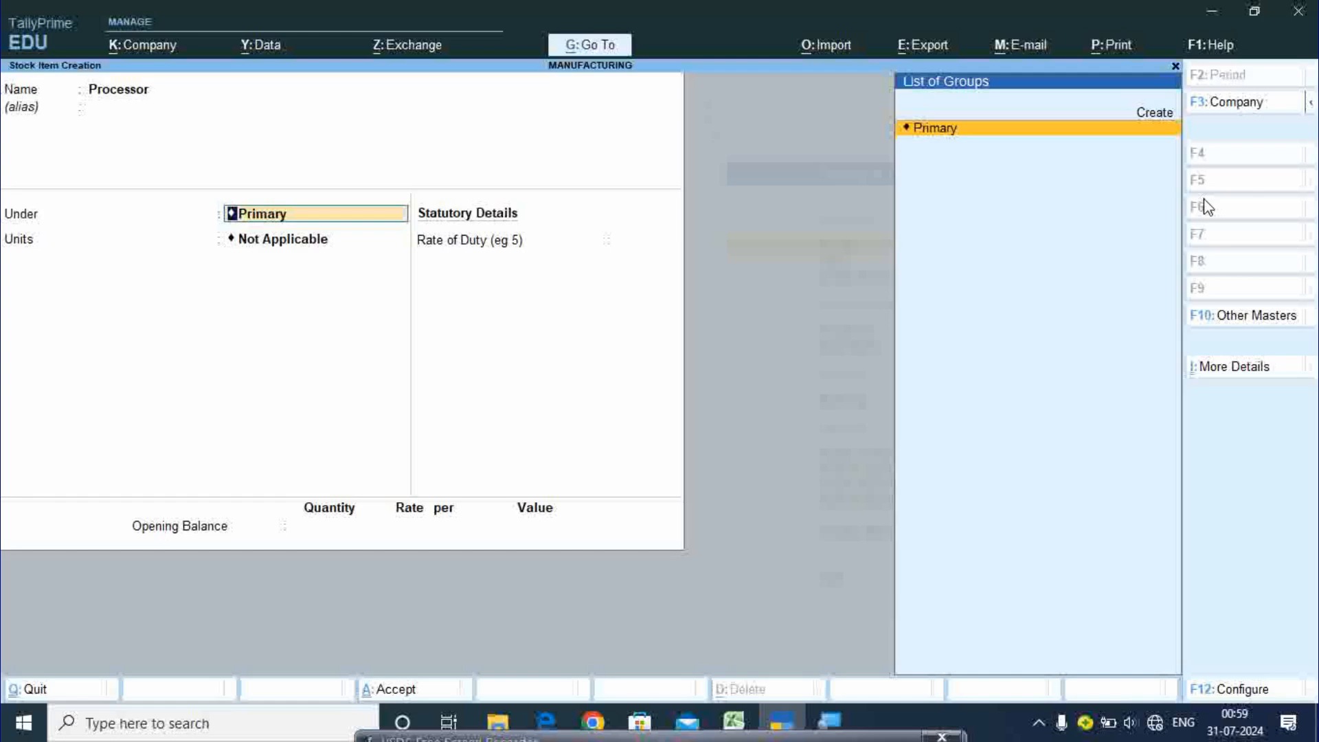
key("Up")
key("Return")
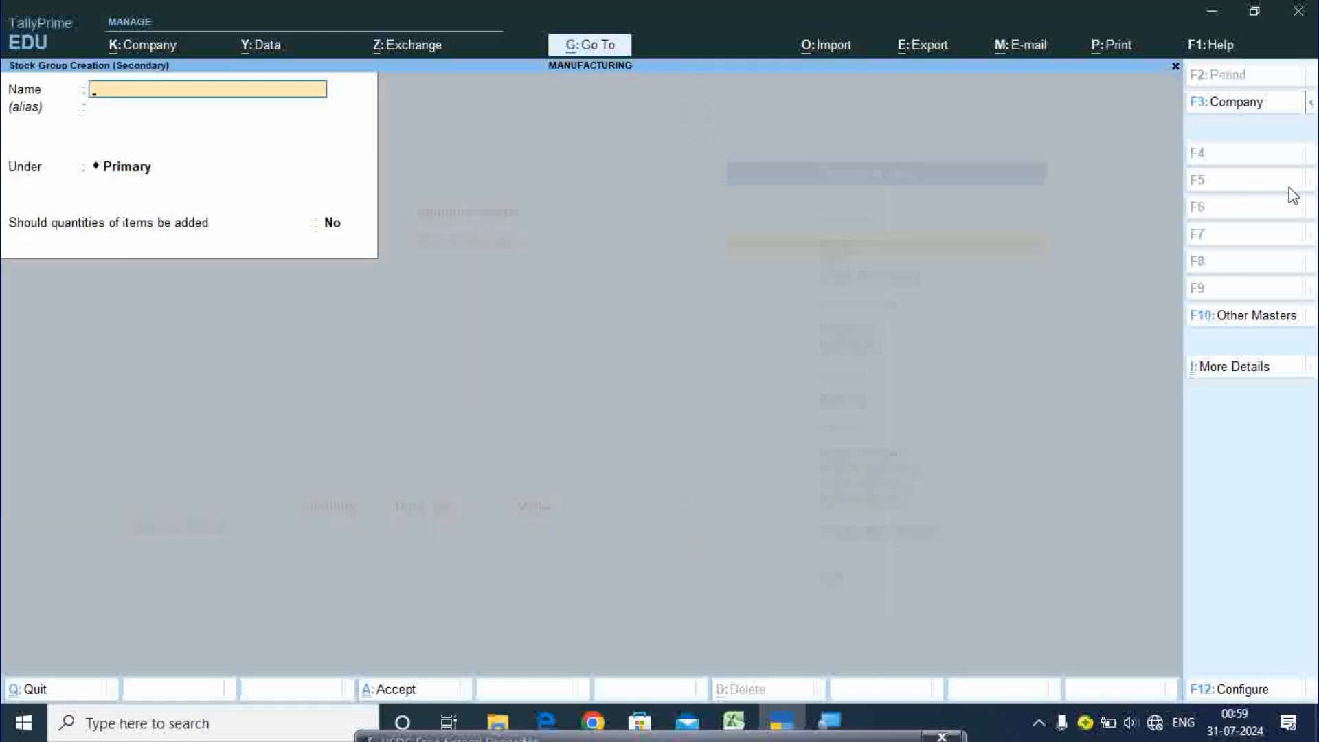
type("Computer Device")
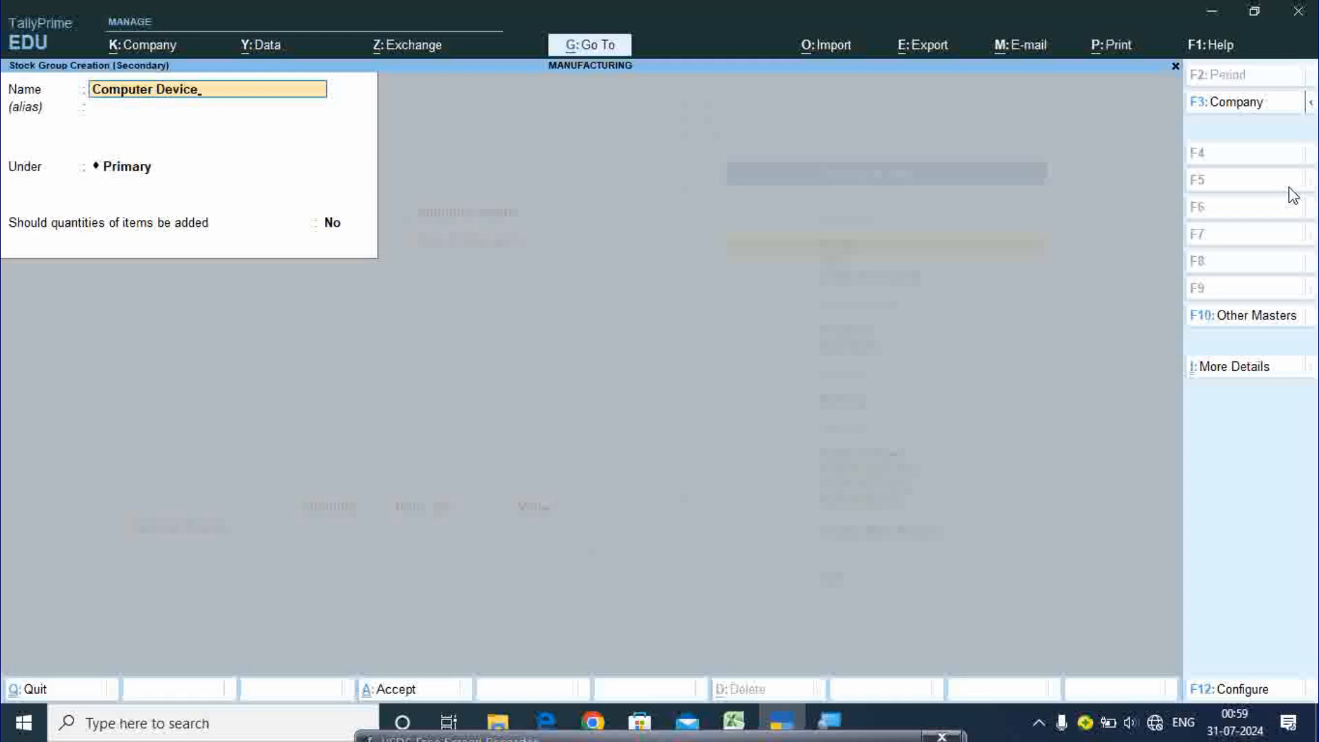
key("Return")
key("Return")
key("Return")
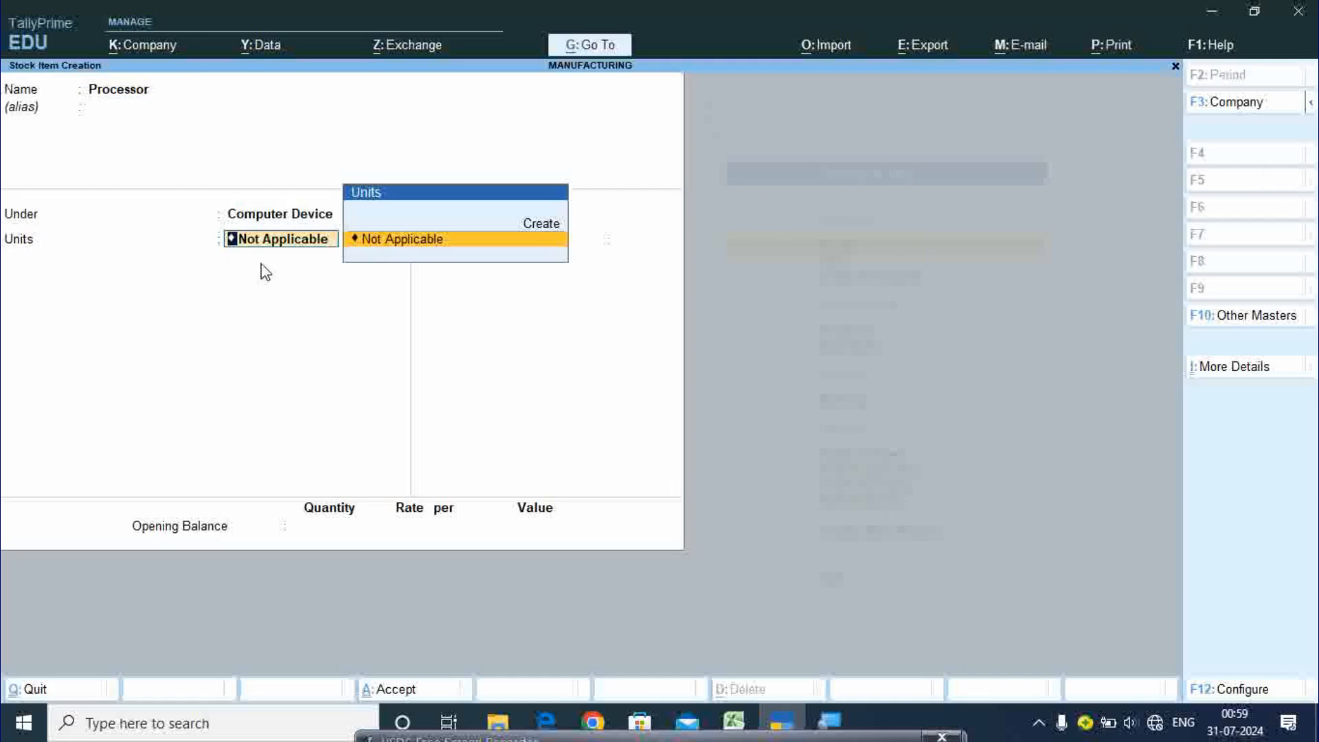
- Create the pcs unit with formal name Pices and save Processor with zero duty
key("Up")
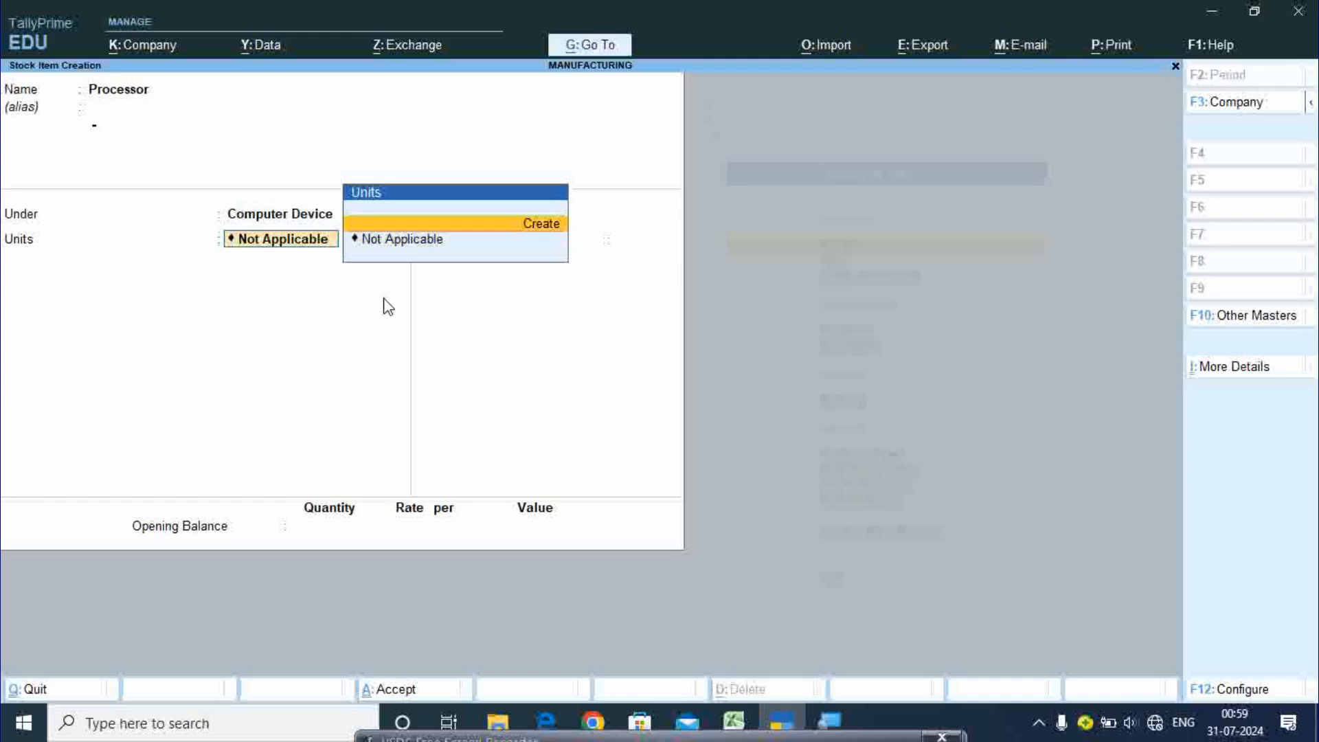
key("Return")
type("p")
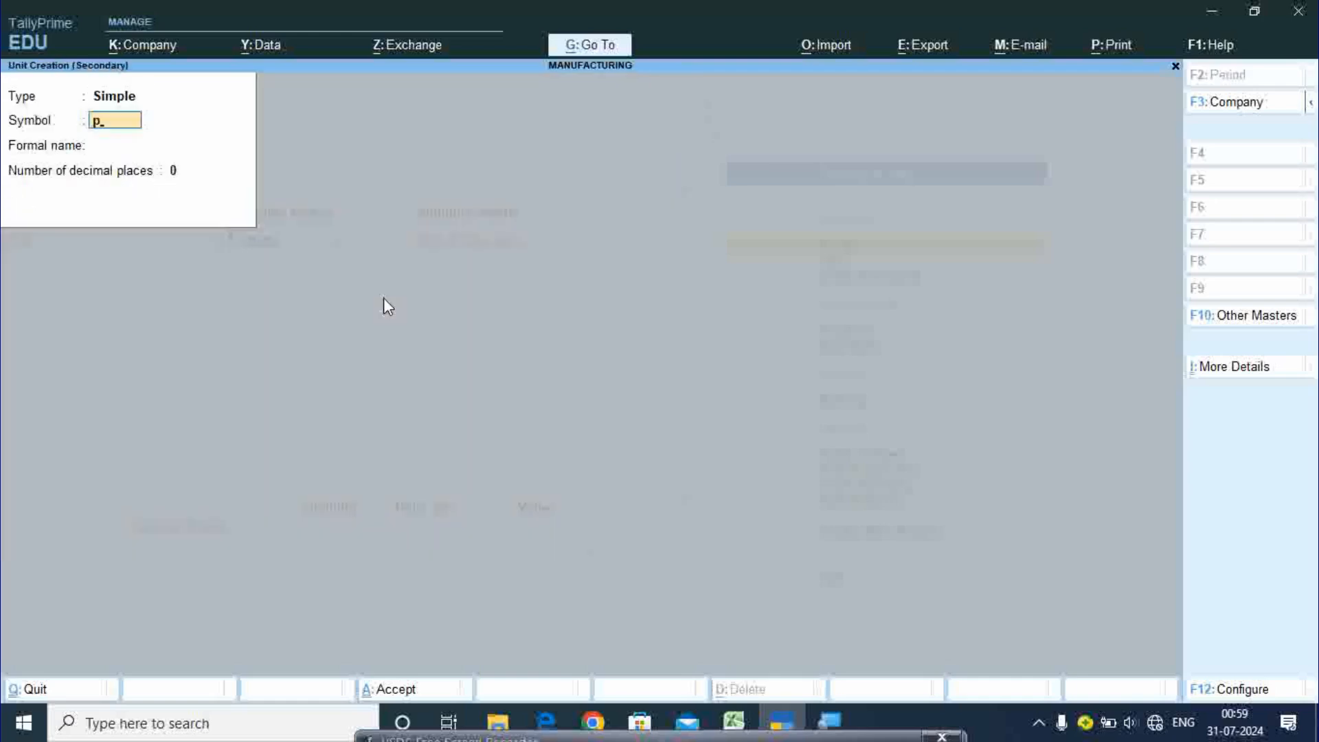
type("cs")
key("Return")
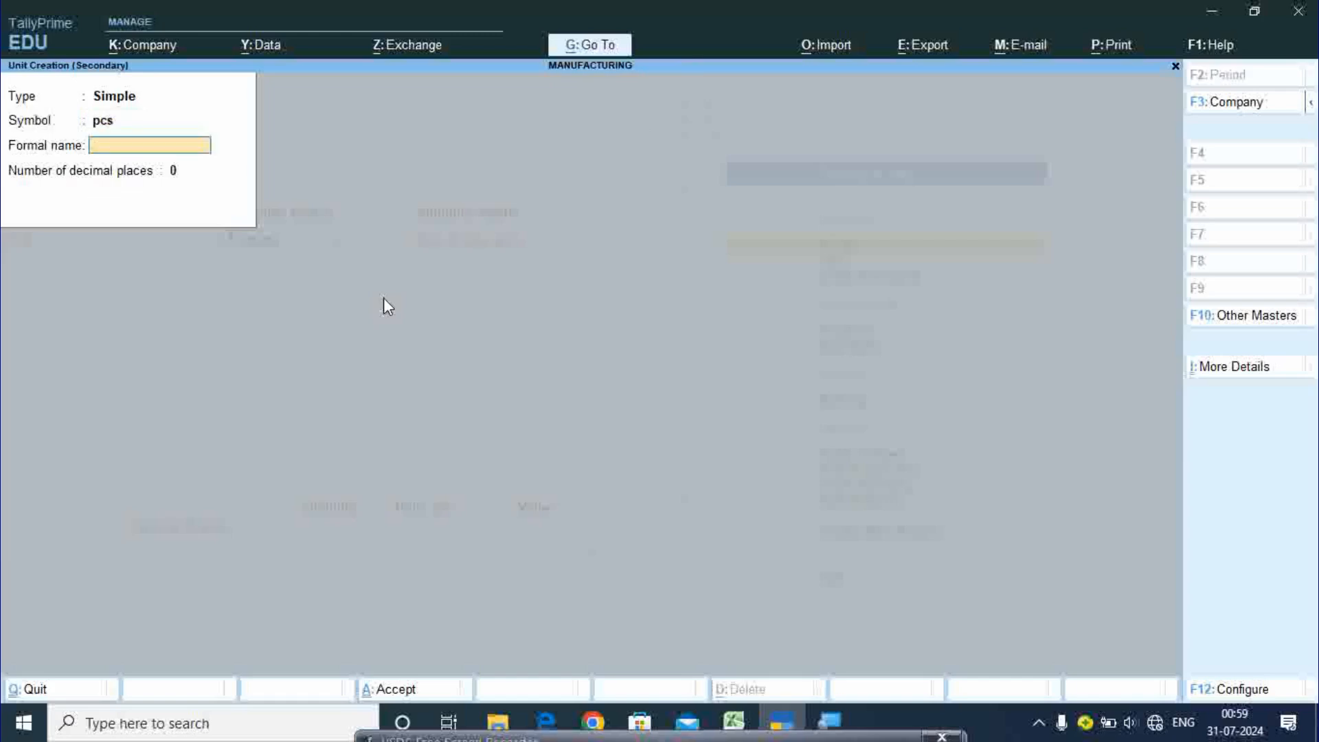
type("Pices")
key("Return")
key("Return")
key("Return")
key("Return")
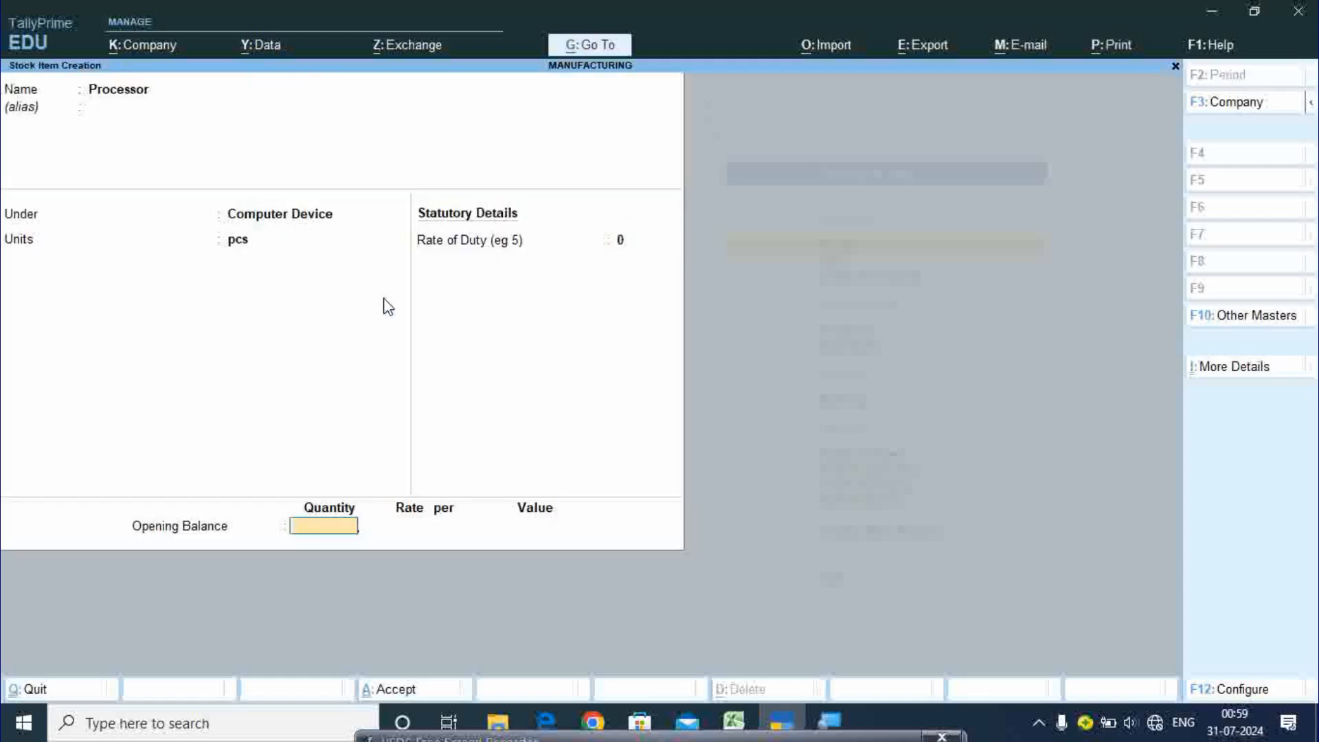
key("Return")
key("Return")
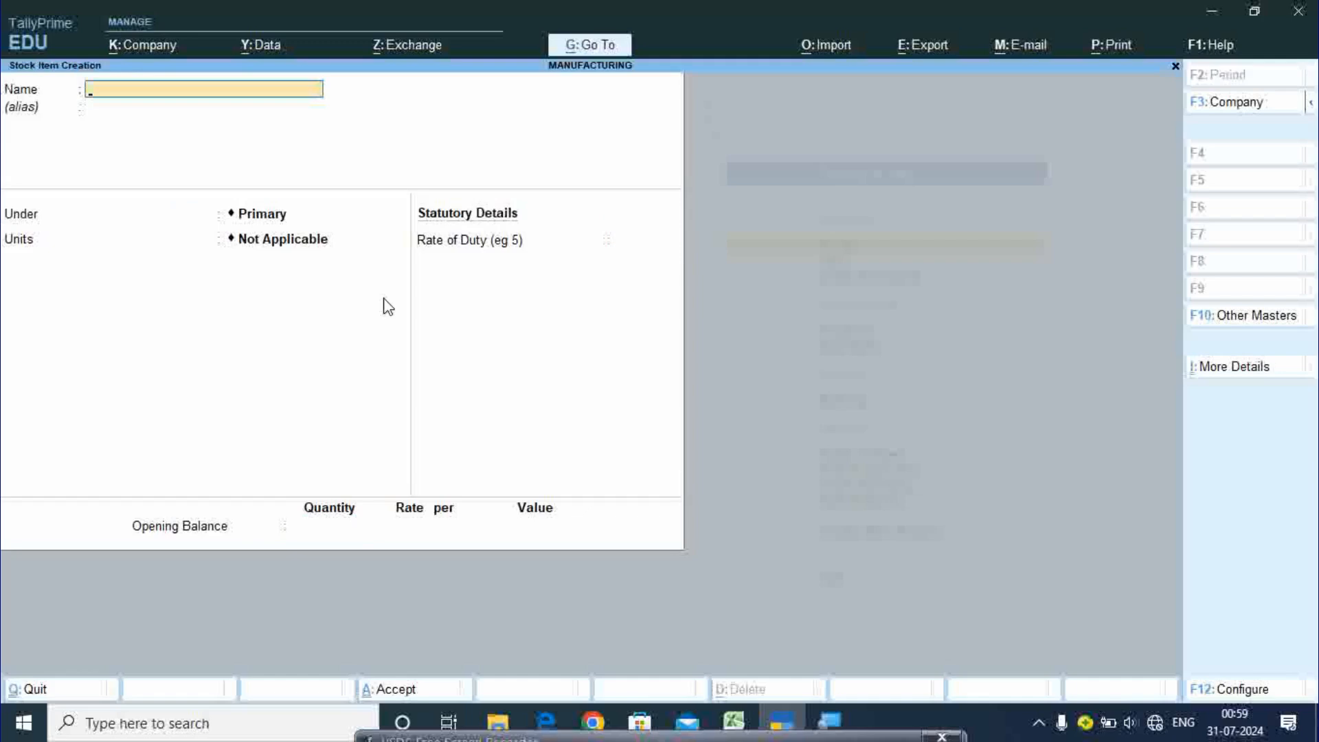
- Save stock item Hard Disk under Computer Device in pcs with zero duty
type("Hard Disk")
key("Return")
key("Return")
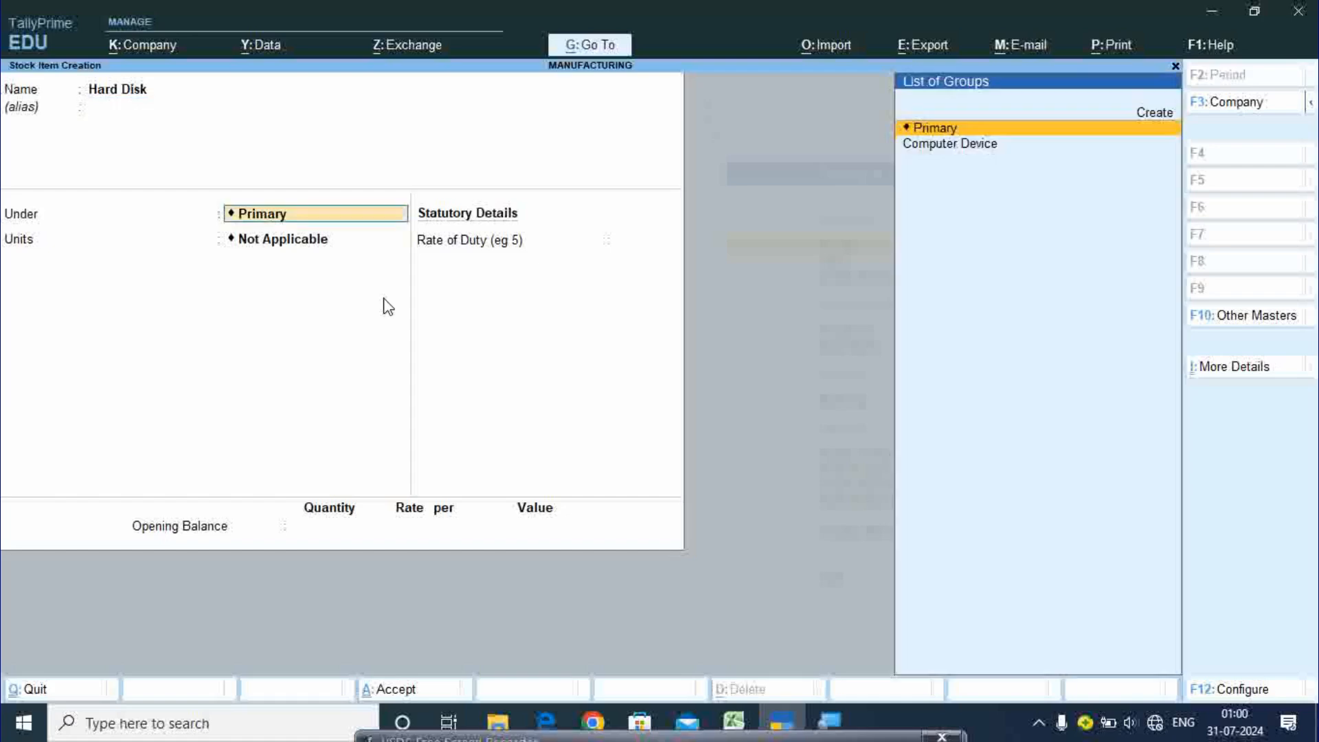
key("Down")
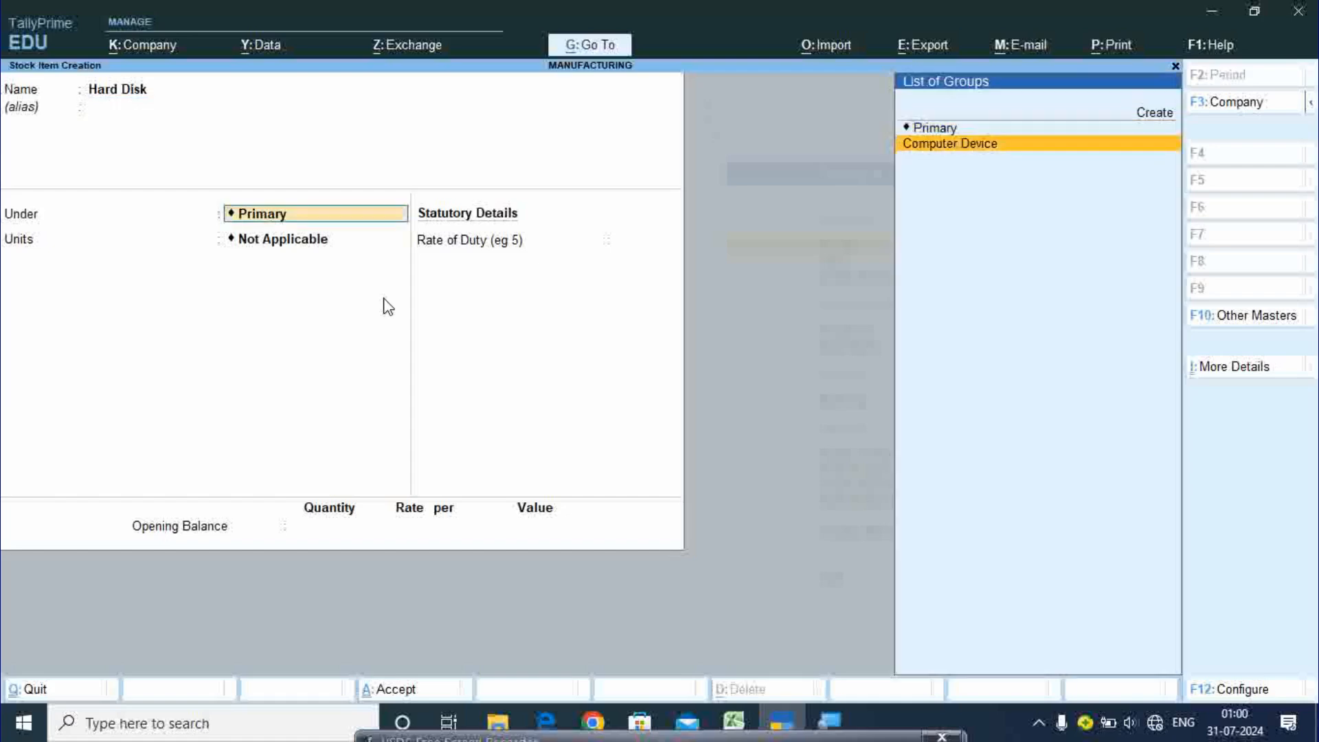
key("Return")
key("Down")
key("Return")
key("Return")
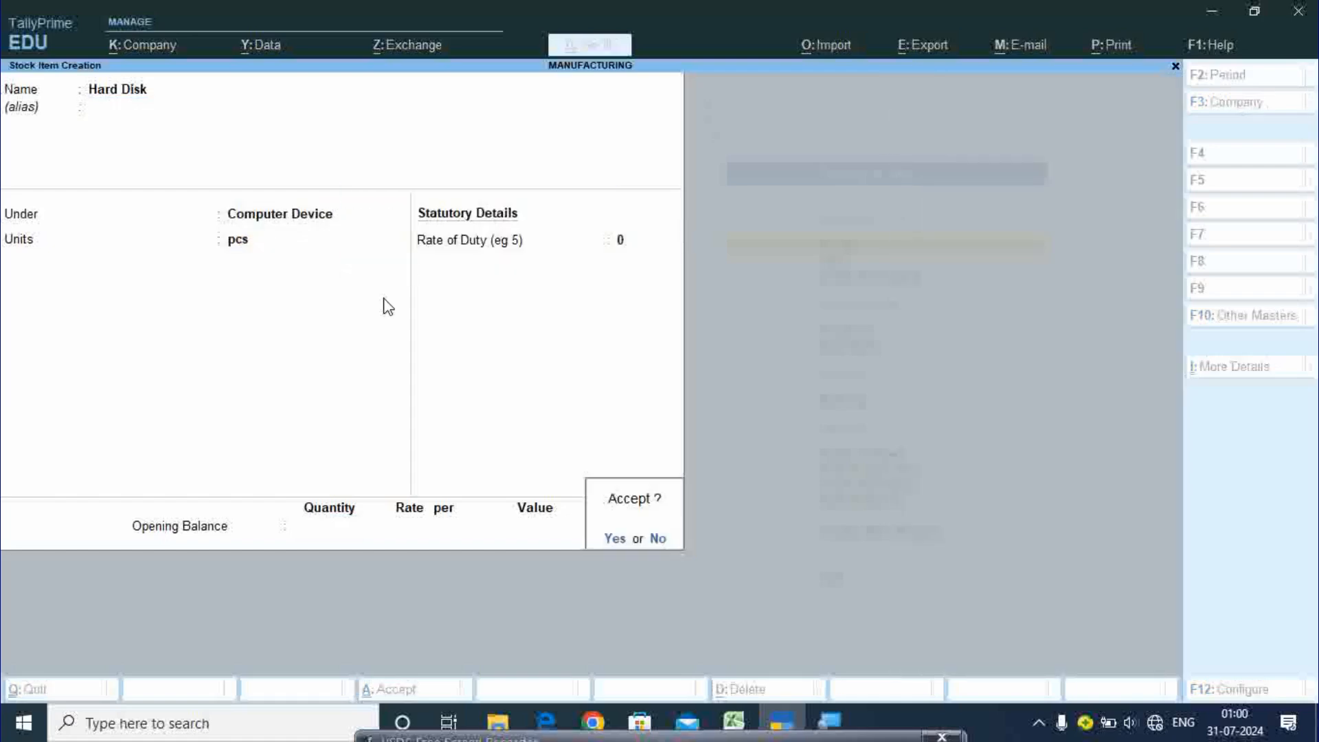
key("Return")
- Save stock item Mother Boards under Computer Device in pcs
type("M")
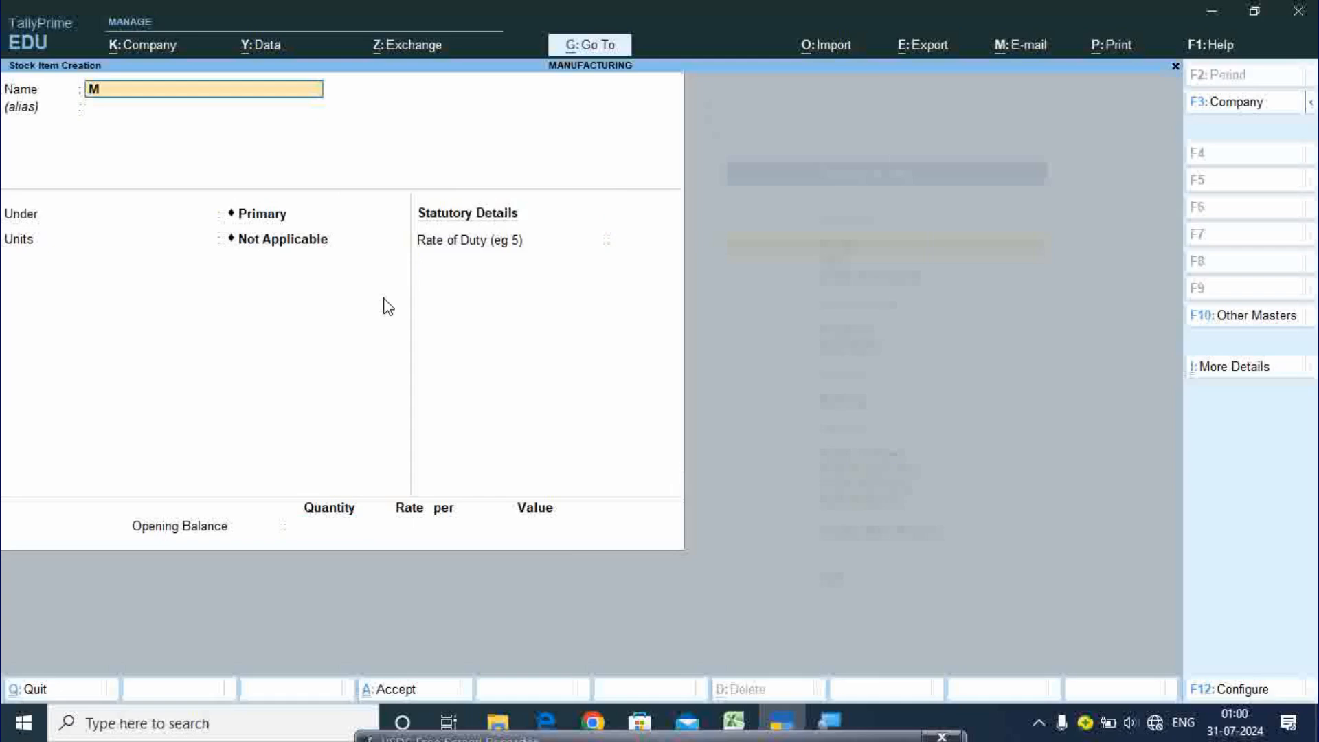
type("other Boards")
key("Return")
key("Return")
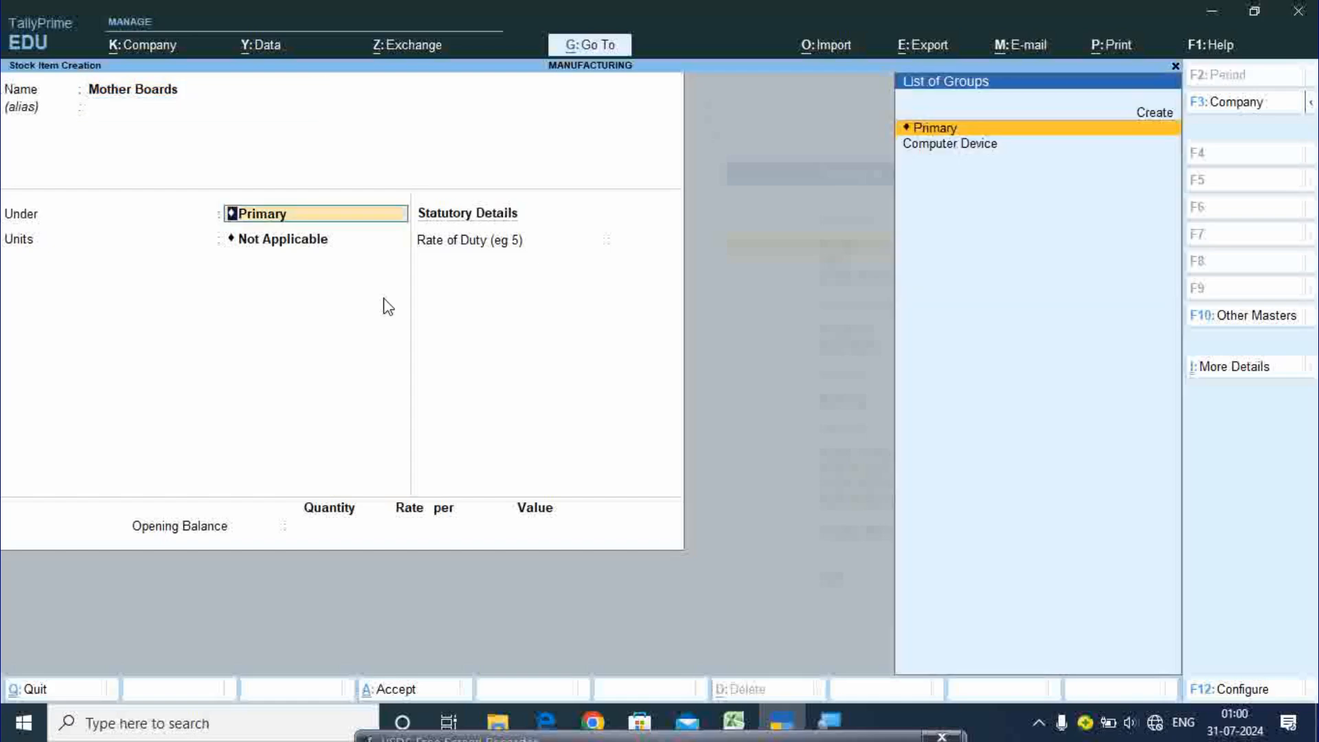
key("Down")
key("Return")
type("pcs")
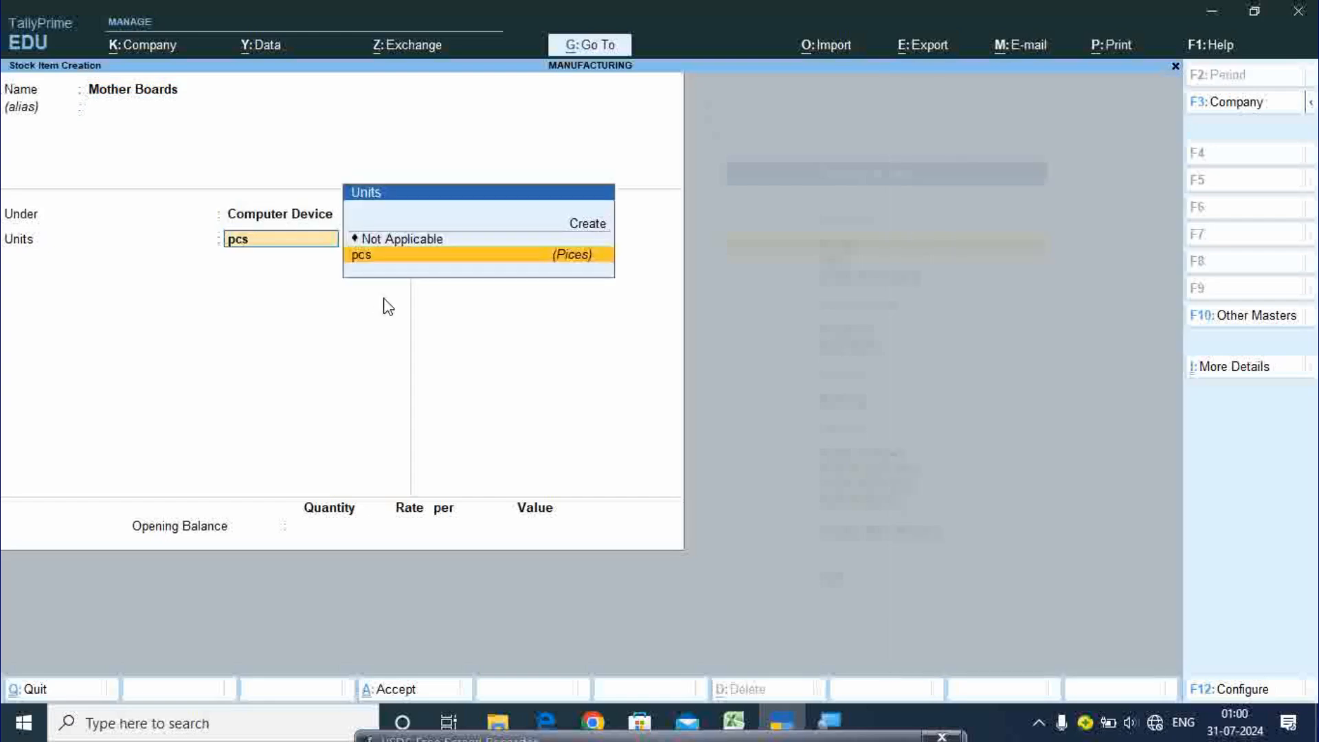
key("Return")
key("Return")
key("Return")
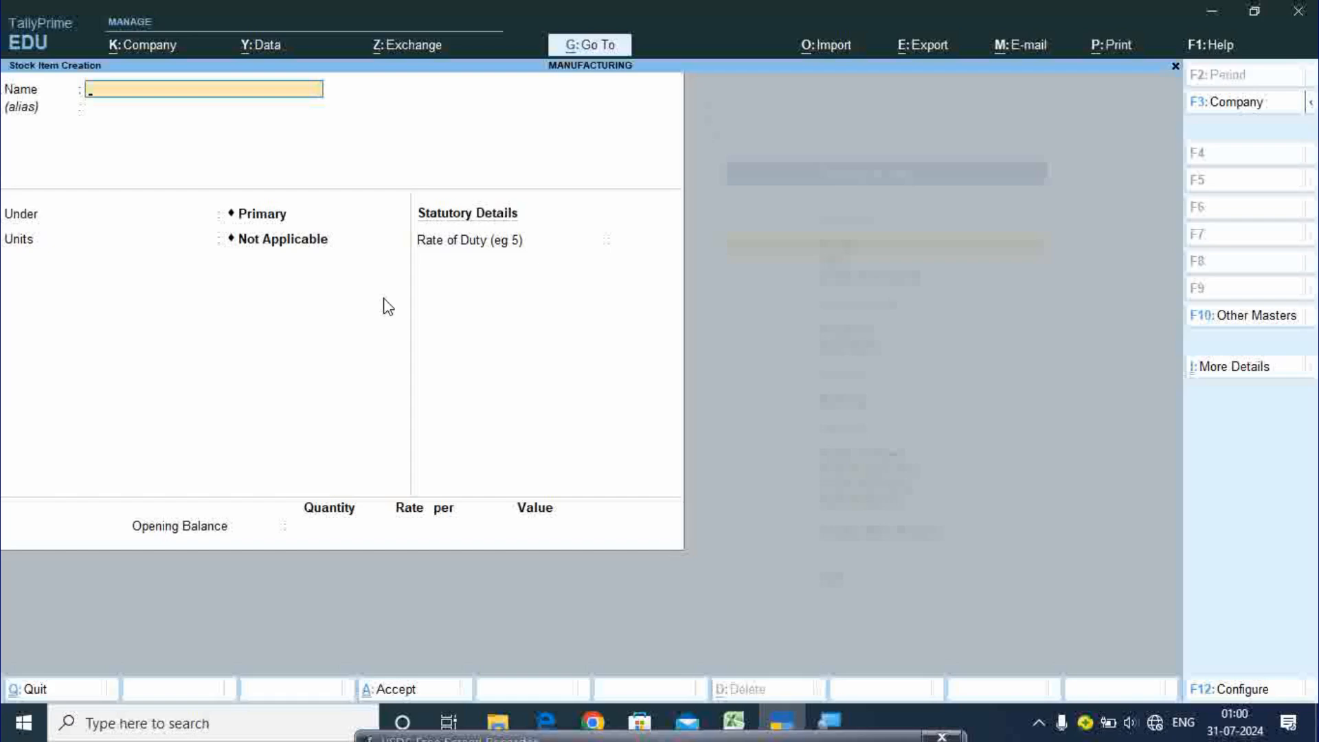
- After checking the Excel list, save stock item Ram under Computer Device in pcs
left_click(734, 721)
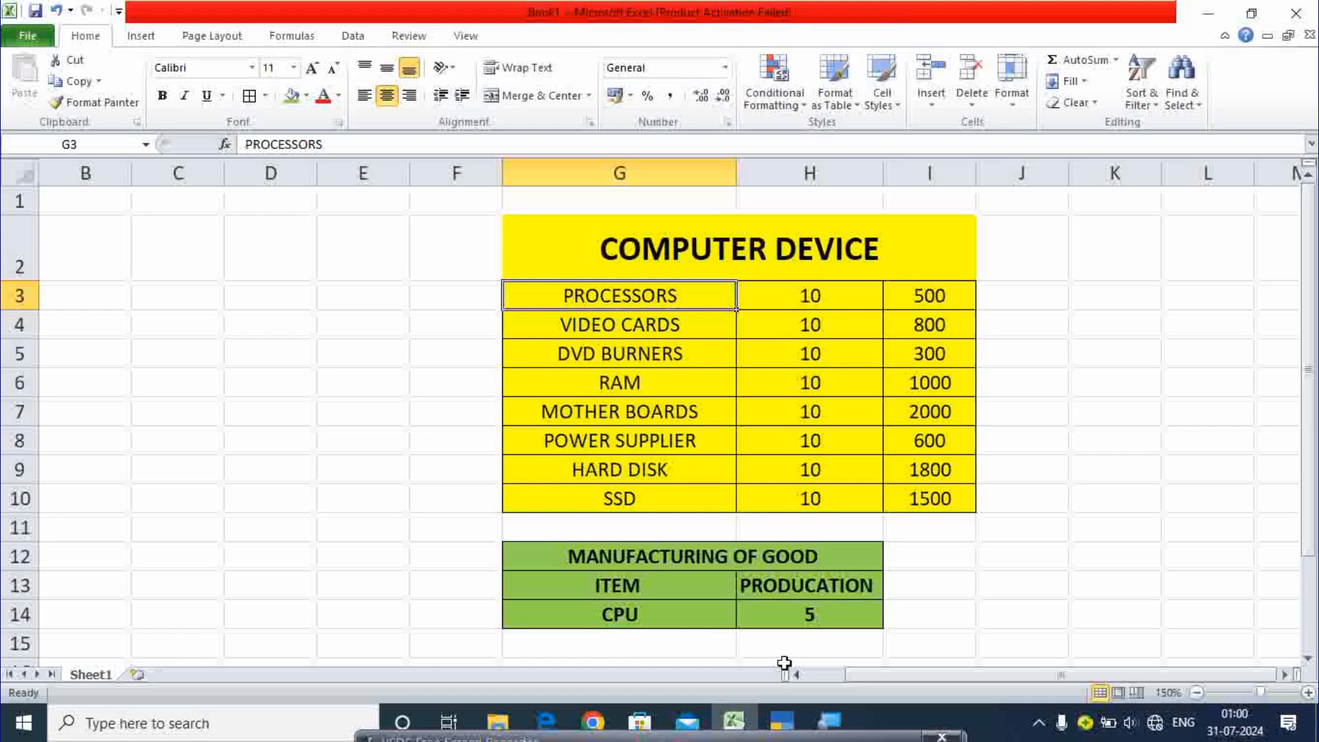
left_click(782, 721)
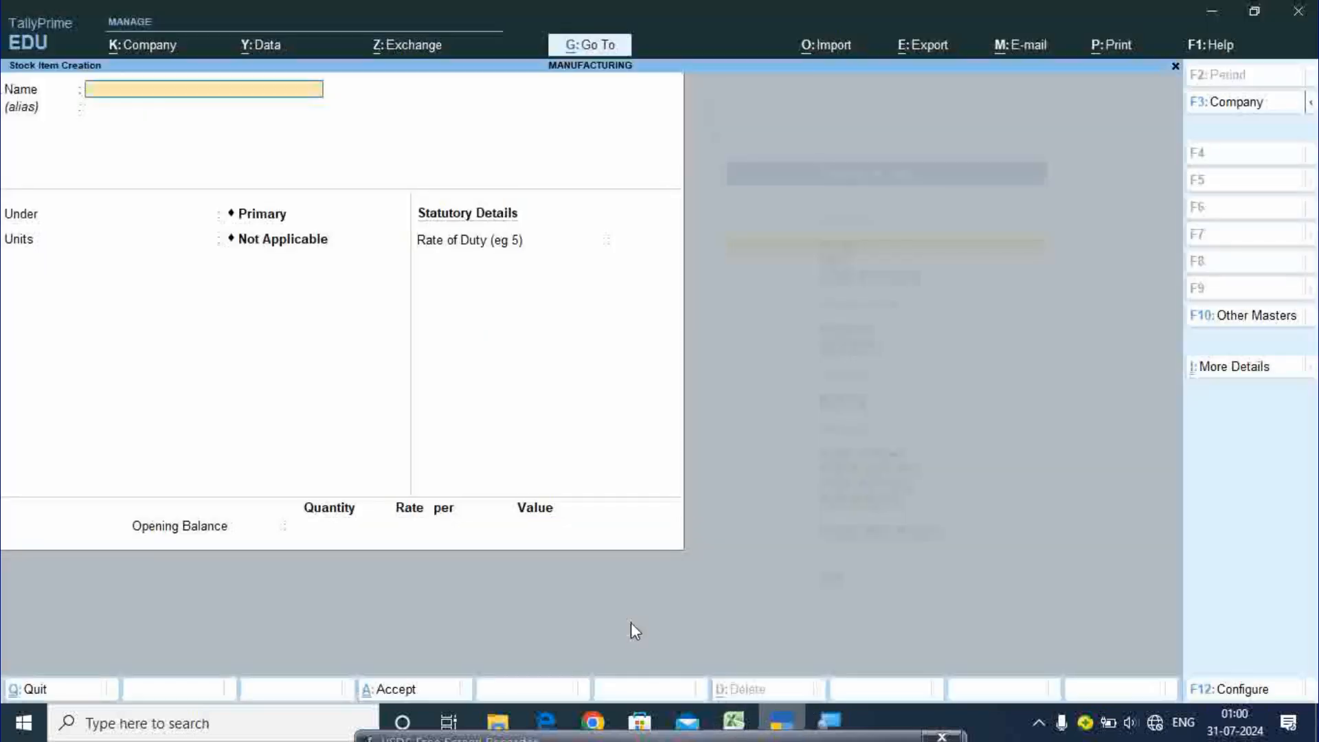
type("Ram")
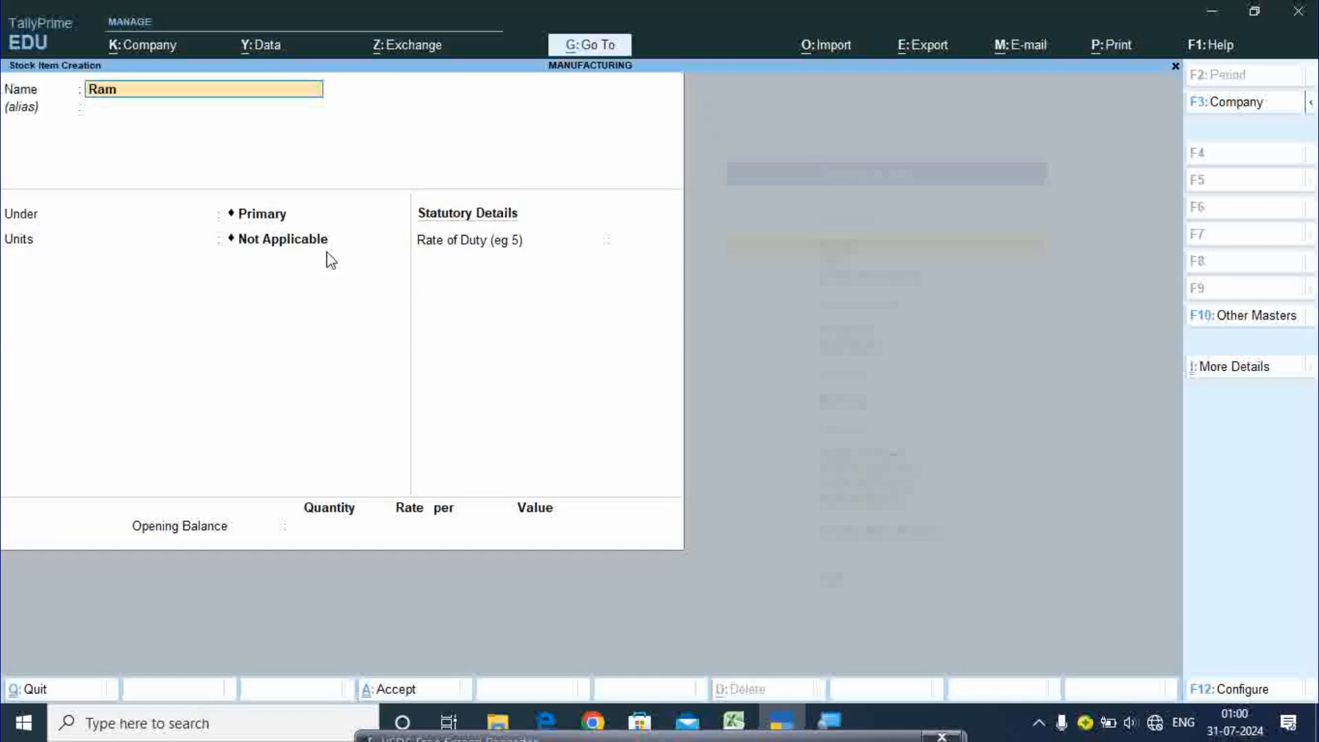
key("Return")
key("Return")
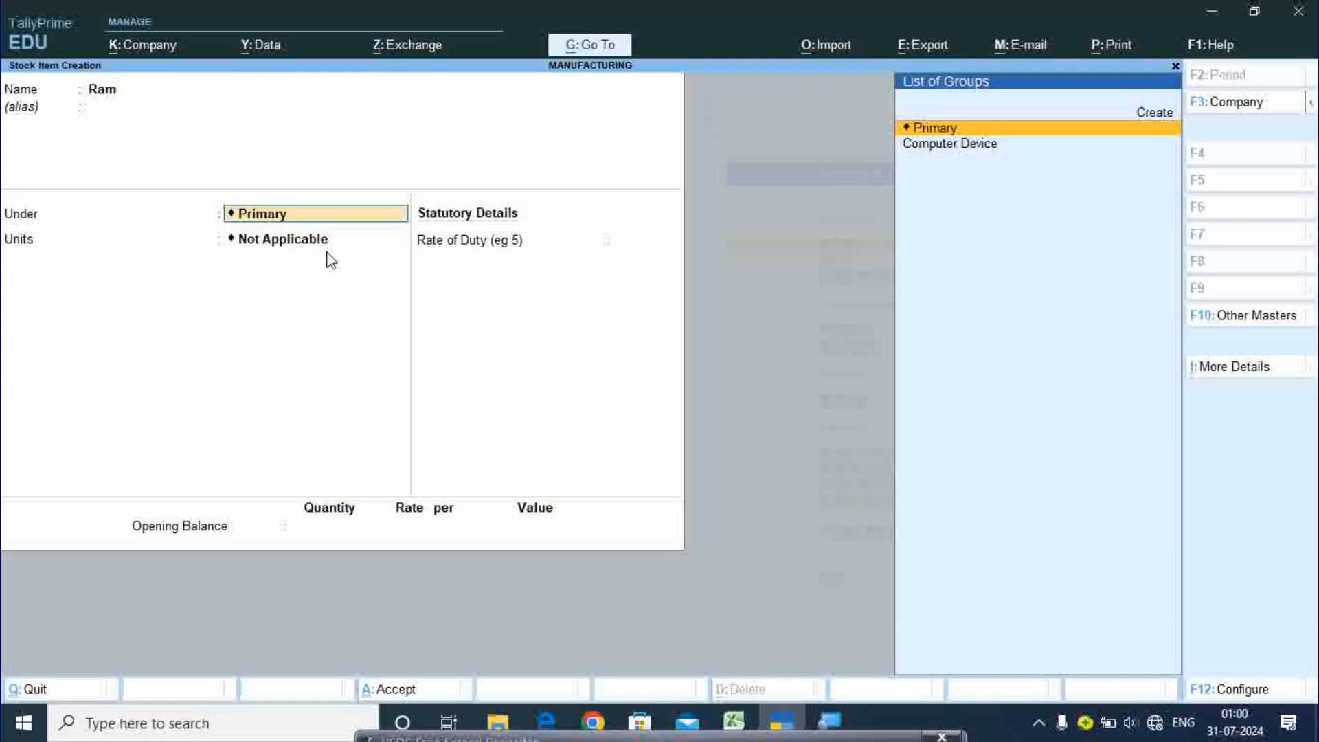
key("Down")
key("Return")
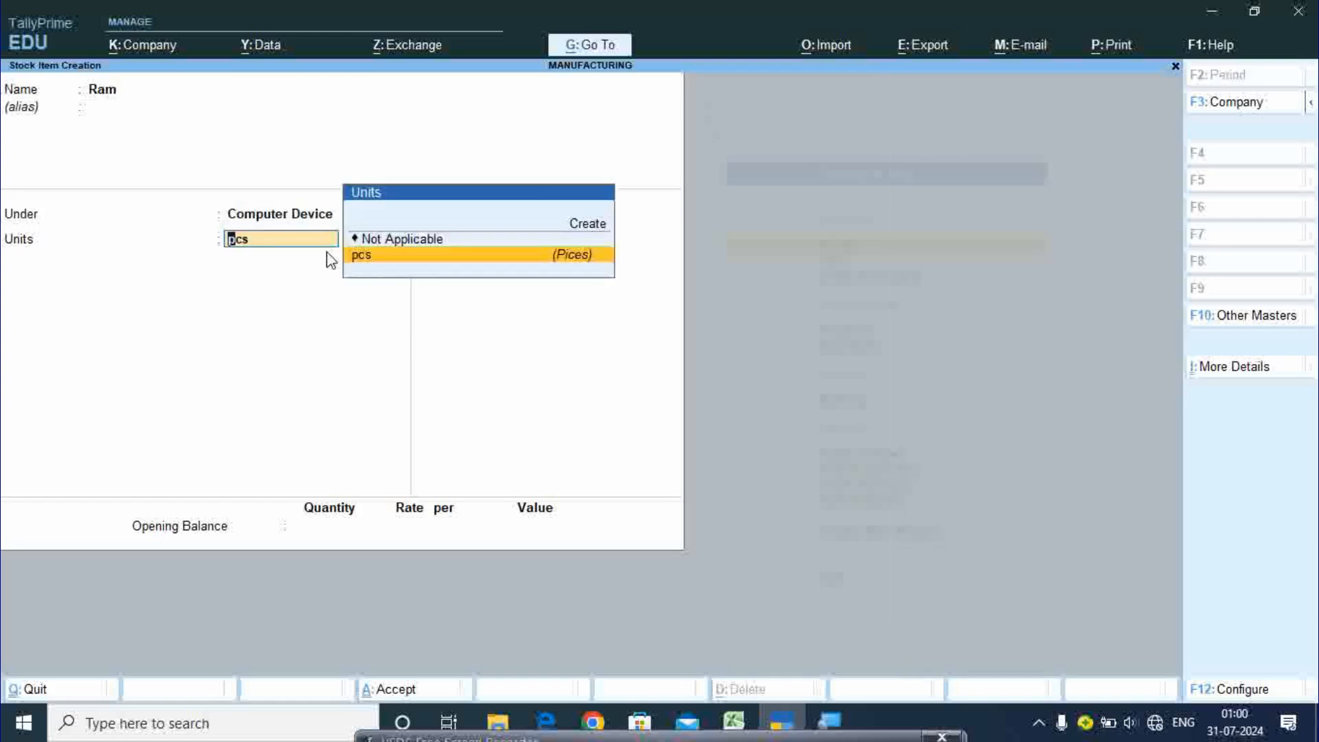
key("Return")
key("Return")
key("Return")
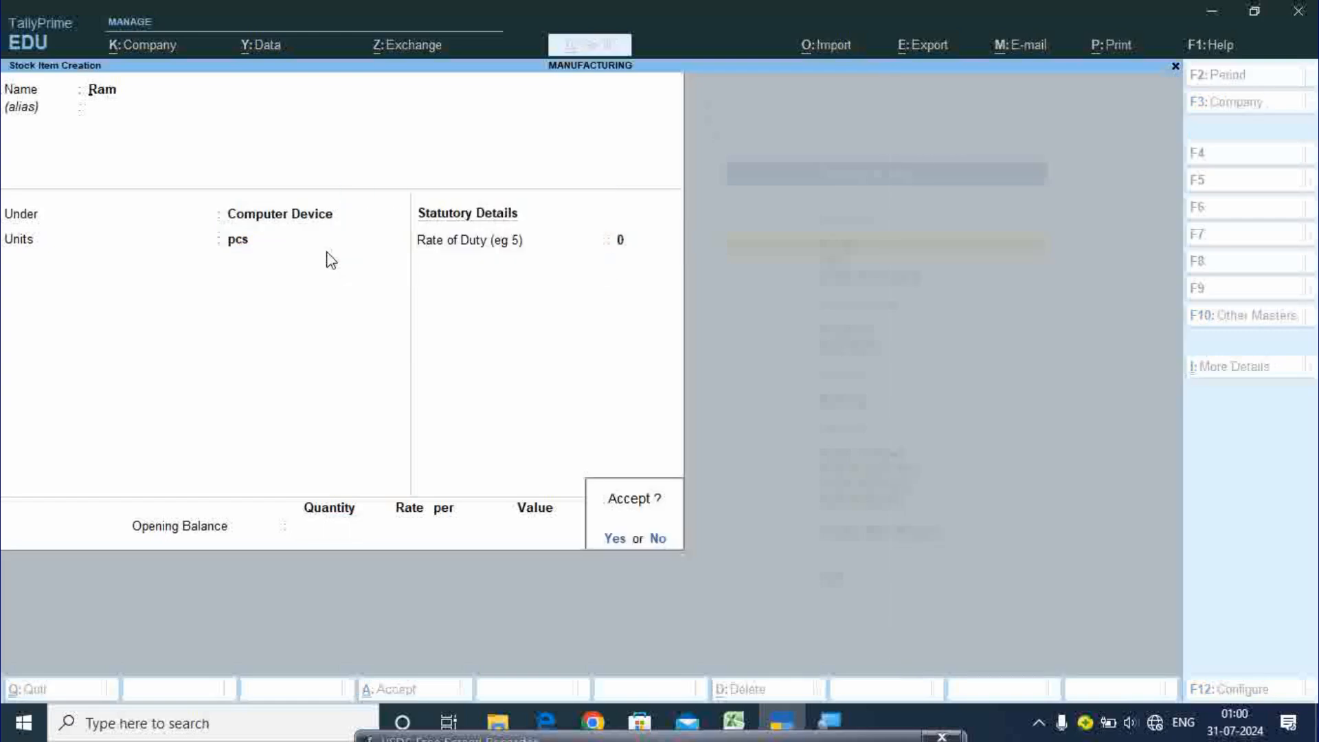
key("Return")
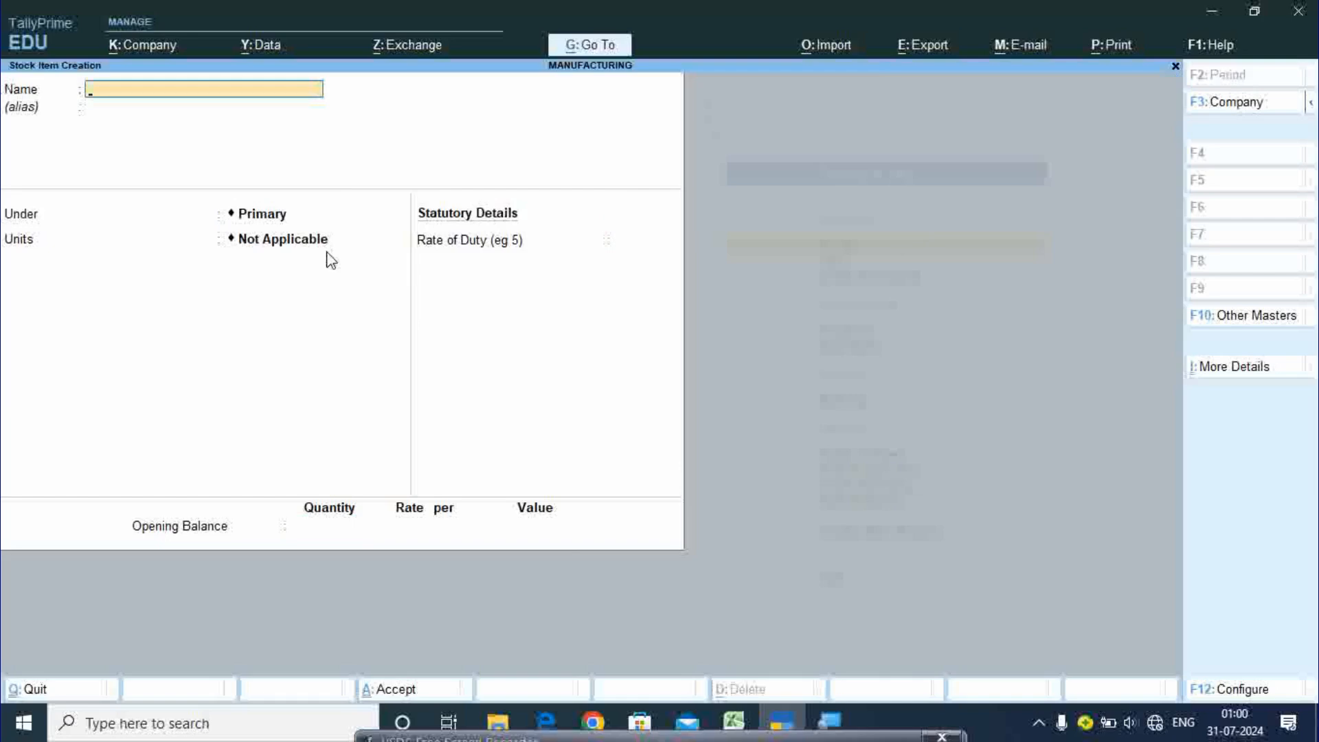
- Enter stock item Power Supplie under Computer Device in pcs, ready to save
type("Powr")
type("er")
type(" S")
type("upp")
type("lie")
key("Return")
key("Return")
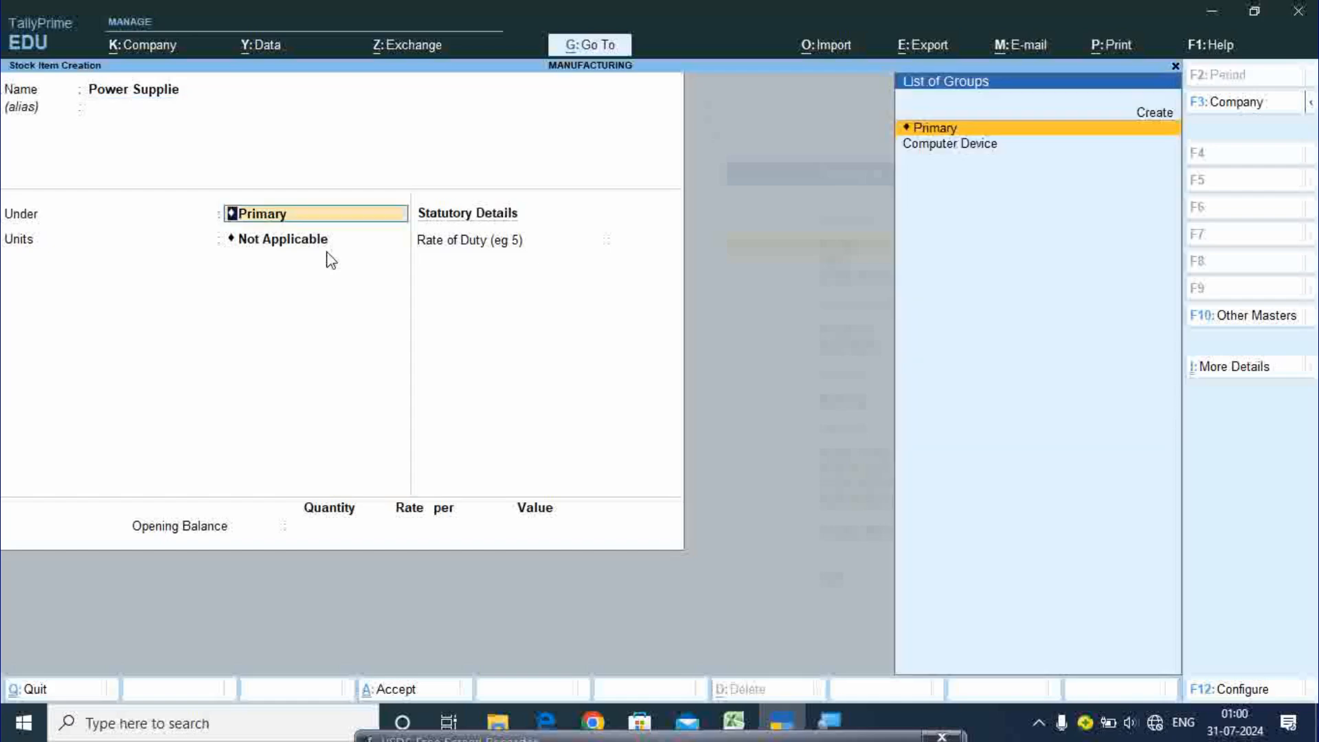
key("Down")
key("Return")
type("pcs")
key("Return")
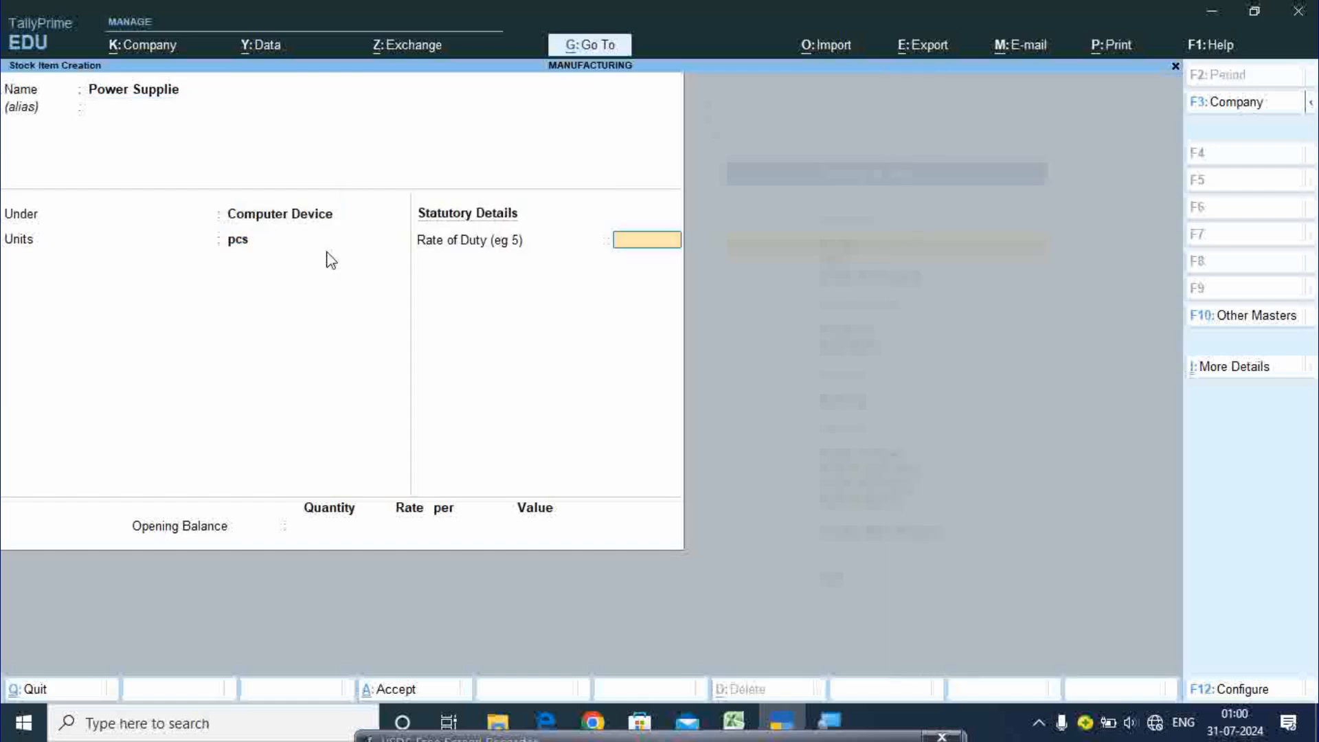
key("Return")
key("Return")
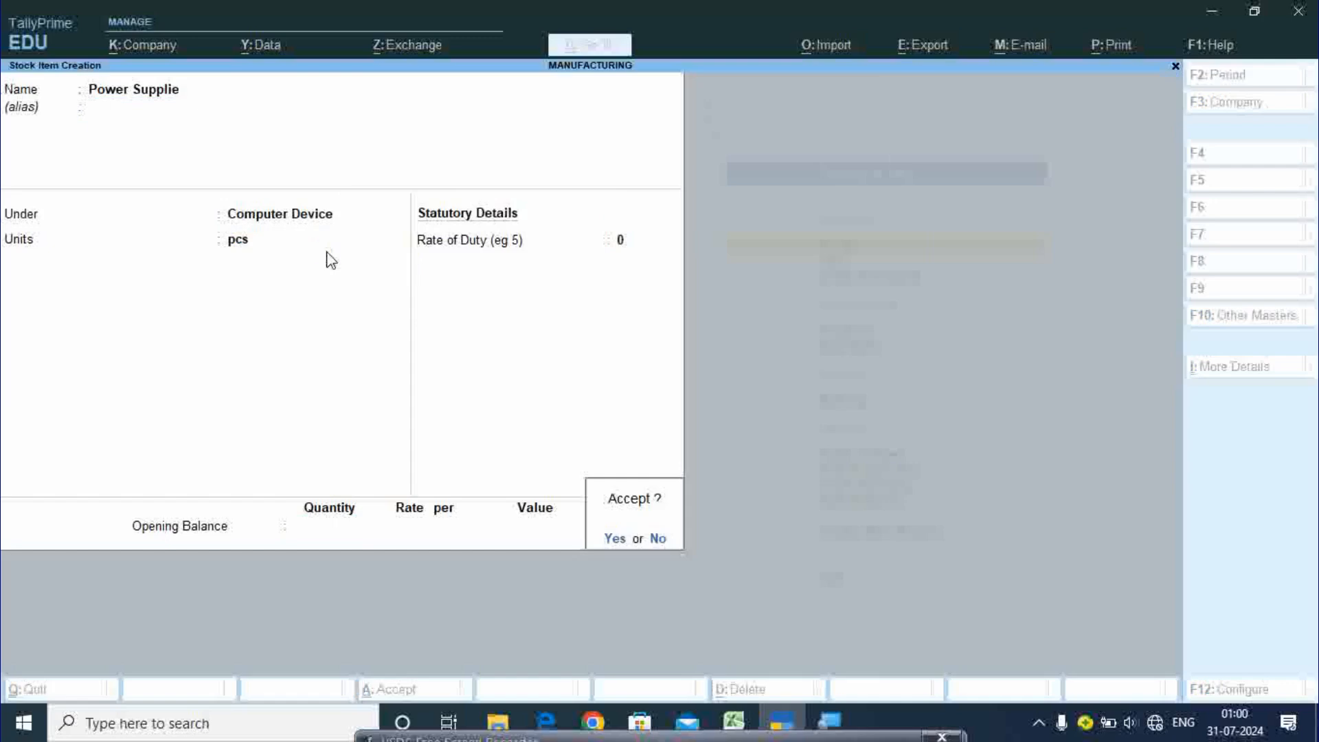
key("Return")
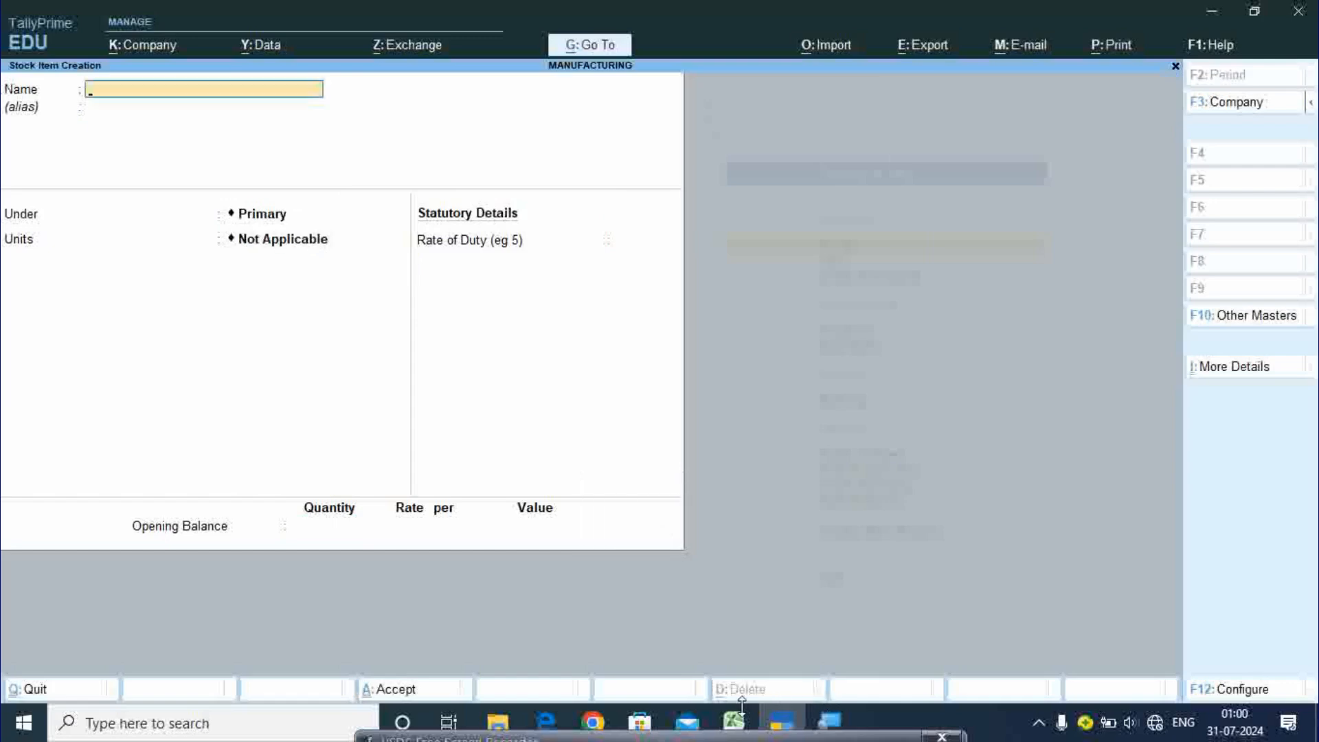
left_click(735, 722)
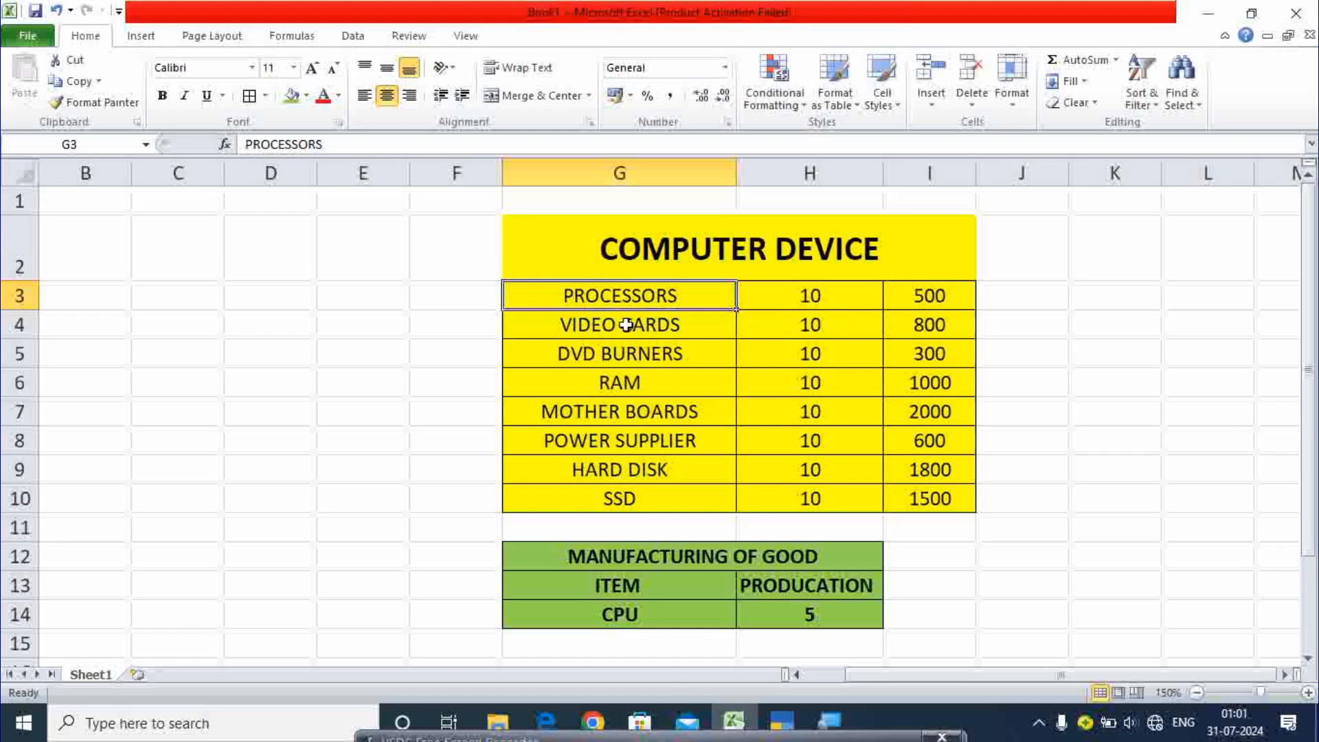
left_click(642, 356)
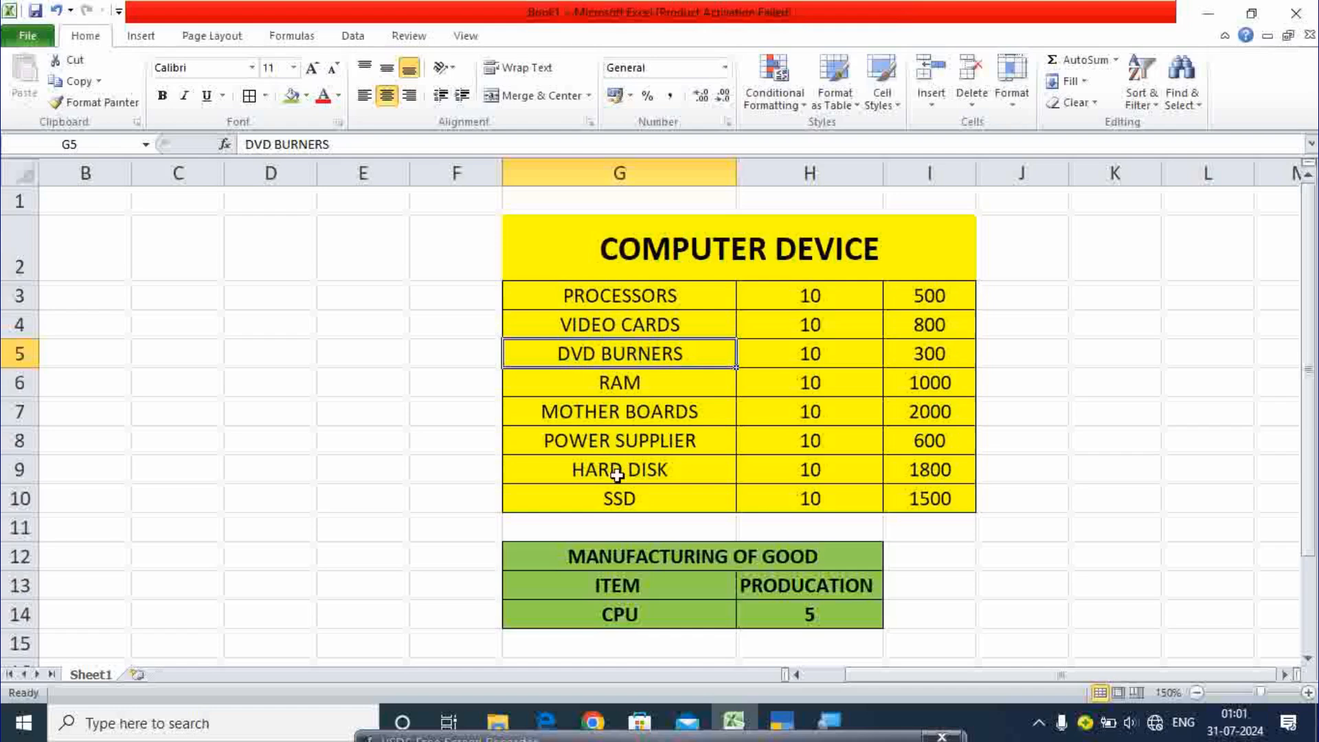
left_click(636, 329)
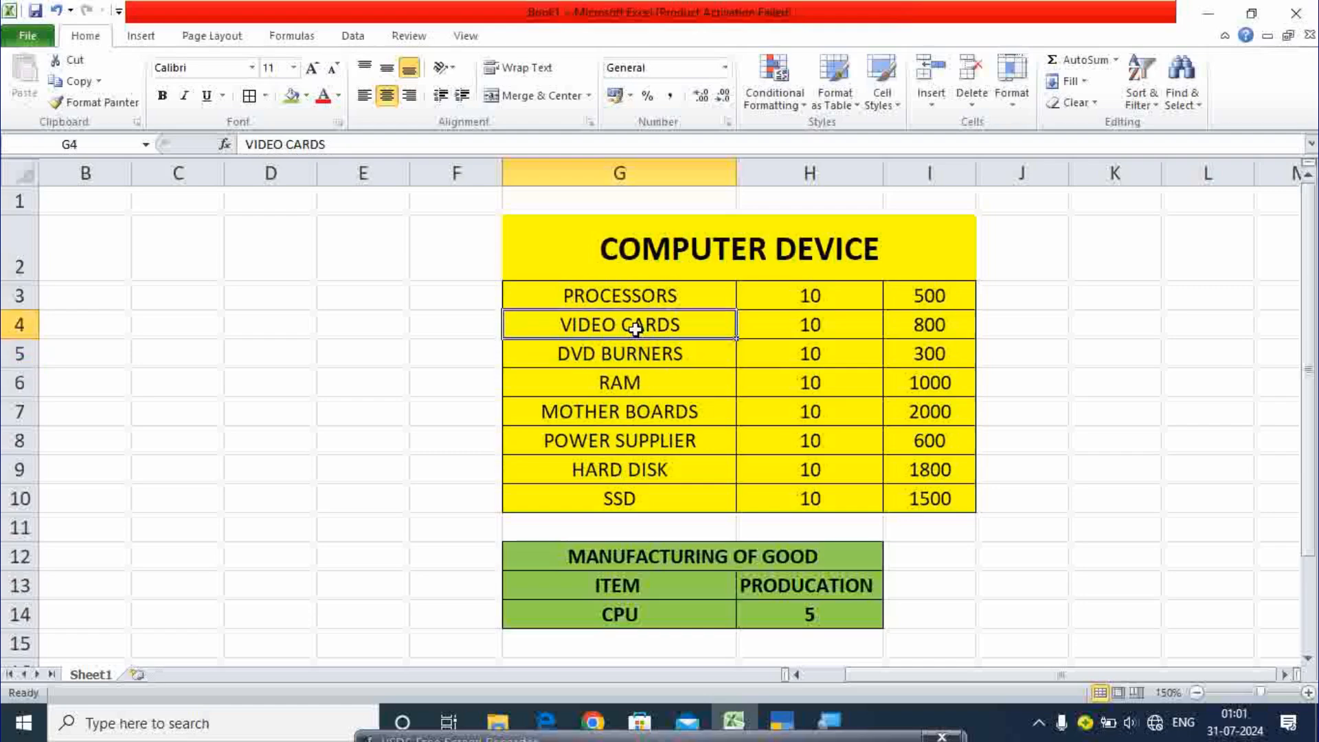
left_click(621, 364)
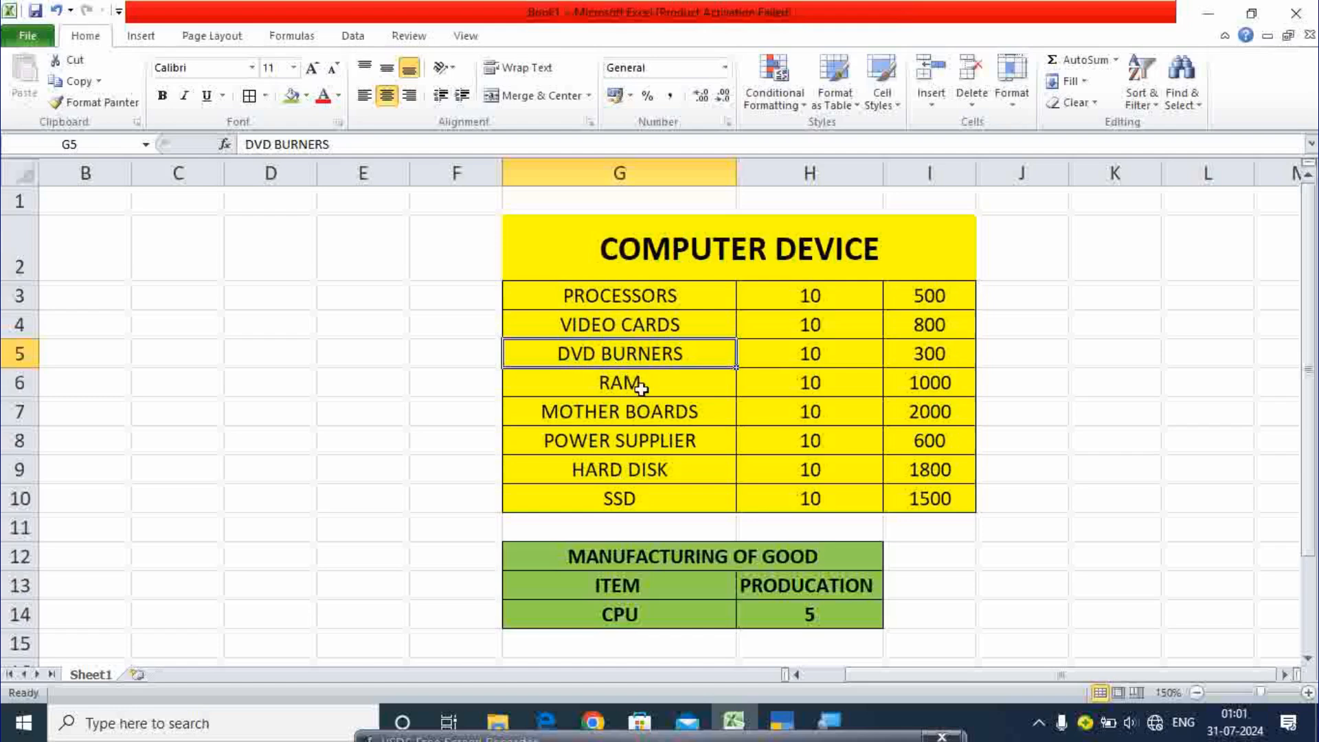
left_click(782, 722)
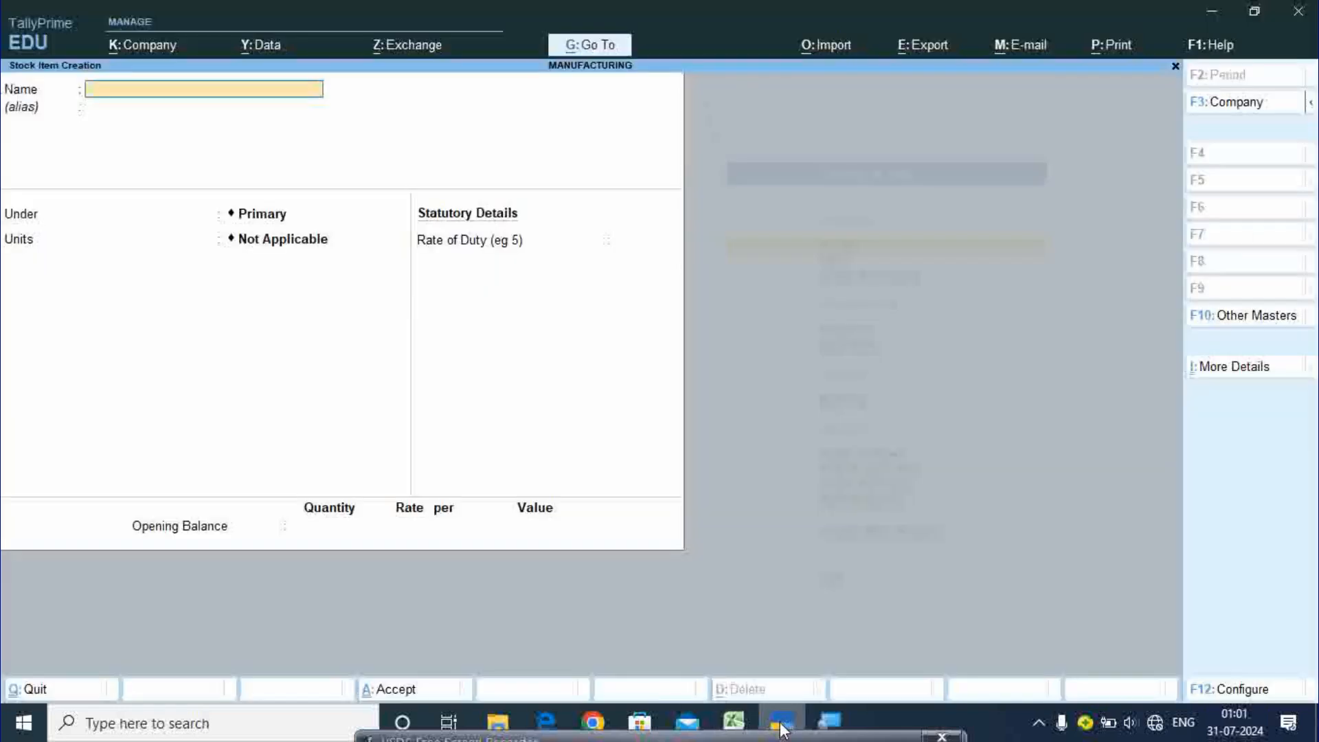
- Create stock item Dvd Banners under Computer Device in pcs with zero duty
type("D")
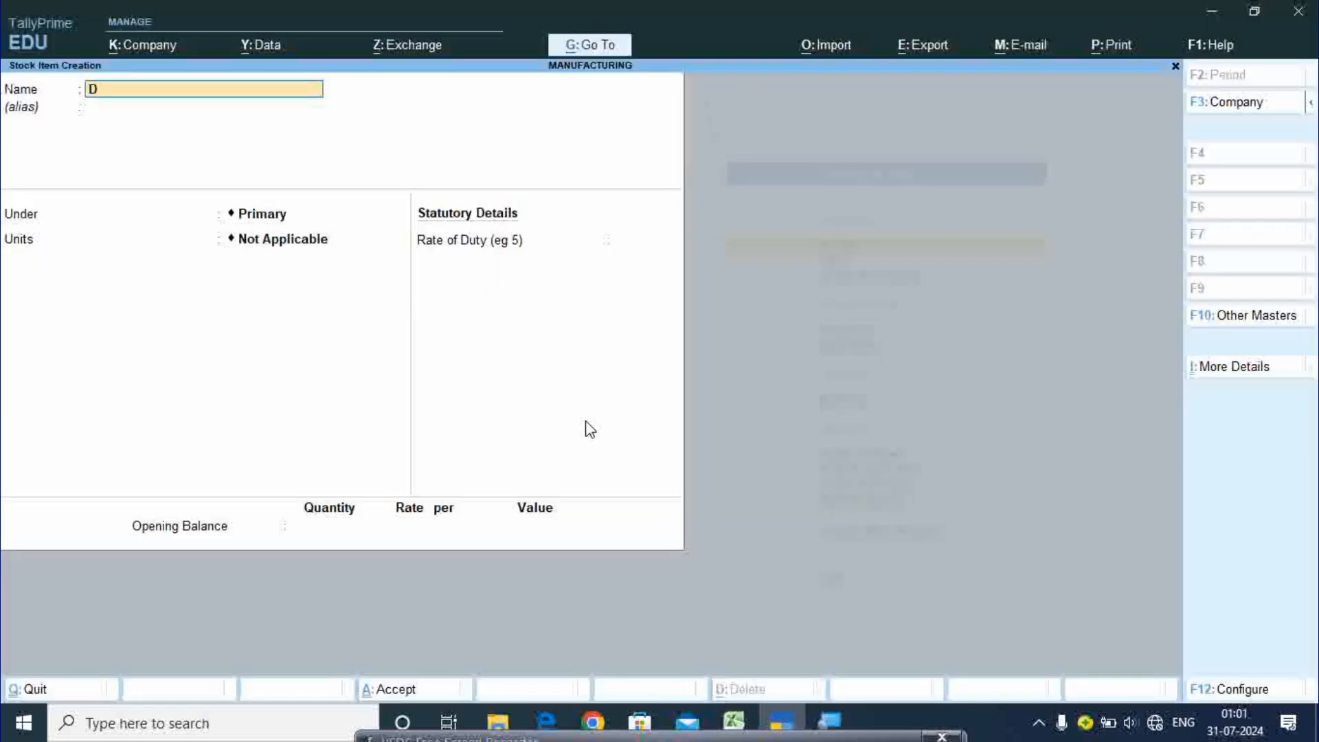
type("vd Banners")
key("Return")
key("Return")
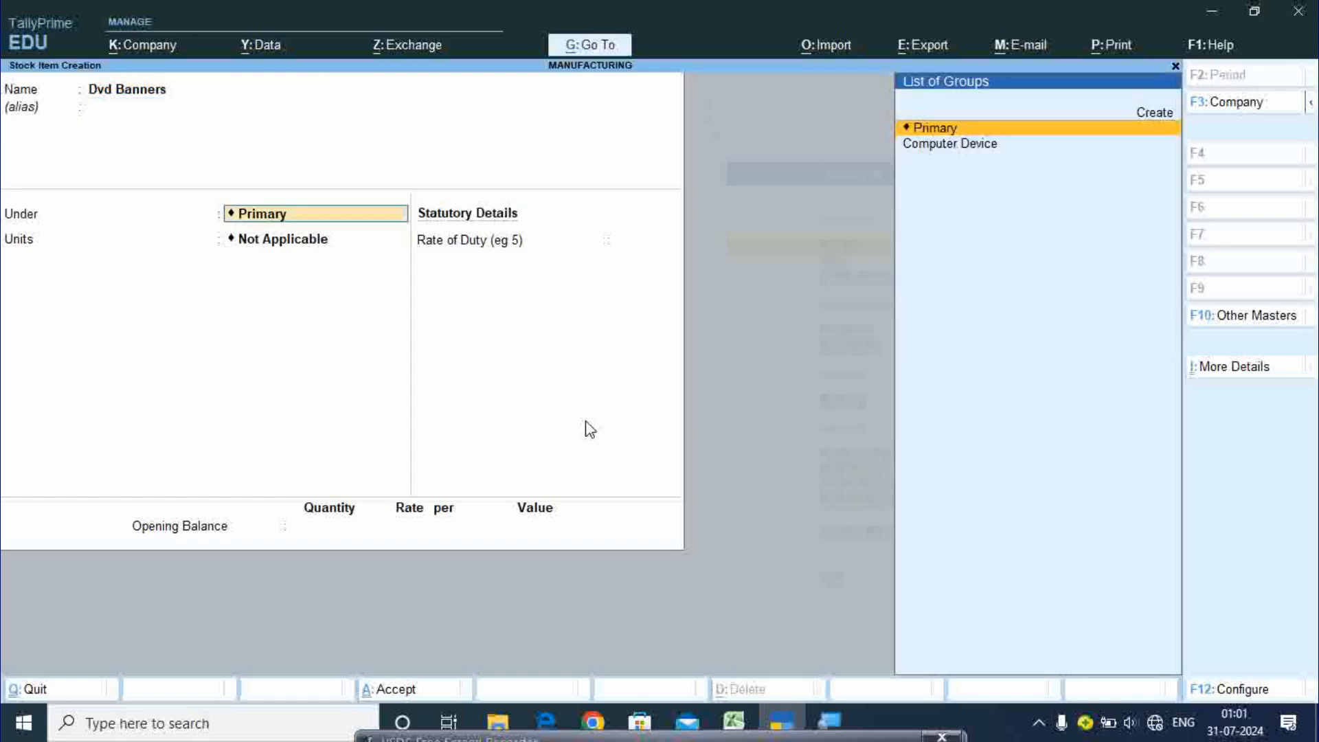
key("Down")
key("Return")
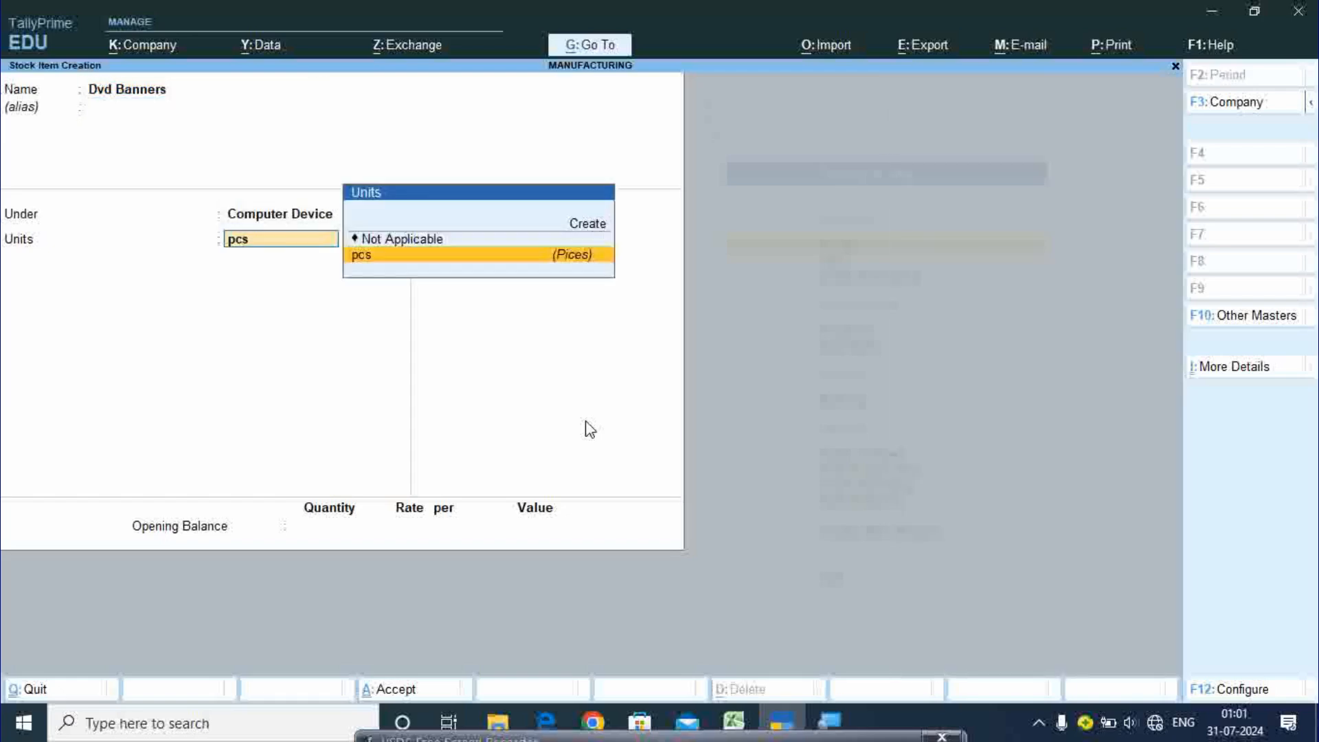
key("Return")
key("Return")
key("Return")
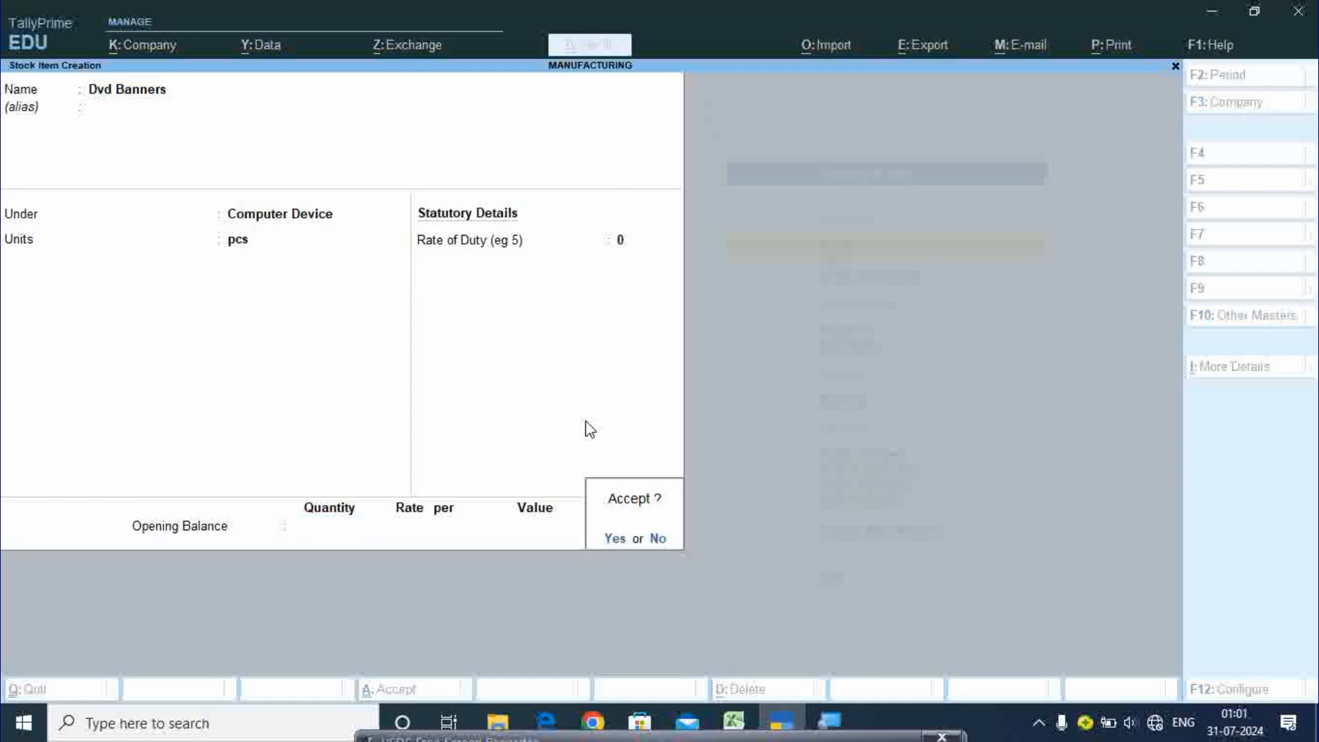
key("Return")
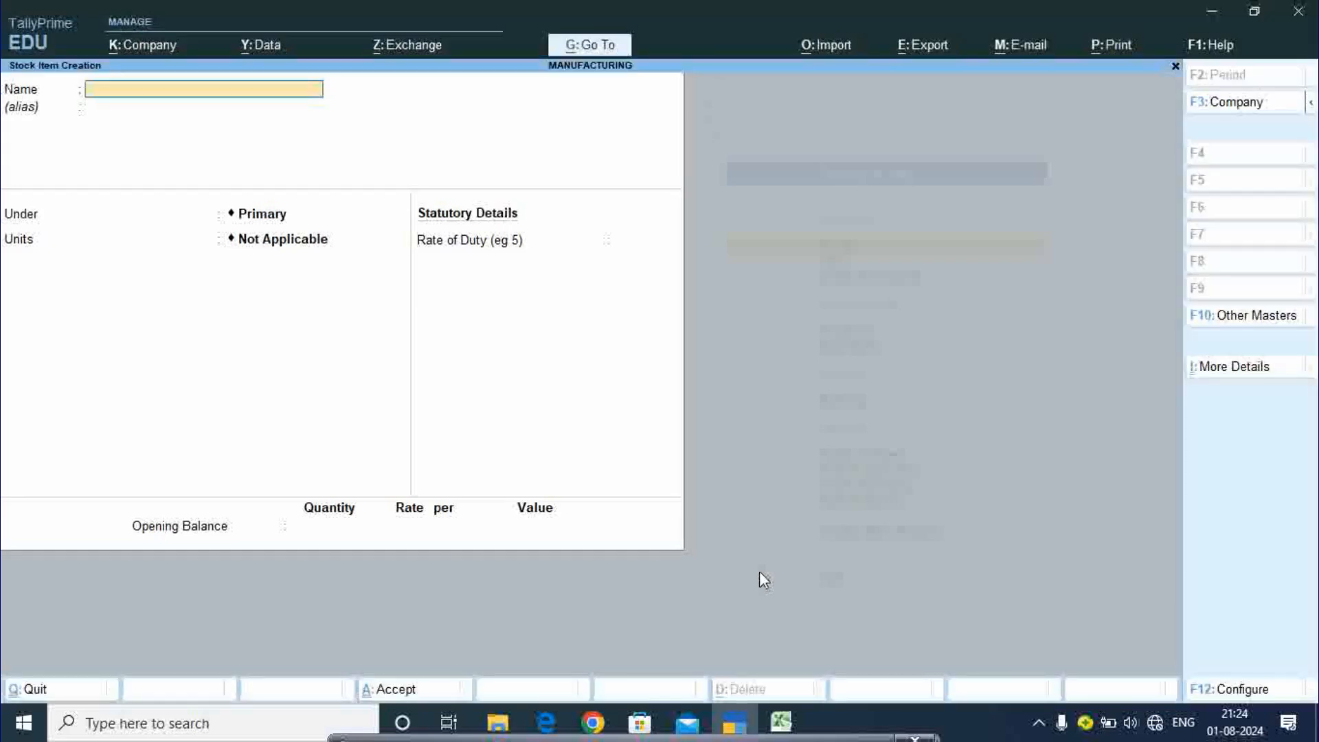
key("F12")
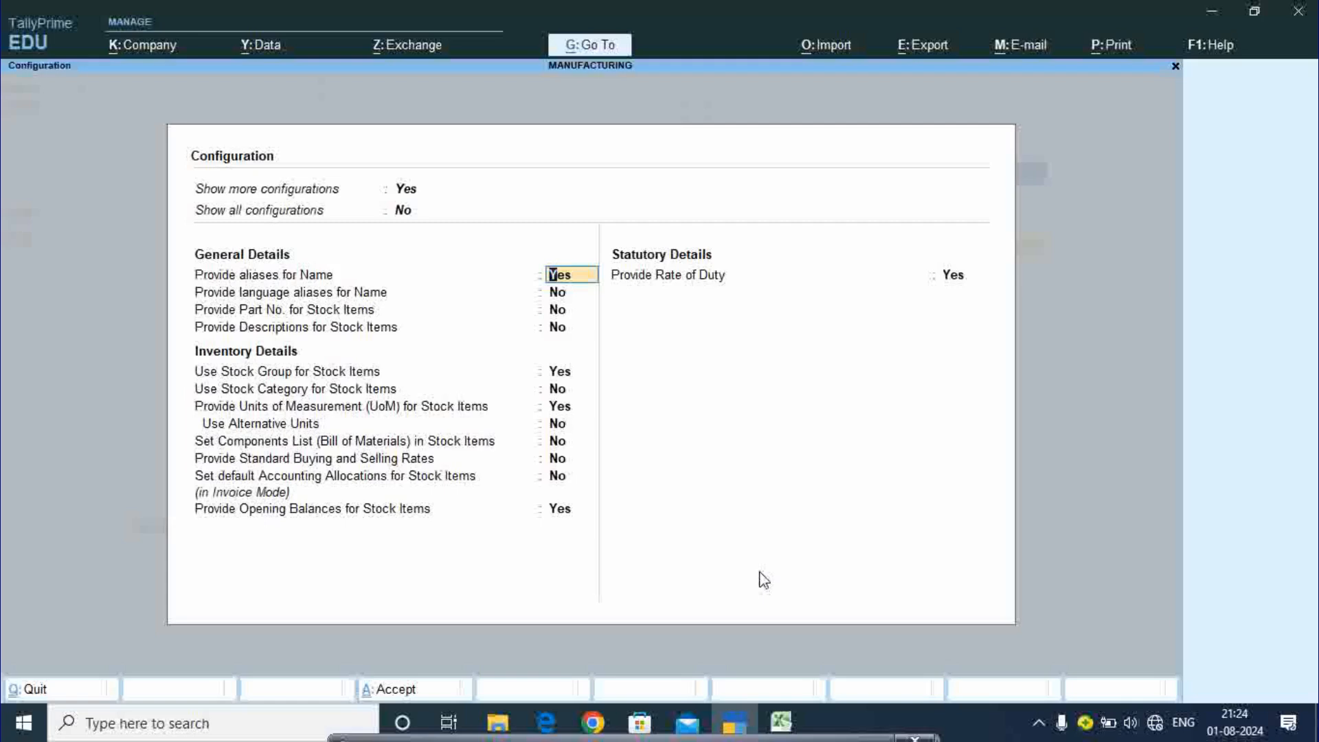
- Set 'Set Components List (Bill of Materials) in Stock Items' to Yes and quit item creation
key("Return")
key("Return")
key("Return")
key("Return")
key("Return")
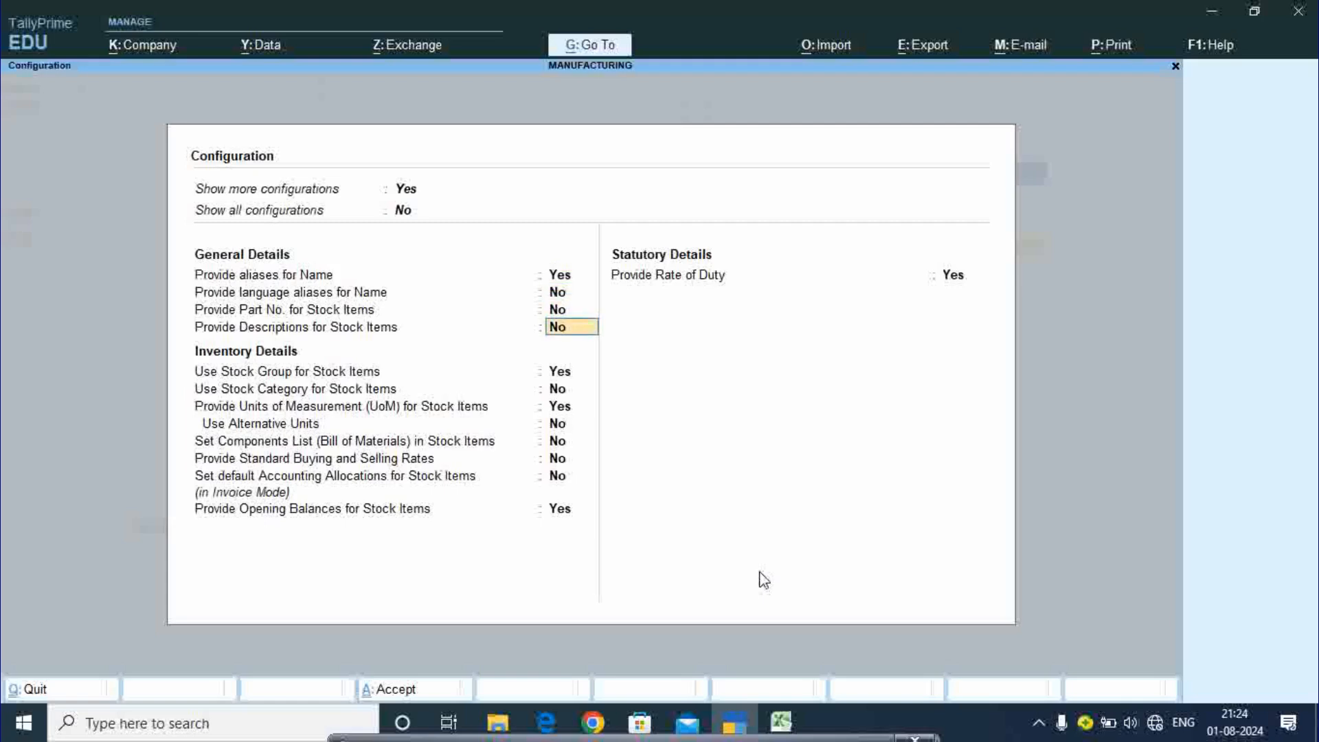
key("Return")
key("Return")
key("Return")
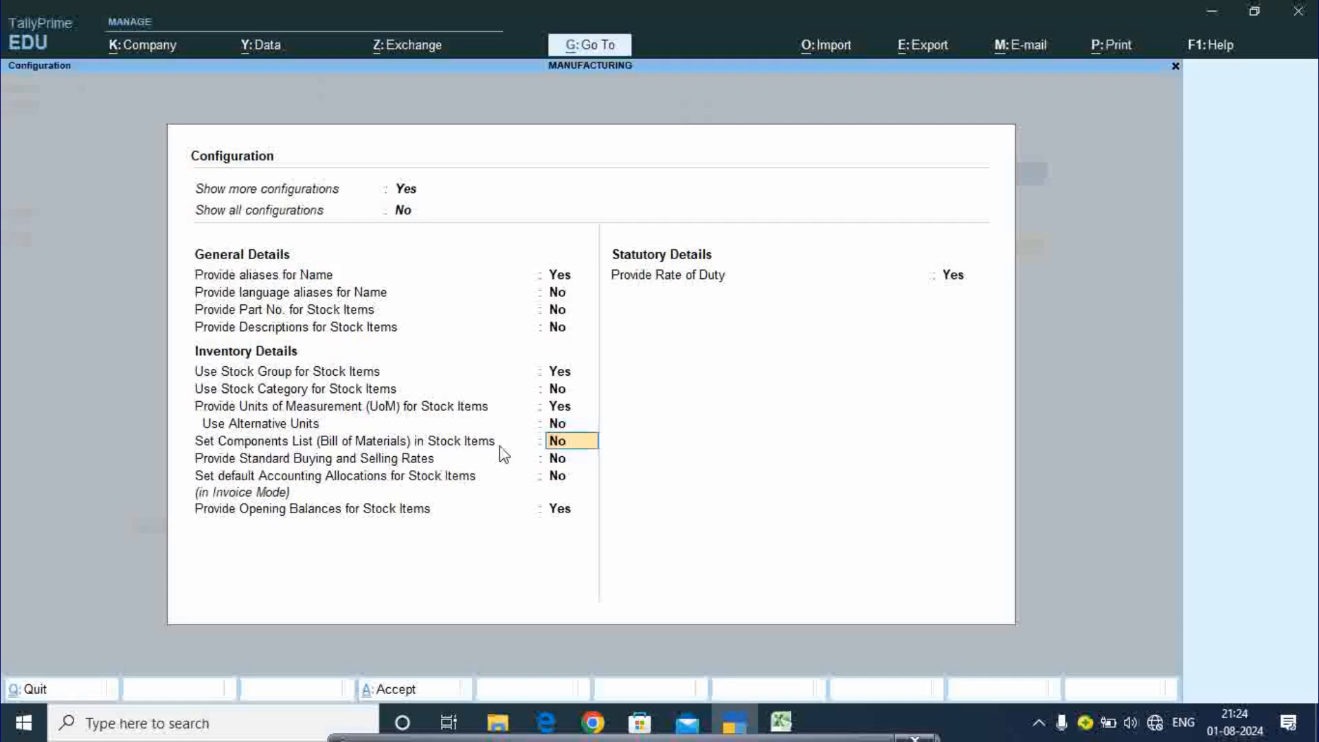
type("y")
key("Return")
key("Return")
key("Return")
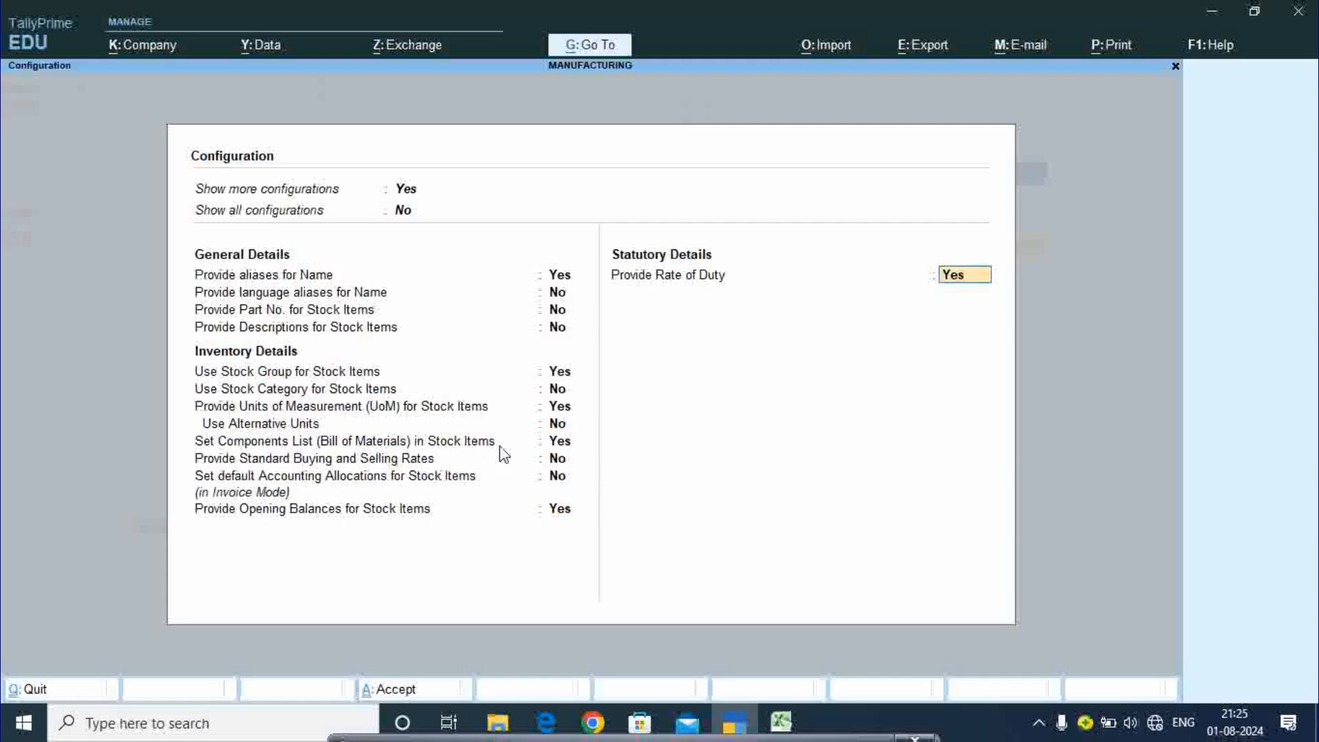
key("Return")
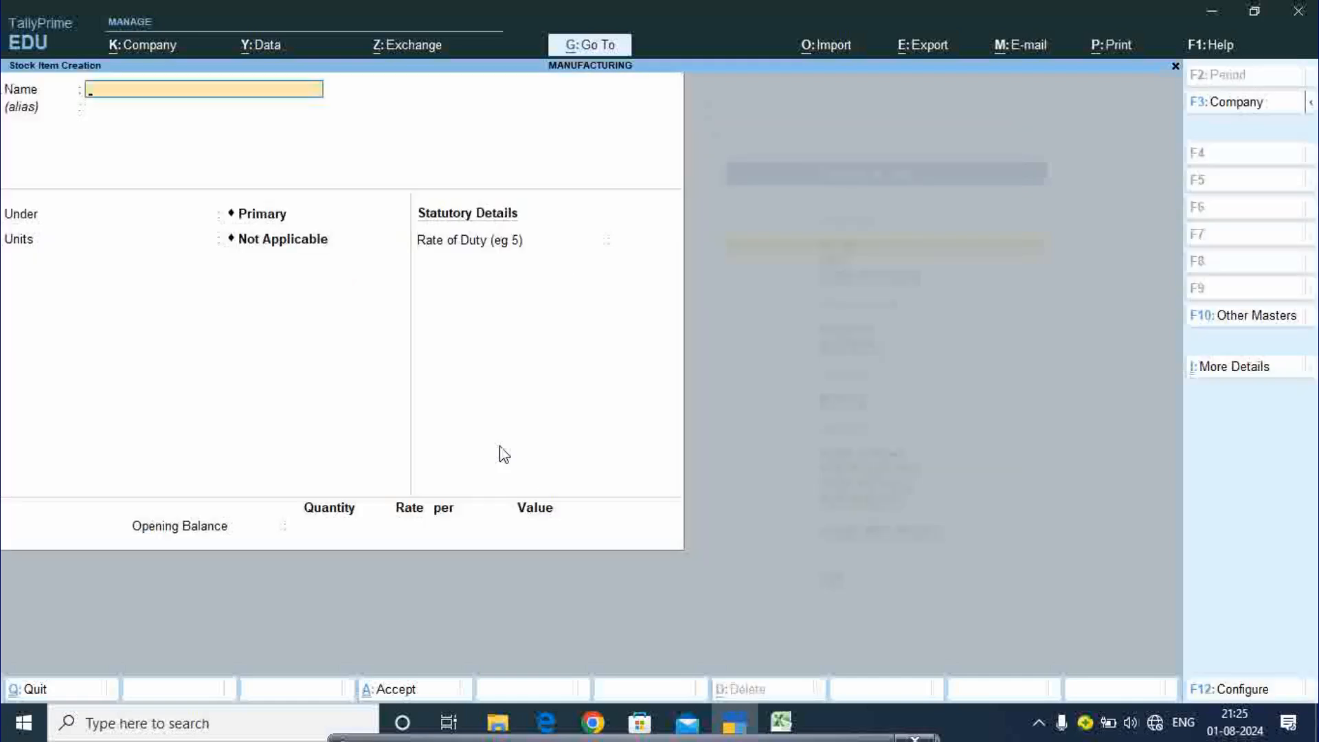
key("Escape")
key("y")
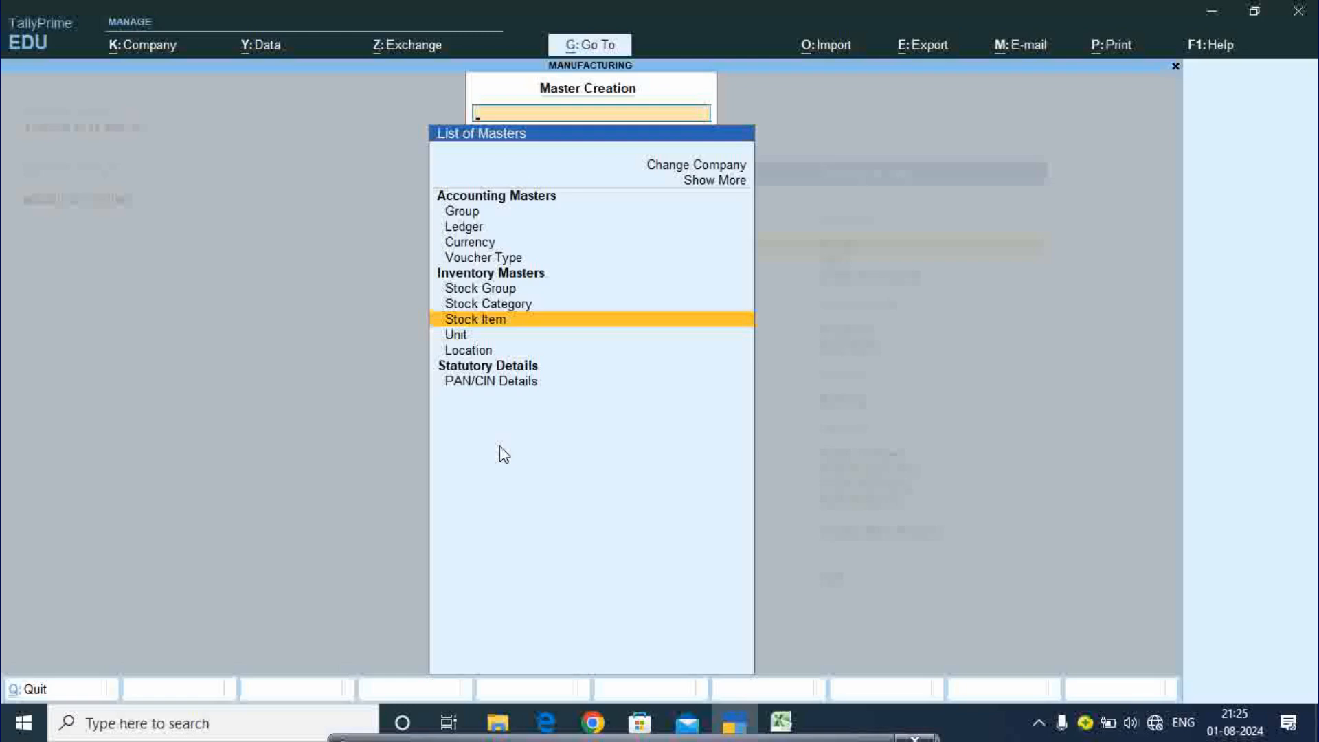
- Create voucher type Manufacturing based on Stock Journal, with Use as a Manufacturing Journal set to Yes
key("Up")
key("Up")
key("Up")
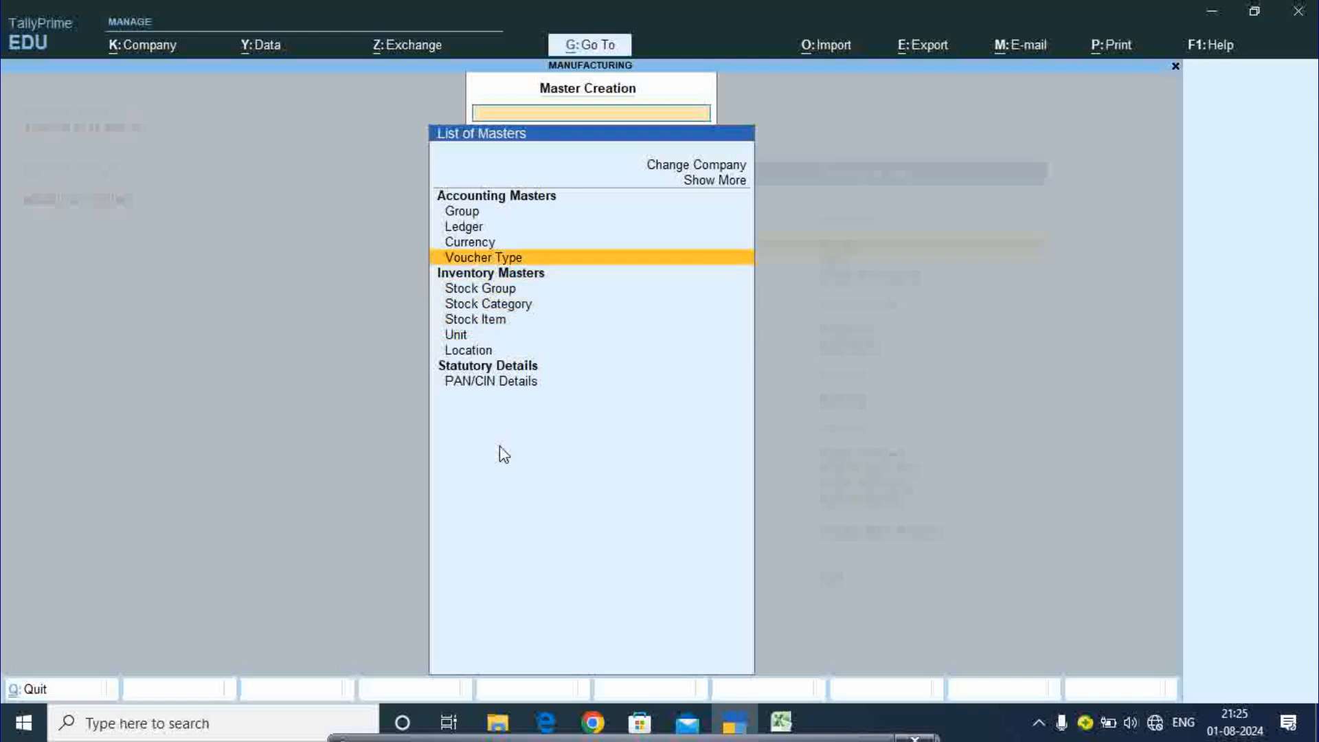
key("Return")
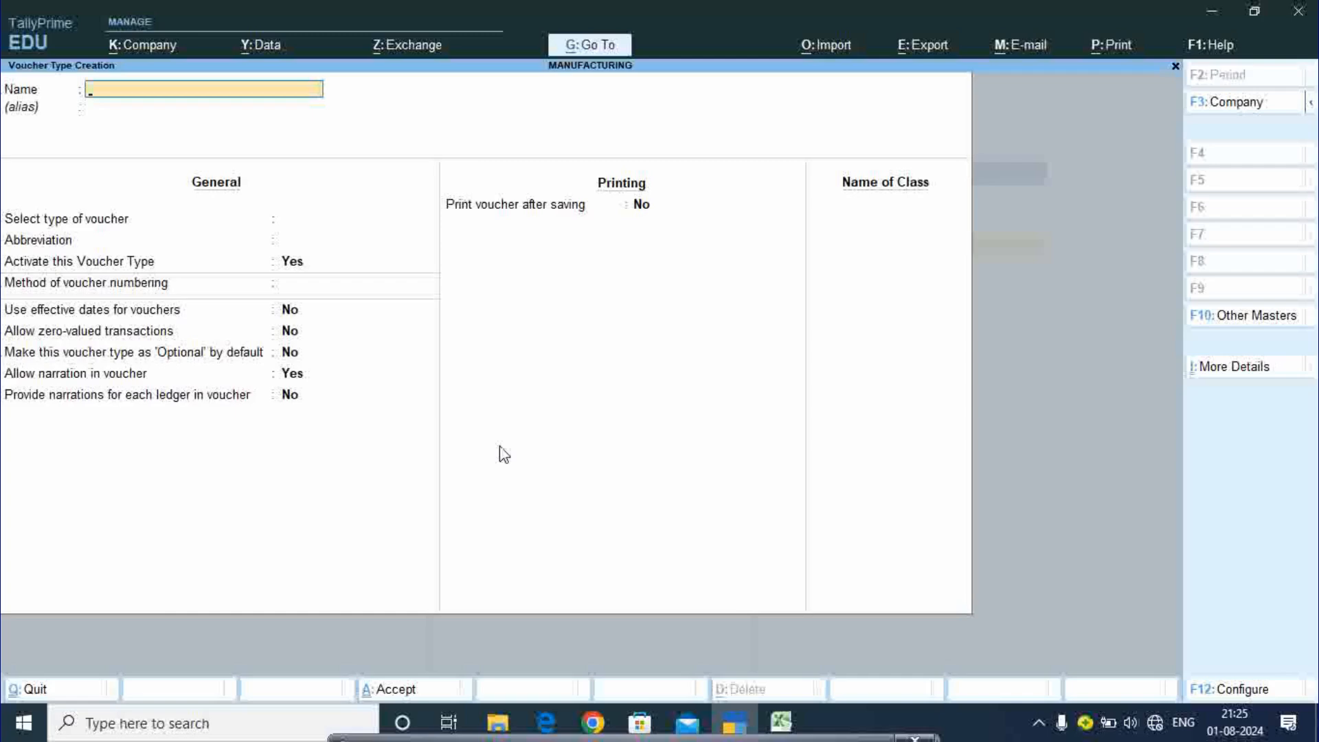
type("Manufacturing")
key("Return")
key("Return")
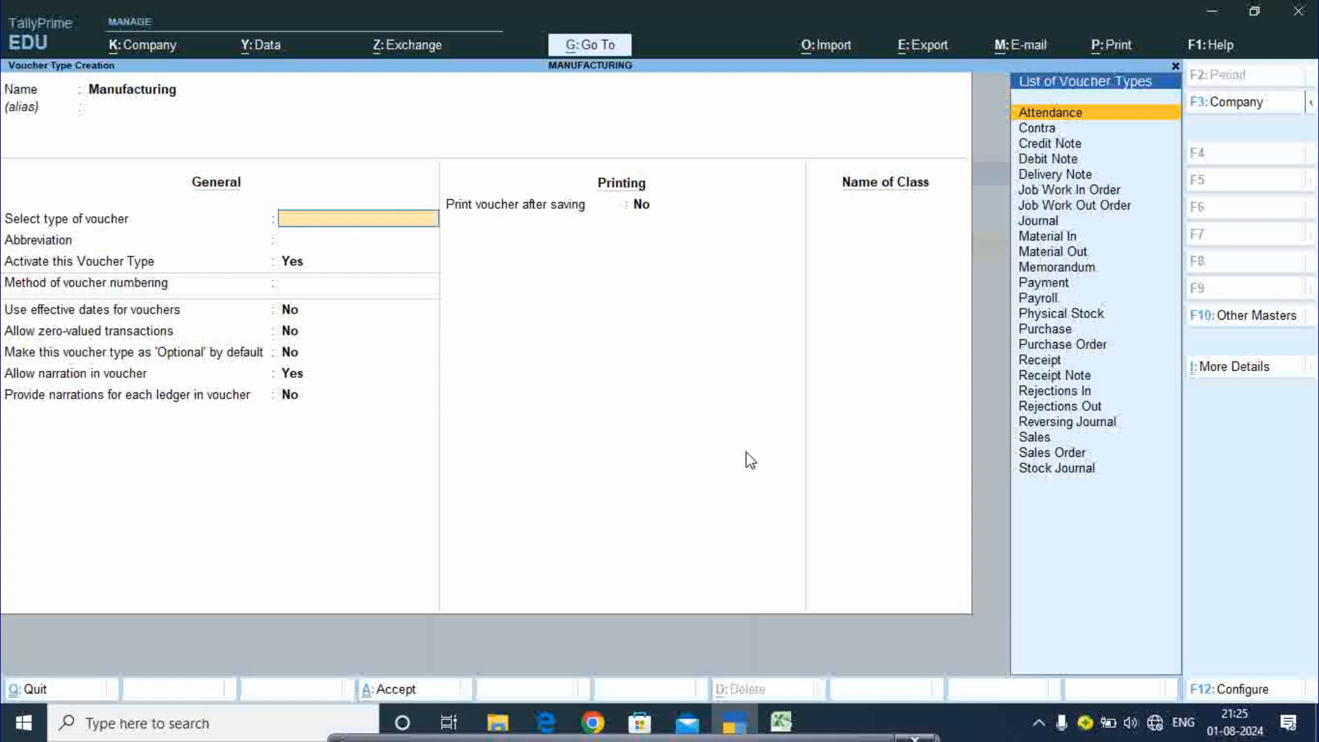
left_click(1062, 468)
key("Return")
key("Return")
key("Return")
key("Return")
key("Return")
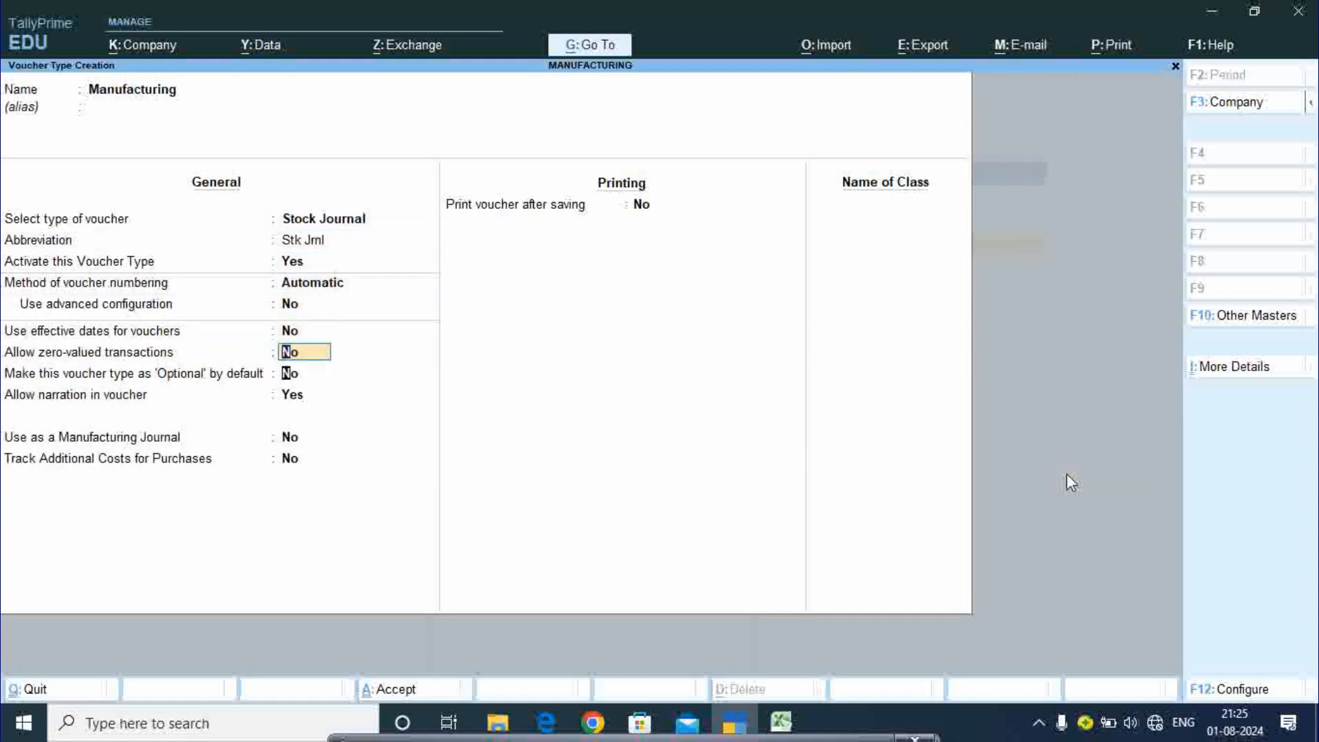
key("Return")
key("Return")
key("Return")
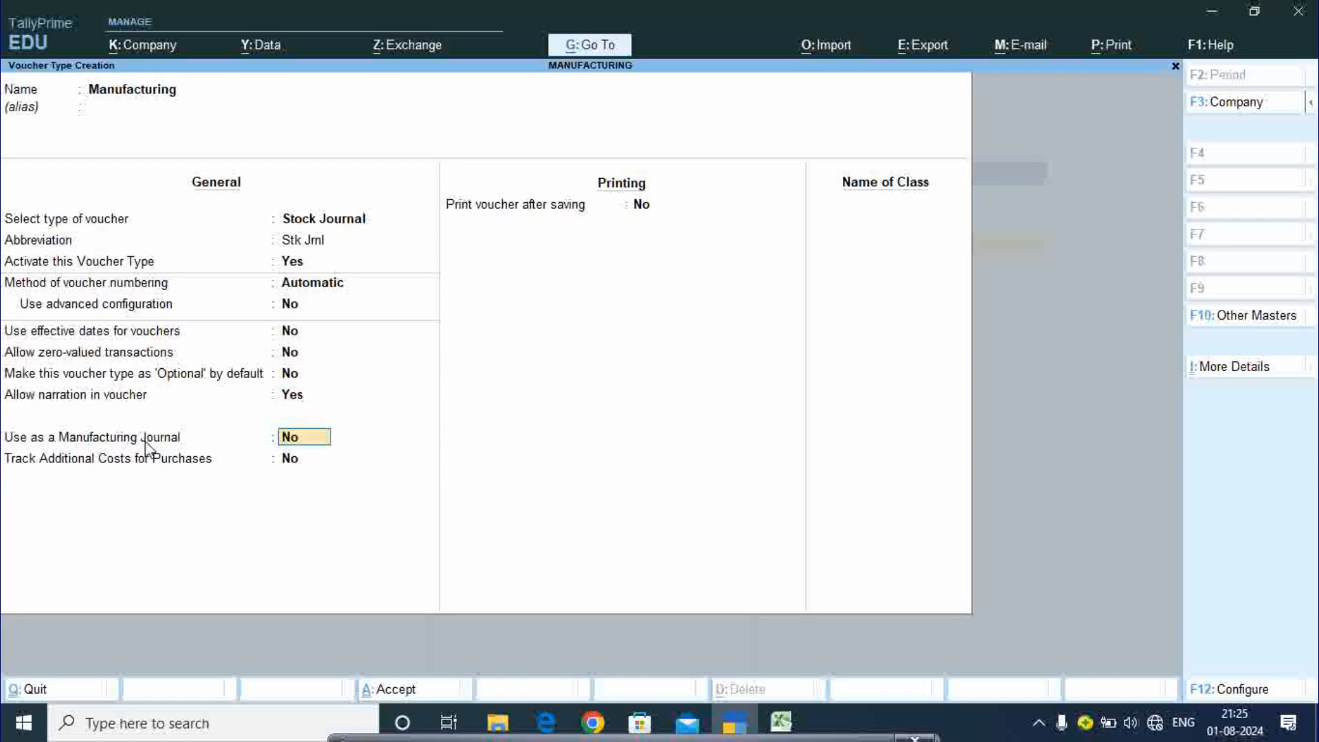
type("y")
key("Return")
key("Return")
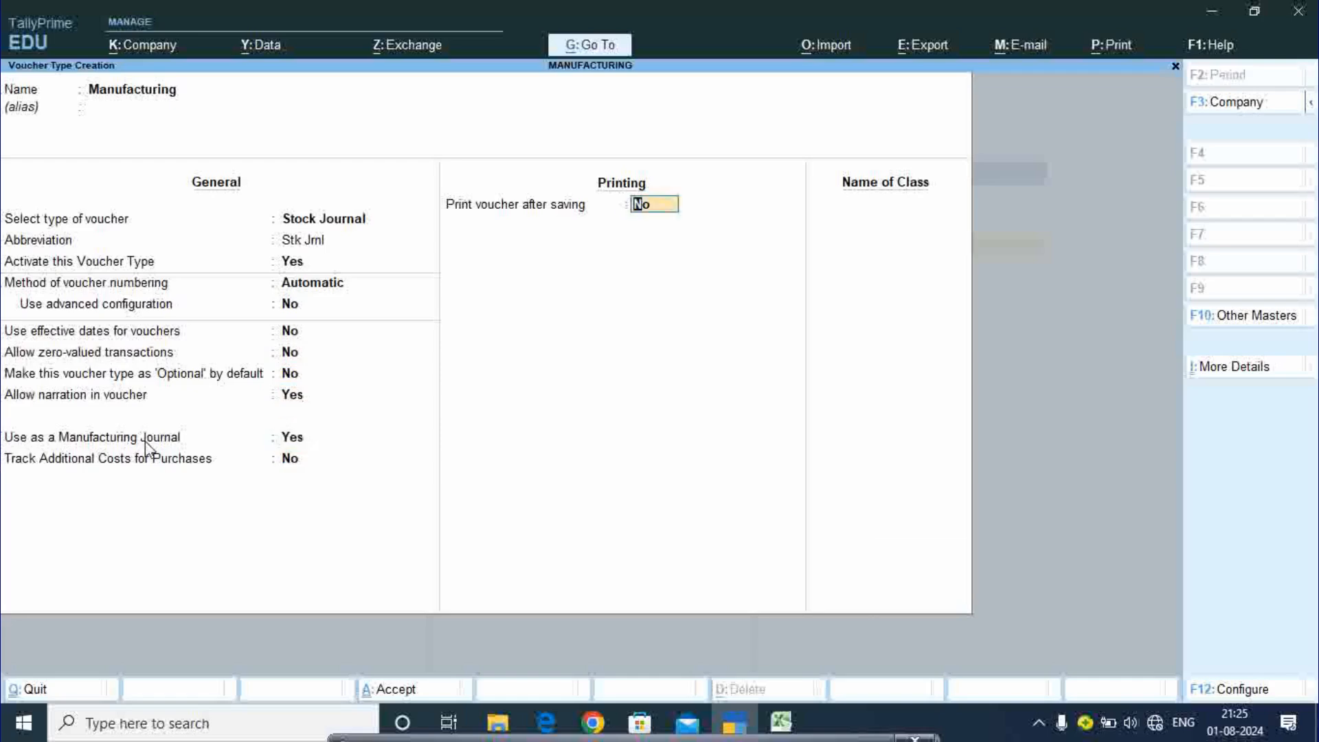
key("Return")
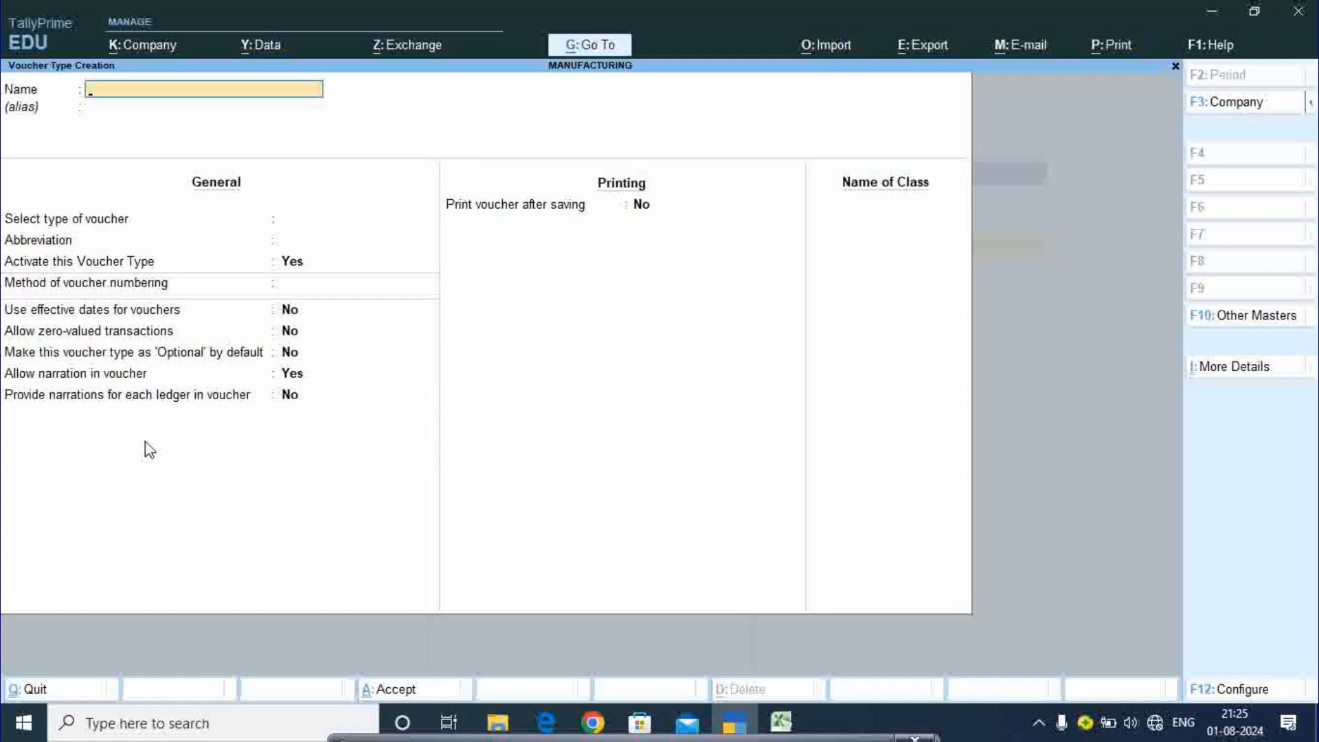
key("Escape")
key("Escape")
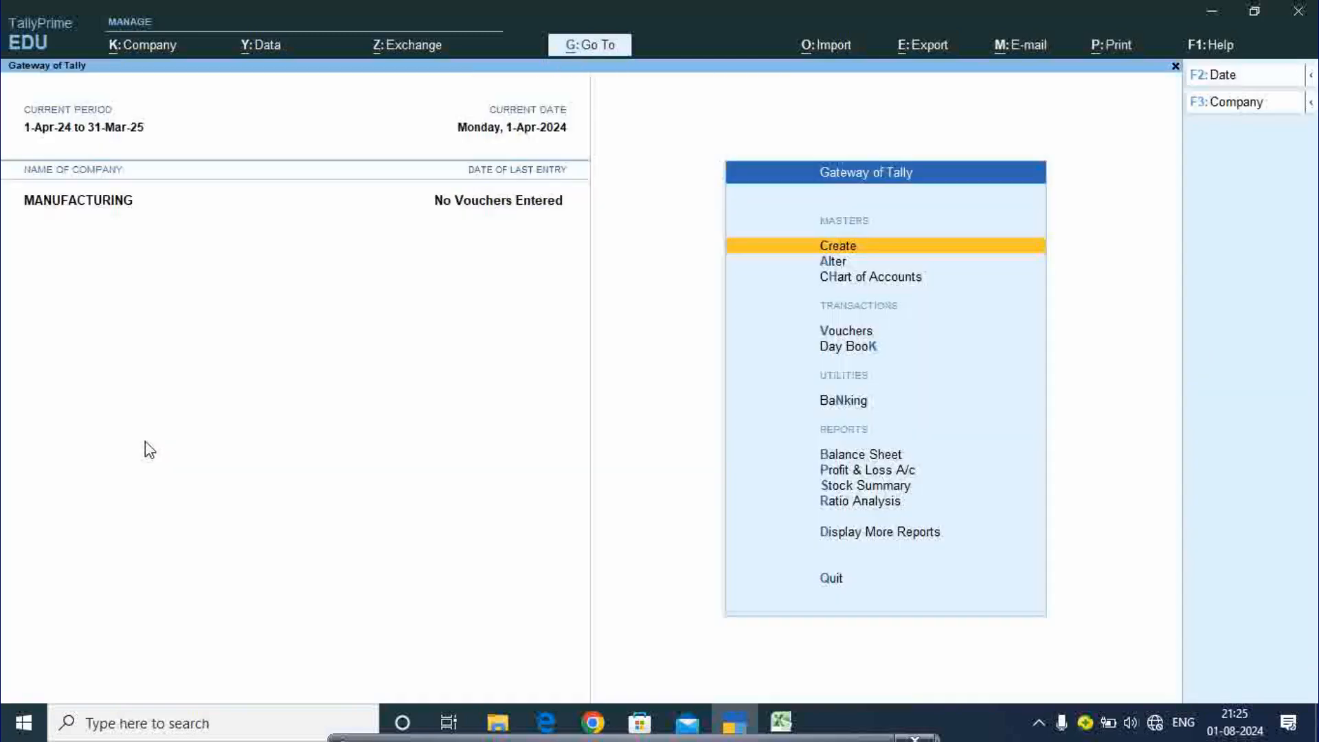
- Record Receipt voucher 1: 2,00,000.00 into Cash from the owner's capital ledger
key("Down")
key("Down")
key("Down")
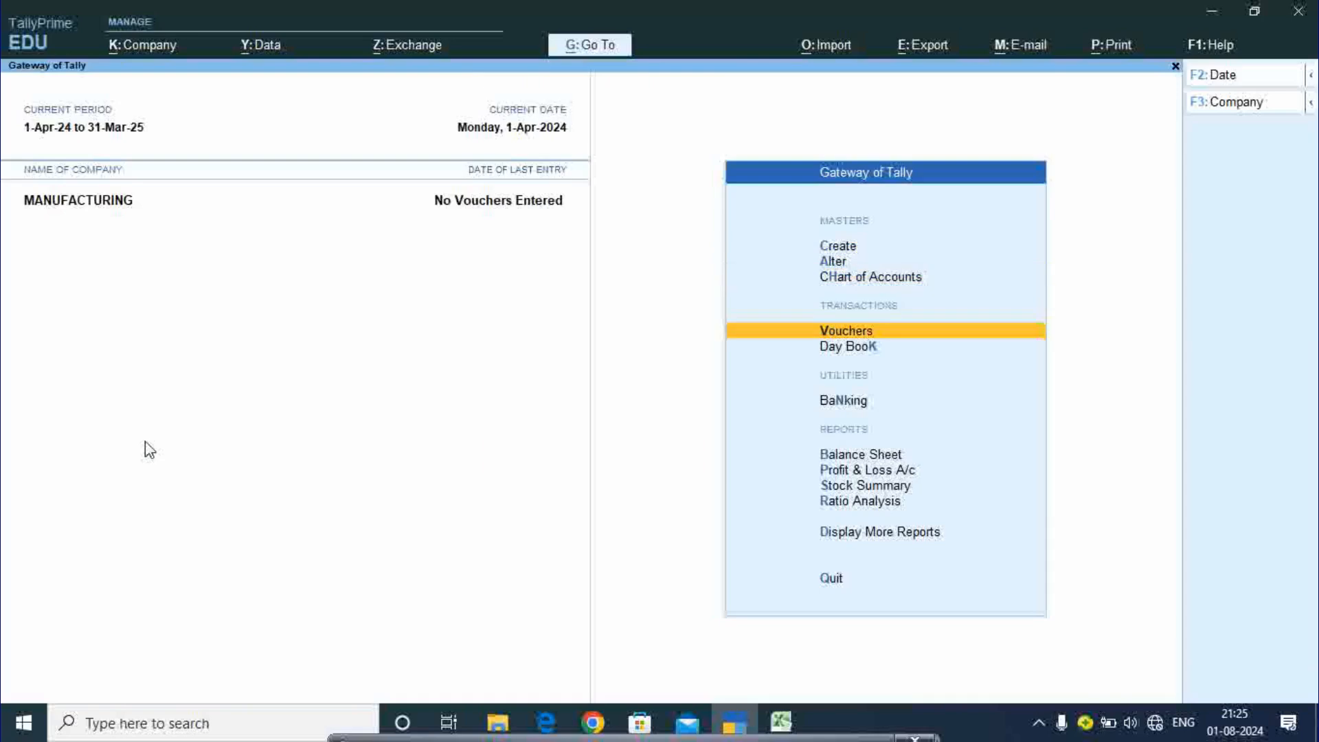
key("Return")
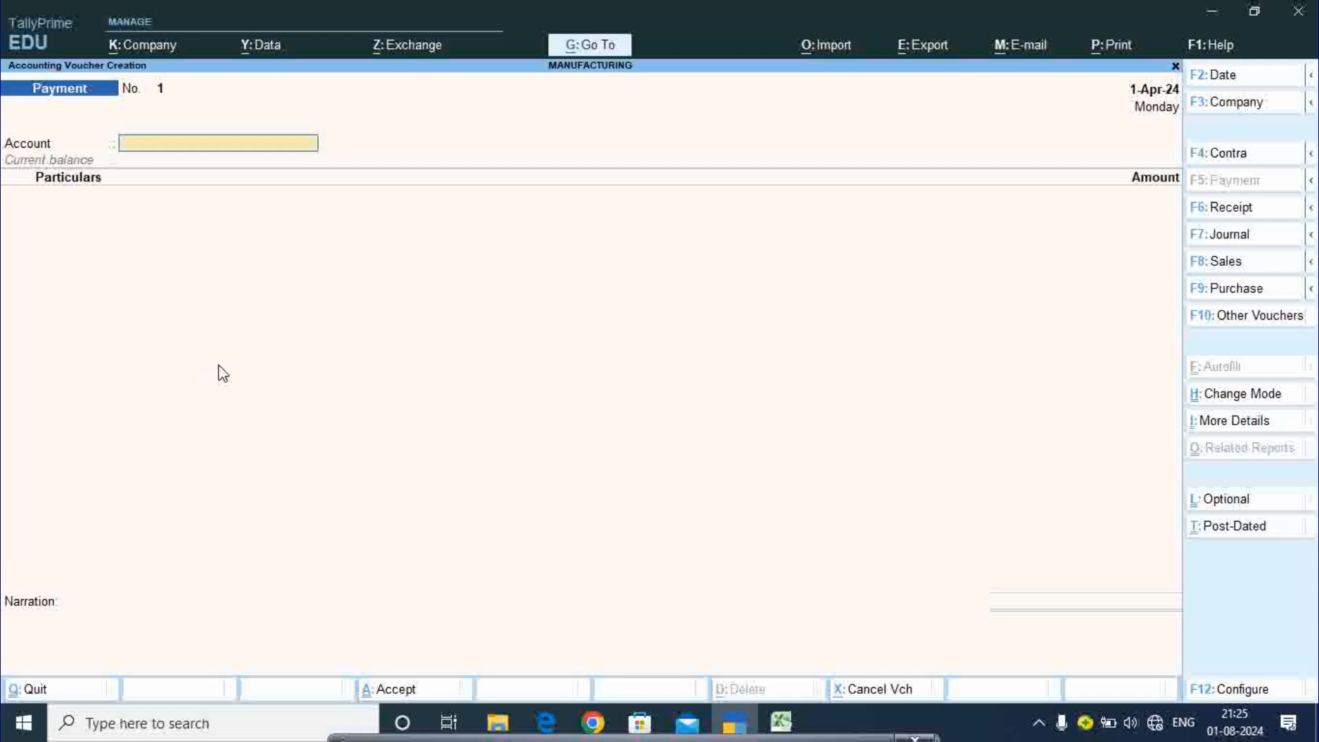
key("F6")
type("ca")
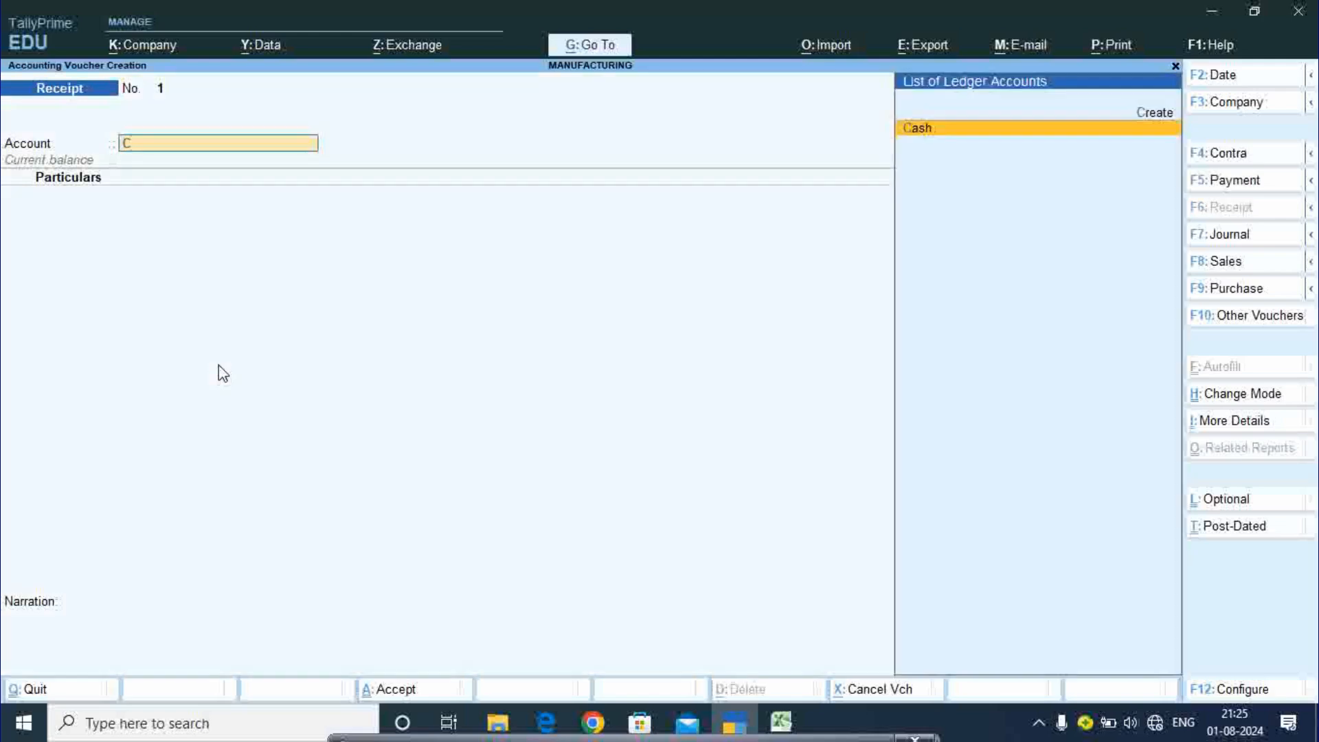
key("Return")
type("R")
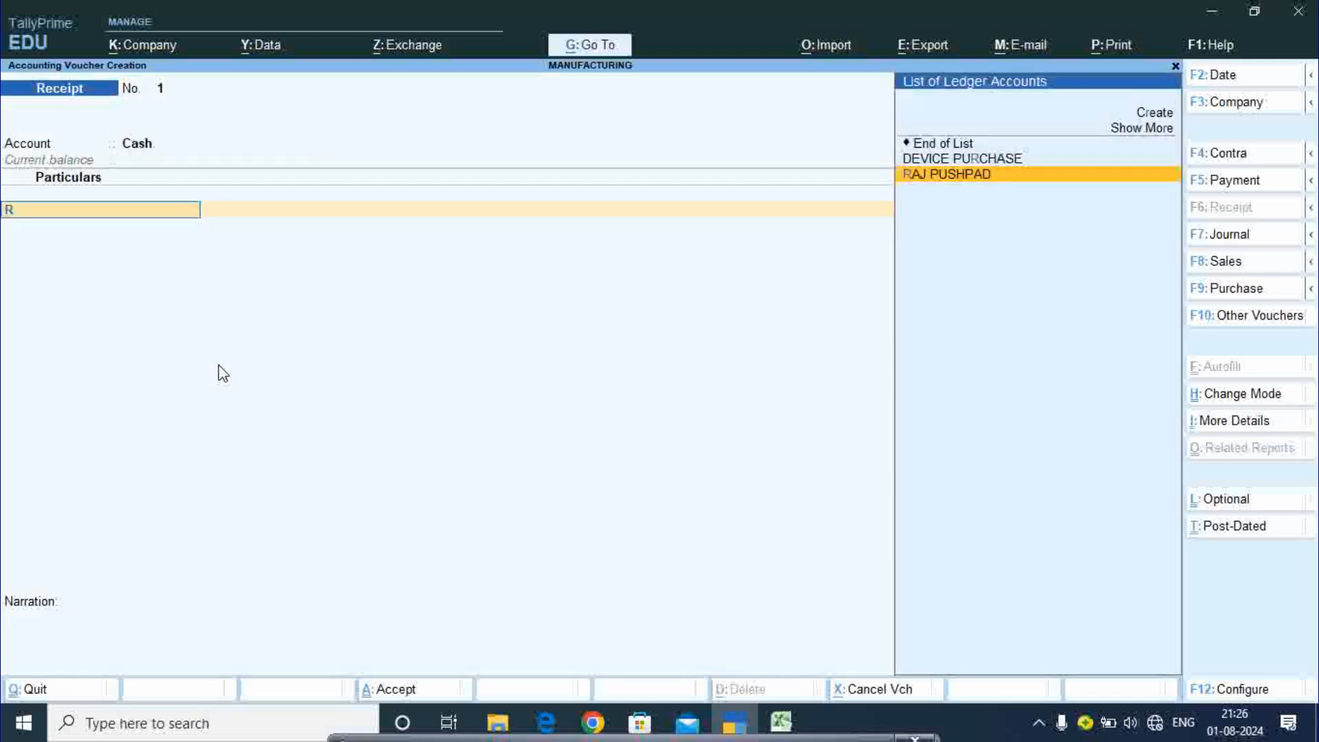
key("Return")
type("2")
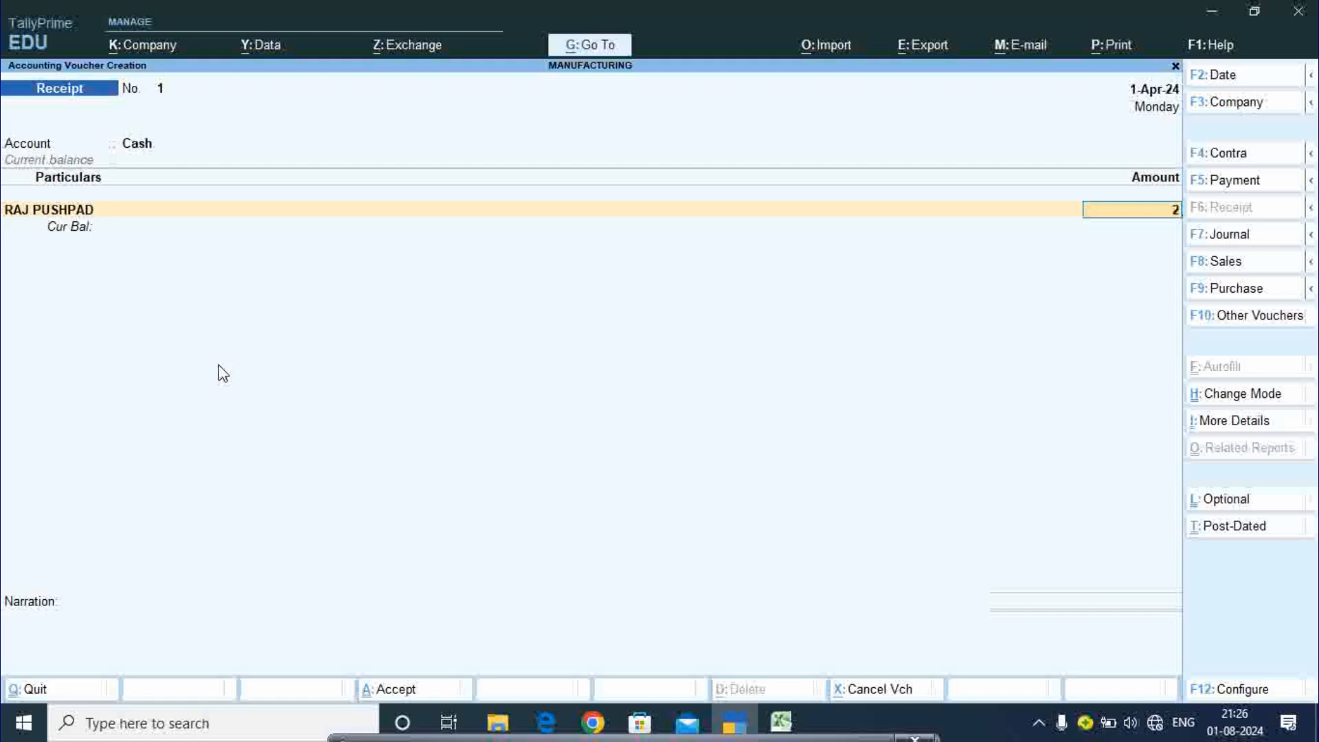
type("00000")
key("Return")
key("Return")
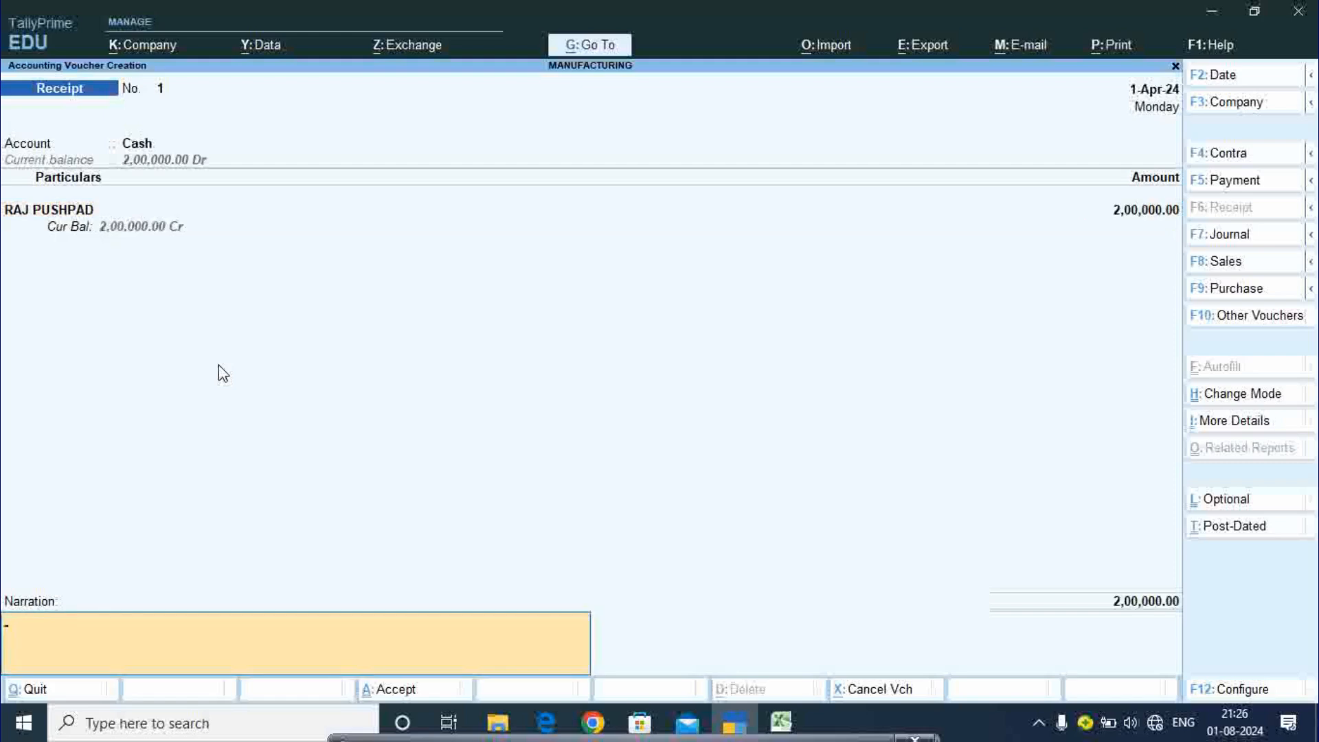
key("Return")
key("Return")
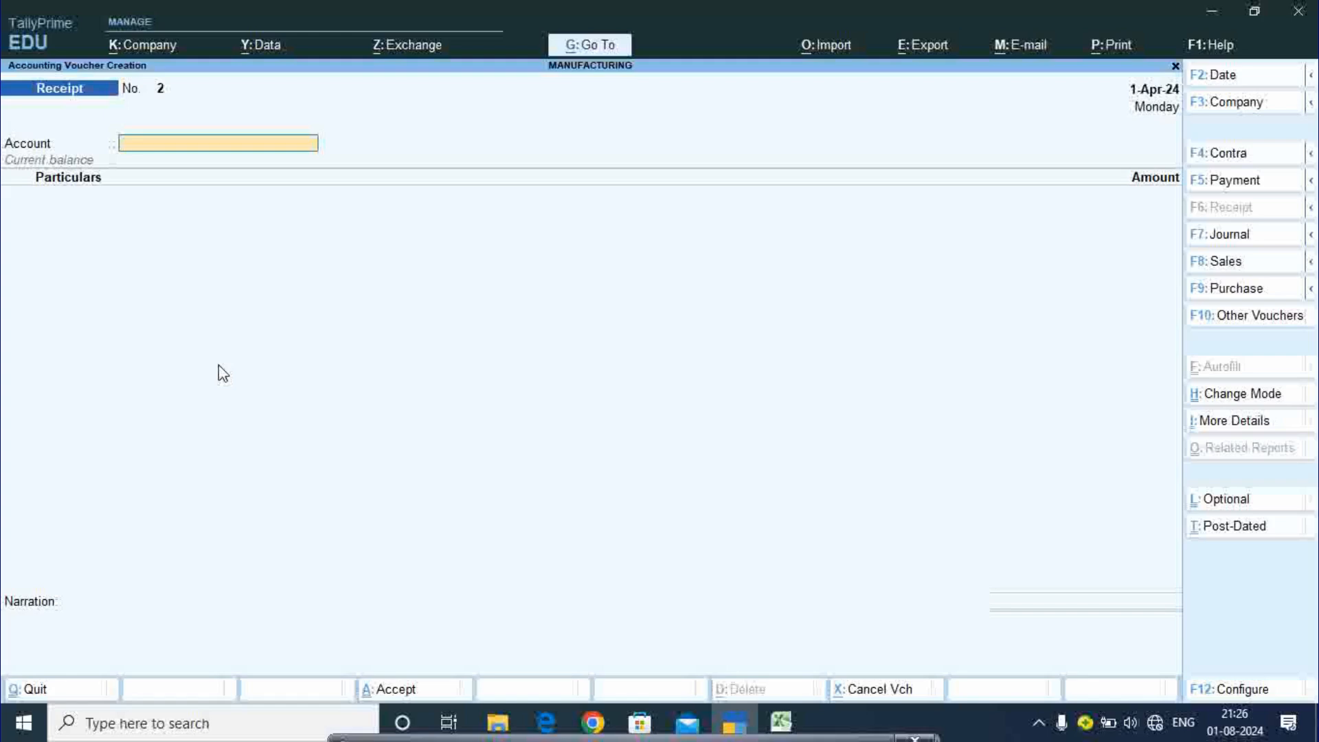
key("F9")
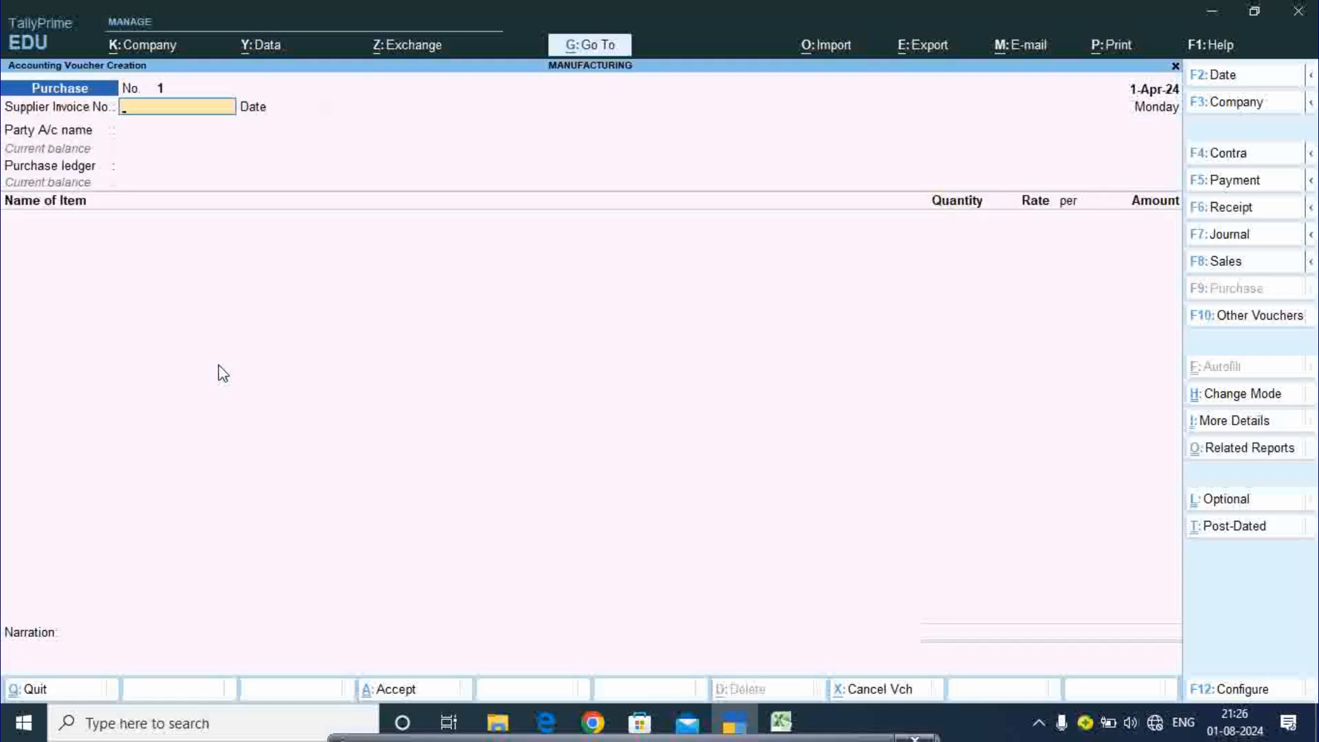
- Enter supplier invoice 4476 dated 1-Apr-24, with Cash as party and DEVICE PURCHASE as purchase ledger
type("4476")
key("Return")
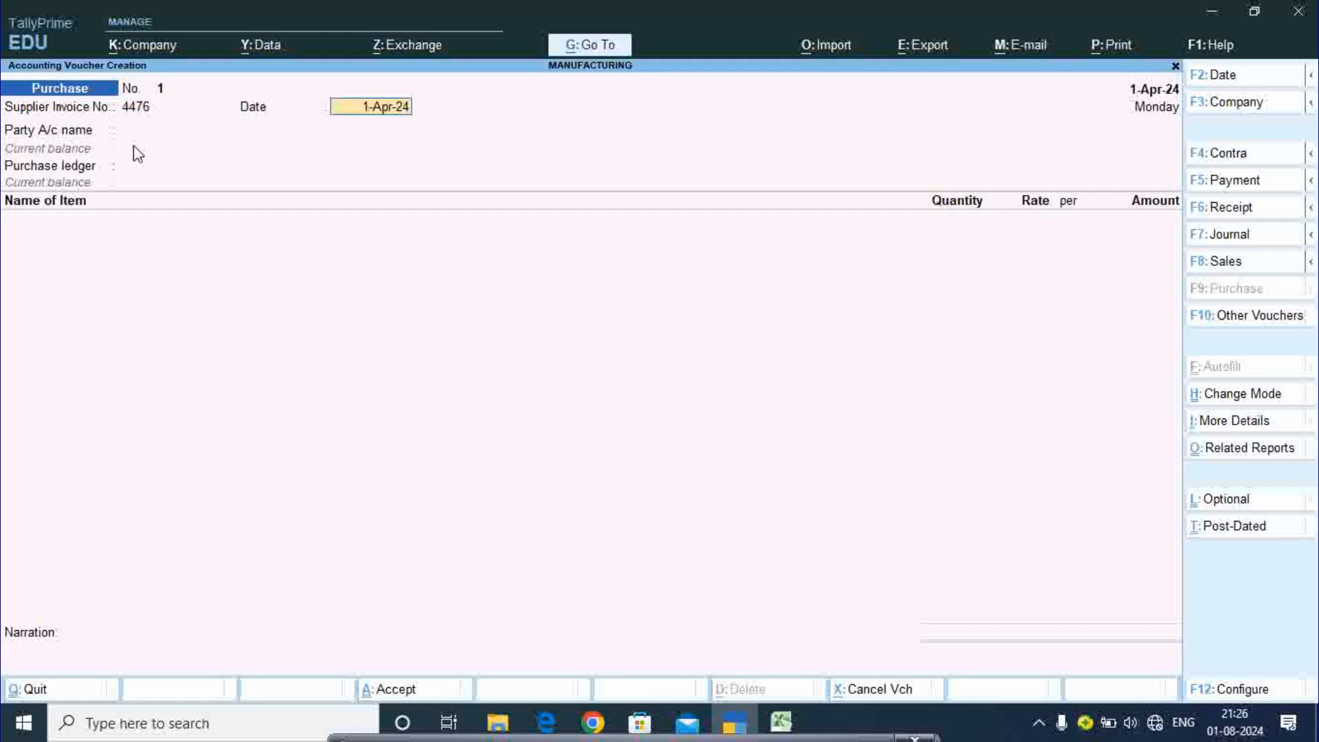
key("Return")
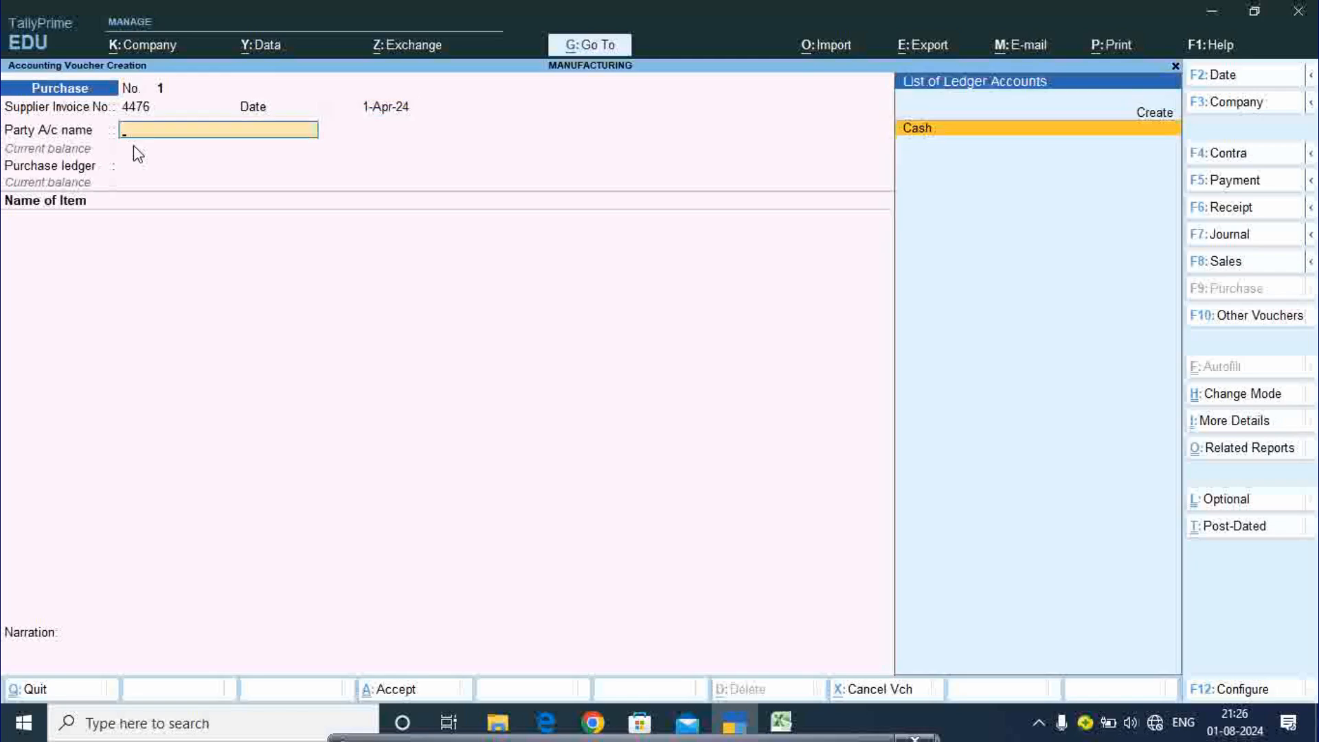
key("Return")
key("Return")
key("Return")
key("Return")
key("Return")
key("Return")
key("Return")
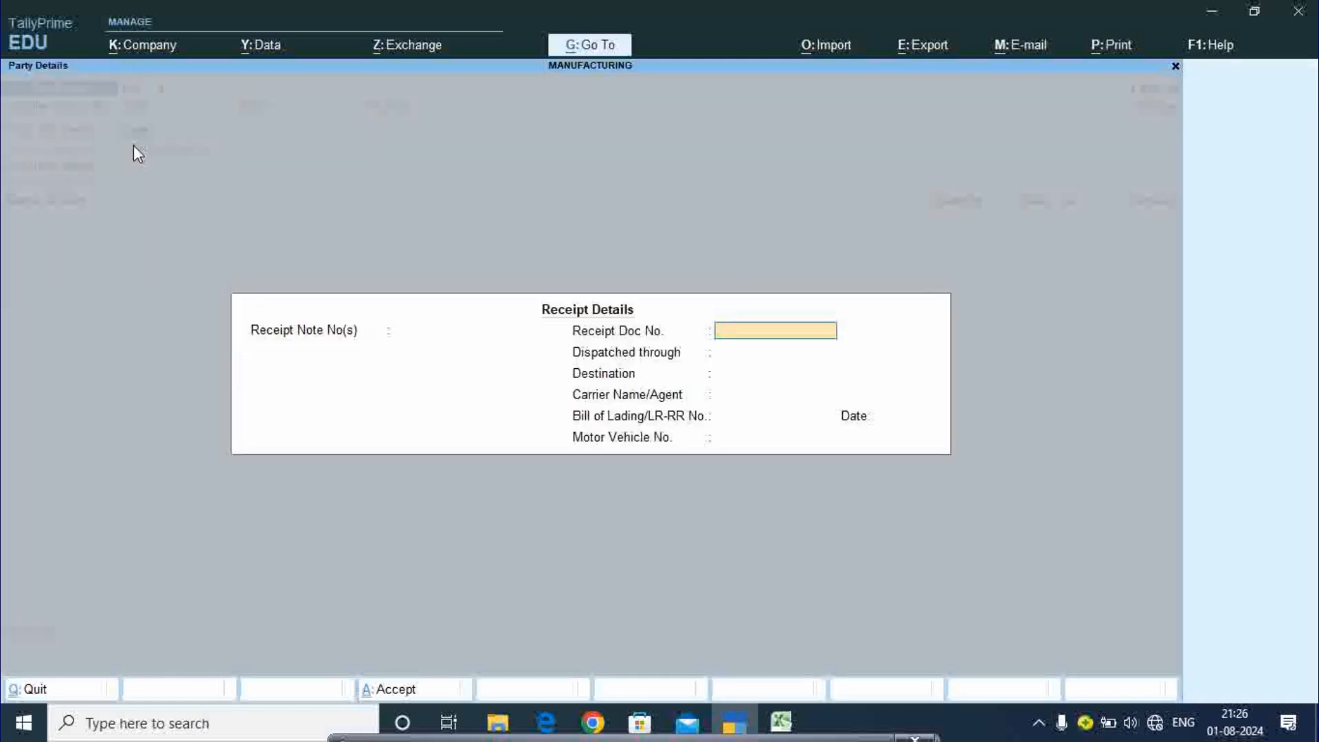
key("Return")
key("Return")
key("Return")
key("Return")
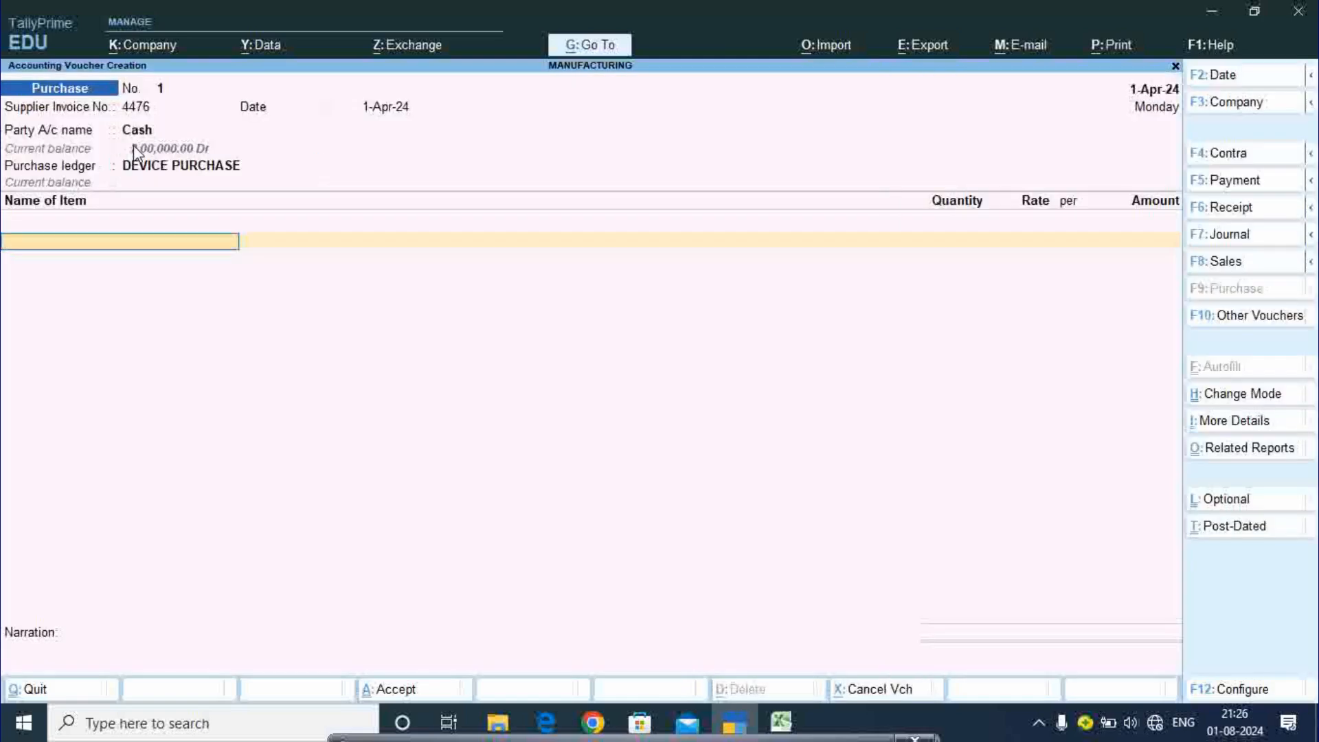
- Add Dvd Banners, 10 pcs at a rate of 300, checking the price in Excel
type("A")
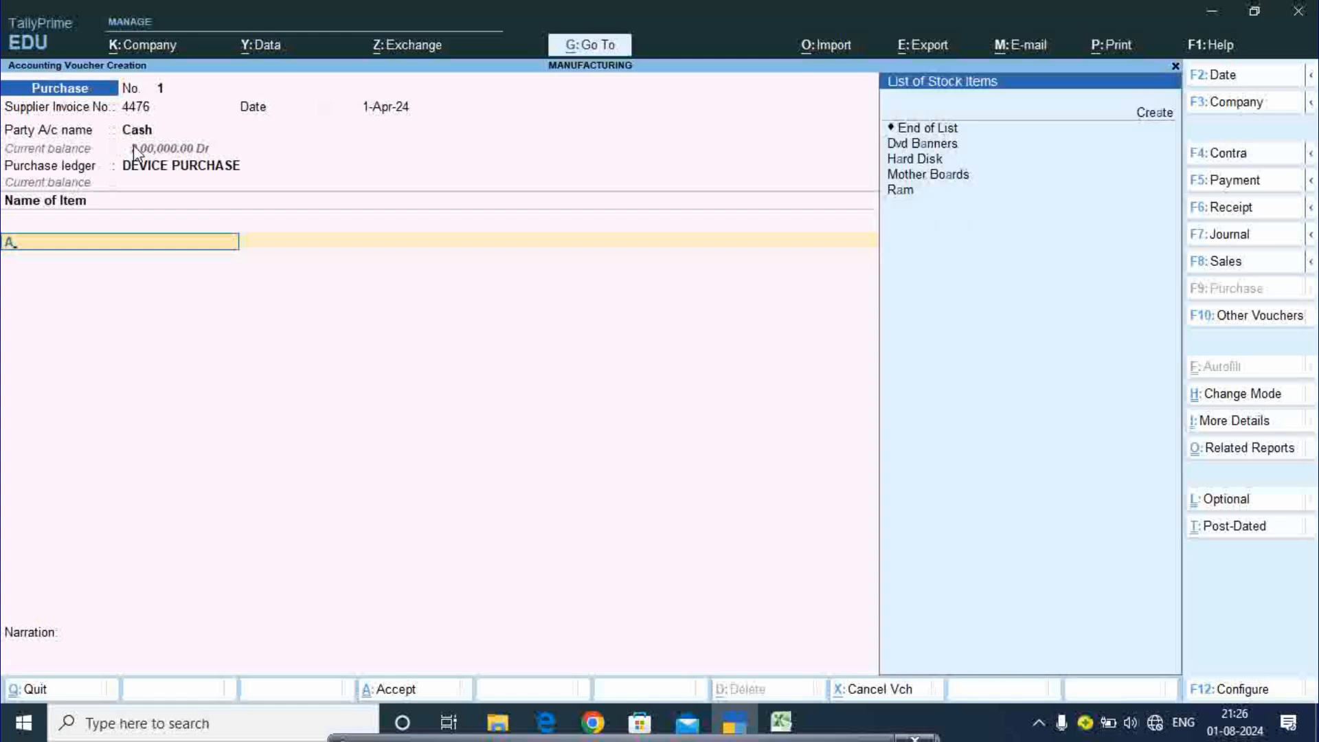
key("Down")
key("Down")
key("Down")
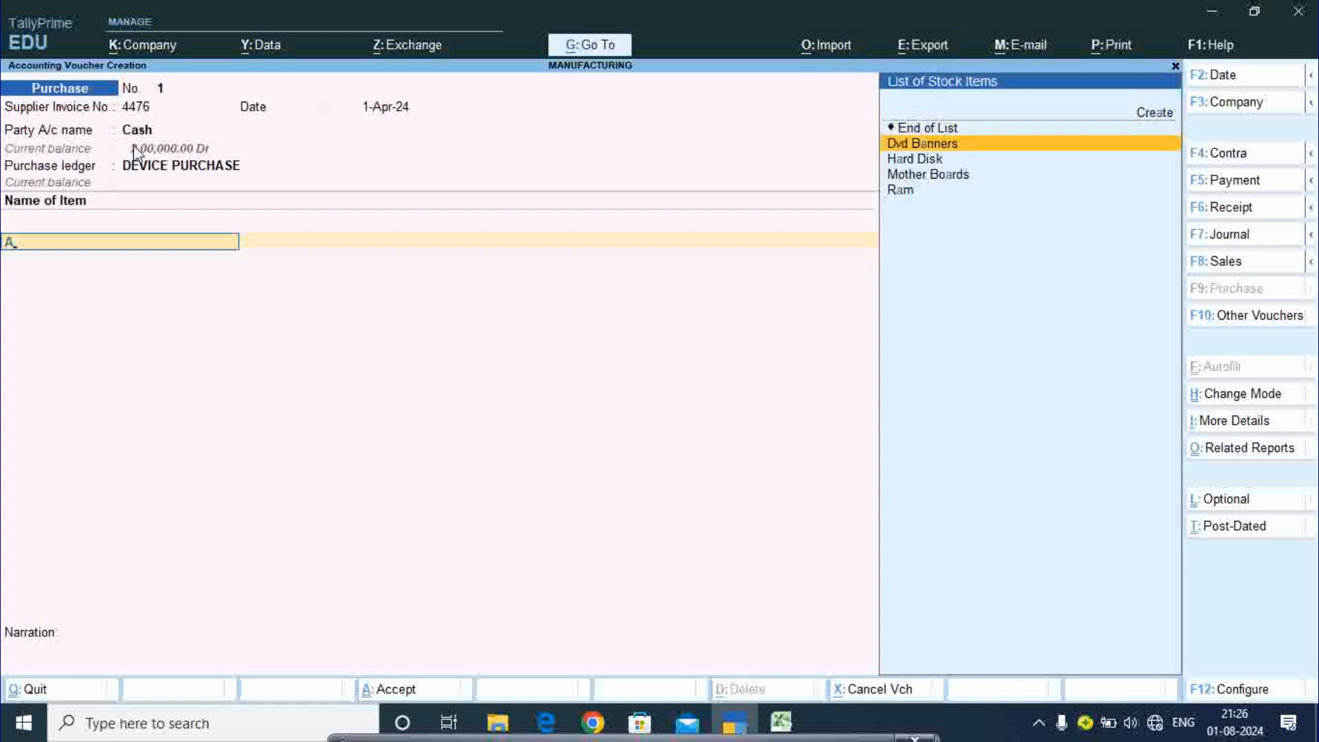
key("Return")
type("1")
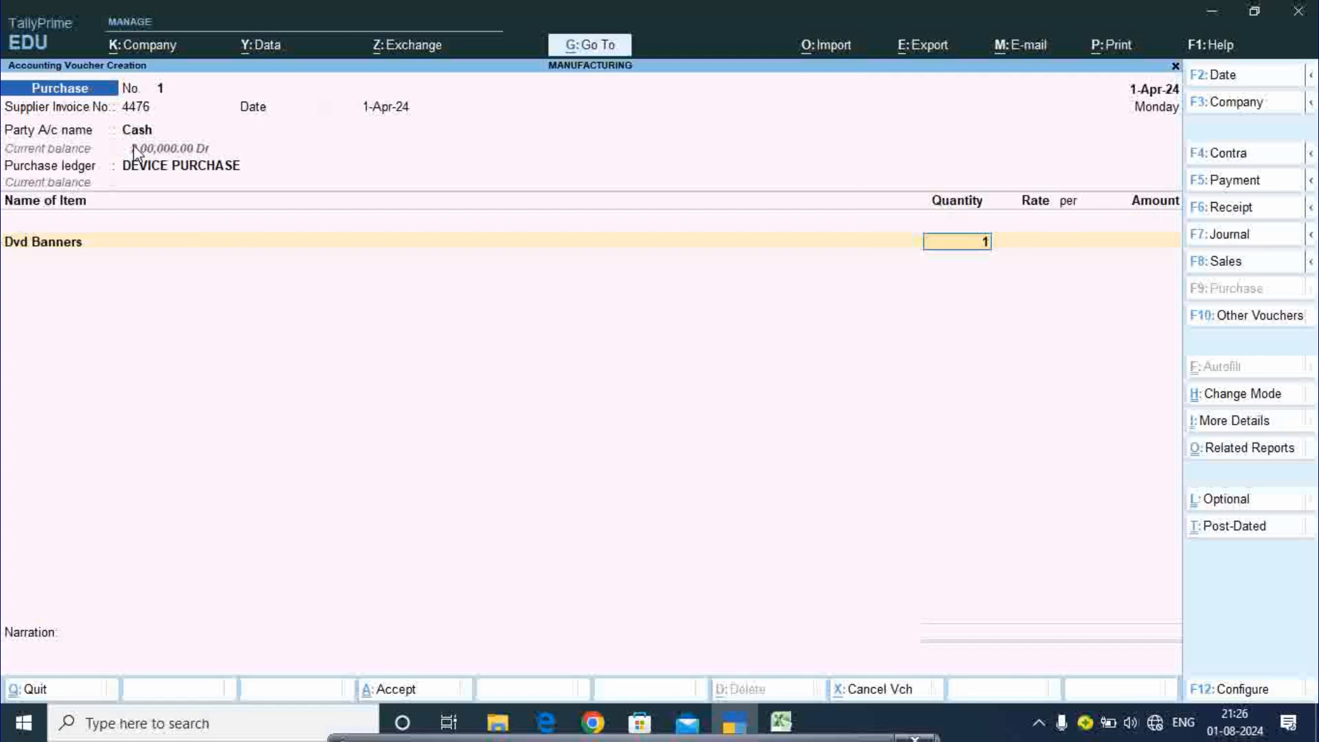
type("0")
key("Return")
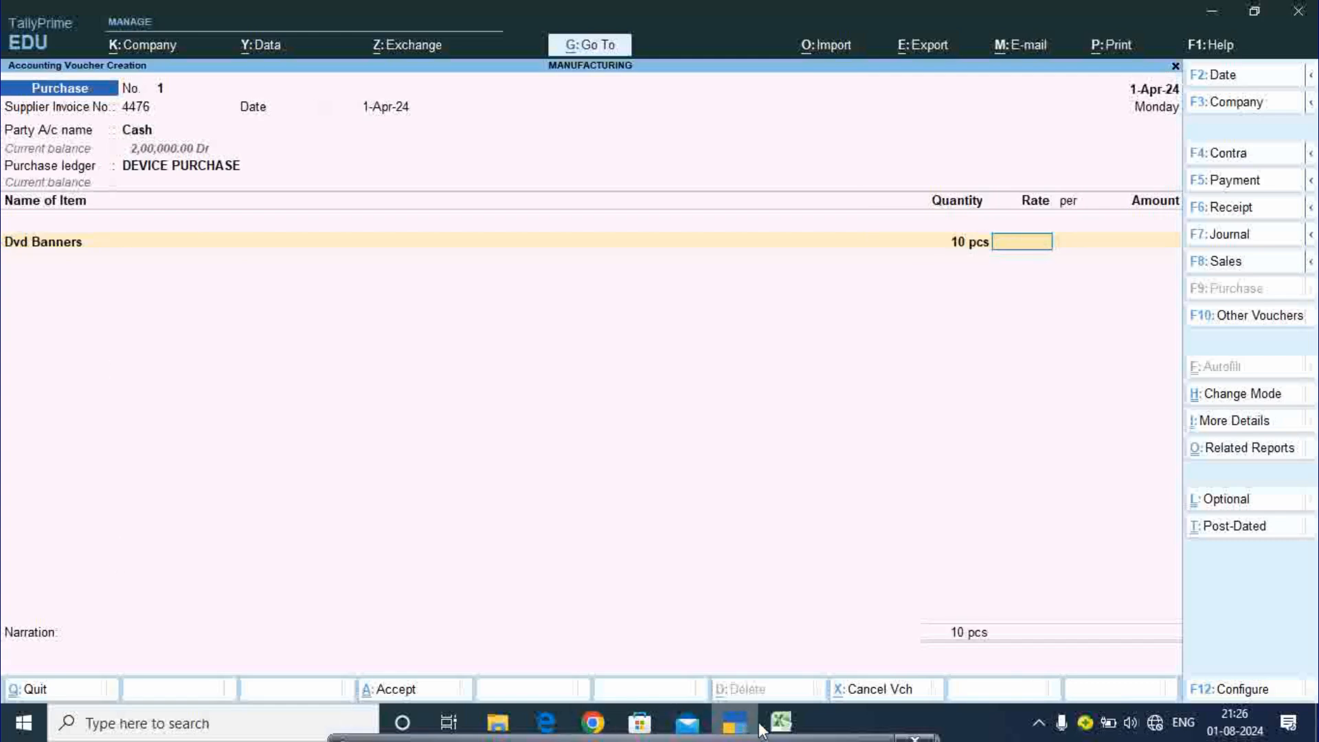
left_click(779, 723)
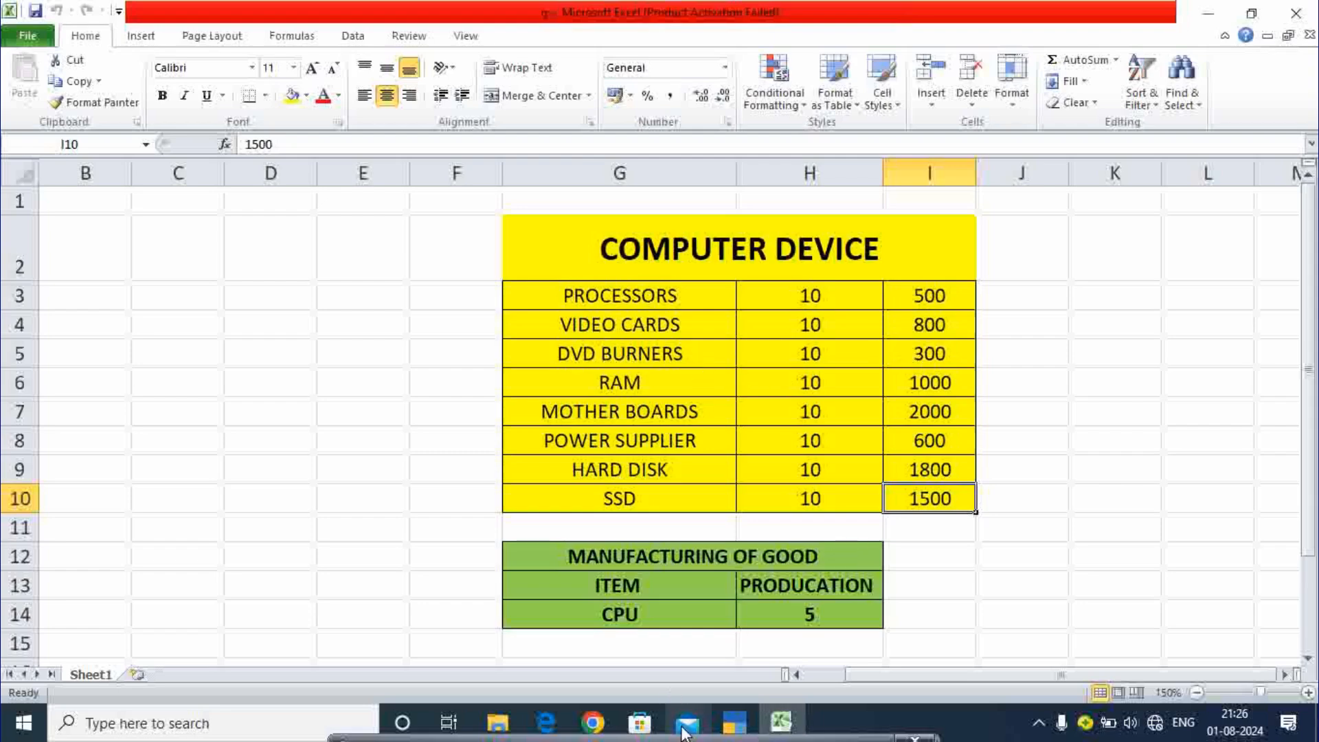
left_click(735, 723)
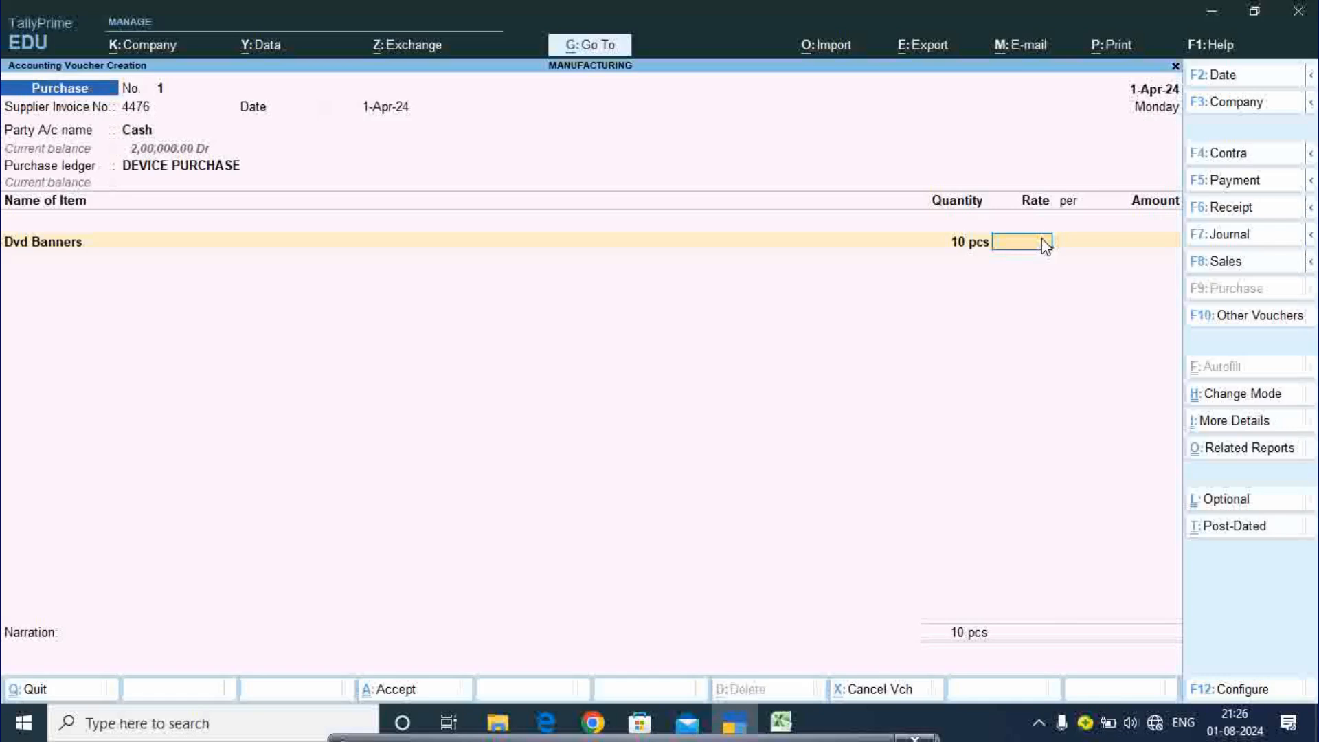
type("300")
key("Return")
key("Return")
key("Return")
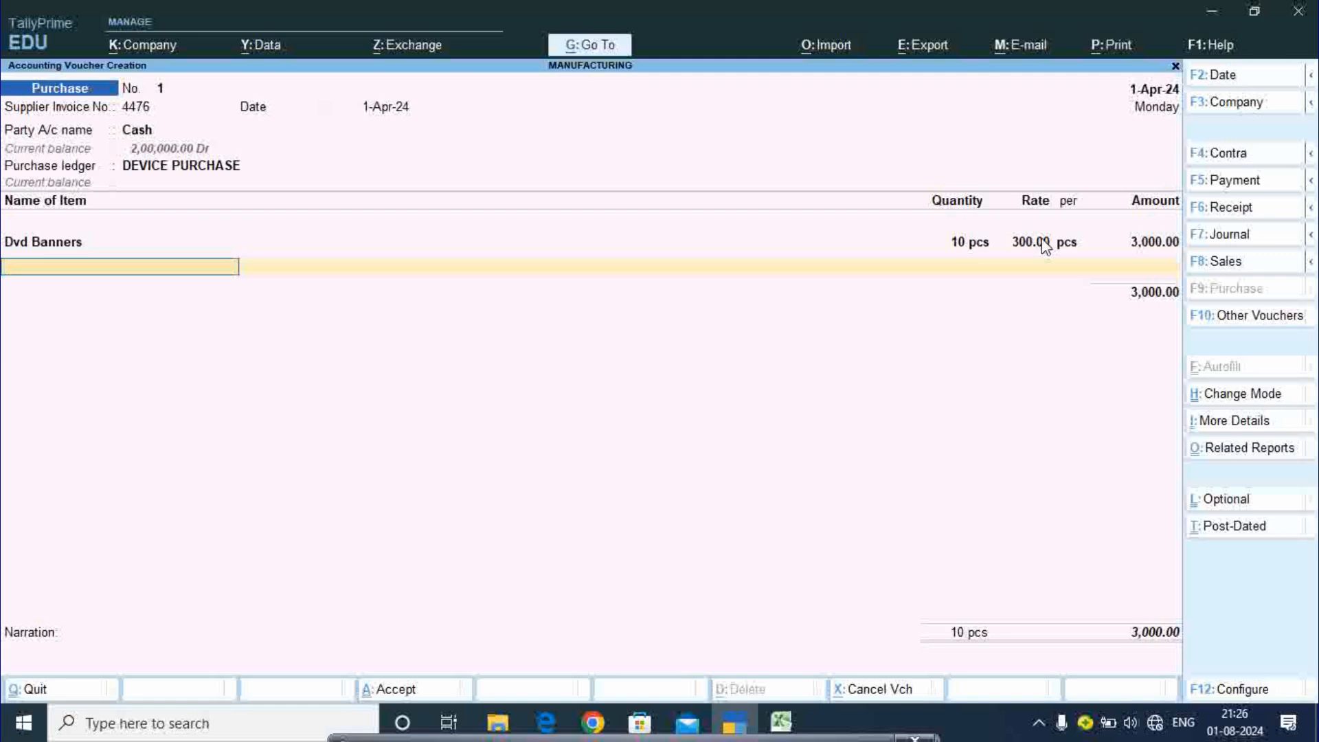
- Add Hard Disk, 10 pcs at a rate of 1,800 from the Excel price sheet
type("Ha")
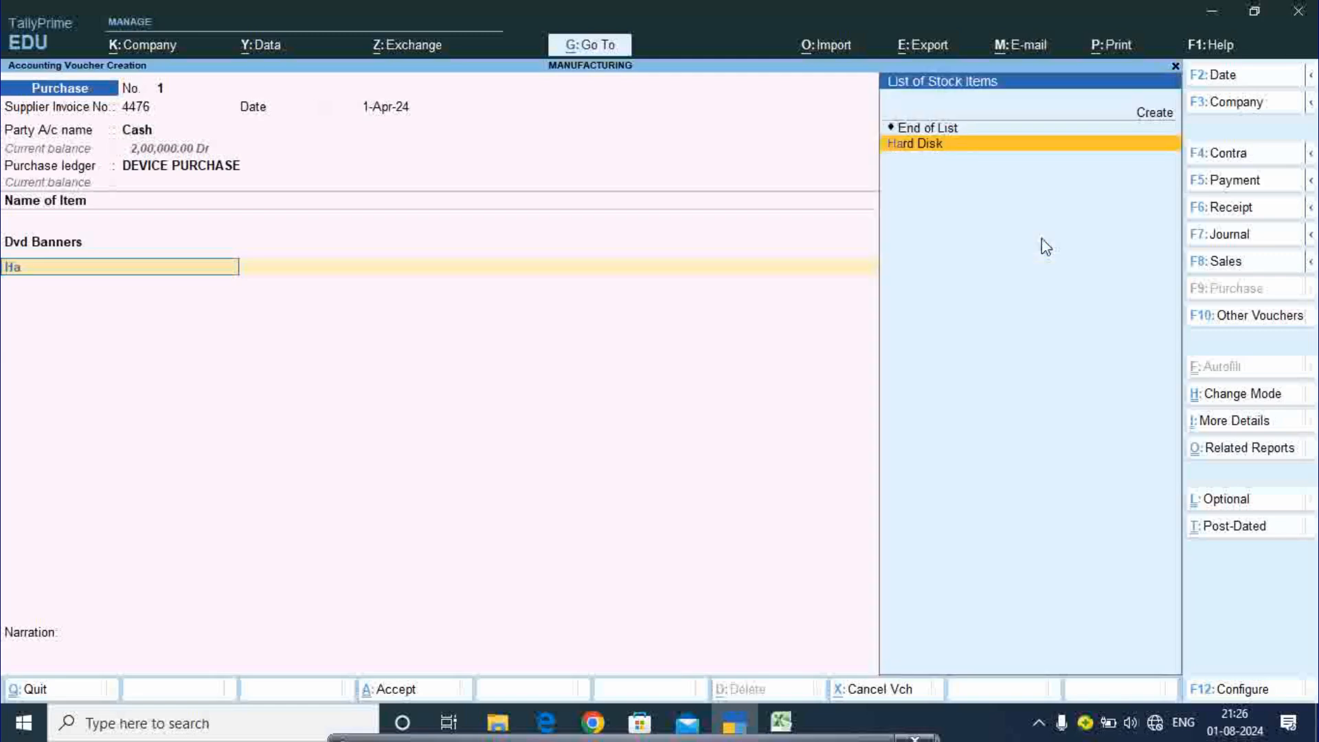
type("r")
key("Return")
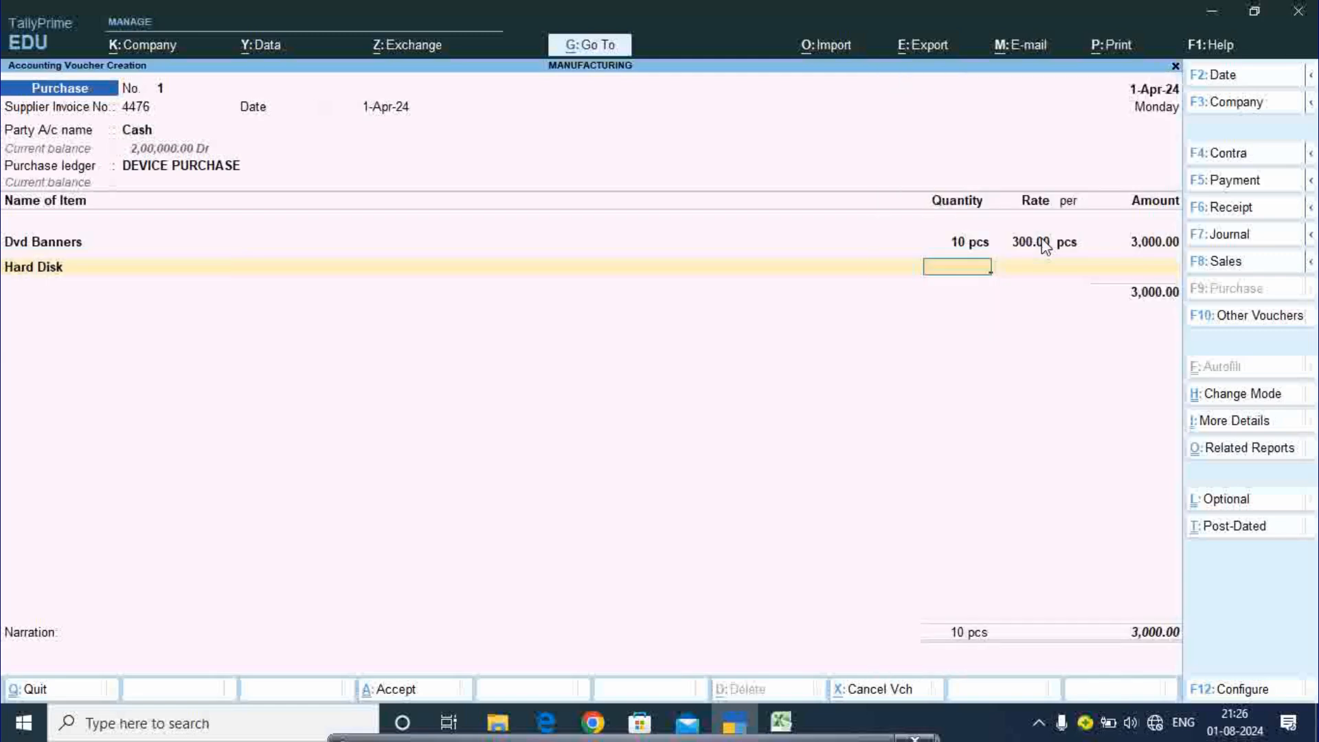
type("10")
key("Return")
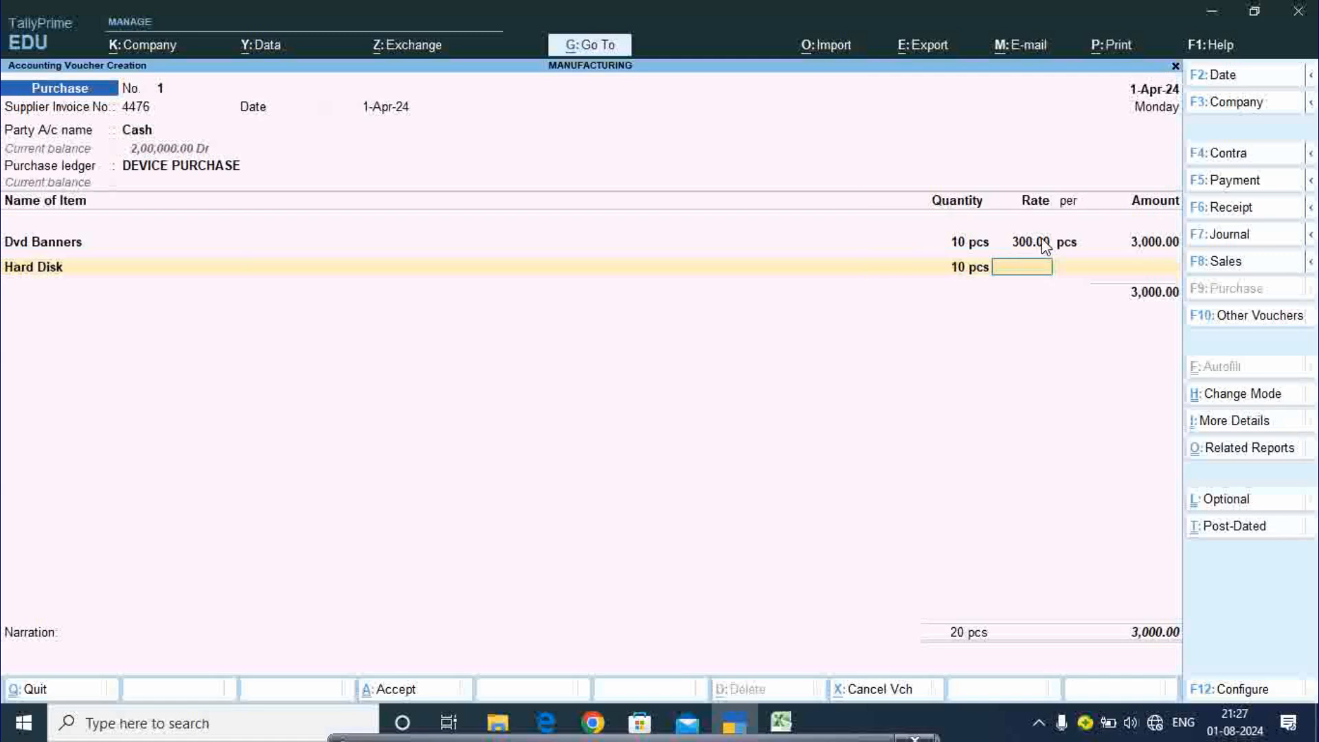
left_click(781, 722)
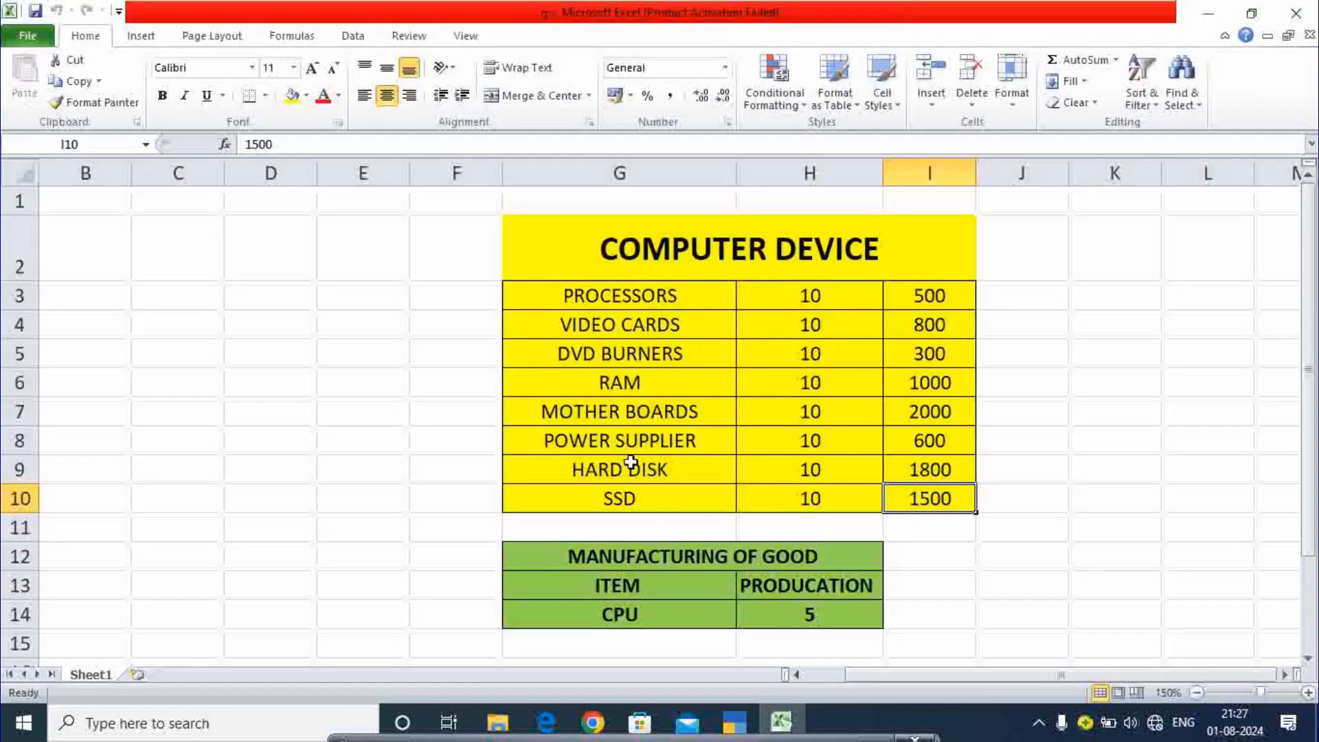
left_click(947, 470)
left_click(735, 723)
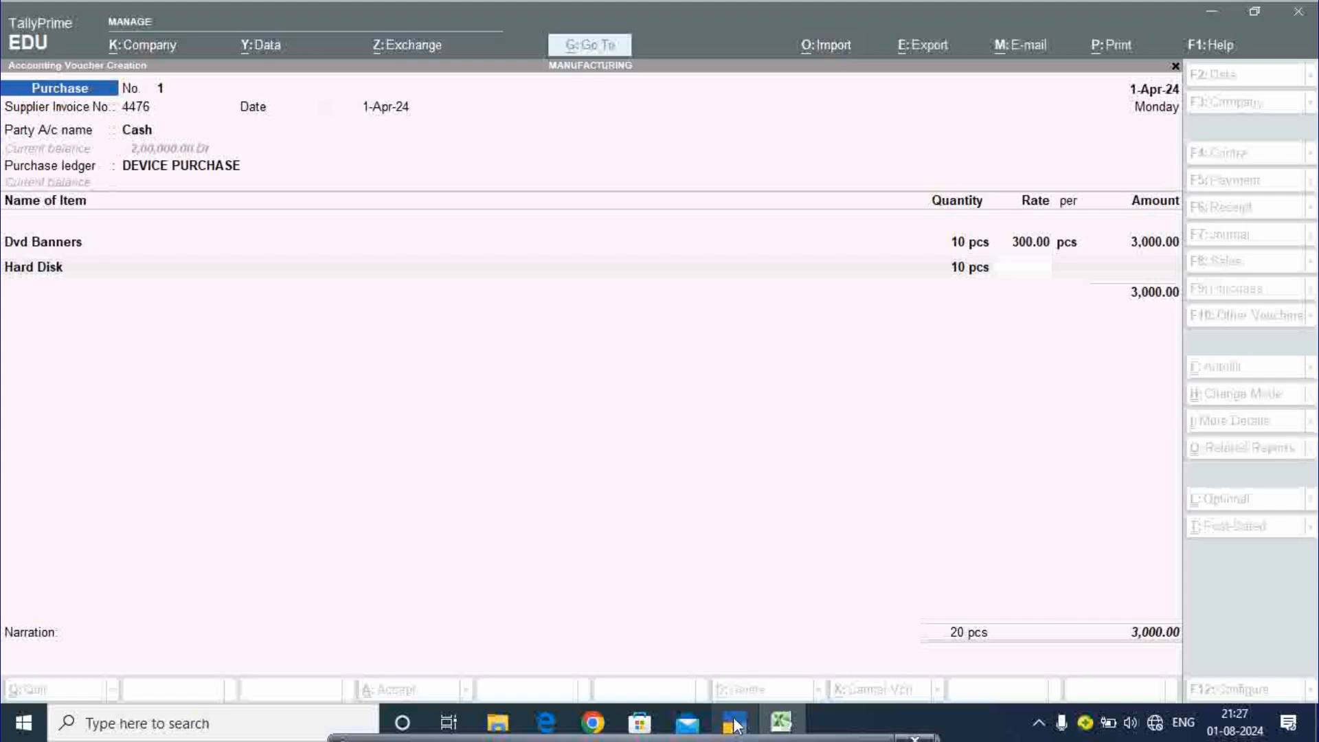
type("1")
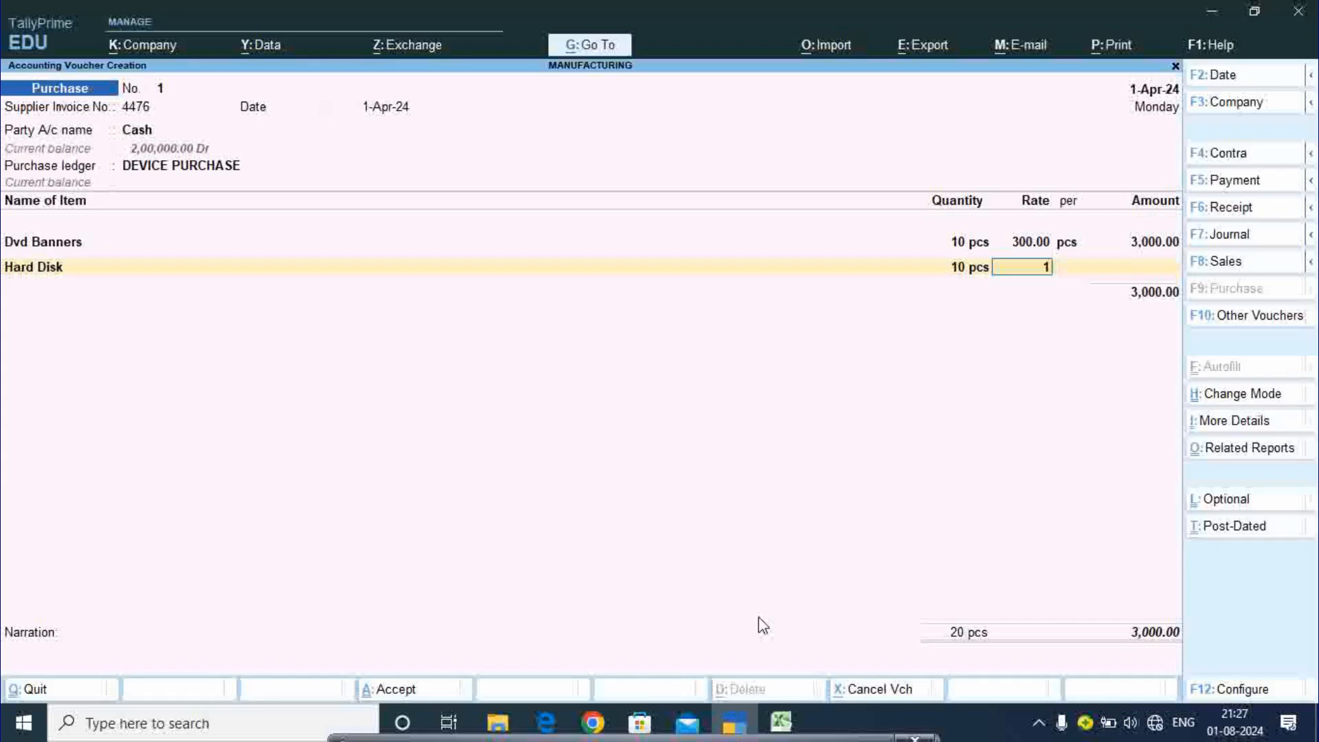
type("800")
key("Return")
key("Return")
key("Return")
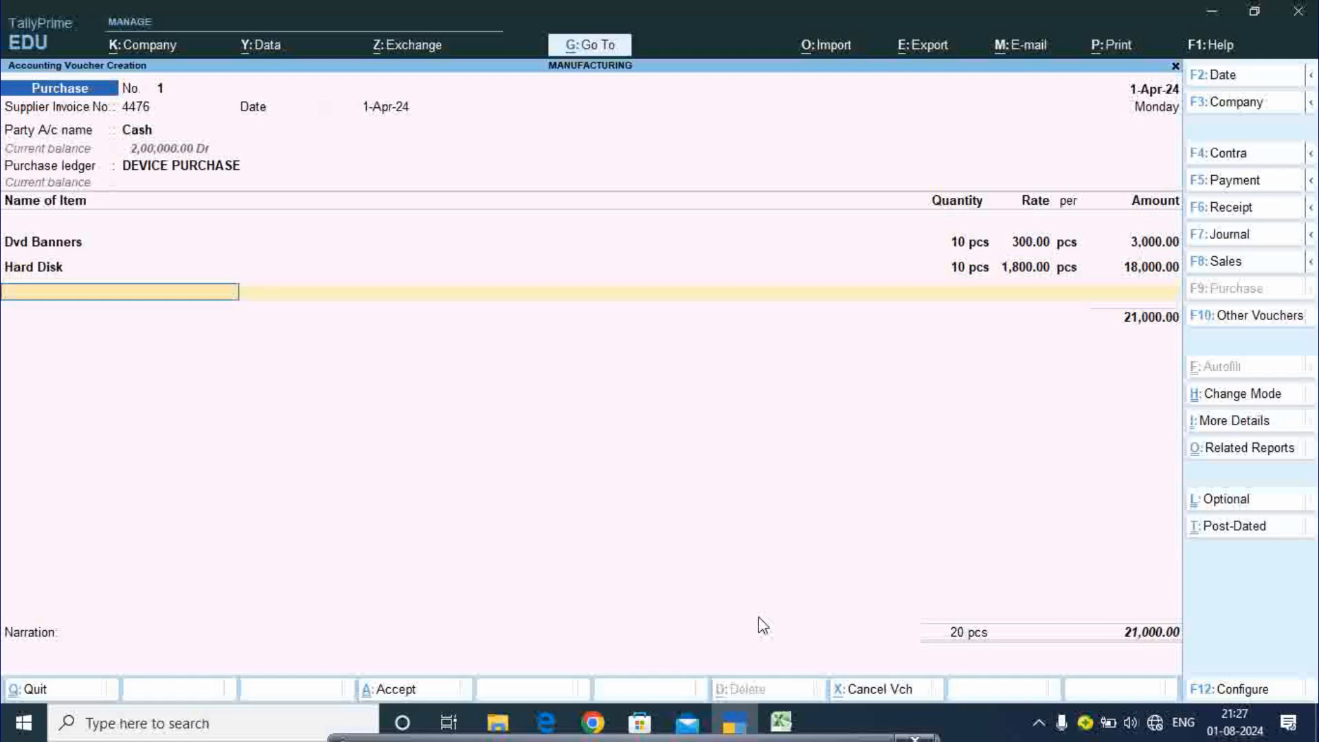
- Add Ram, 10 pcs at a rate of 1,000, checking the price in Excel
type("Ram")
key("Return")
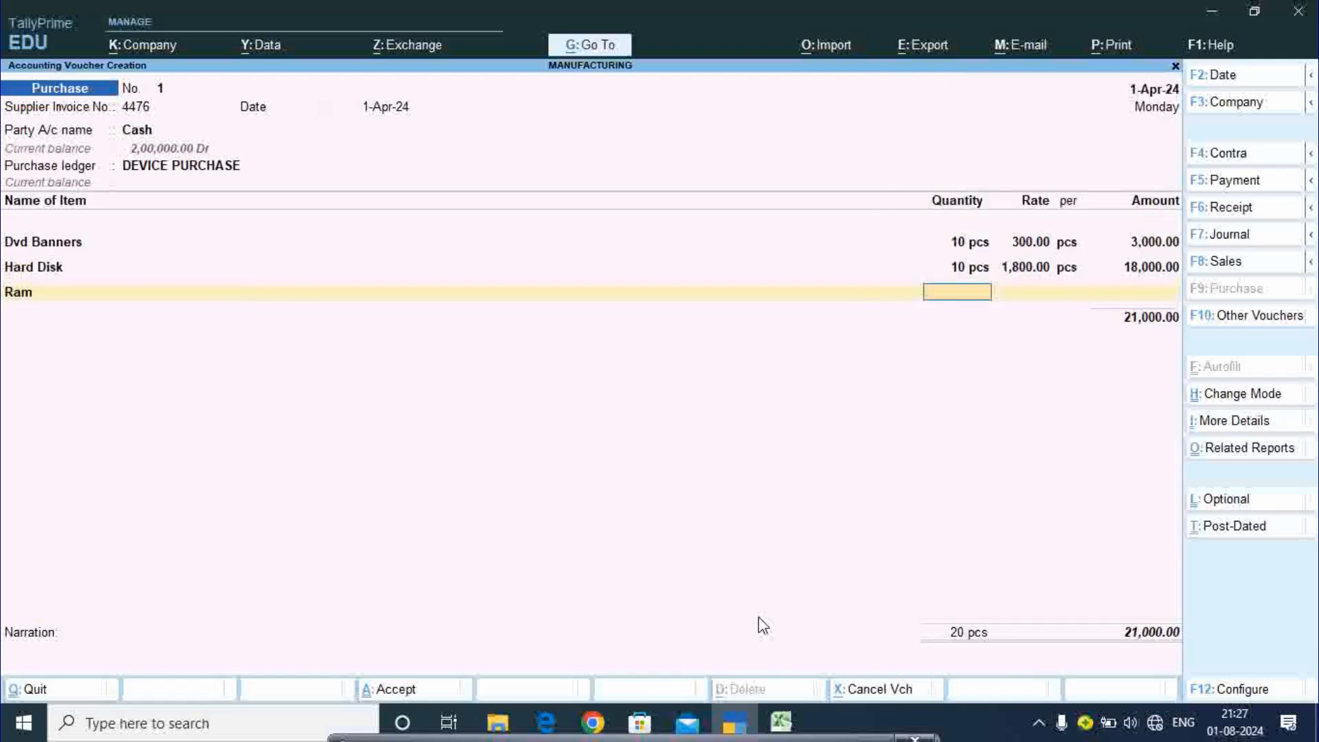
type("10")
key("Return")
left_click(787, 716)
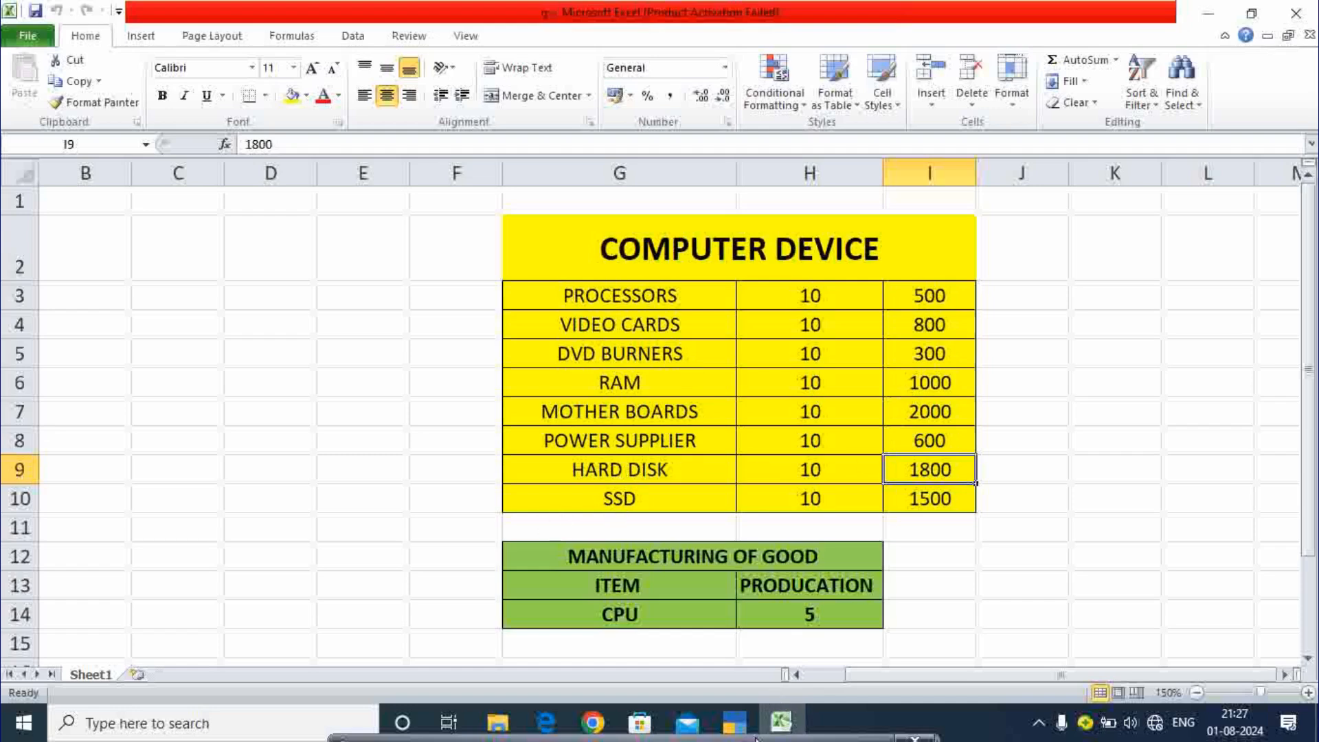
left_click(735, 721)
type("1")
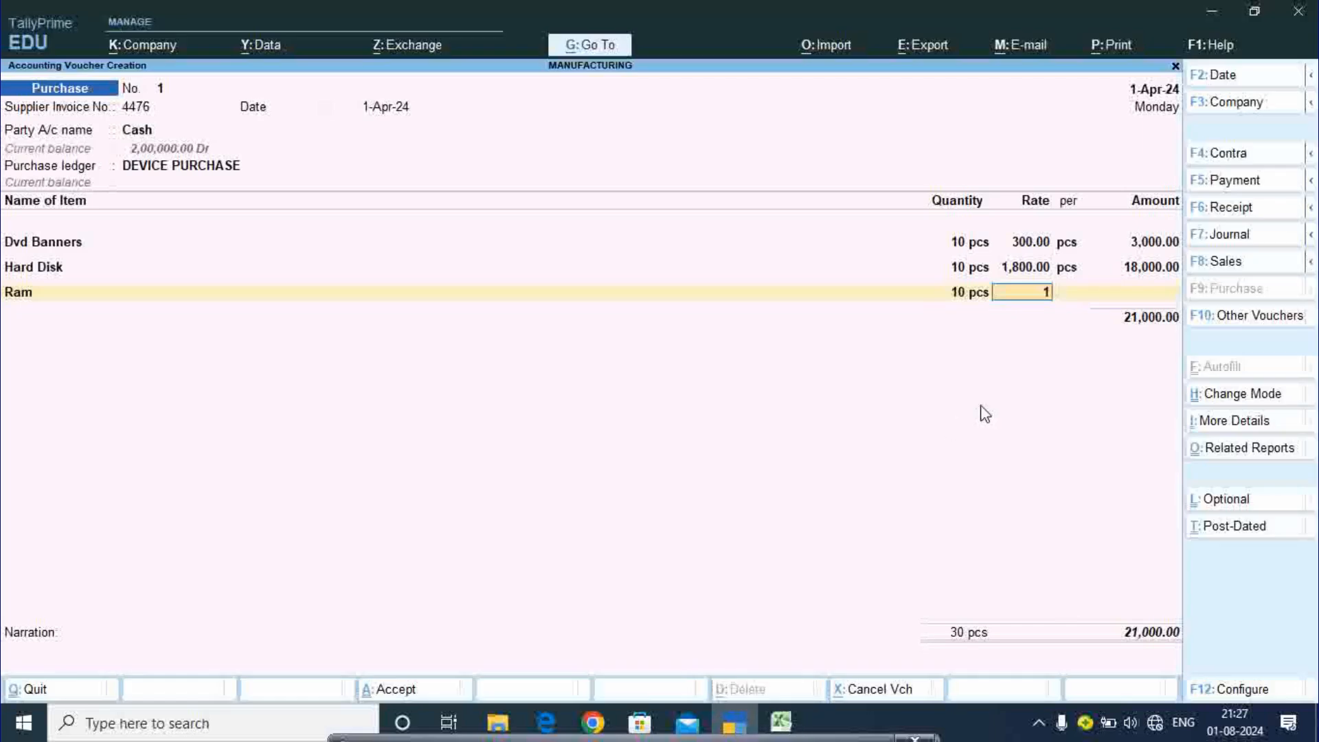
type("000")
key("Return")
key("Return")
key("Return")
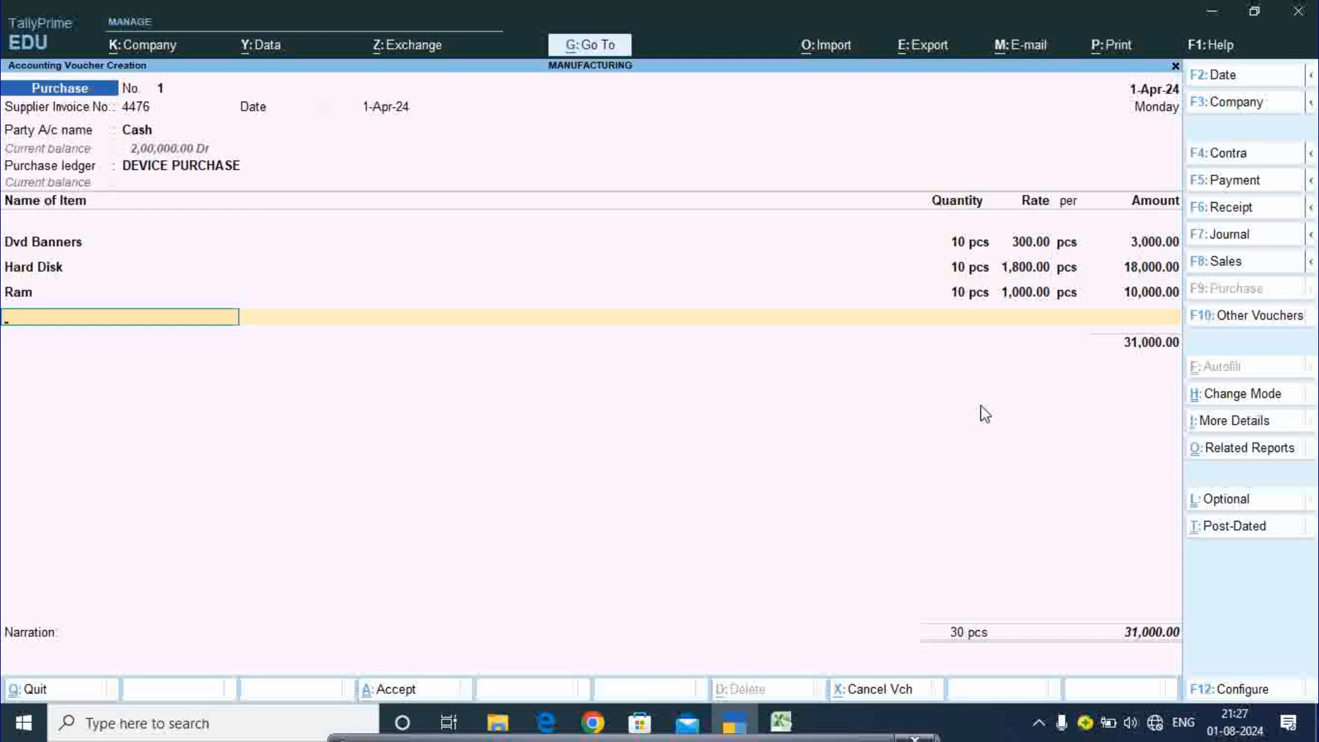
- Add Mother Boards, 10 pcs at a rate of 2,000, bringing the total to 51,000
type("Mot")
key("Return")
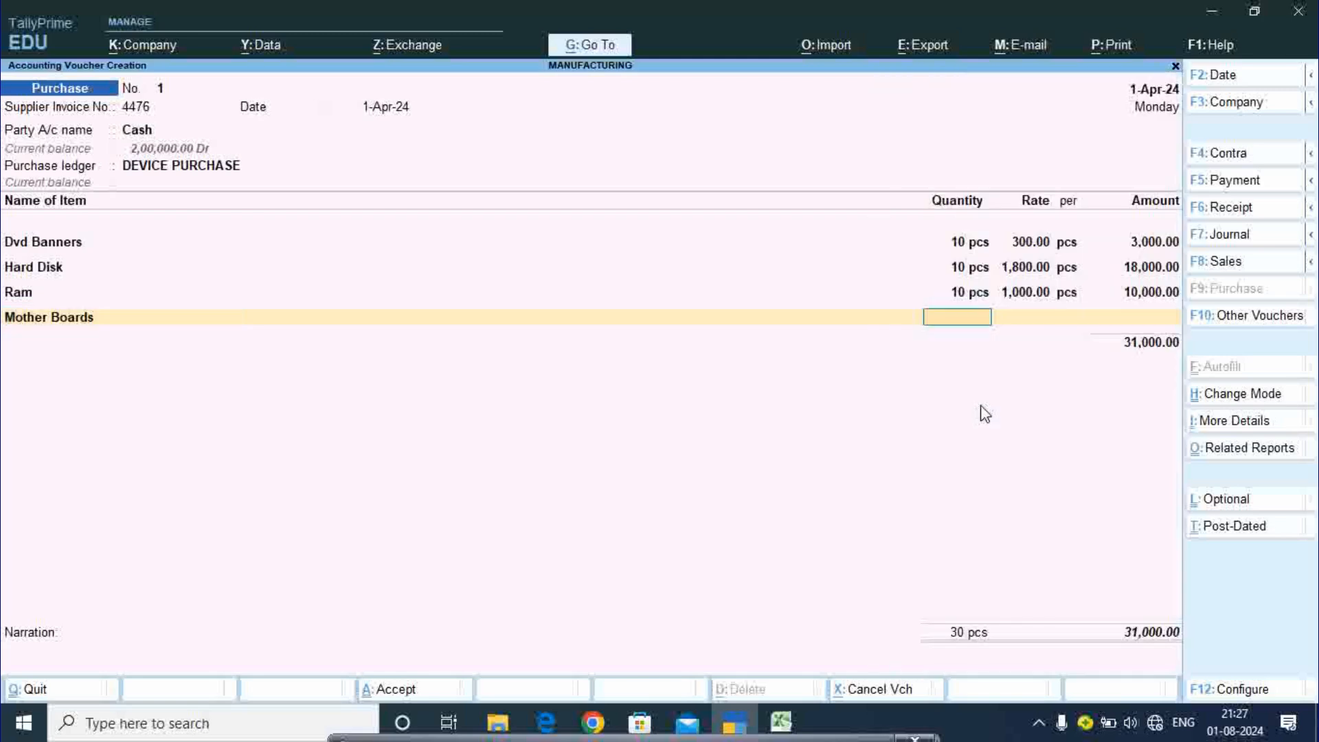
type("10")
key("Return")
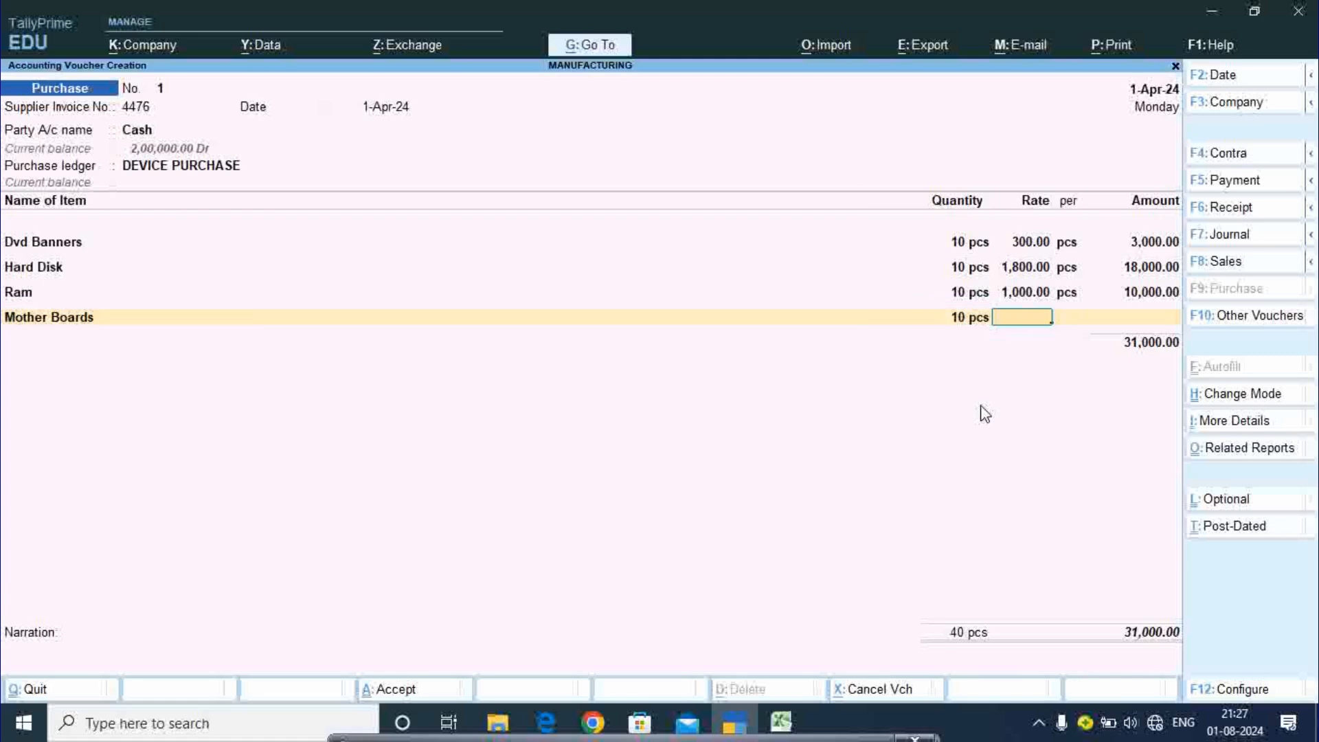
left_click(775, 724)
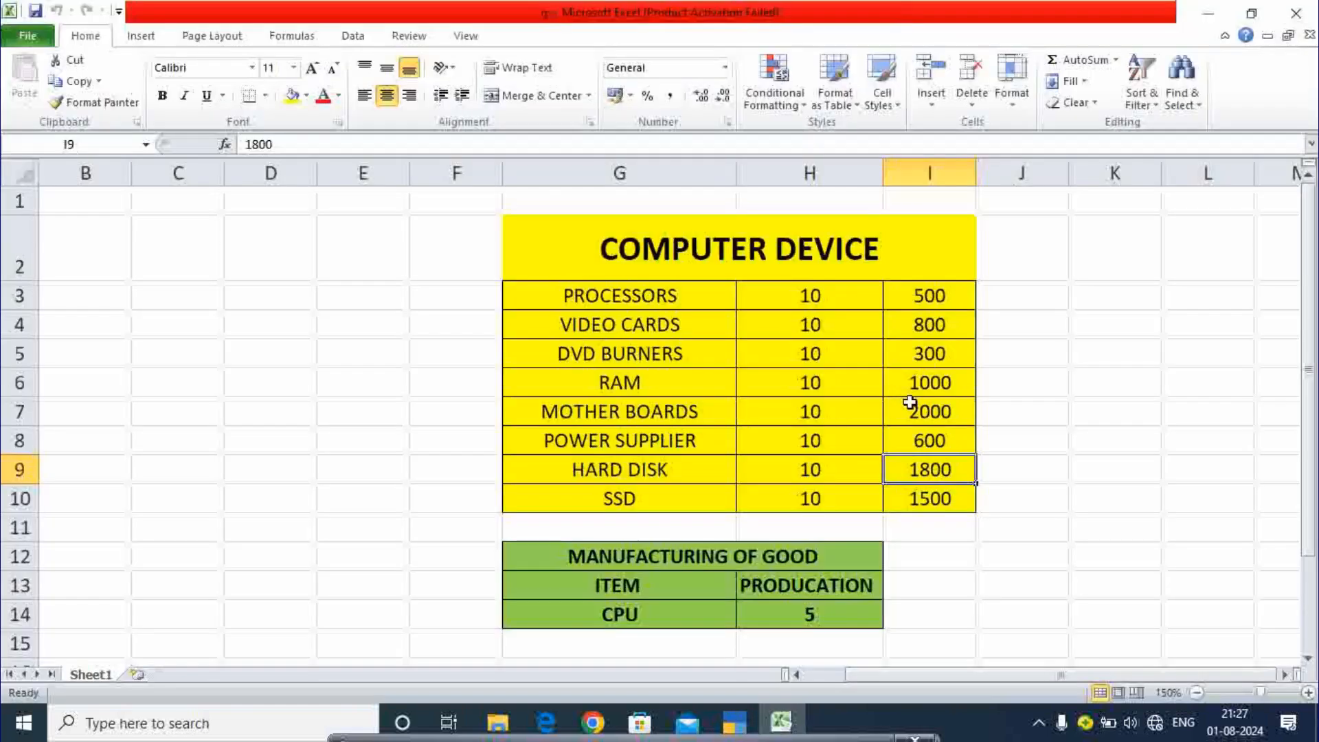
left_click(772, 733)
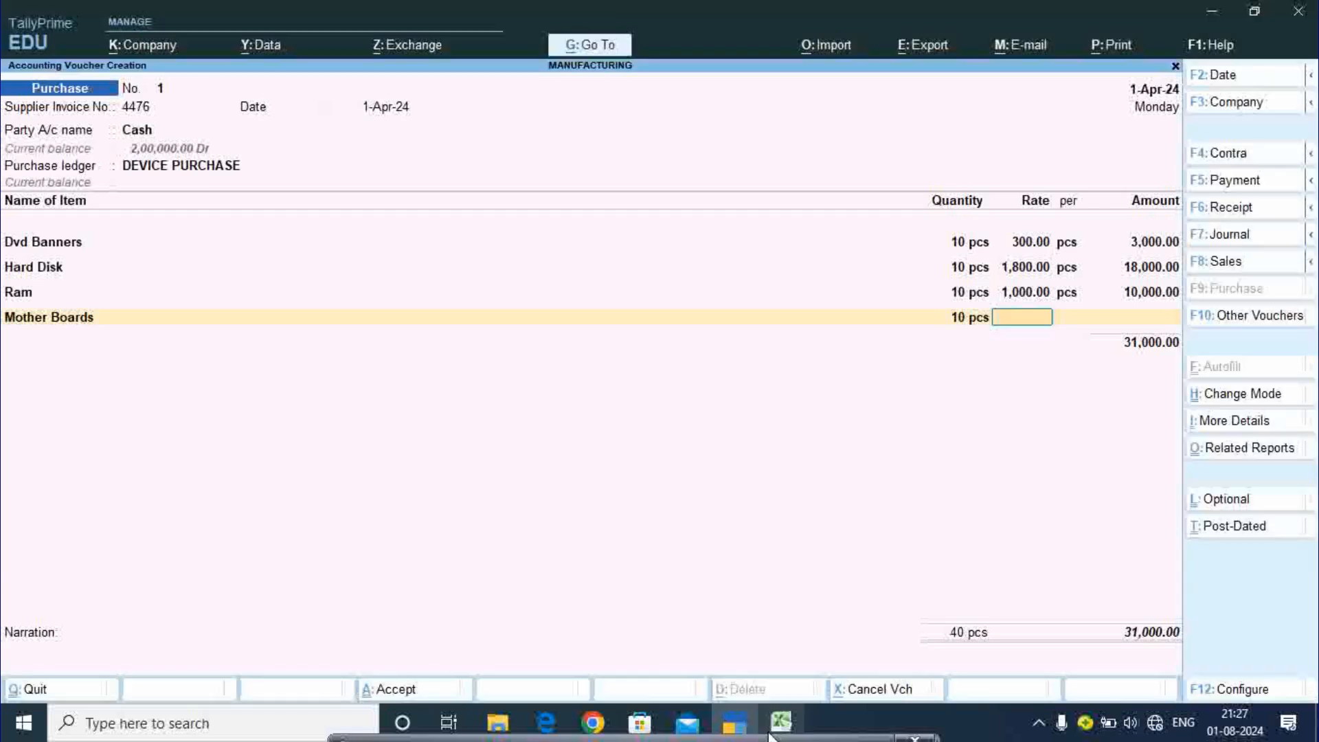
type("2")
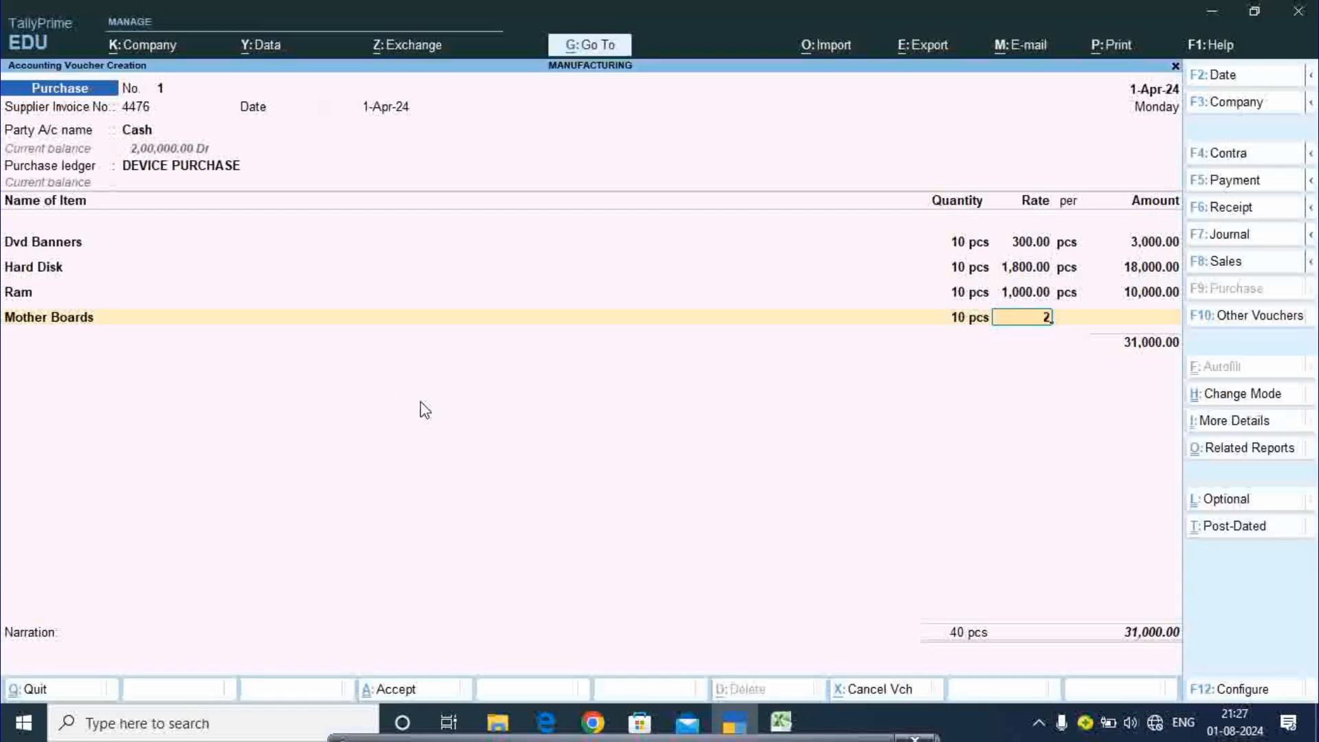
type("000")
key("Return")
key("Return")
key("Return")
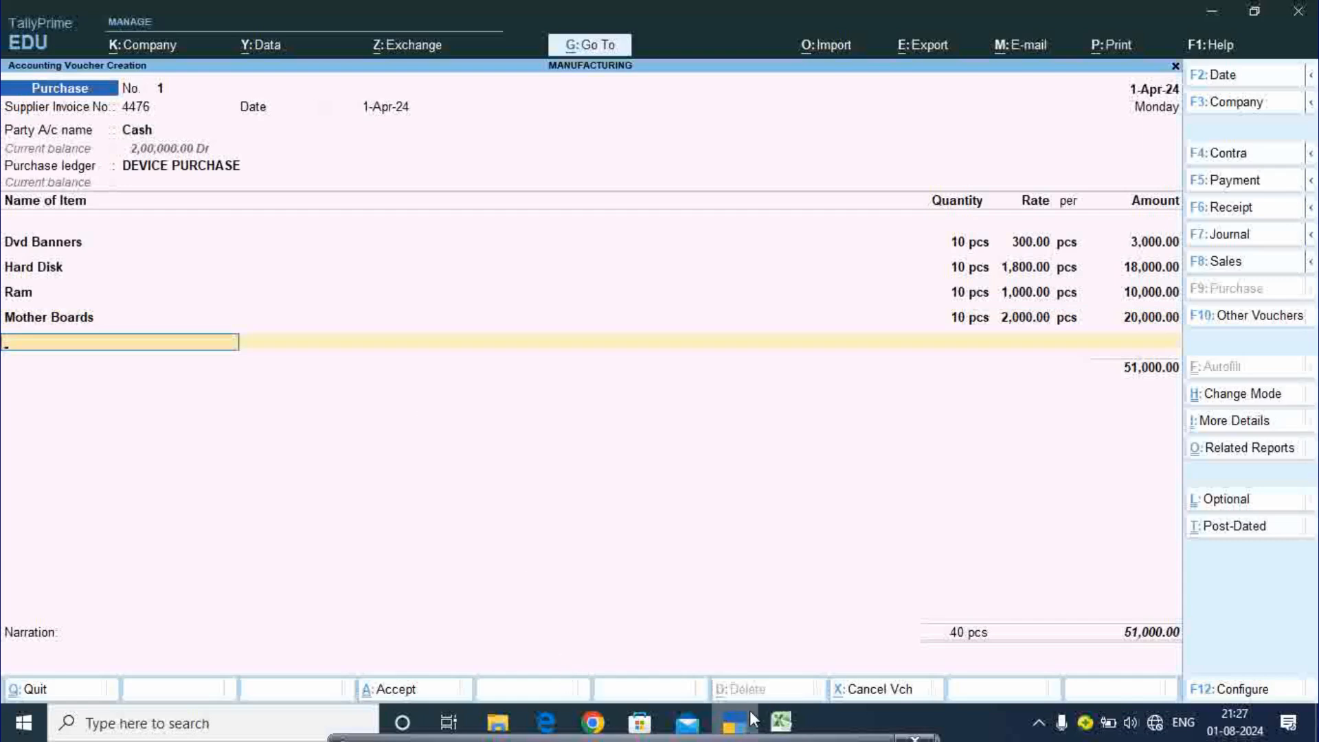
left_click(774, 729)
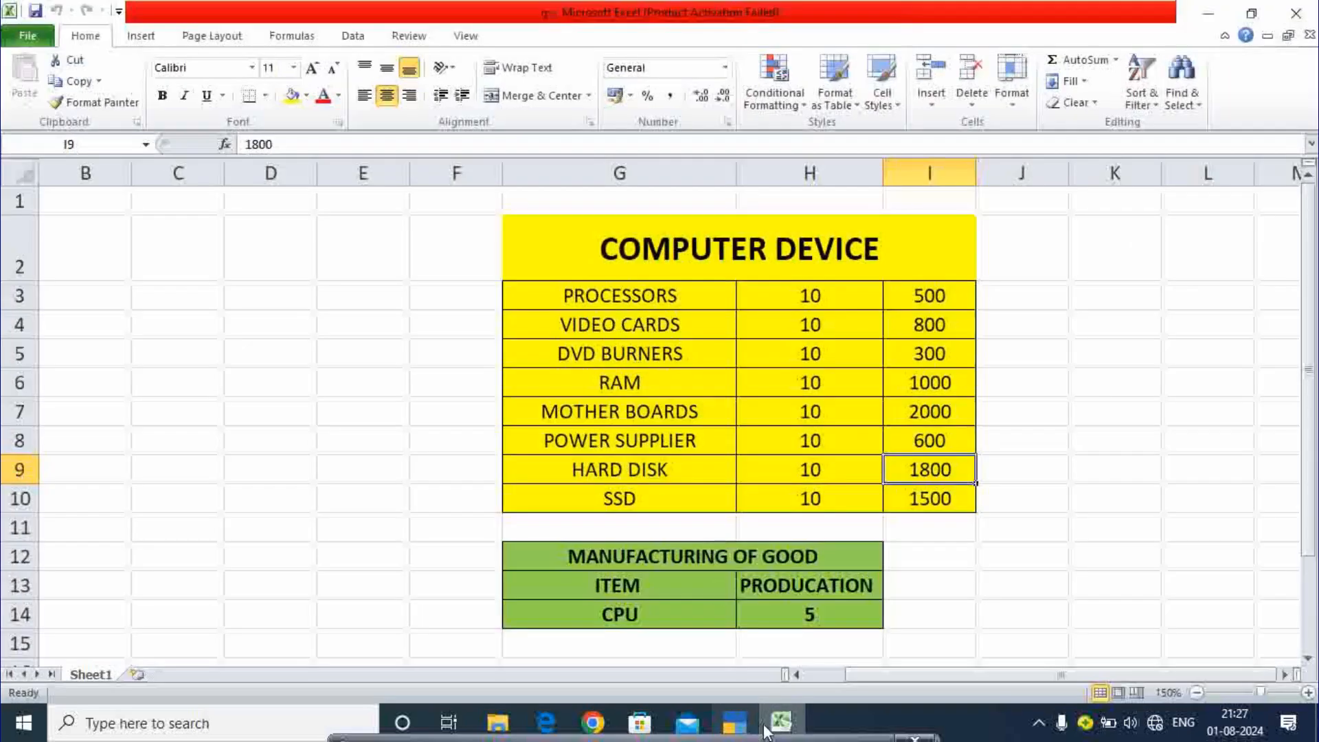
- Add Processor, 10 pcs at a rate of 500, checking the price in Excel
left_click(733, 722)
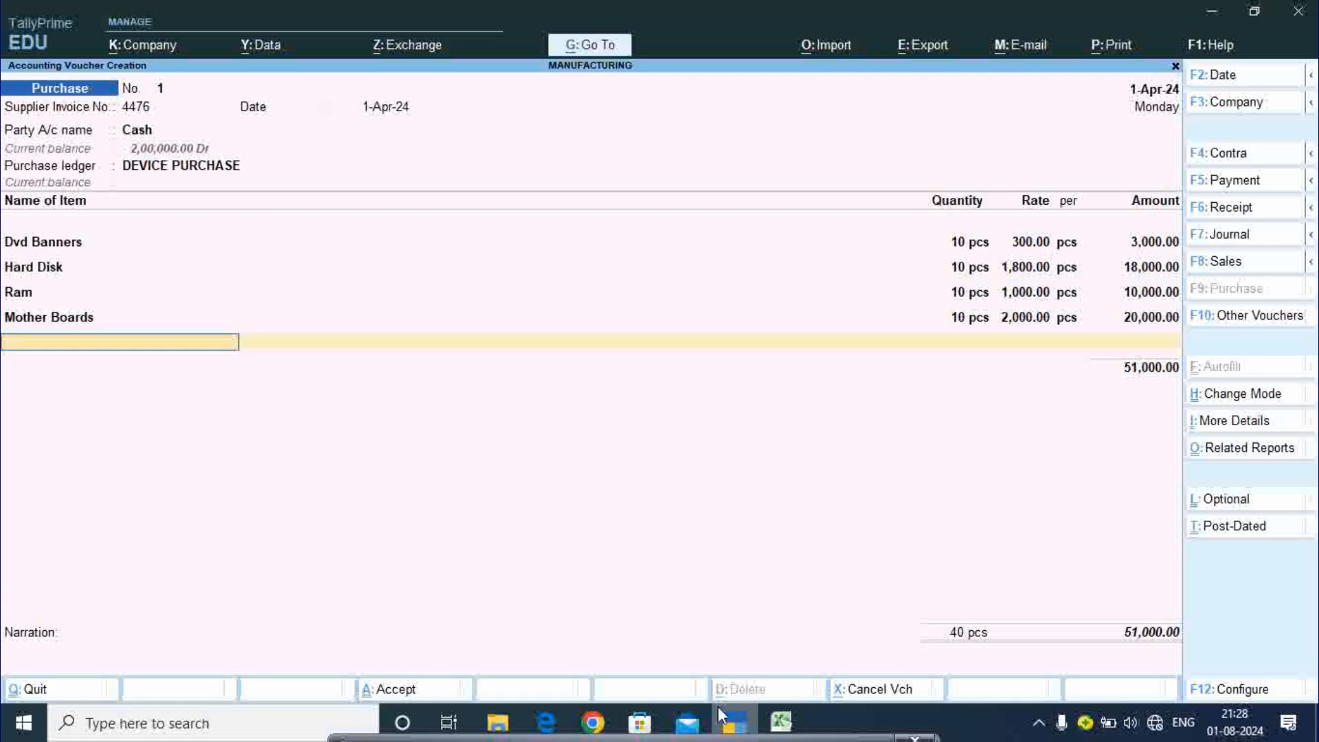
type("Pr")
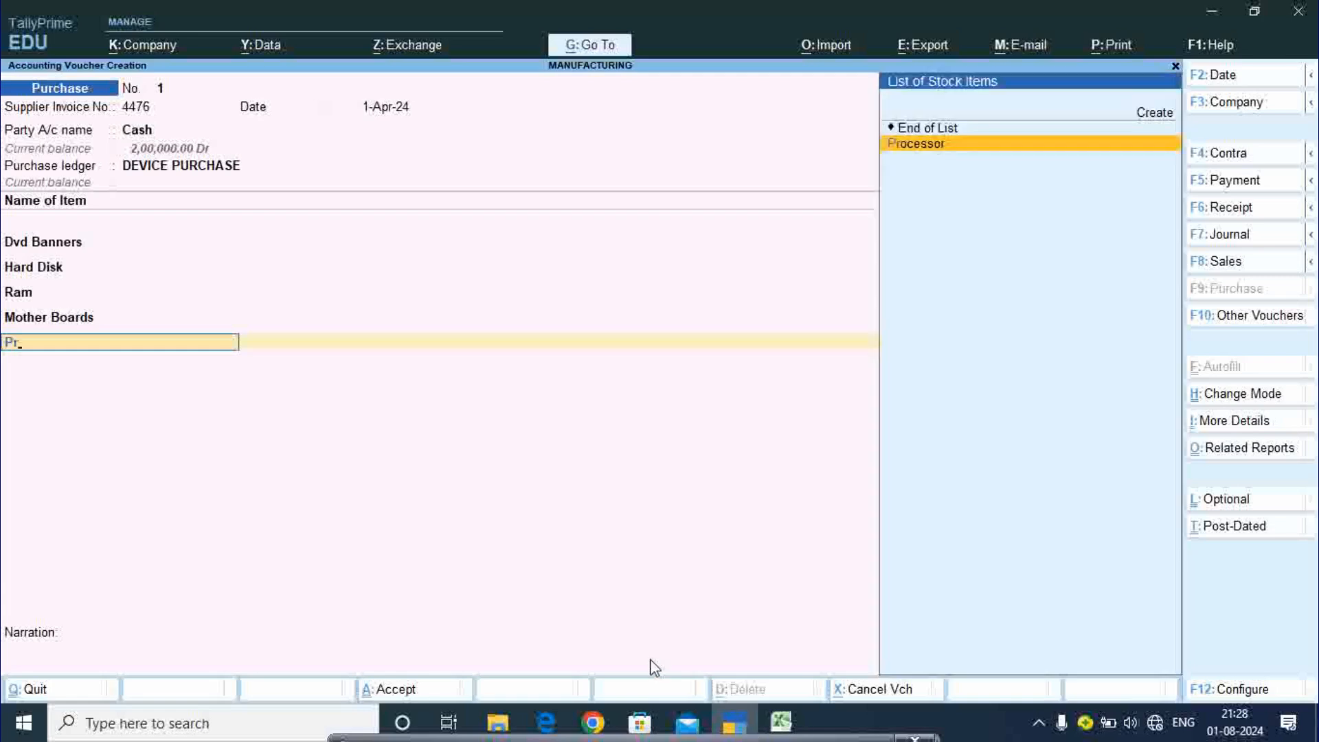
key("Return")
type("10")
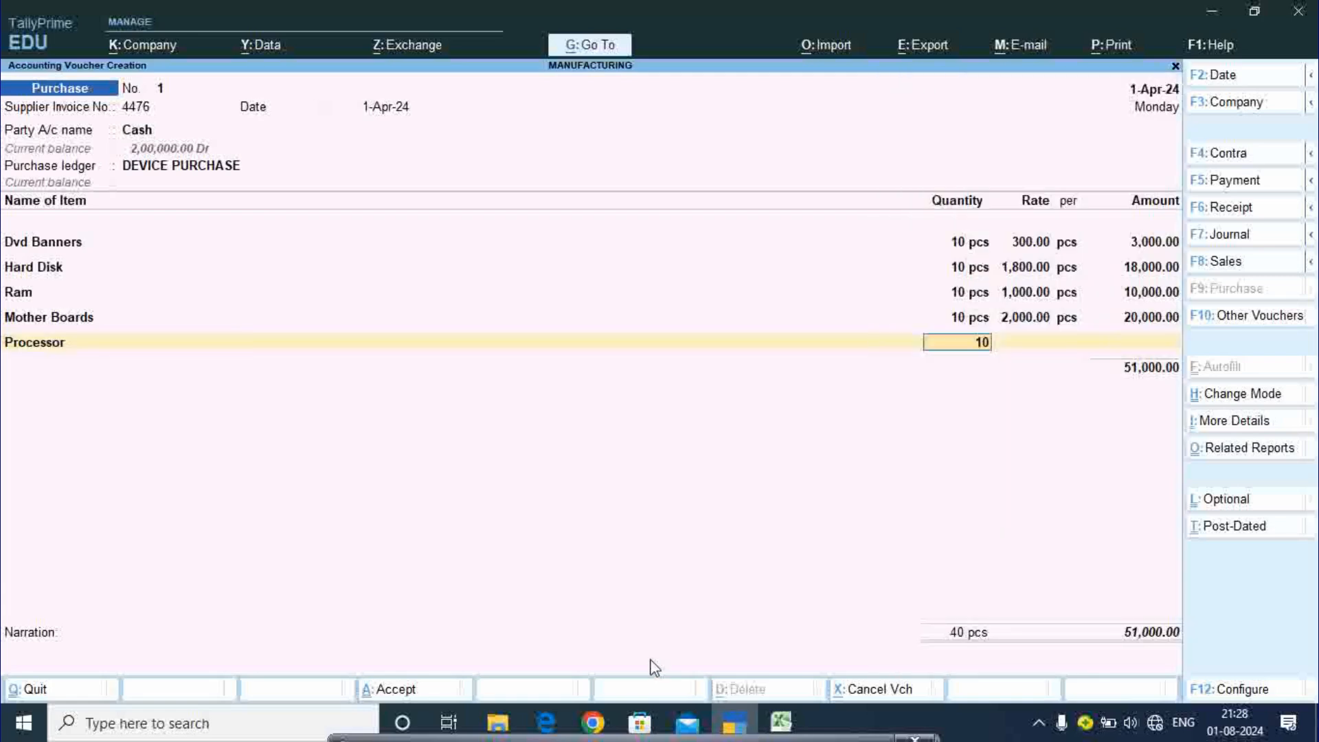
key("Return")
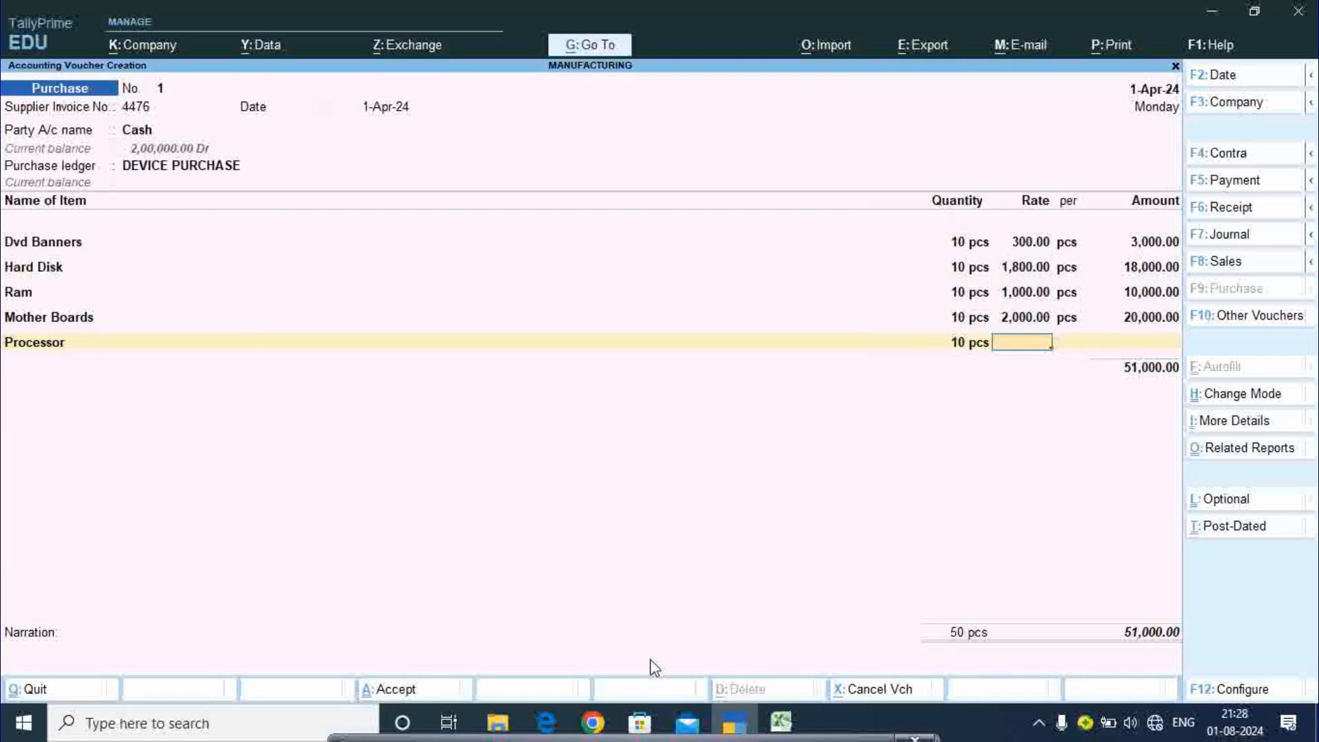
left_click(781, 725)
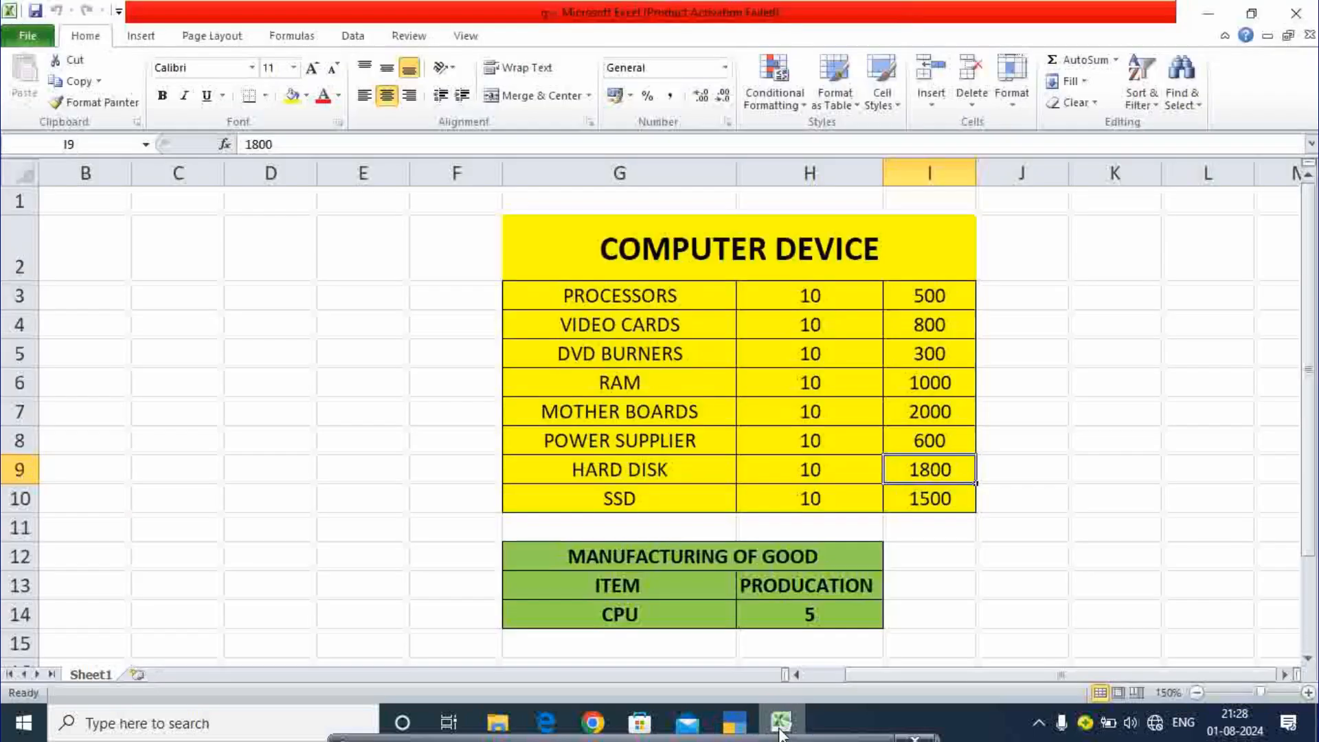
left_click(780, 728)
type("500")
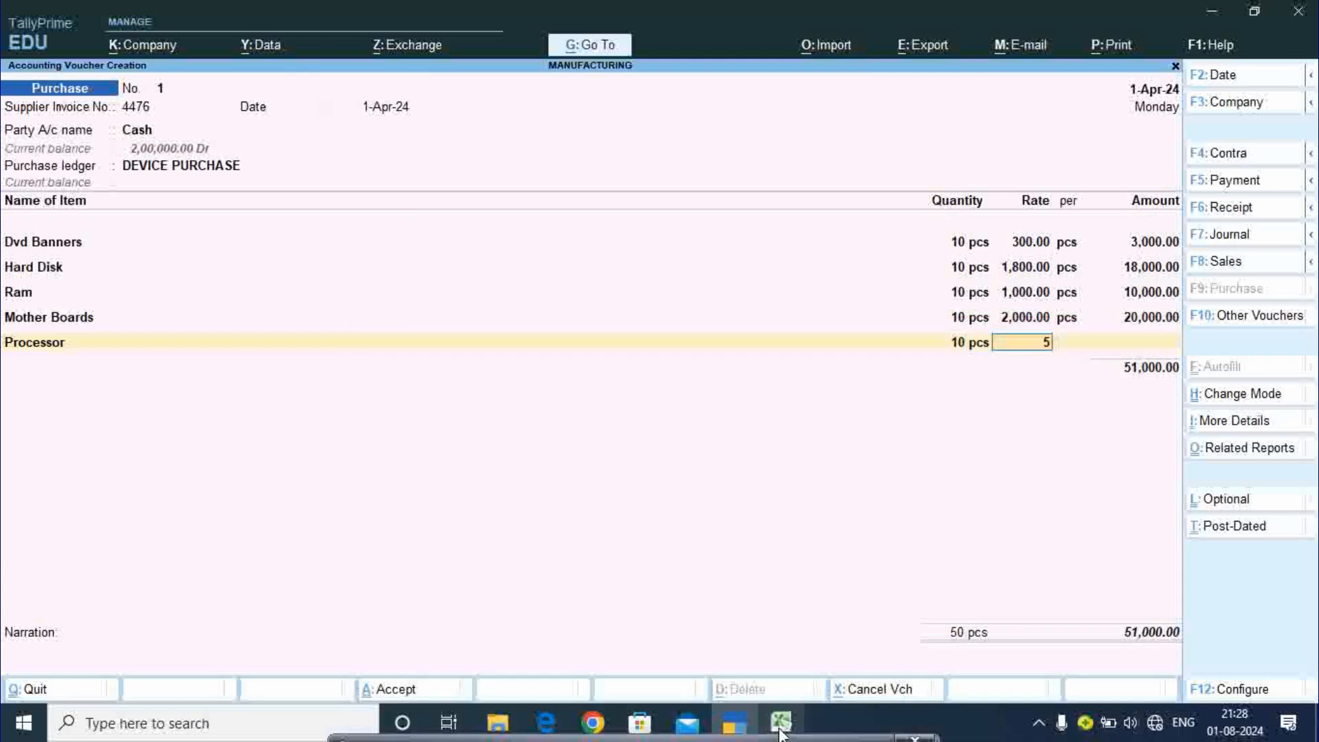
key("Return")
key("Return")
key("Return")
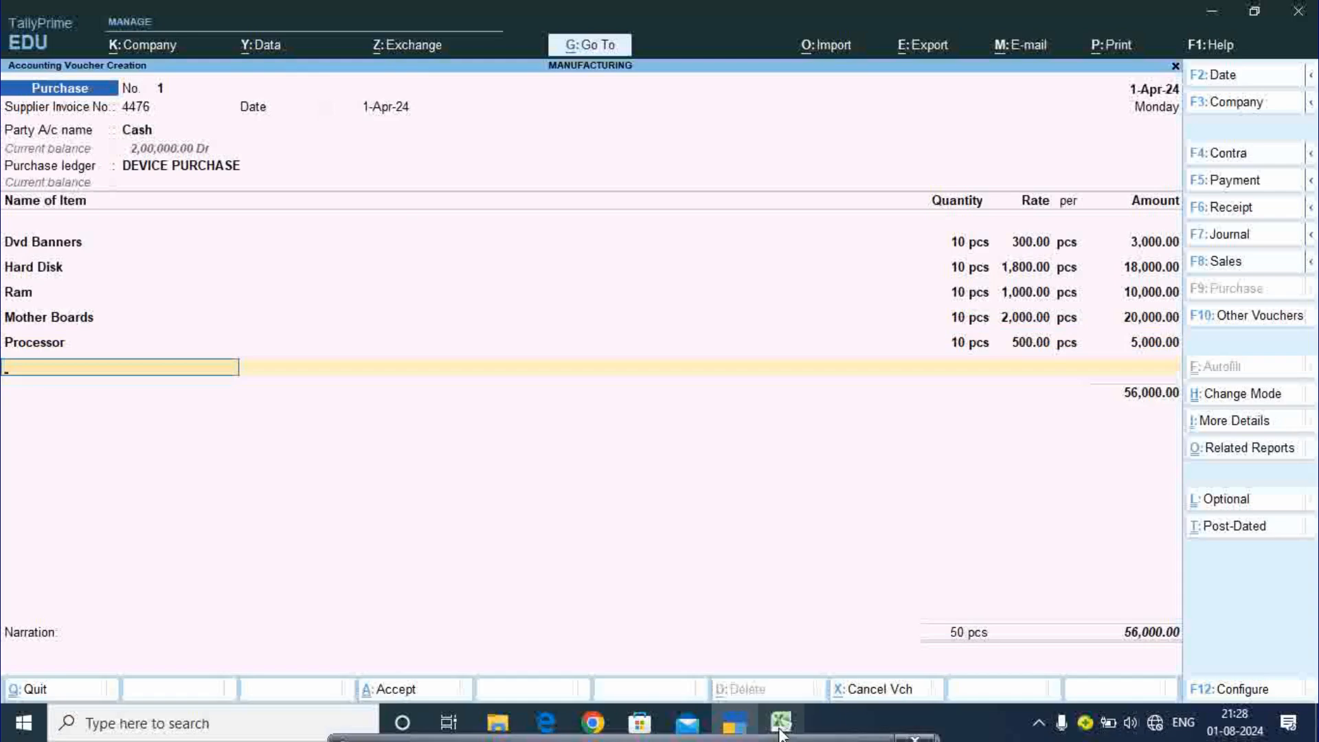
- Add Power Supplie, 10 pcs at 600, and accept the purchase voucher at 62,000
left_click(782, 730)
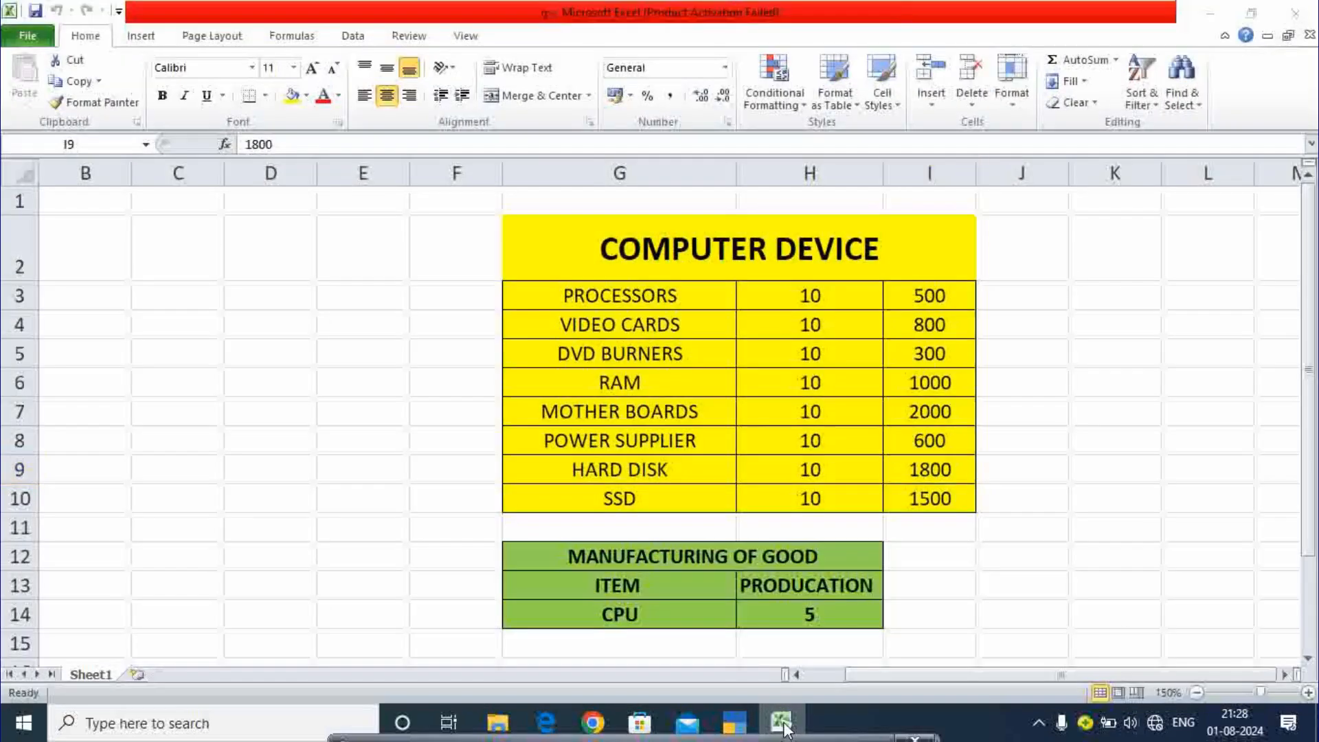
left_click(783, 727)
type("P")
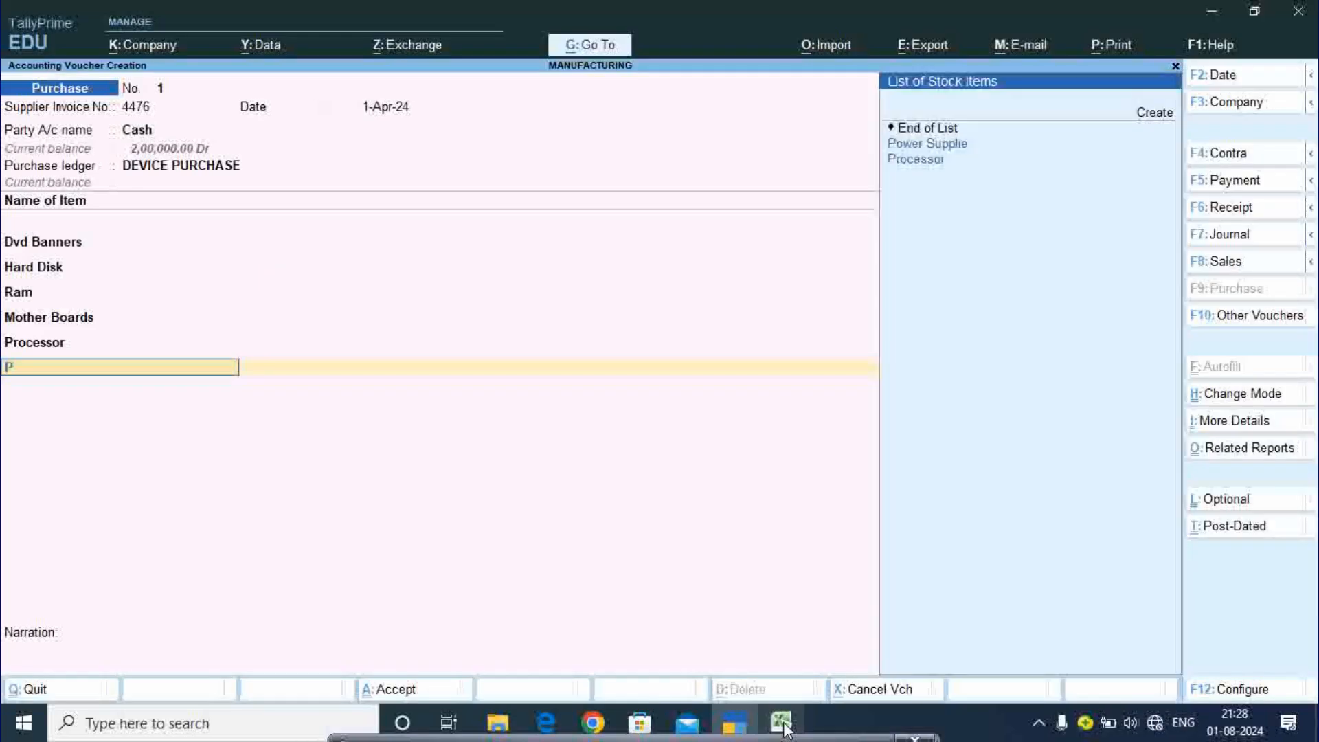
key("Return")
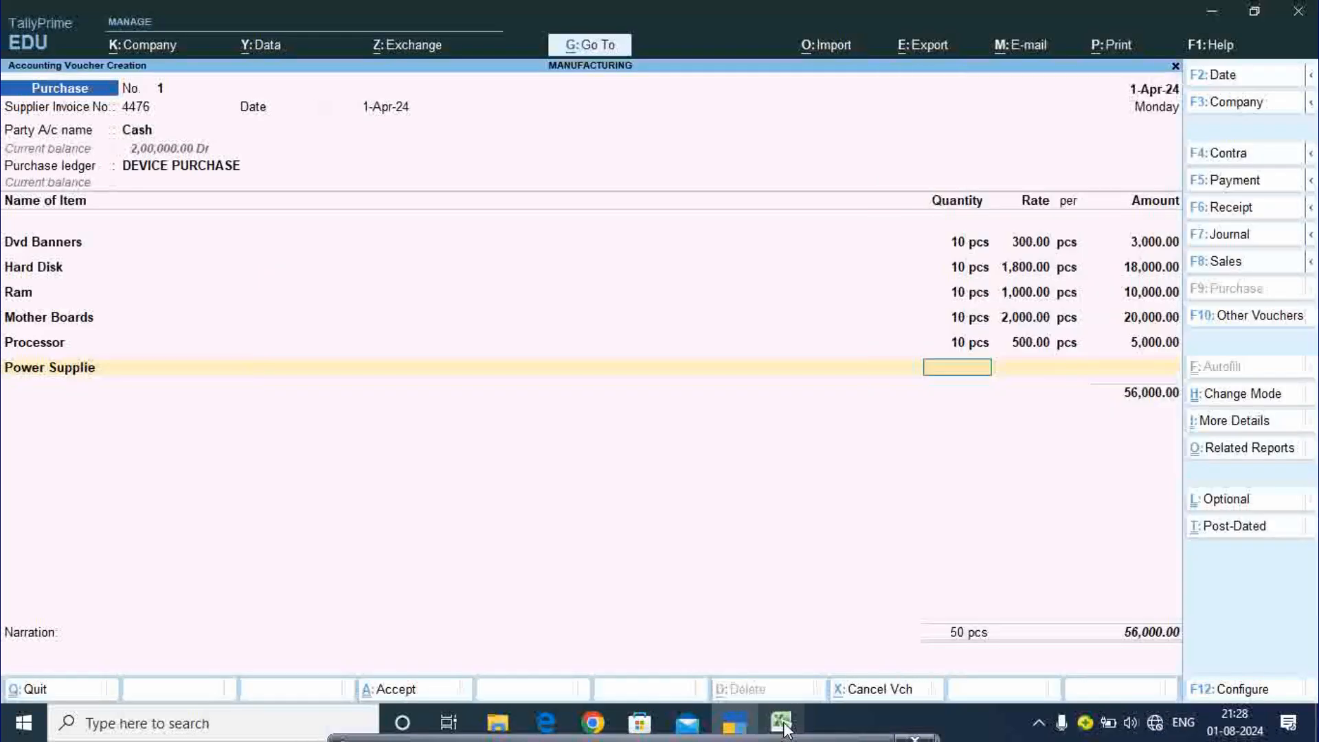
type("10")
key("Return")
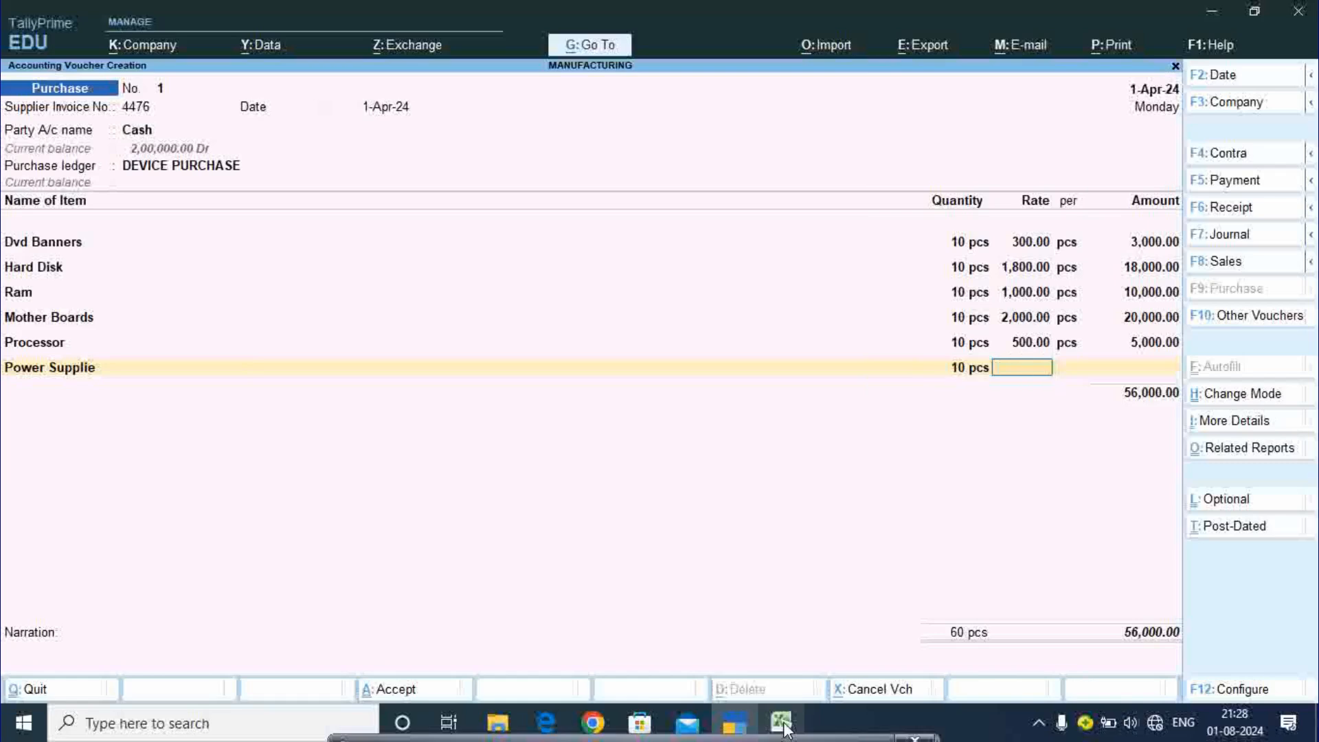
left_click(779, 723)
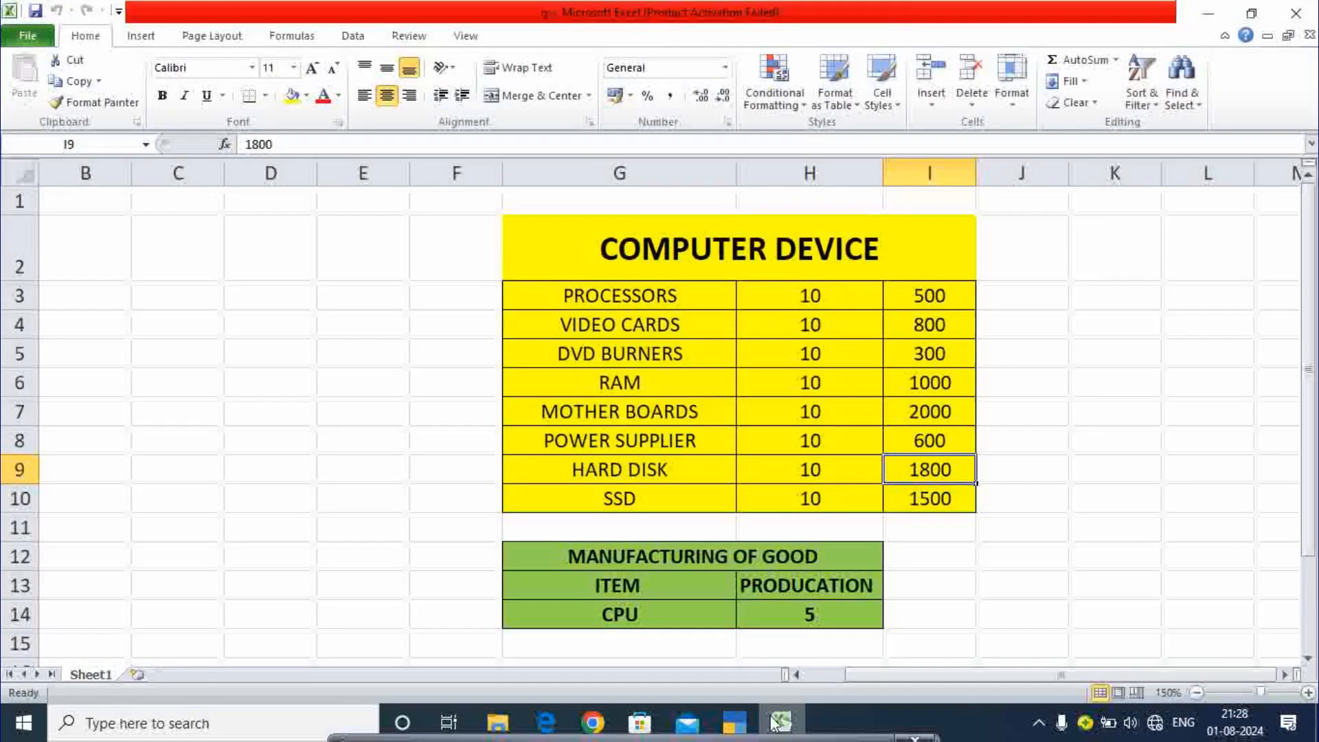
left_click(778, 723)
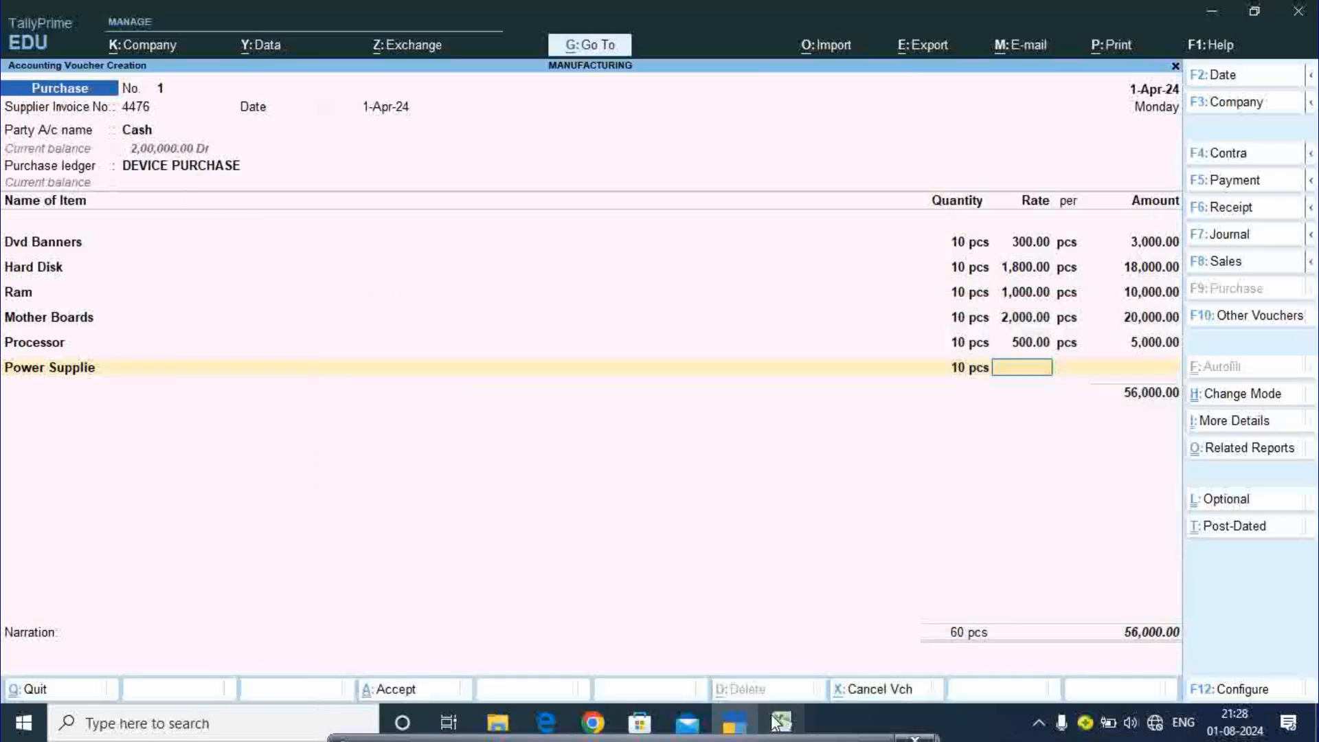
type("600")
key("Return")
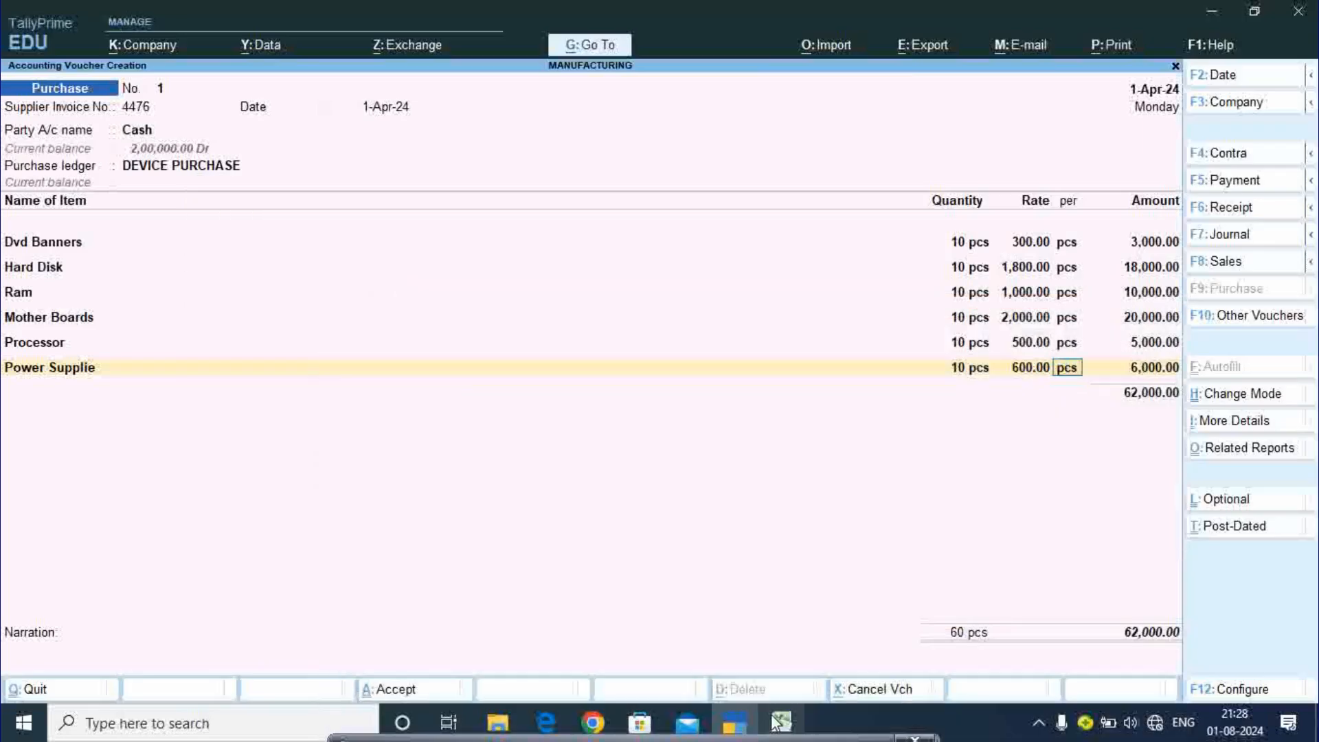
key("Return")
key("Return")
key("Return")
key("Return")
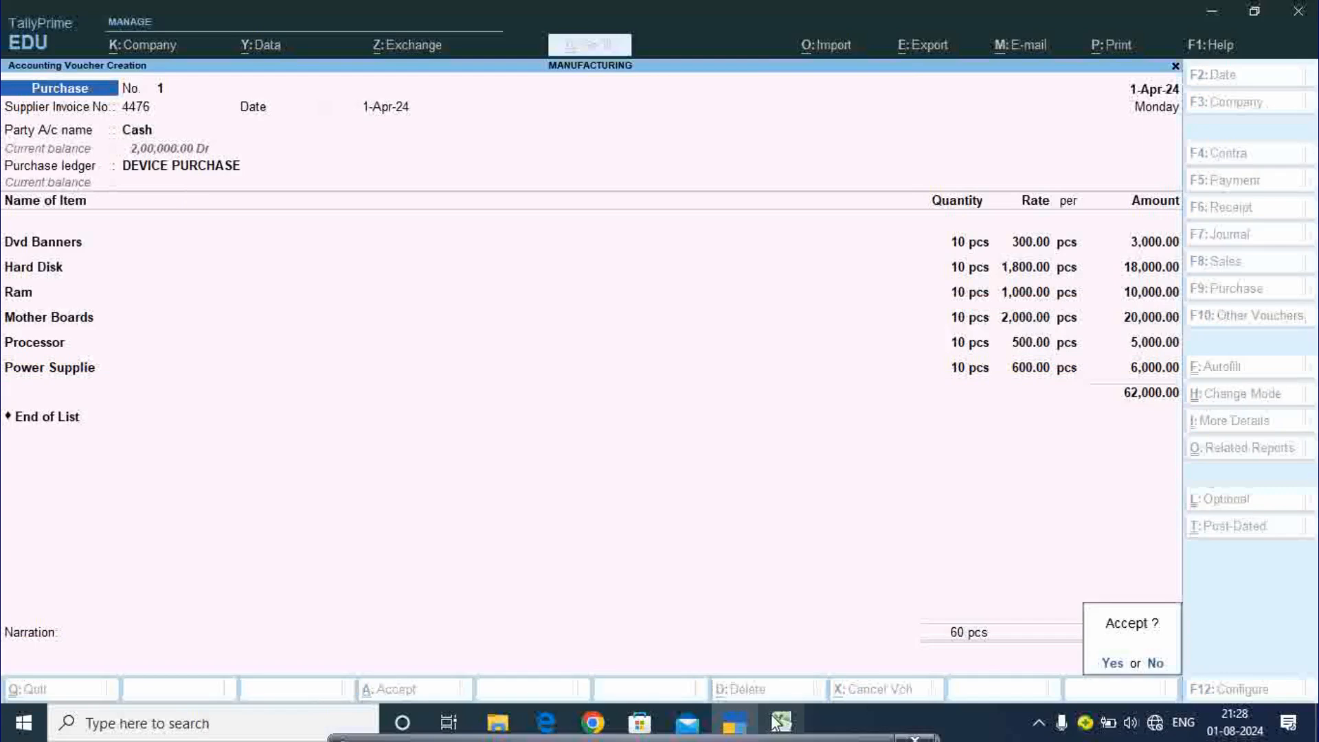
key("Return")
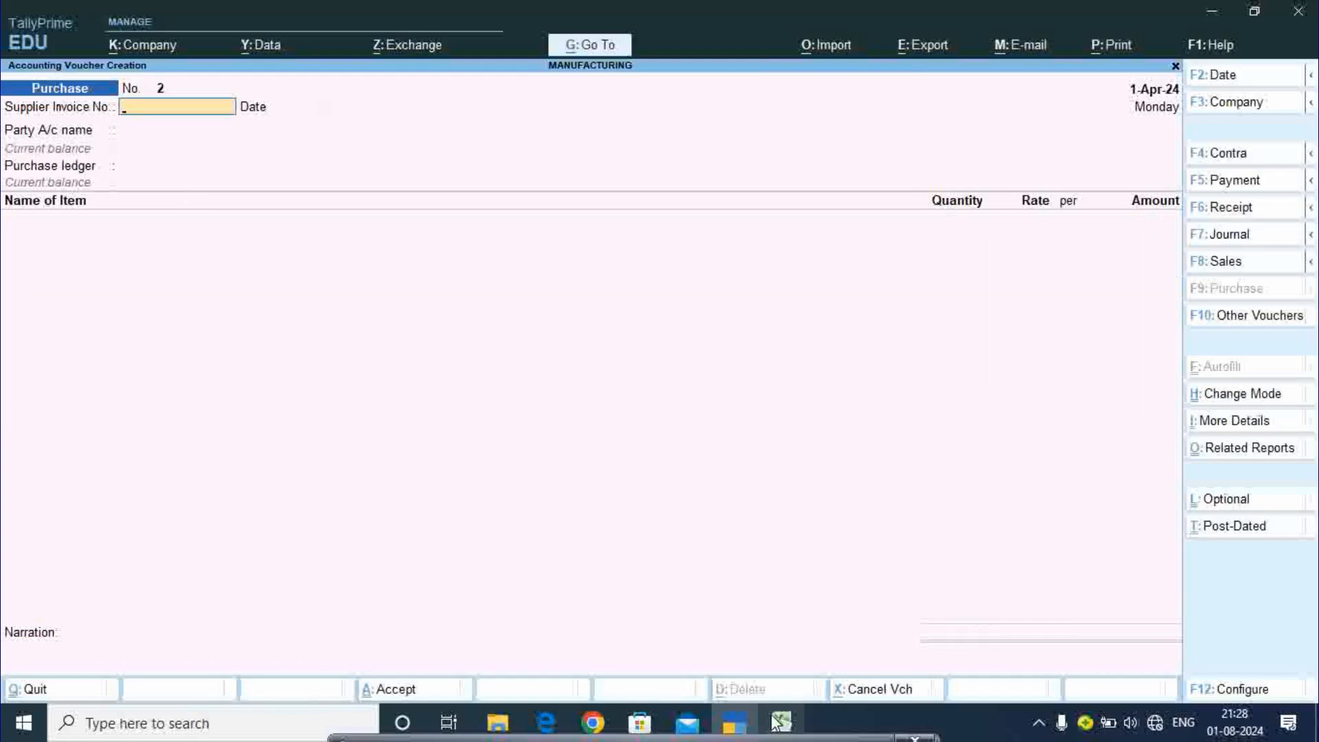
- Quit voucher entry and open a blank Stock Item Creation form from the Gateway of Tally
key("Escape")
key("y")
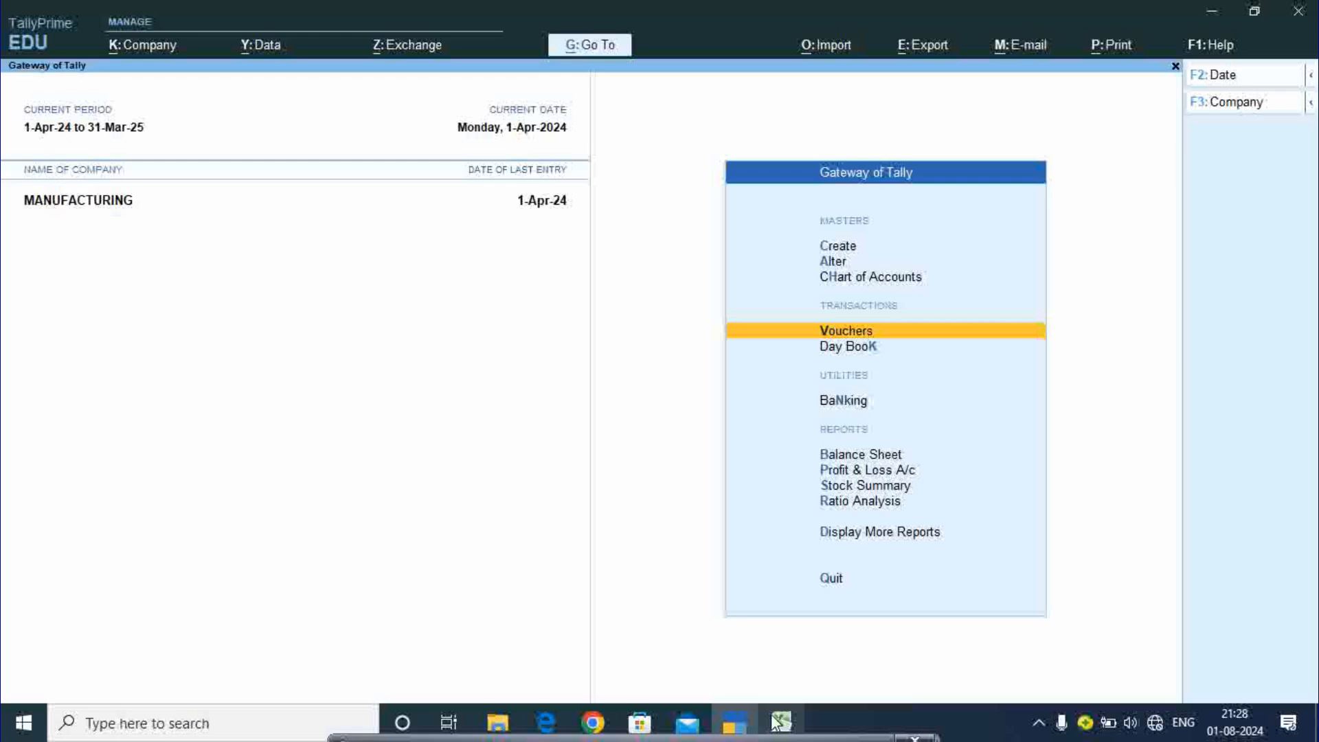
key("Up")
key("Up")
key("Up")
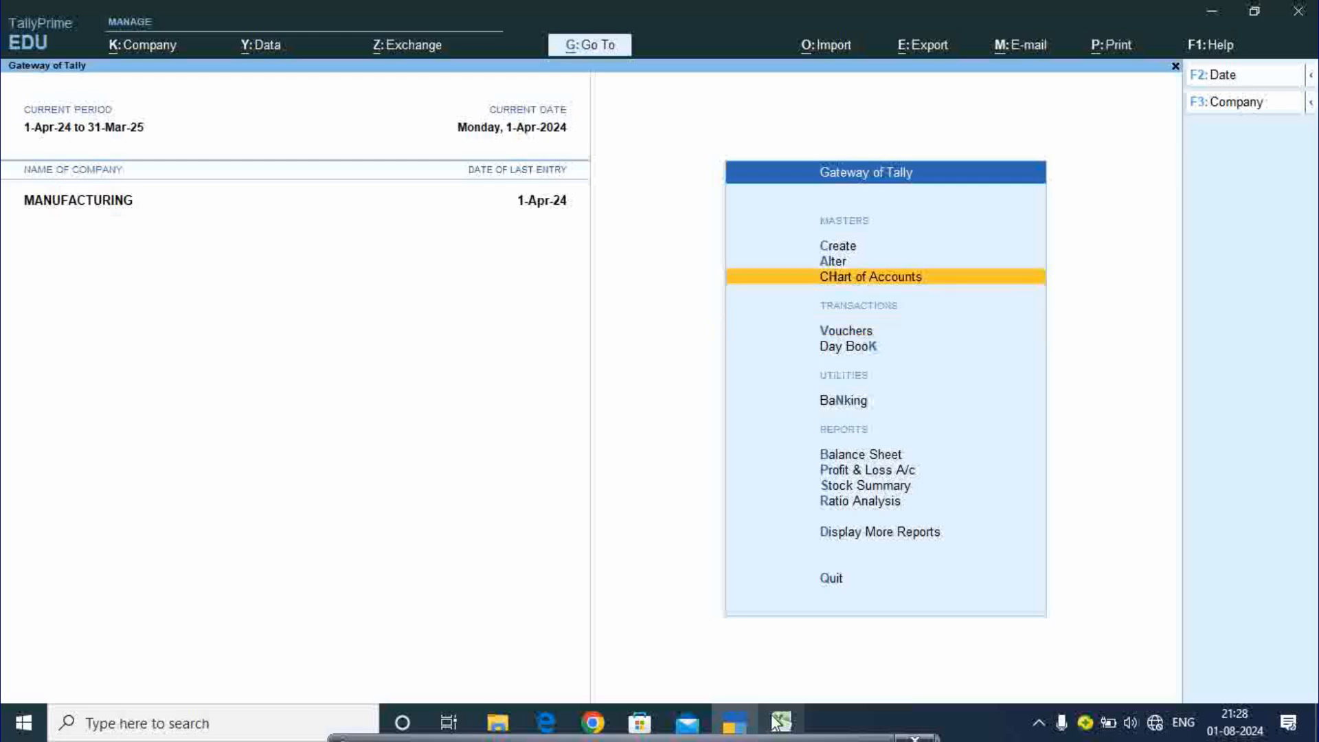
key("Down")
key("Down")
key("Down")
key("Down")
key("Down")
key("Down")
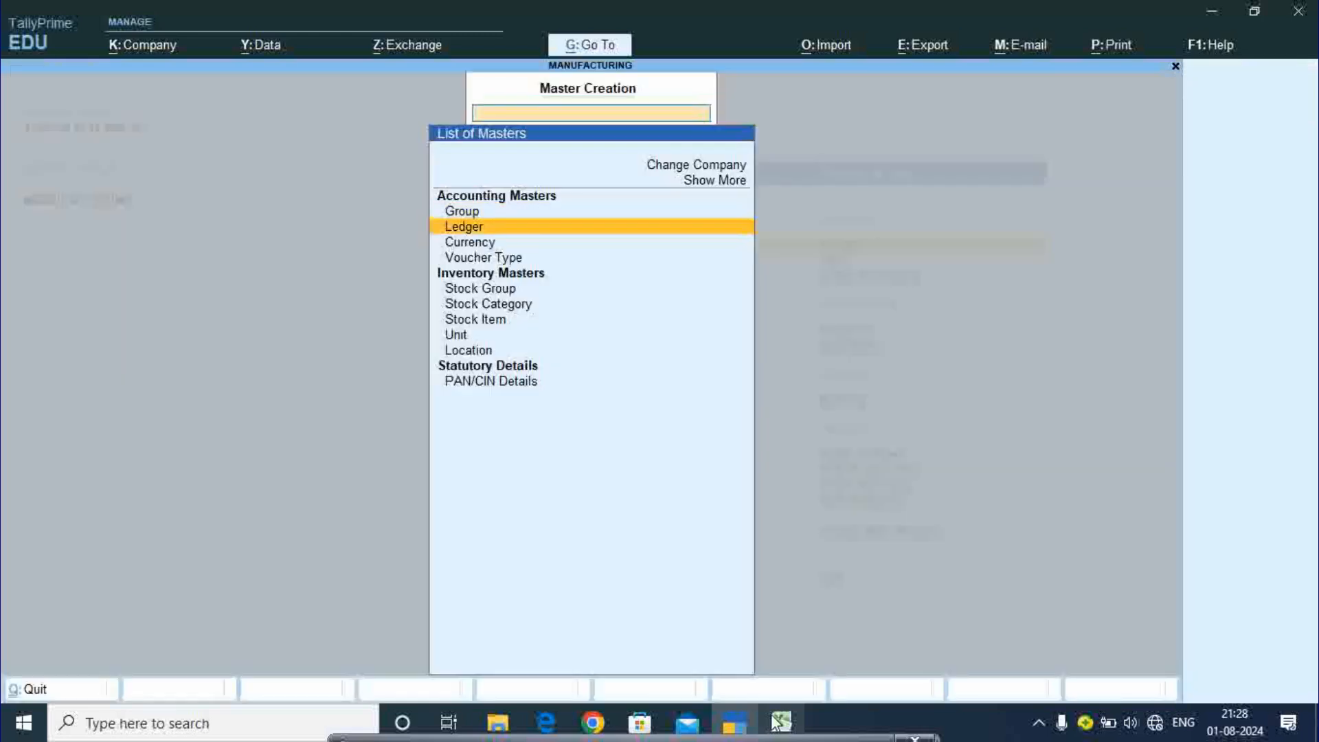
key("Return")
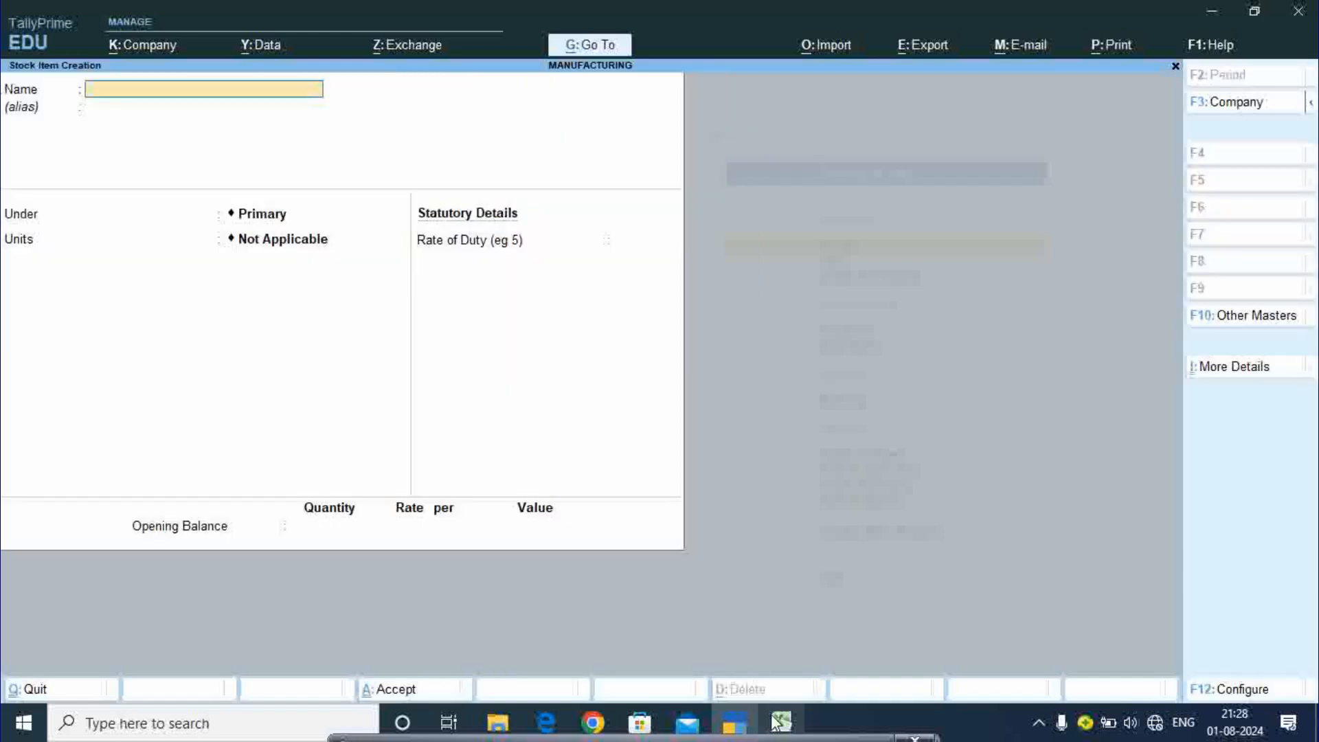
left_click(779, 721)
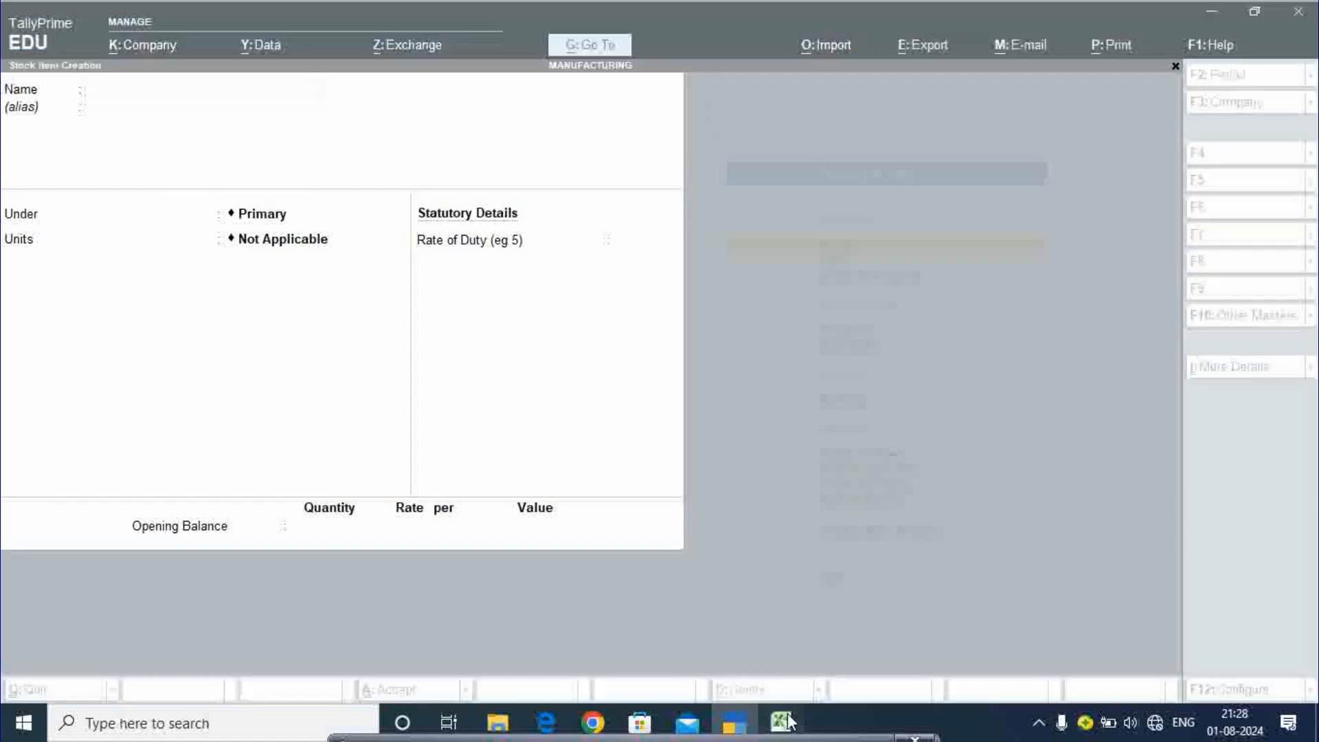
left_click(763, 584)
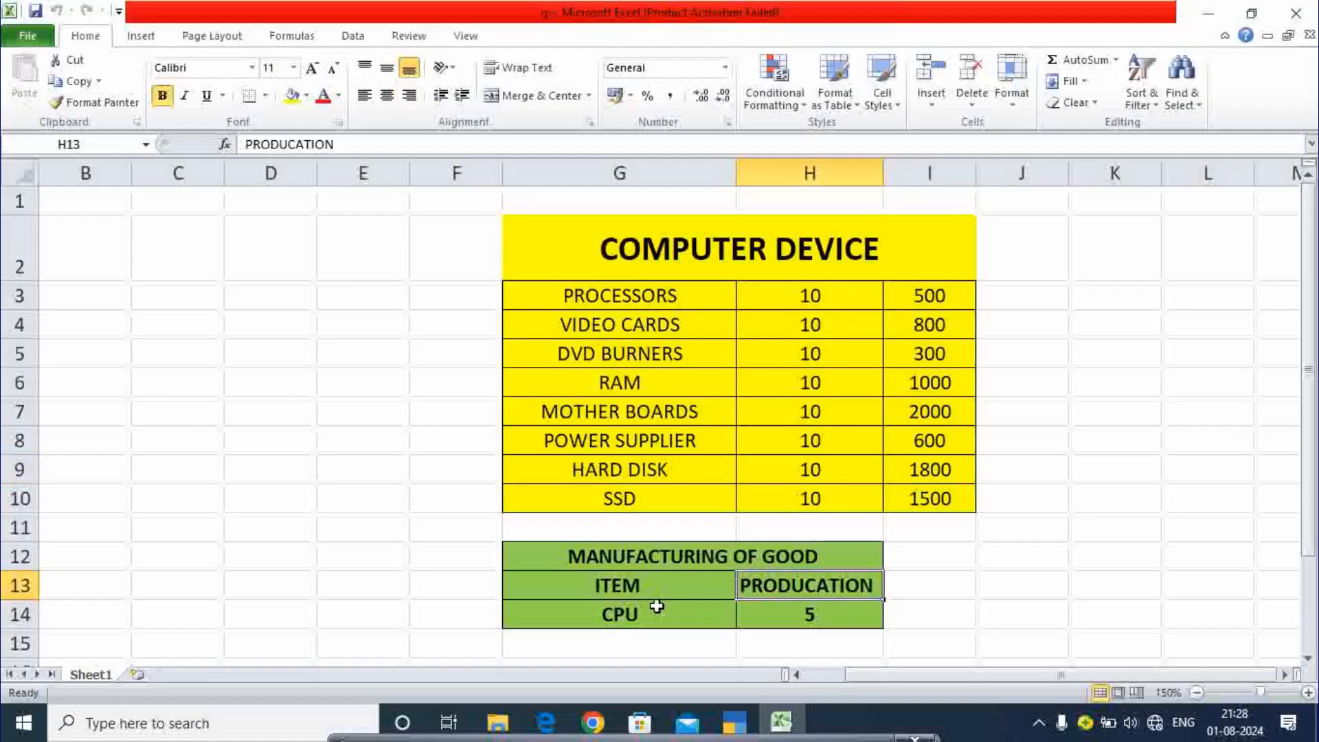
left_click(658, 610)
left_click(772, 610)
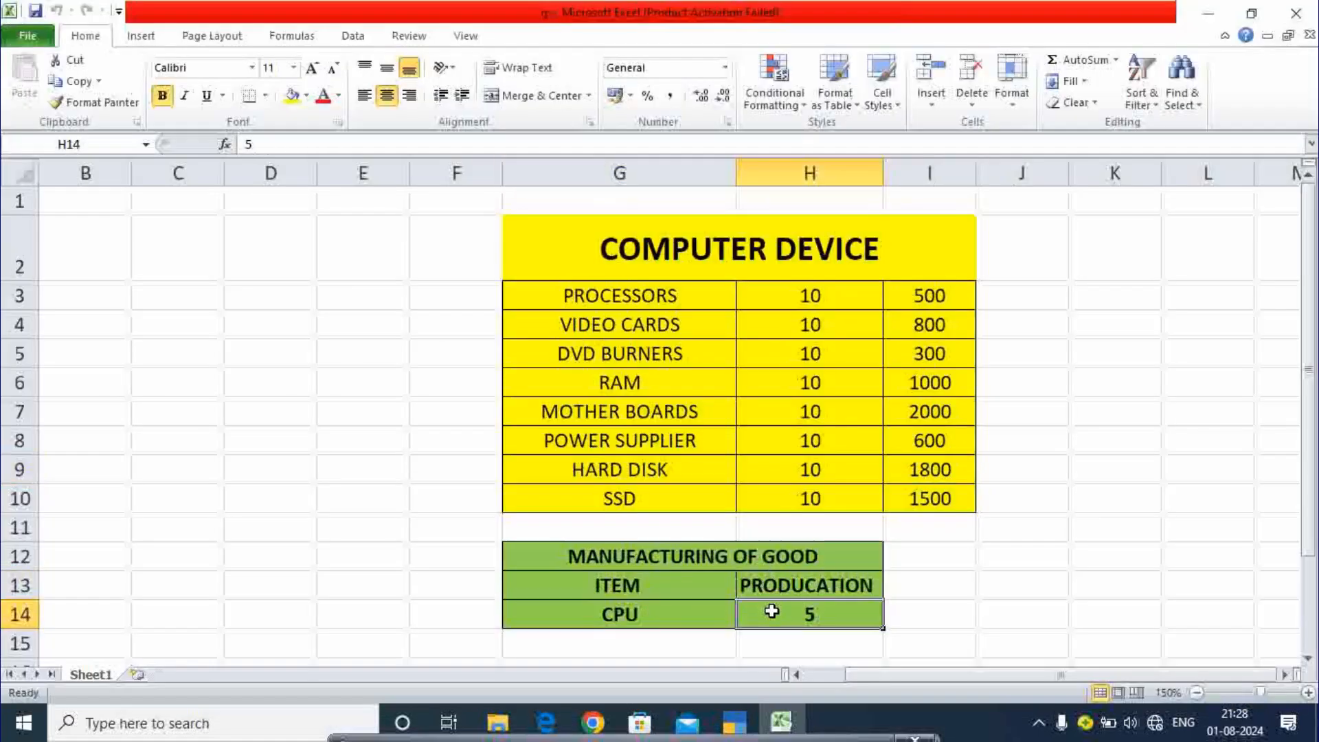
left_click(734, 721)
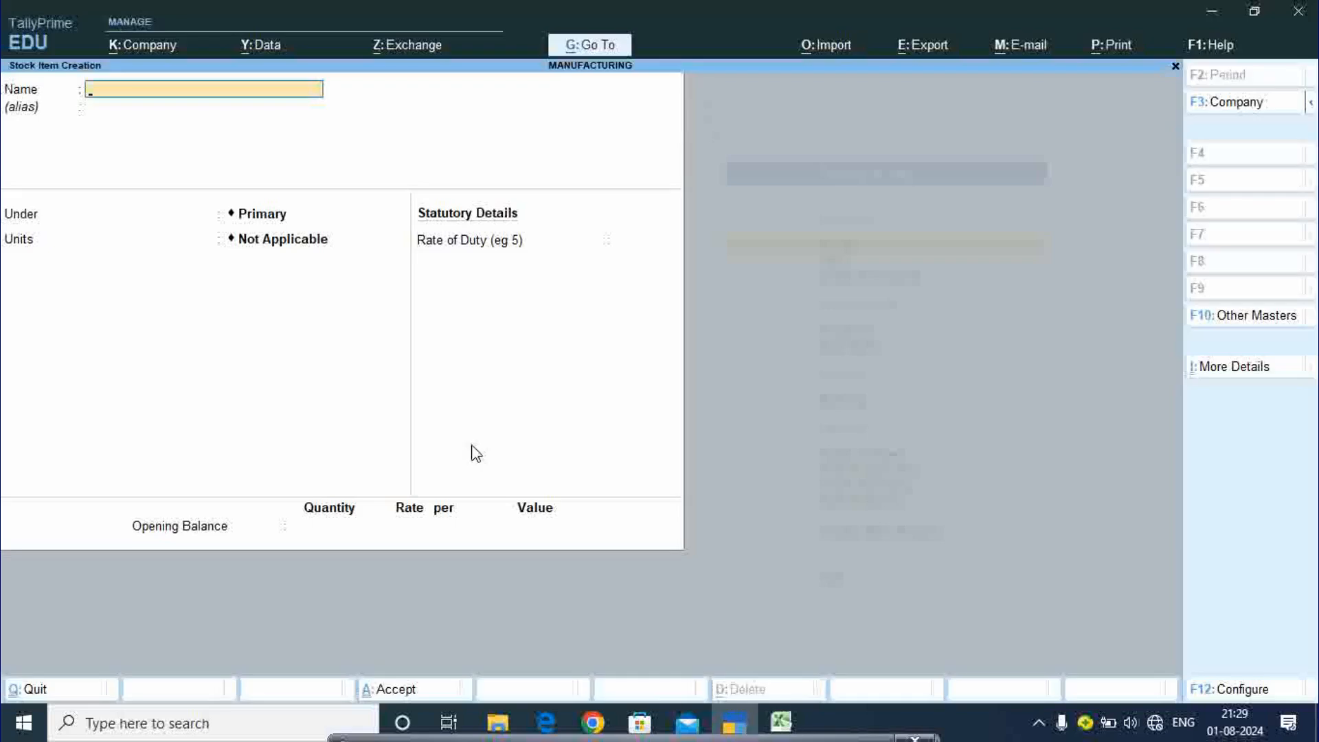
- Create stock item Cpu under Computer Device in pcs, with Set components (BOM) set to Yes
type("Cpu")
key("Return")
key("Return")
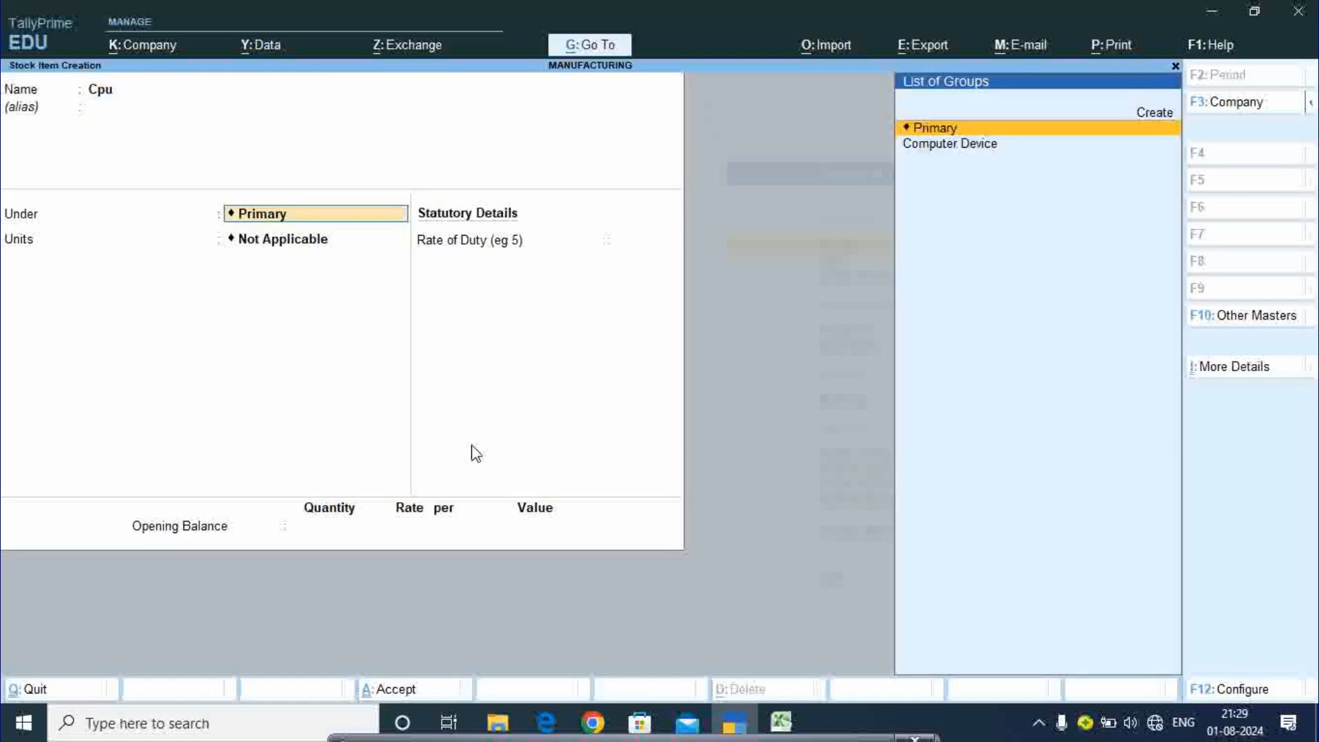
key("Down")
key("Return")
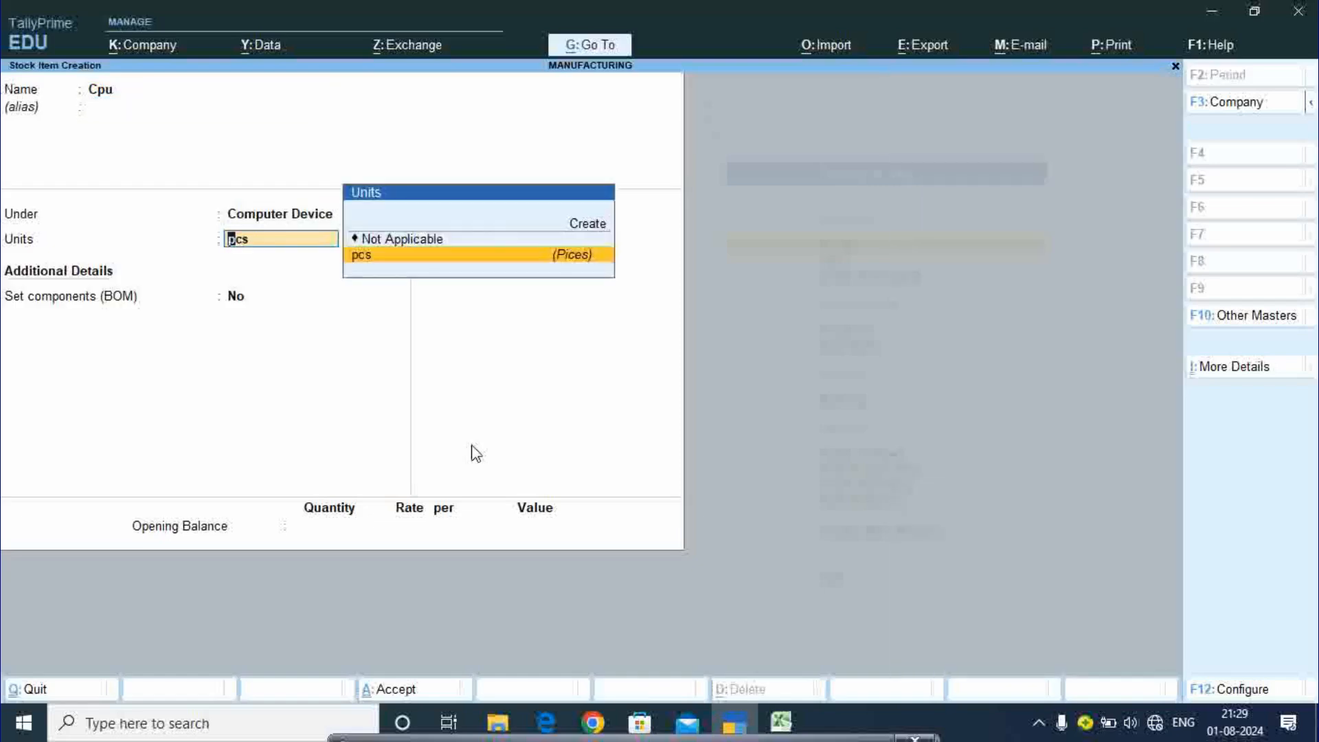
key("Return")
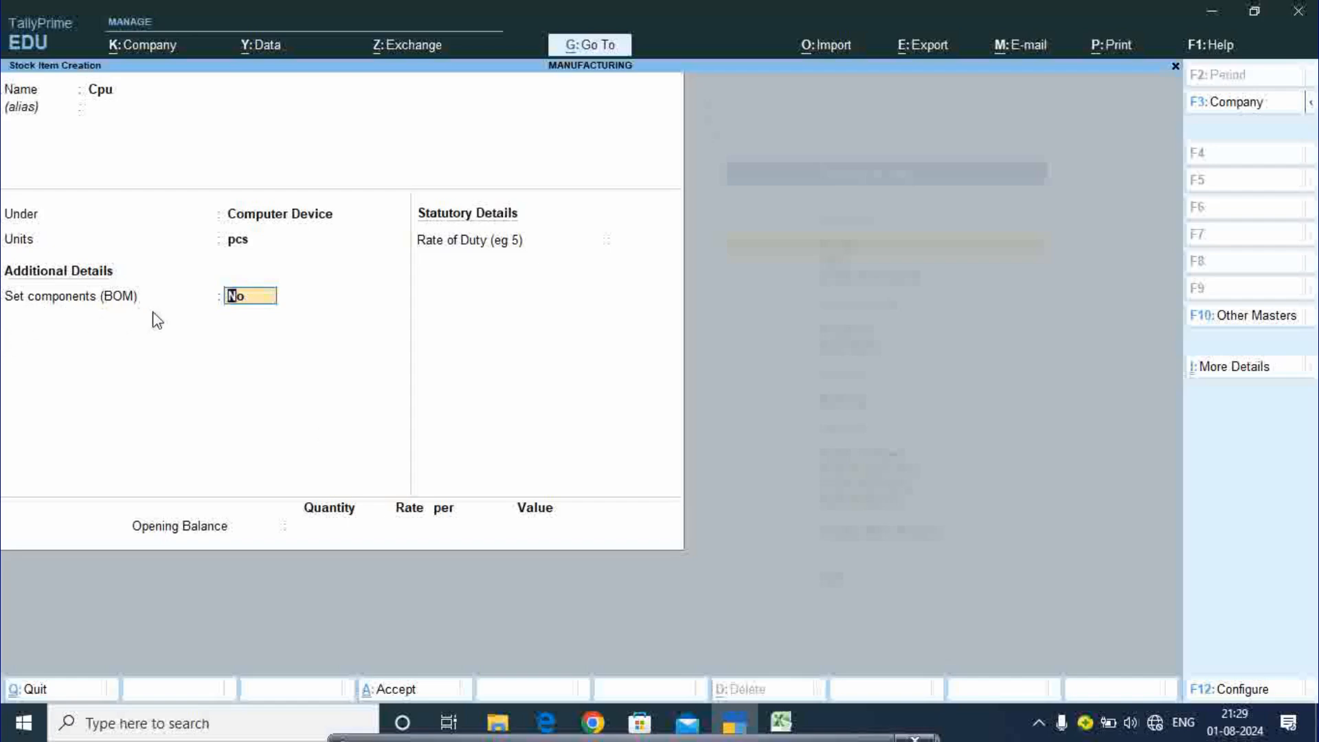
type("y")
key("Return")
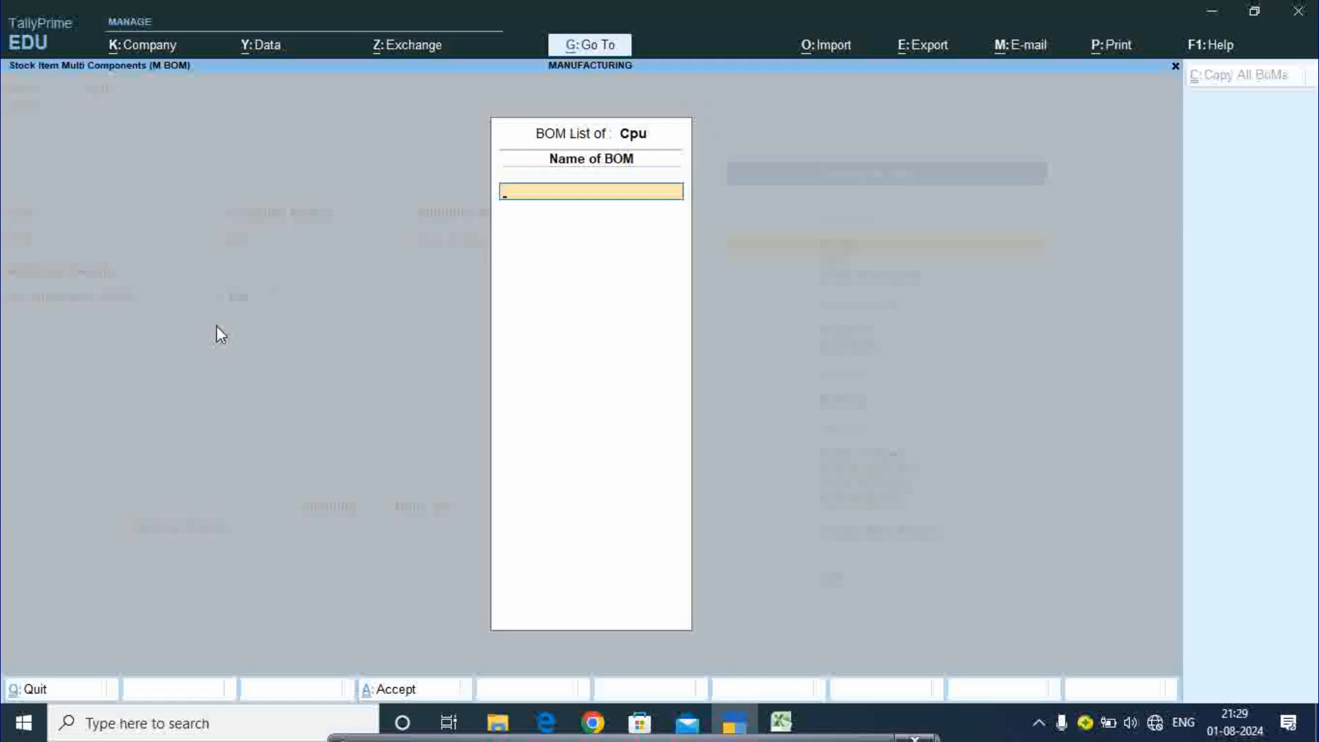
- Name the bill of materials Cpu with a unit of manufacture of 5 pcs
type("Cpu")
key("Return")
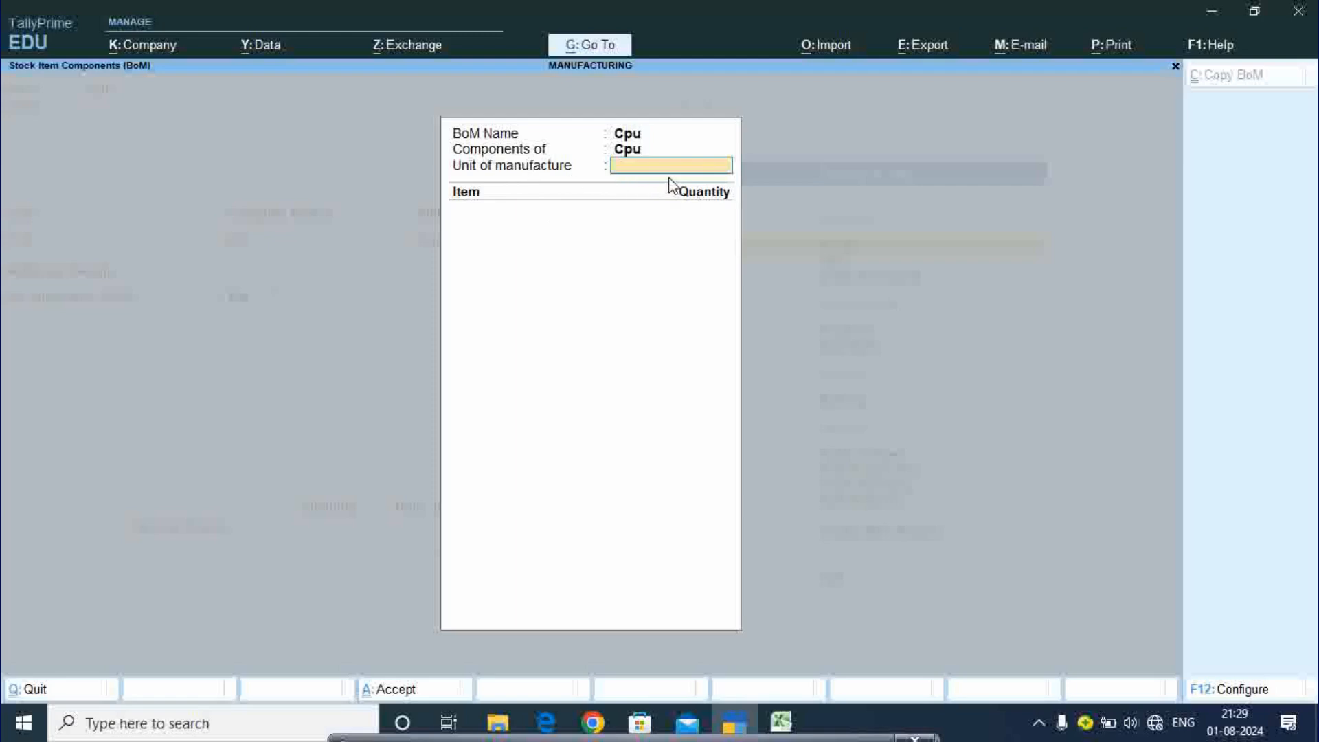
type("5")
key("Return")
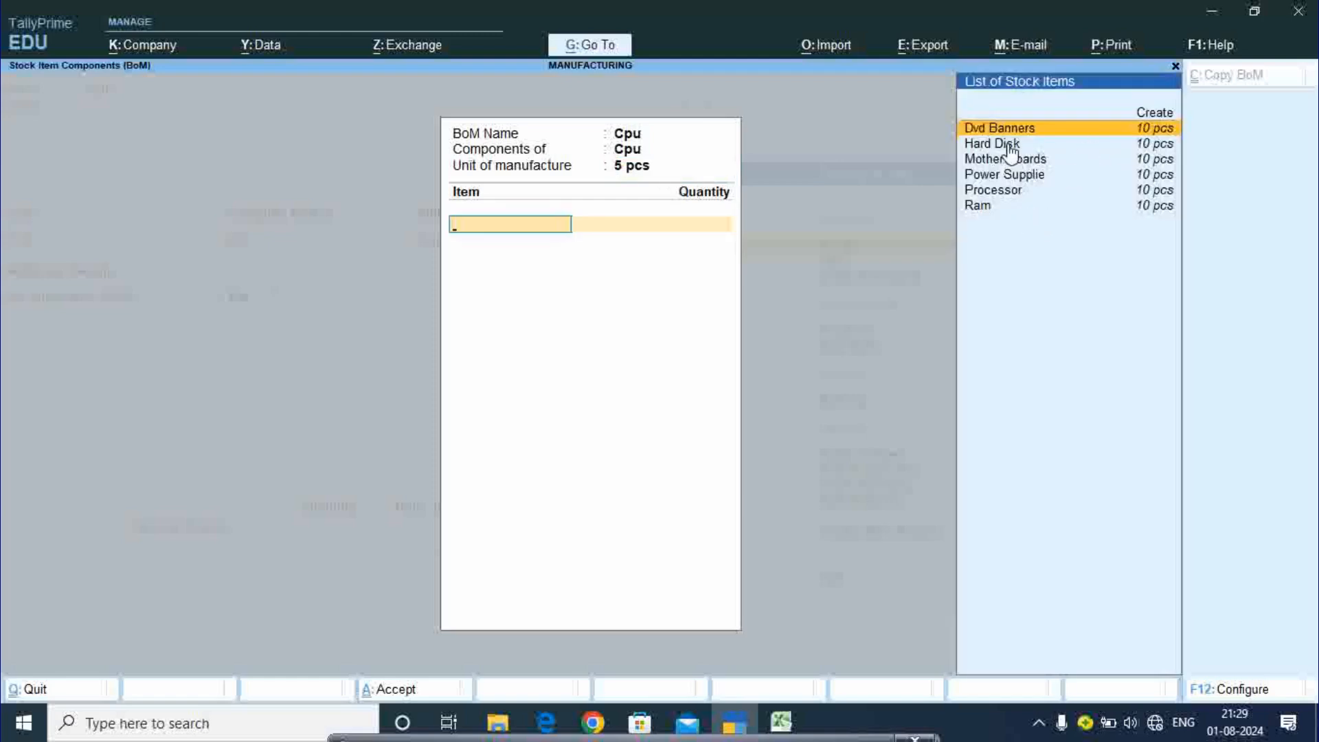
- Add Dvd Banners, Hard Disk and Mother Boards as components, 5 pcs each
key("Return")
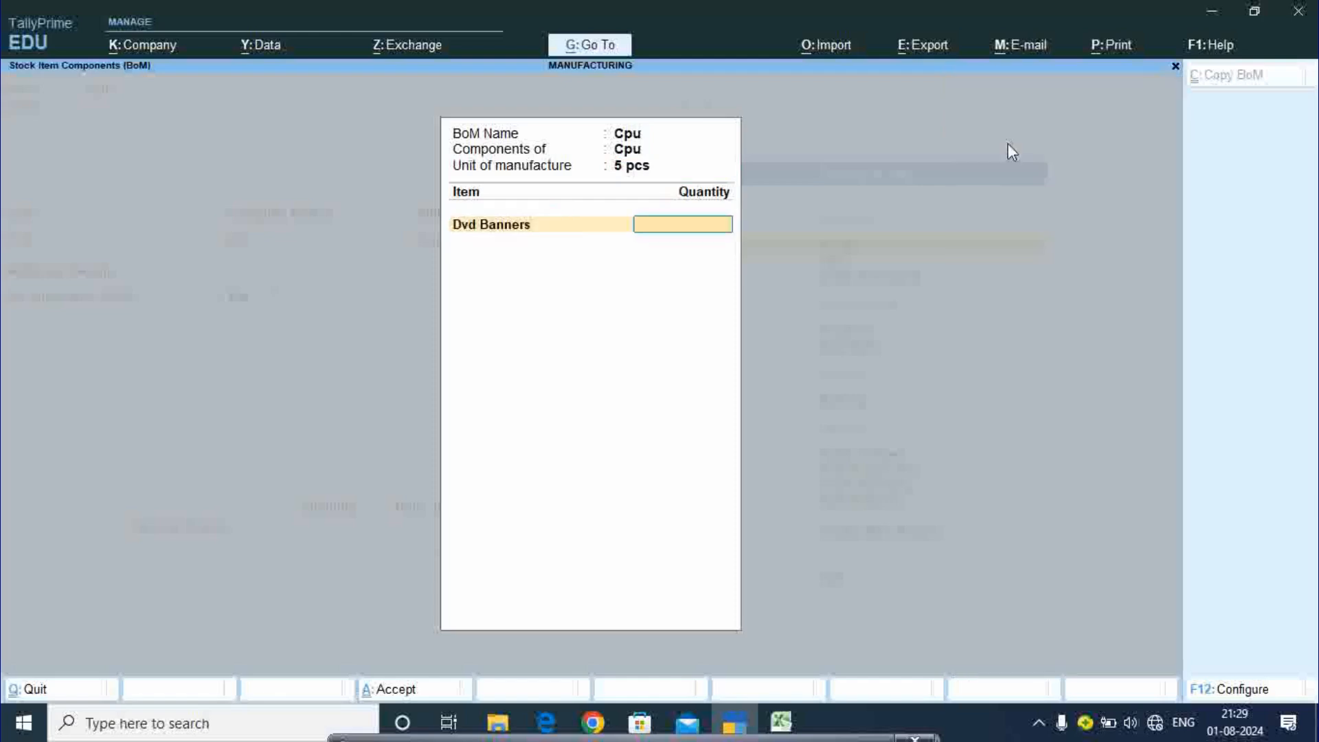
type("5")
key("Return")
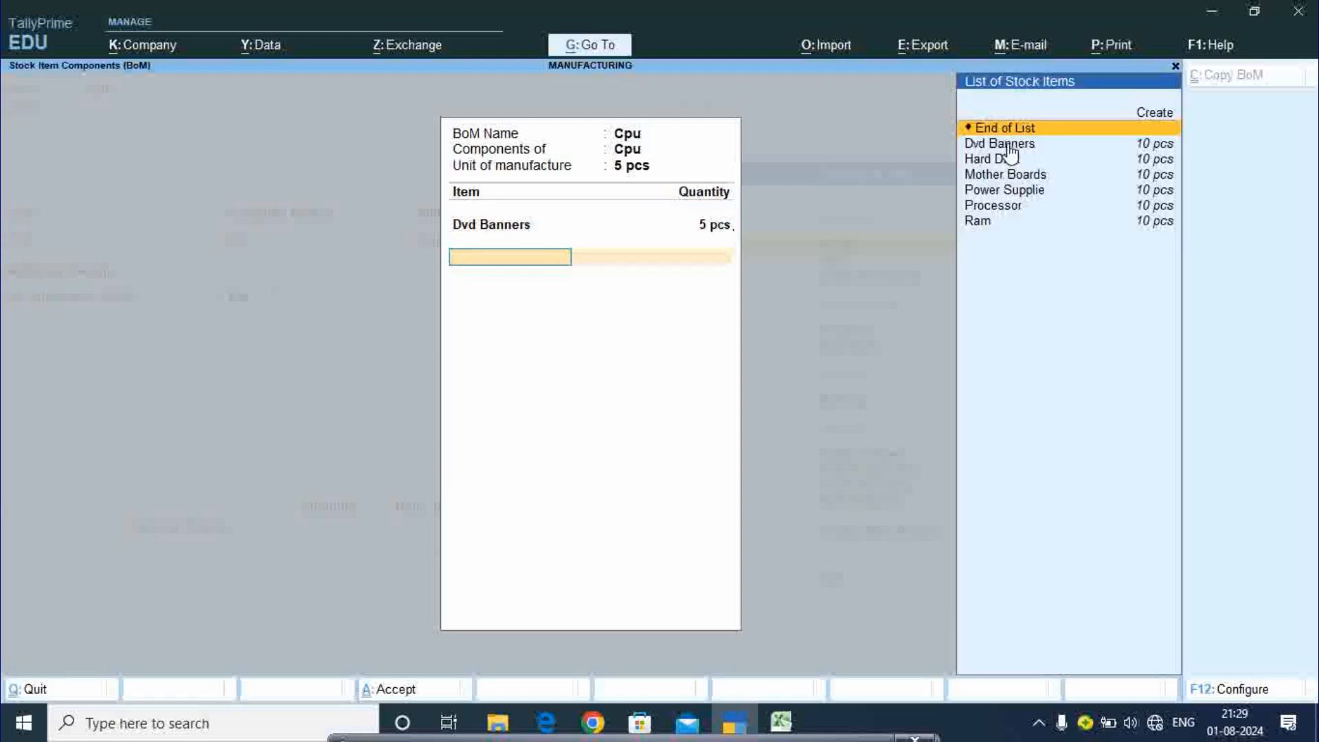
key("Down")
key("Down")
key("Return")
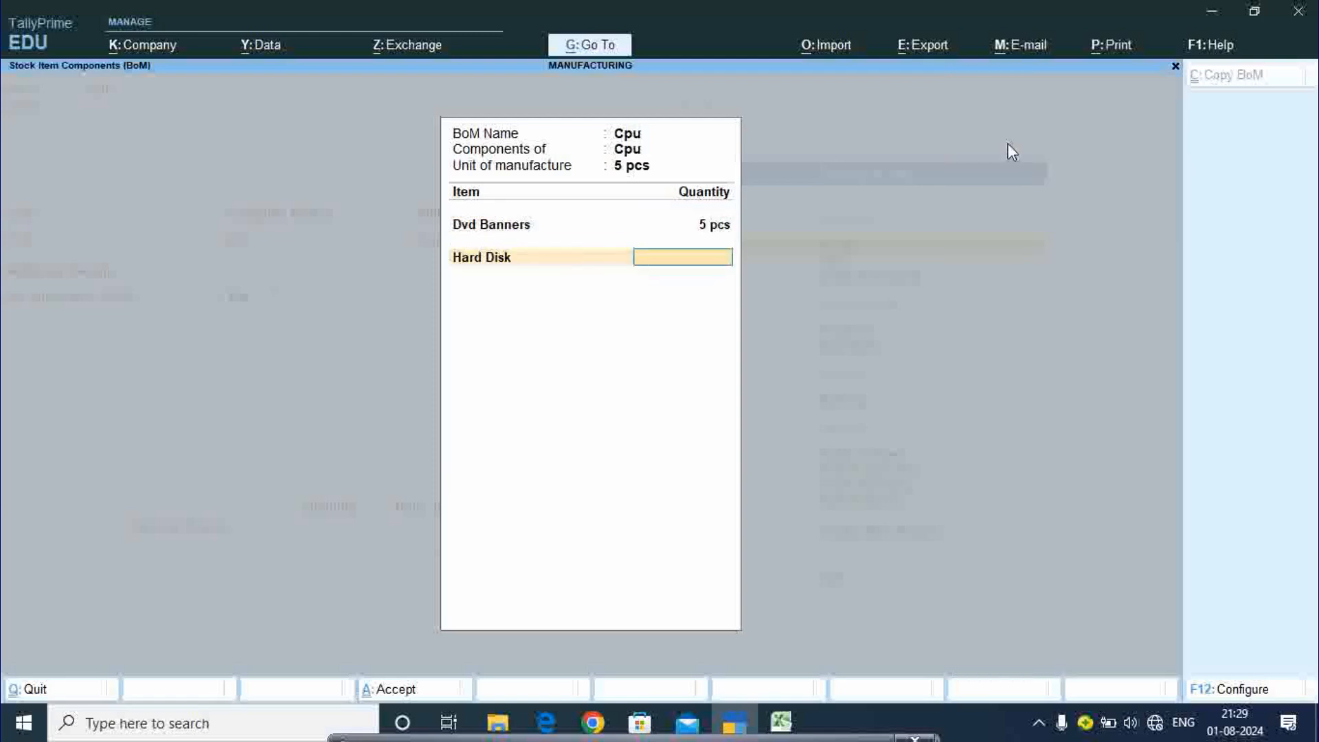
type("5")
key("Return")
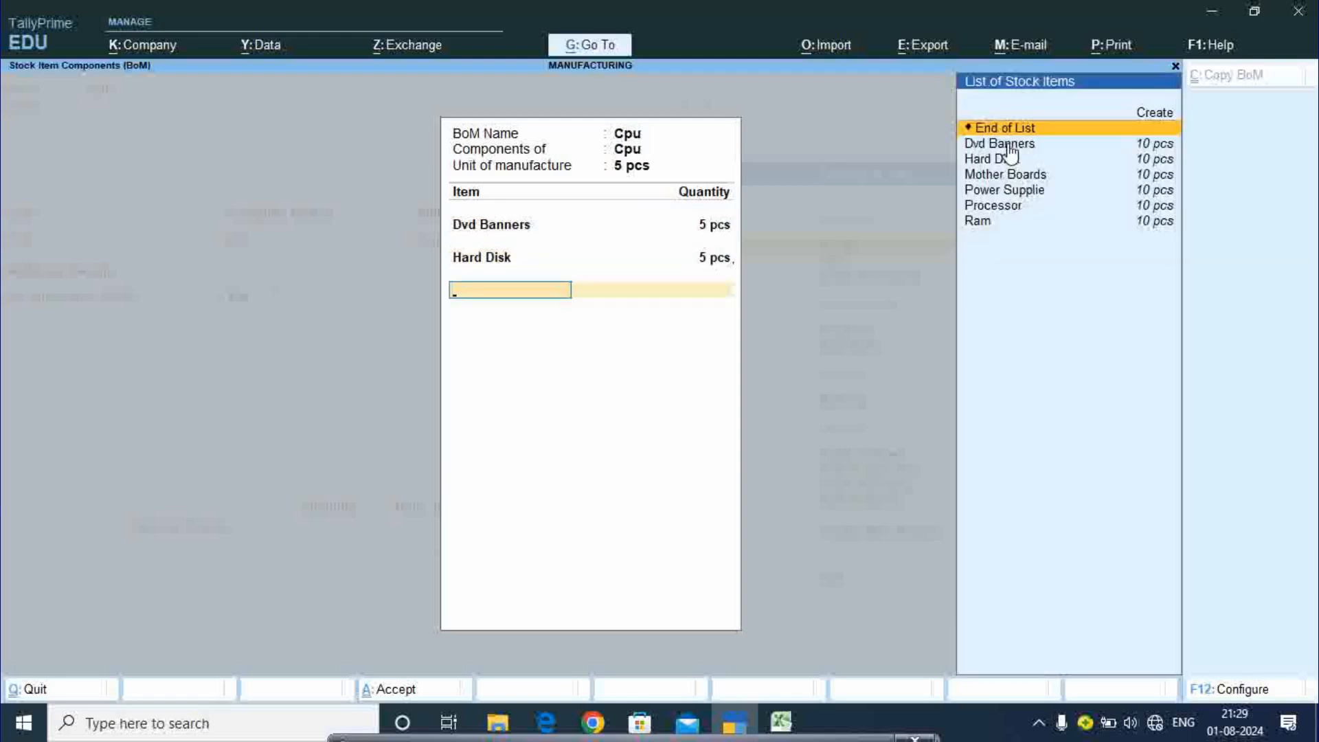
key("Down")
key("Down")
key("Down")
key("Return")
type("5")
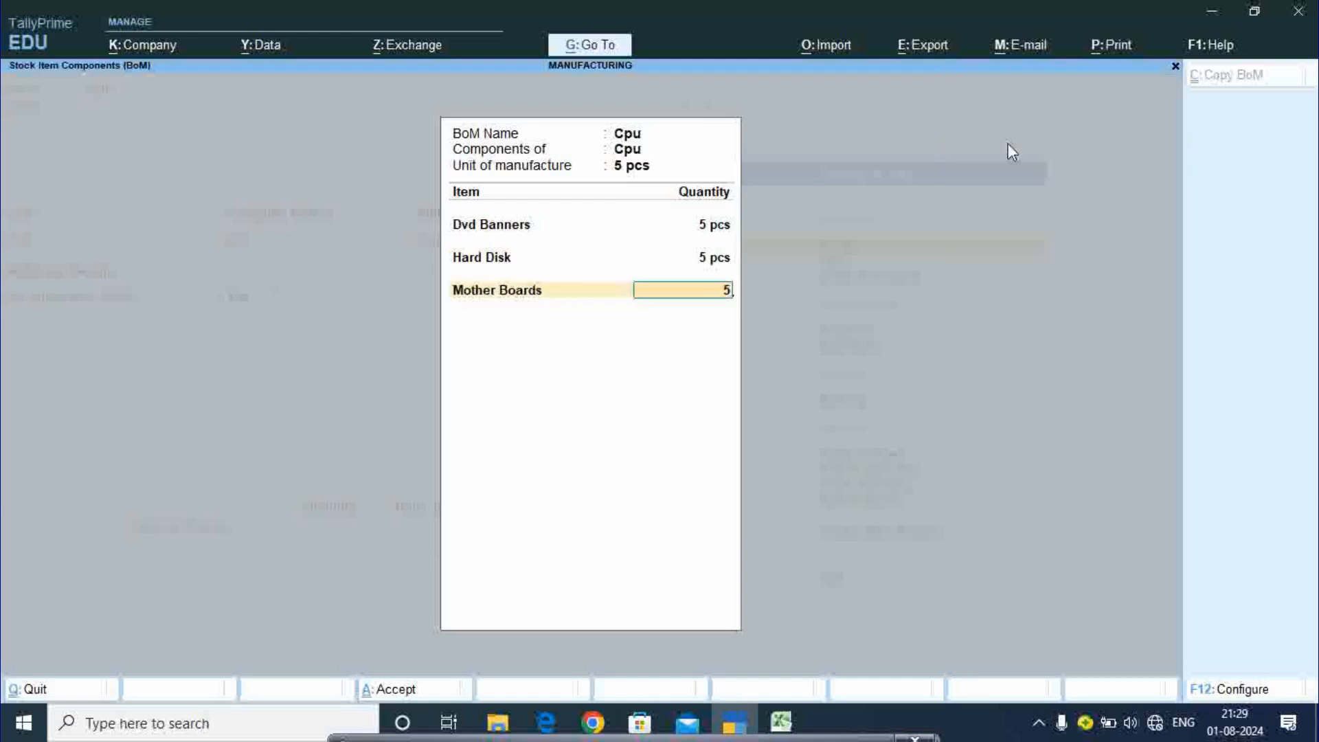
key("Return")
- Add Power Supplie, Processor and Ram at 5 pcs each, then close the BoM
key("Down")
key("Down")
key("Down")
key("Down")
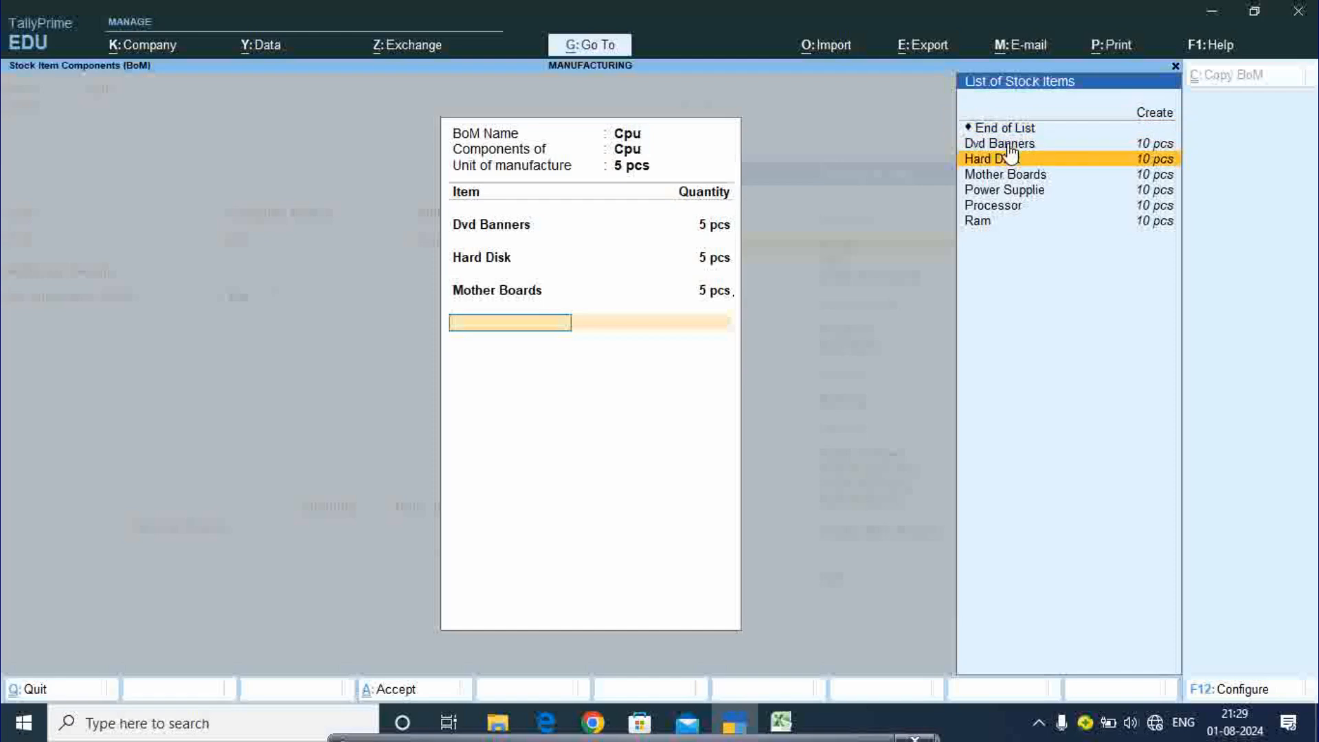
key("Return")
type("5")
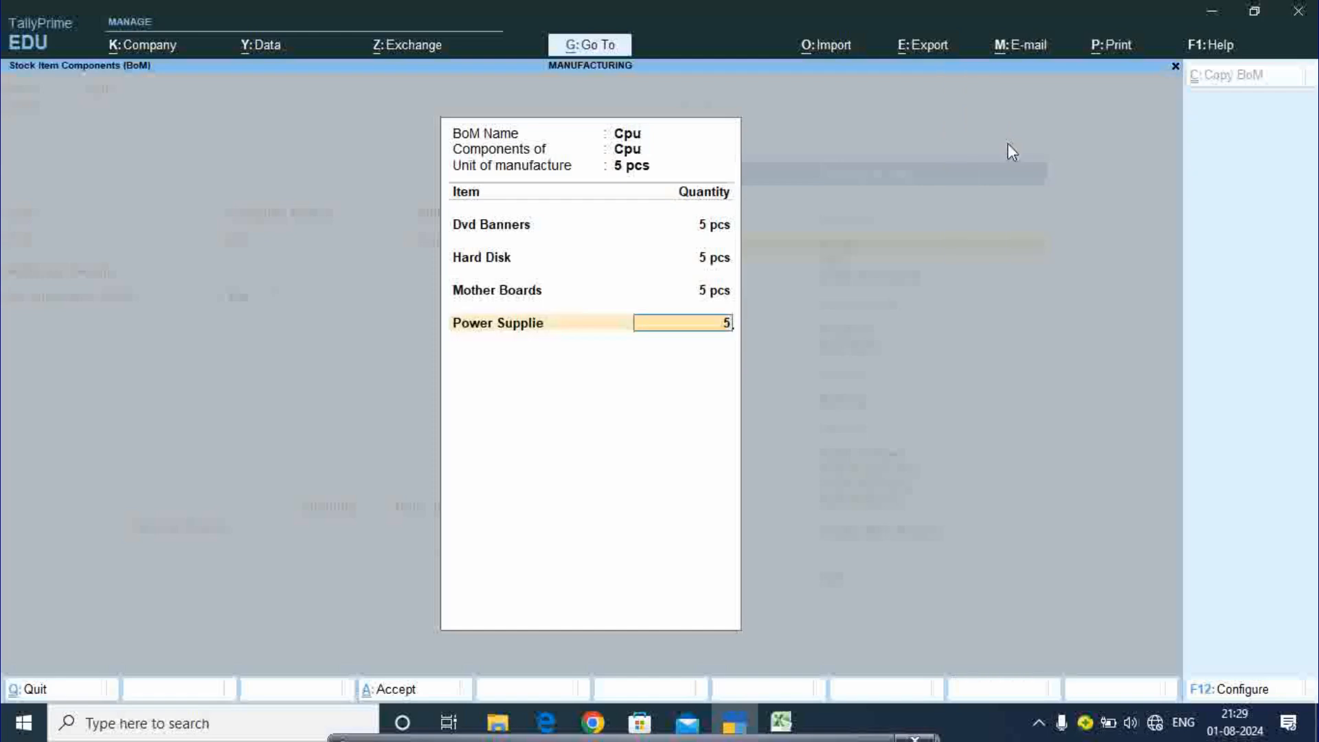
key("Return")
key("Down")
key("Down")
key("Down")
key("Down")
key("Down")
key("Return")
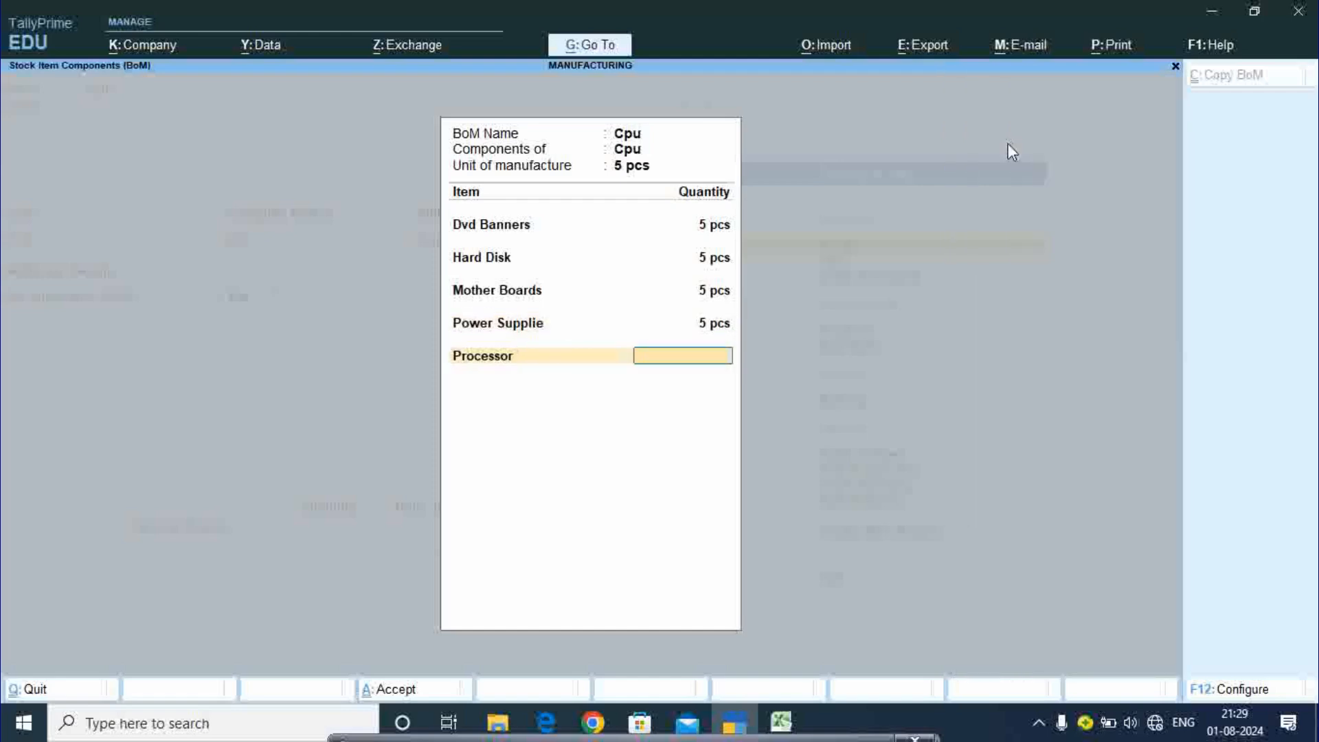
type("5")
key("Return")
key("Down")
key("Down")
key("Down")
key("Down")
key("Down")
key("Down")
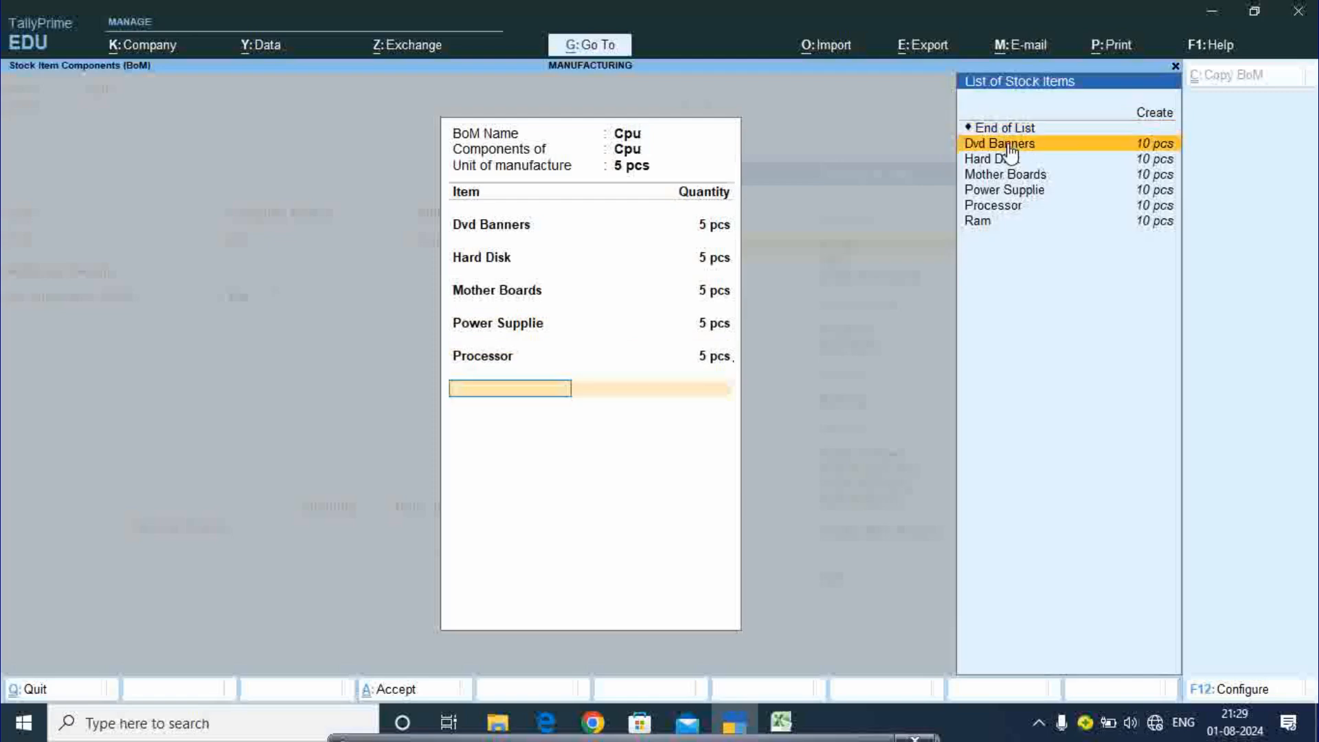
key("Return")
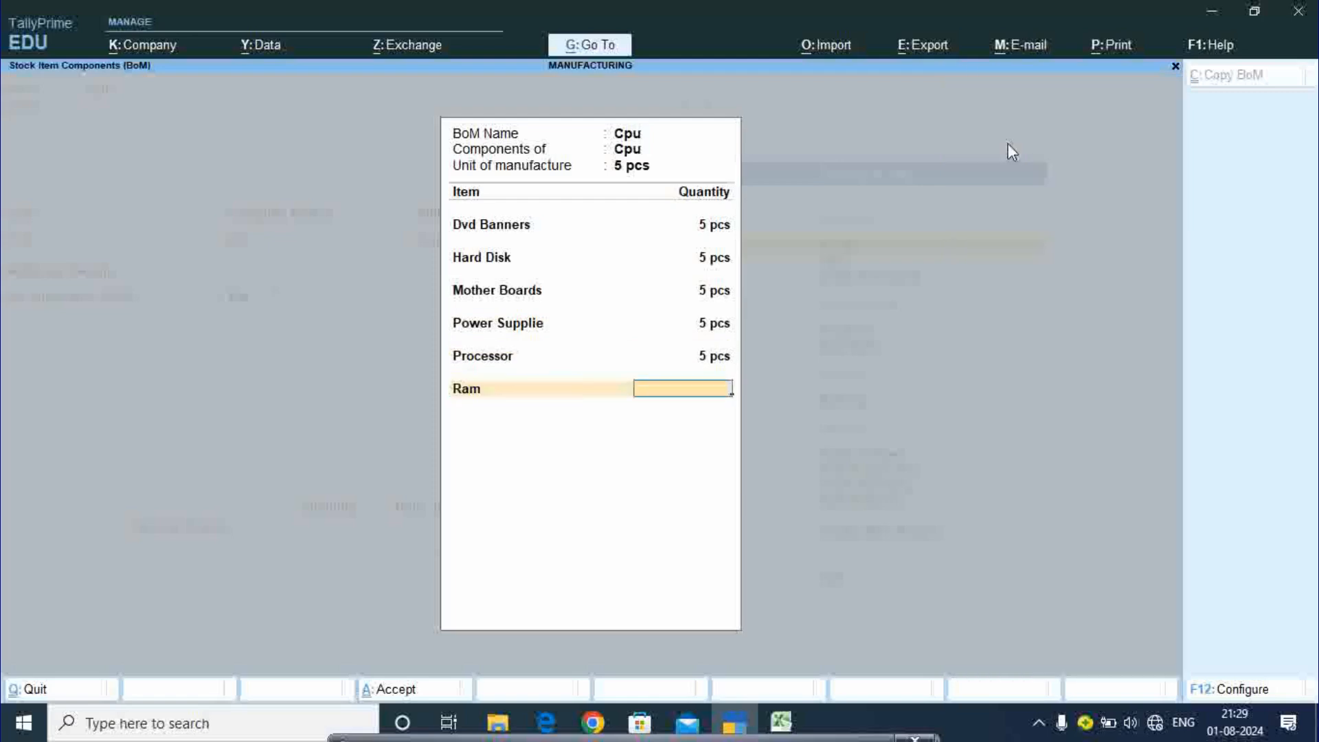
type("5")
key("Return")
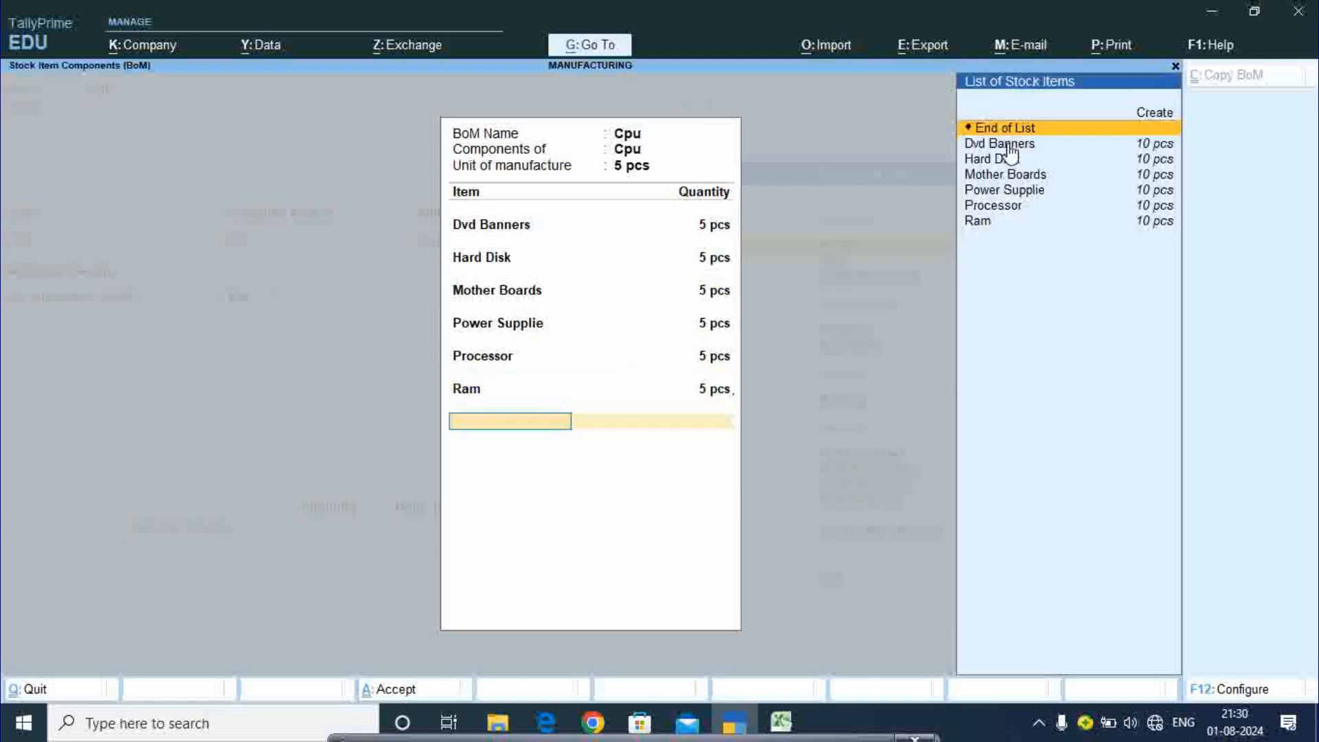
key("Return")
key("Return")
key("Return")
key("Return")
key("Return")
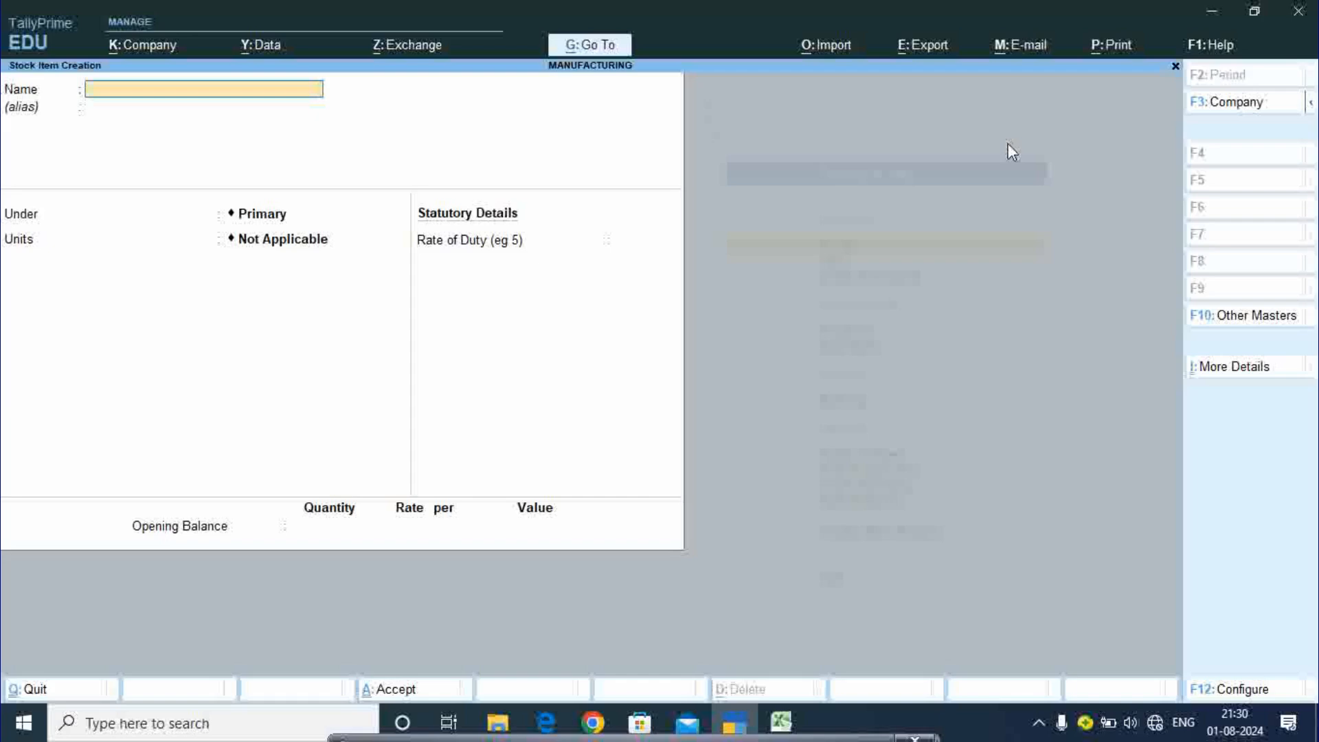
- Quit the stock item form and return to voucher entry from the Gateway of Tally
key("Escape")
key("y")
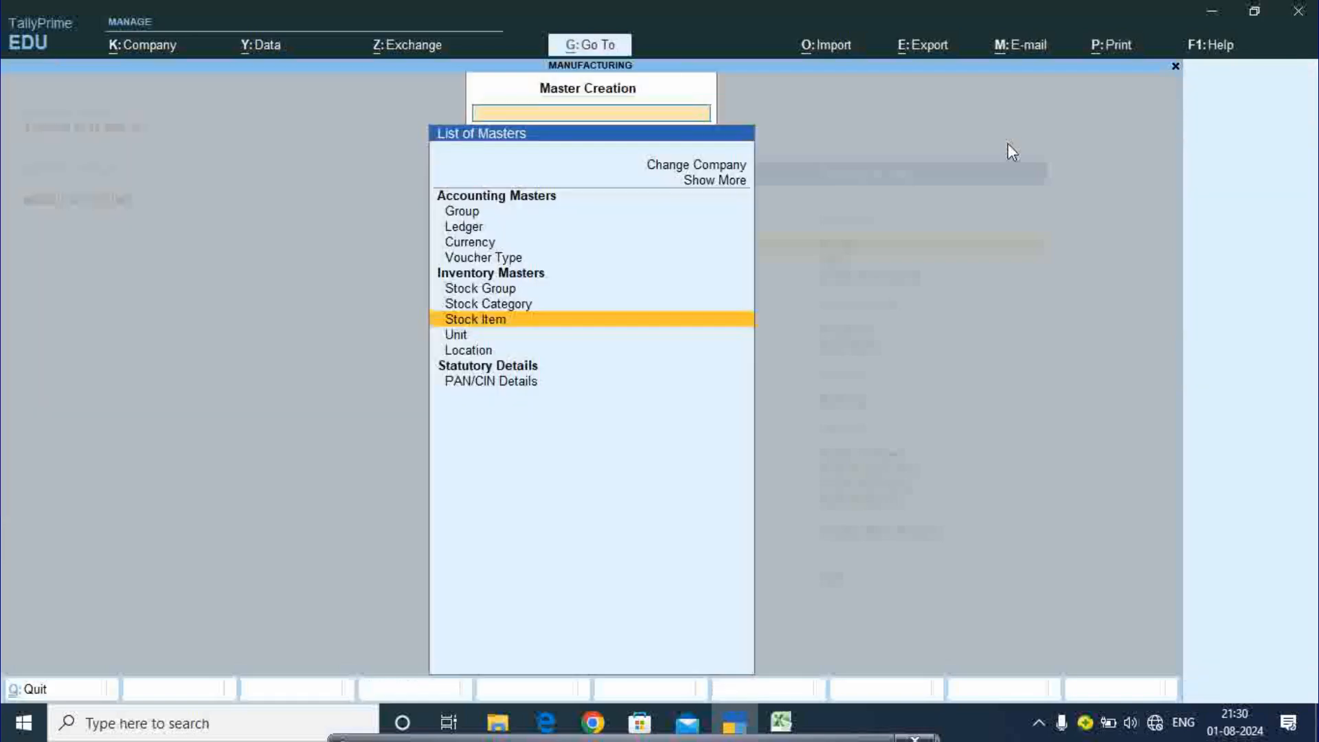
key("Escape")
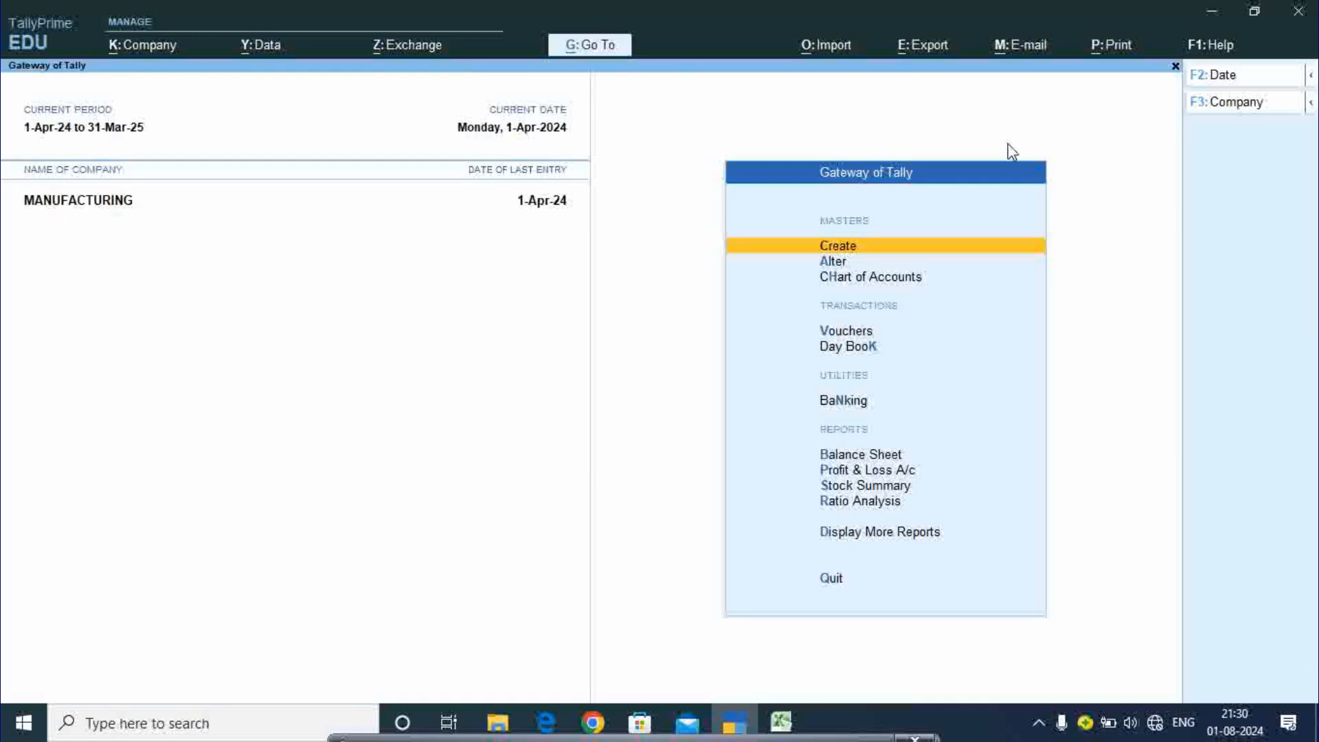
key("Down")
key("Down")
key("Down")
key("Down")
key("Up")
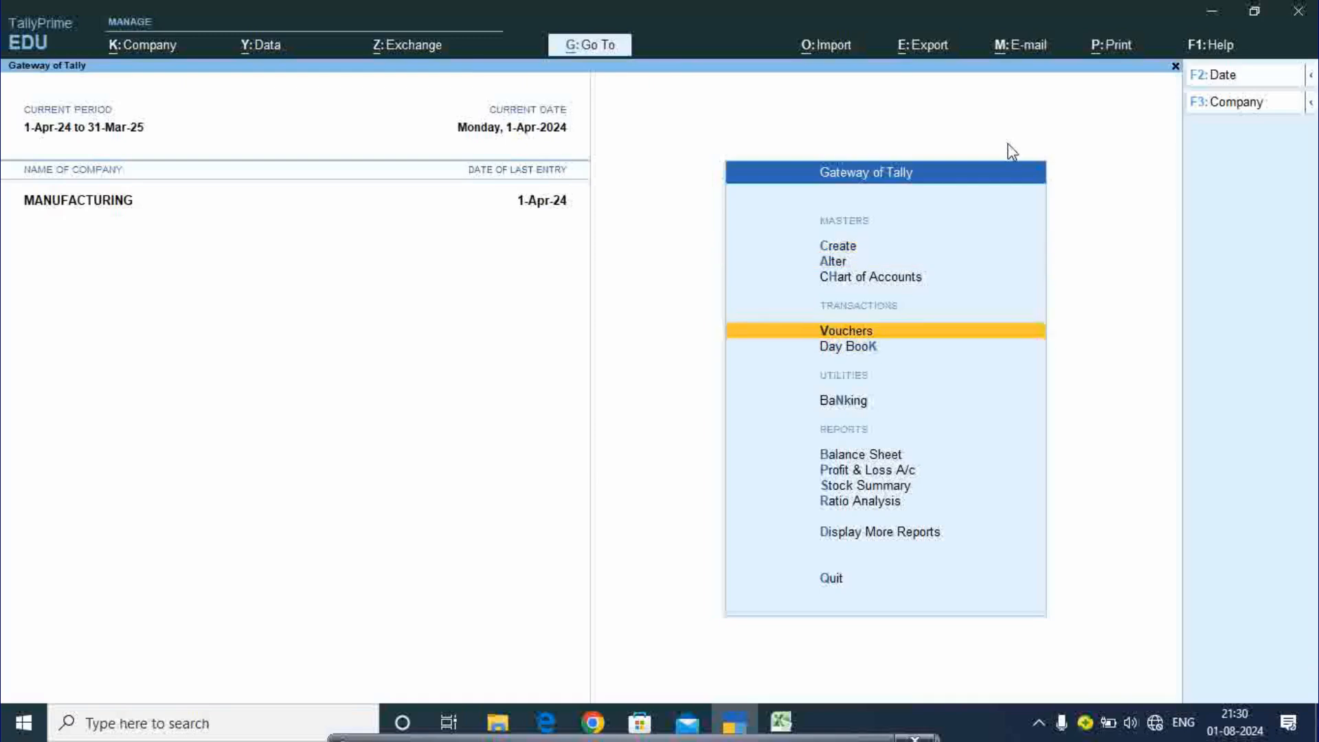
key("Return")
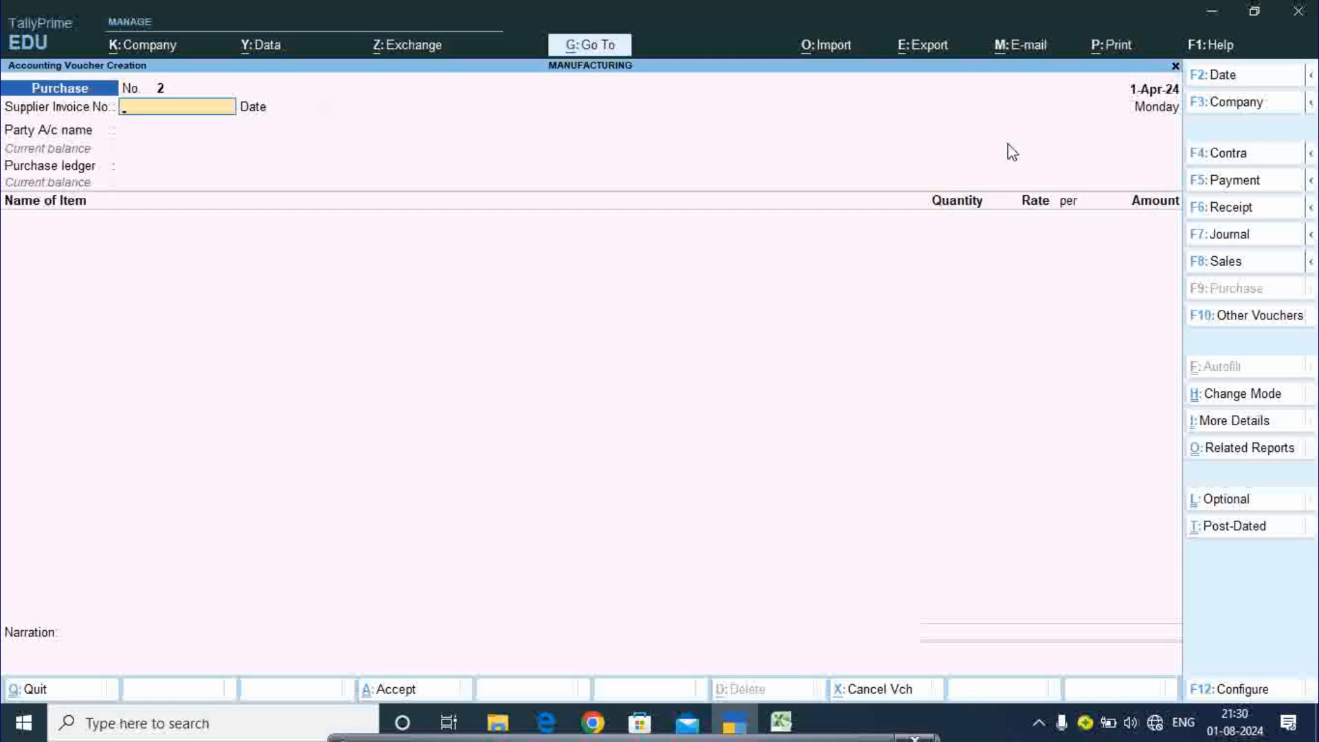
- Switch the voucher type through Credit Note to Journal, then reveal the inventory voucher types
key("alt+F6")
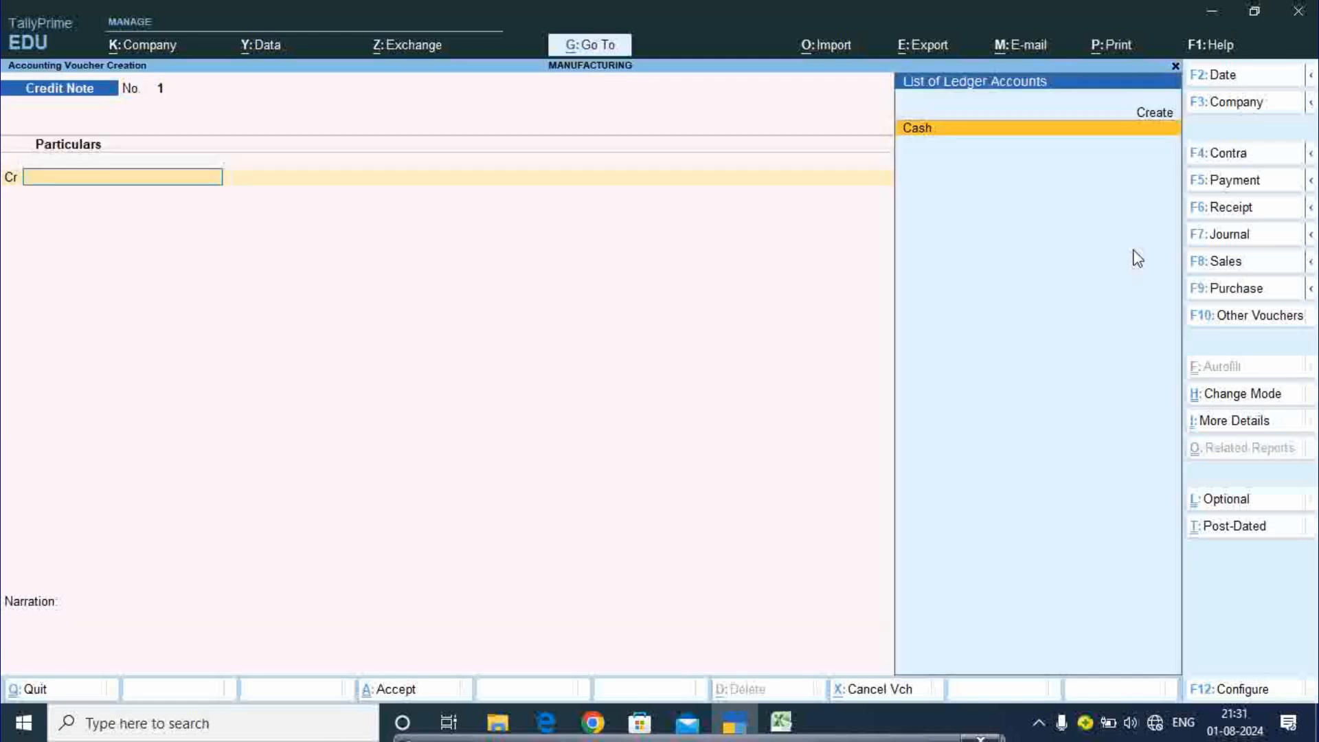
key("F7")
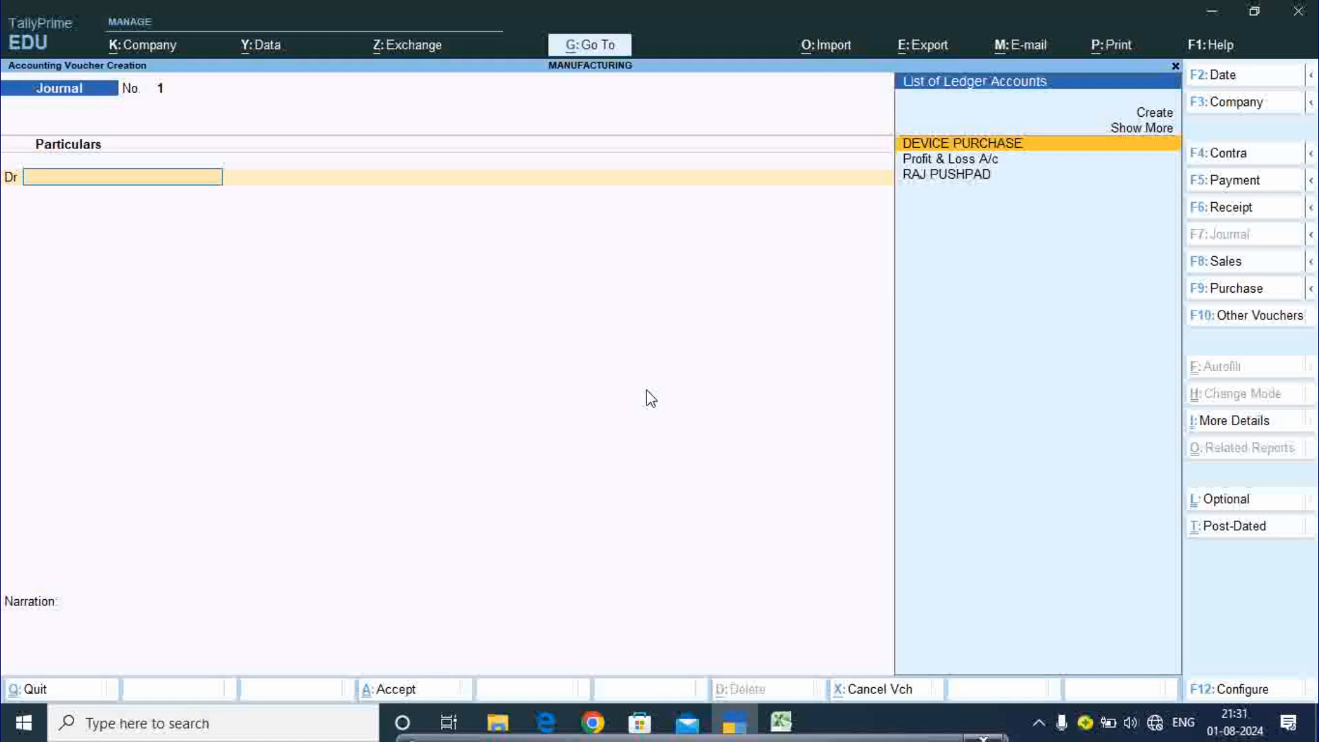
key("alt")
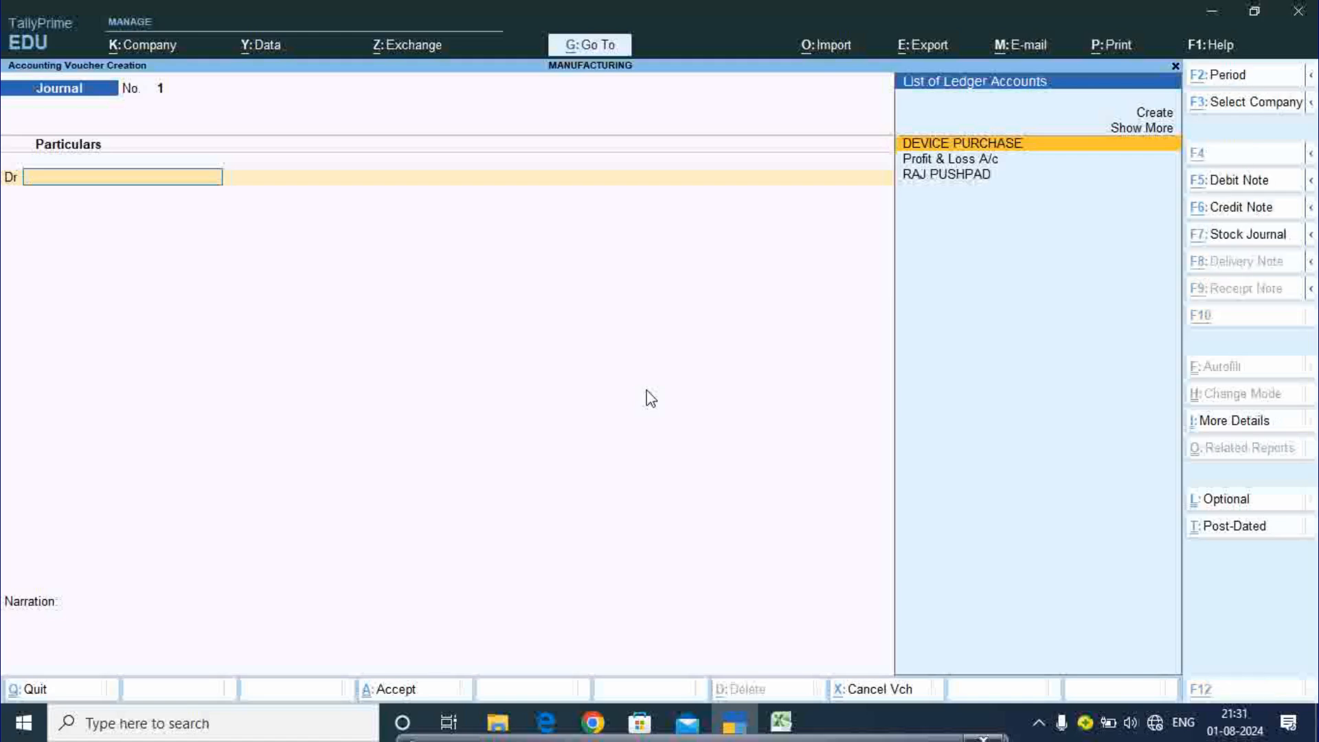
- Change the voucher type to Manufacturing using Alt+F7
key("alt+F7")
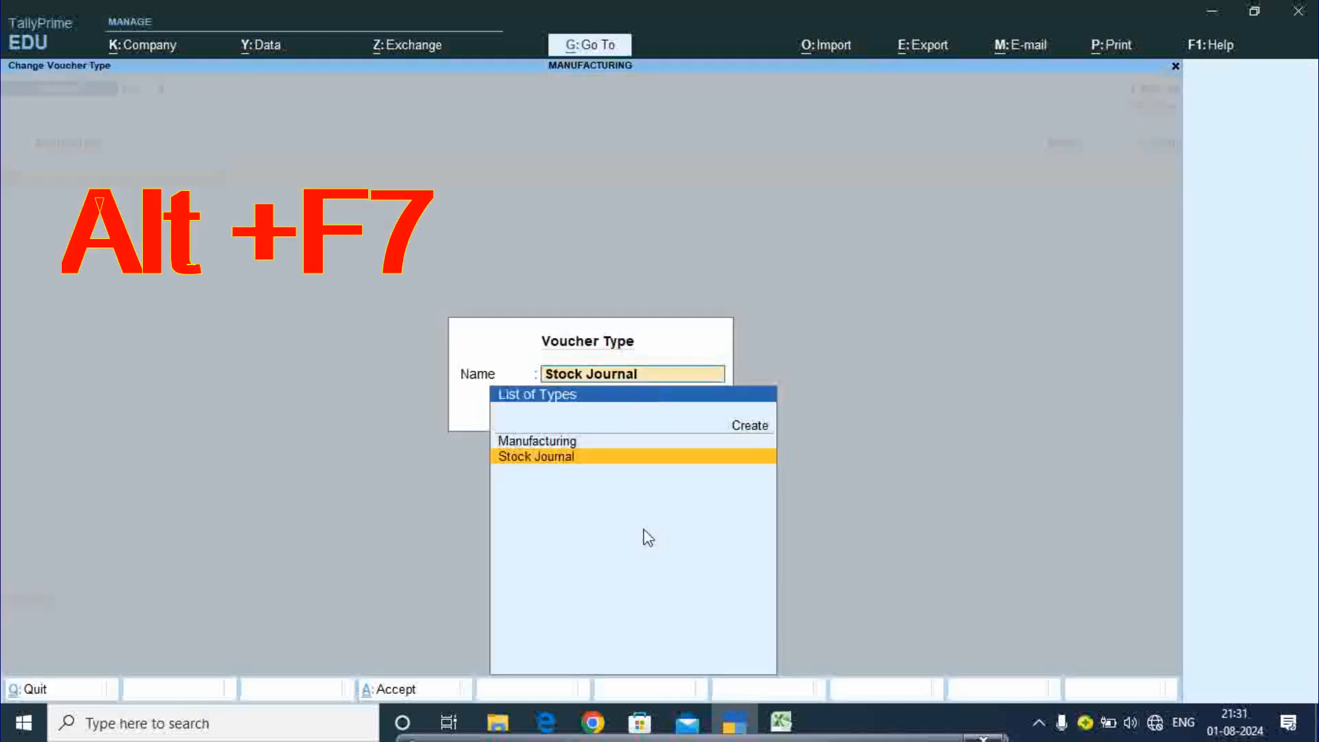
key("Up")
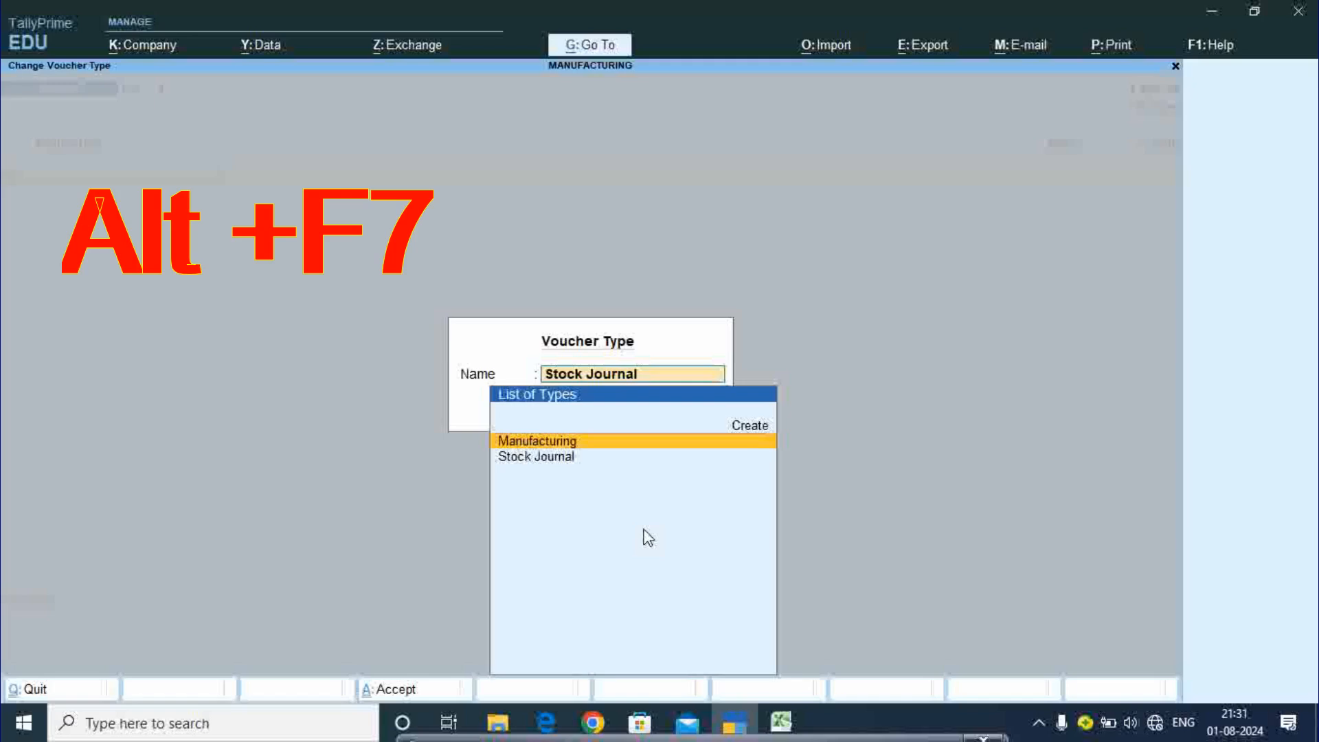
key("Return")
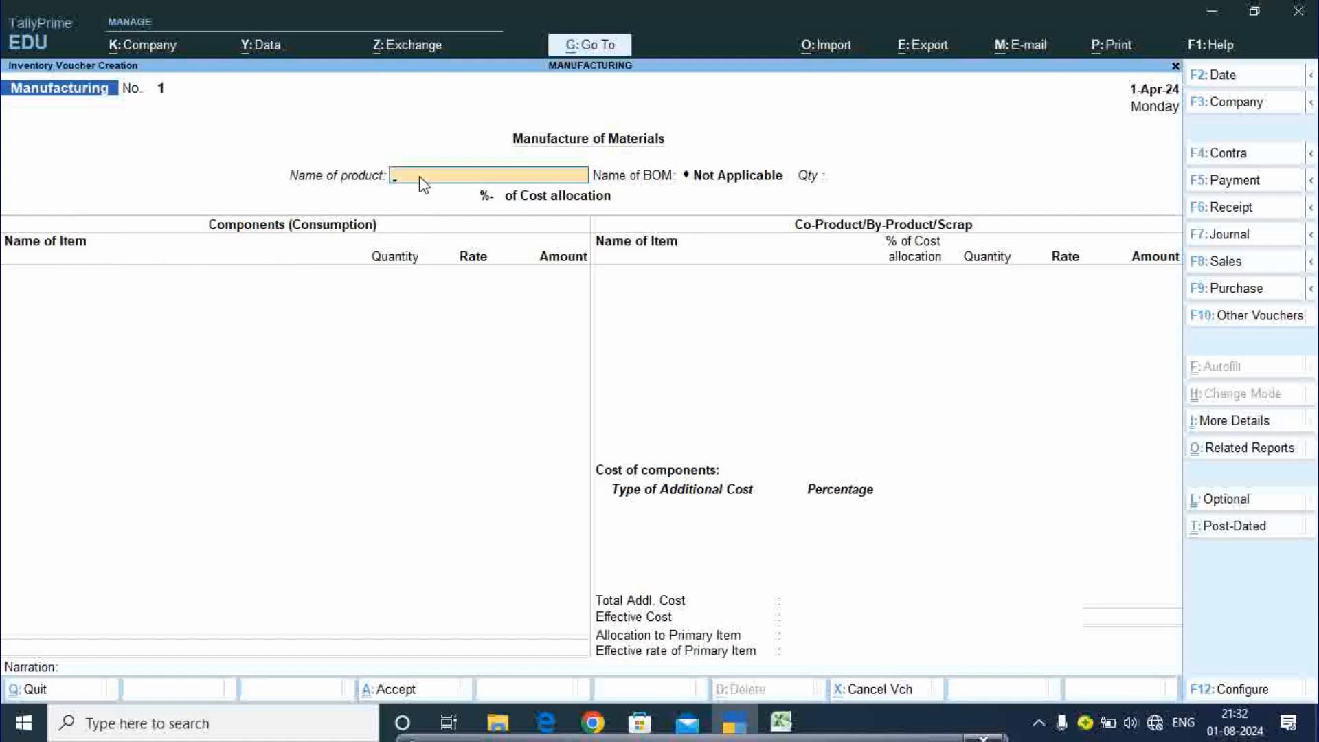
- Manufacture 5 pcs of Cpu, accepting its six BOM components at 31,000 total cost
type("C")
key("Return")
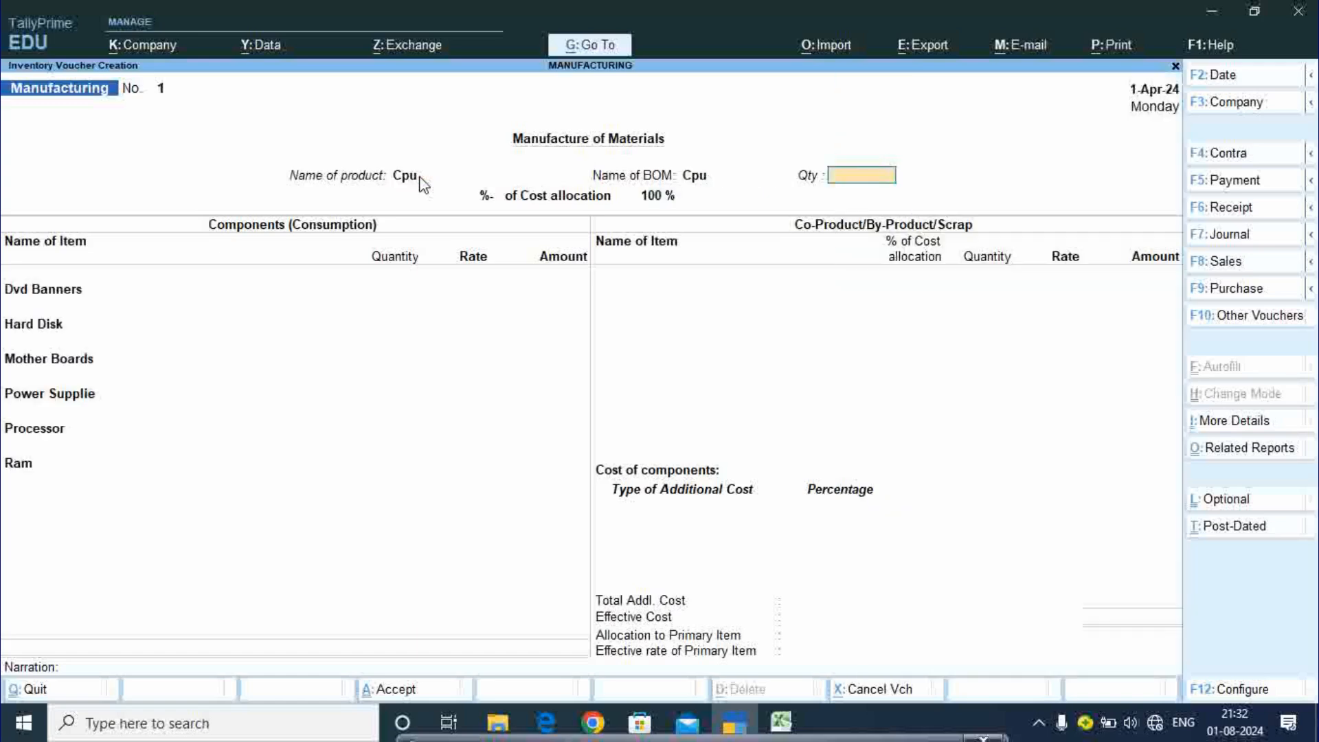
type("5")
key("Return")
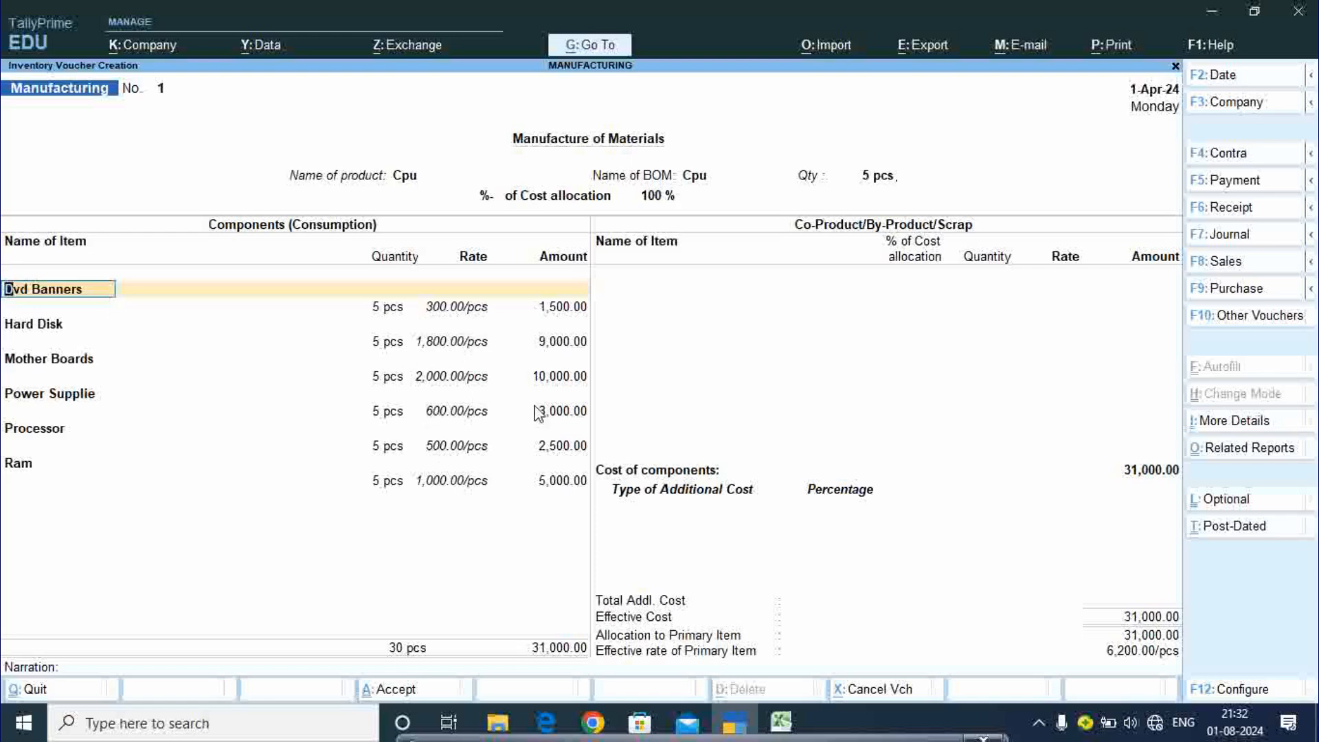
key("Return")
key("Return")
key("Return")
key("Return")
key("Return")
key("Return")
key("Return")
key("Return")
key("Return")
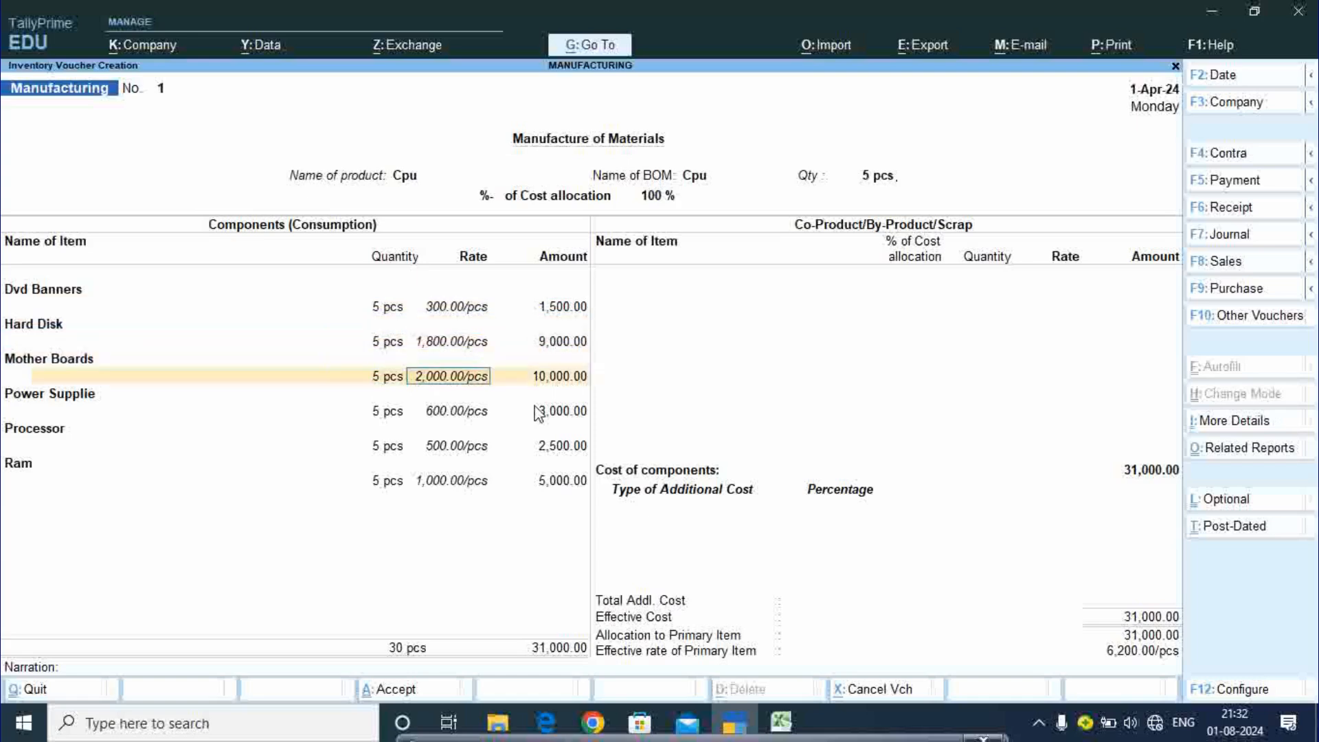
key("Return")
key("Return")
key("Return")
key("Return")
key("Return")
key("Return")
key("Return")
key("Return")
key("Return")
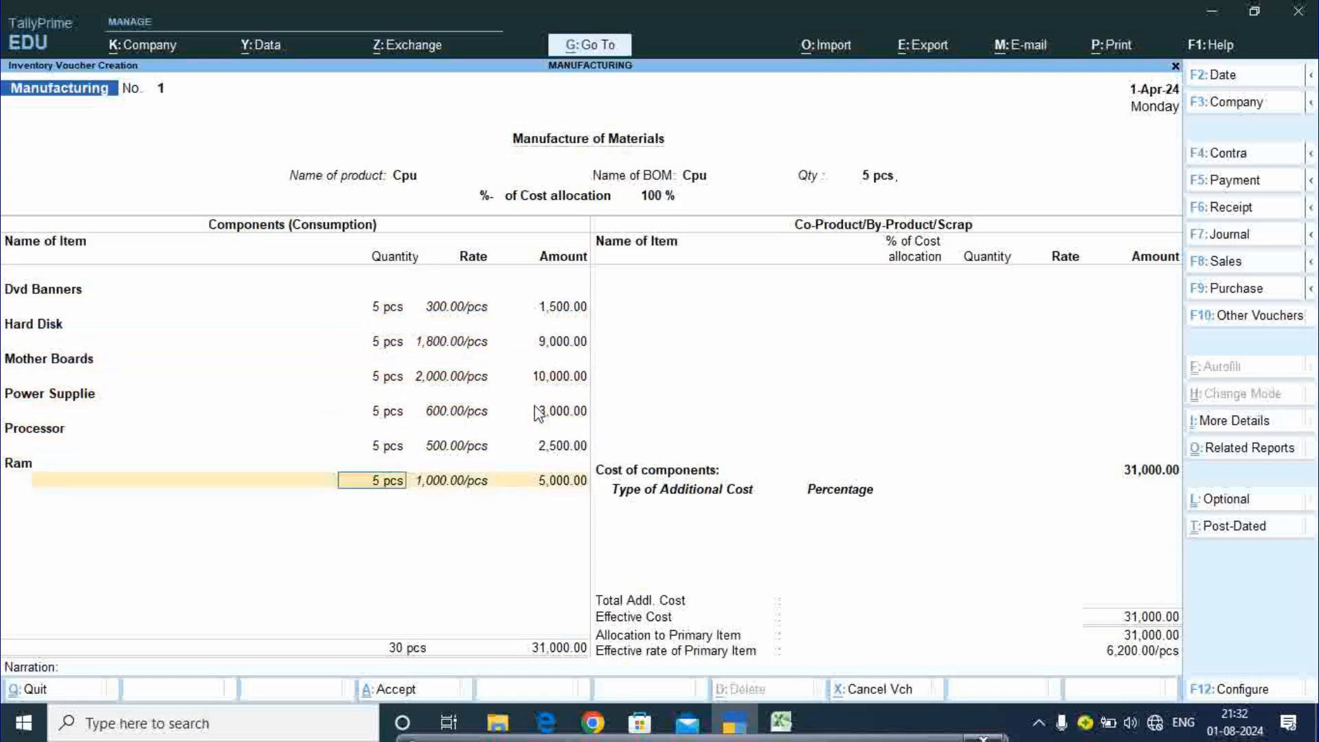
key("Return")
key("Return")
key("Return")
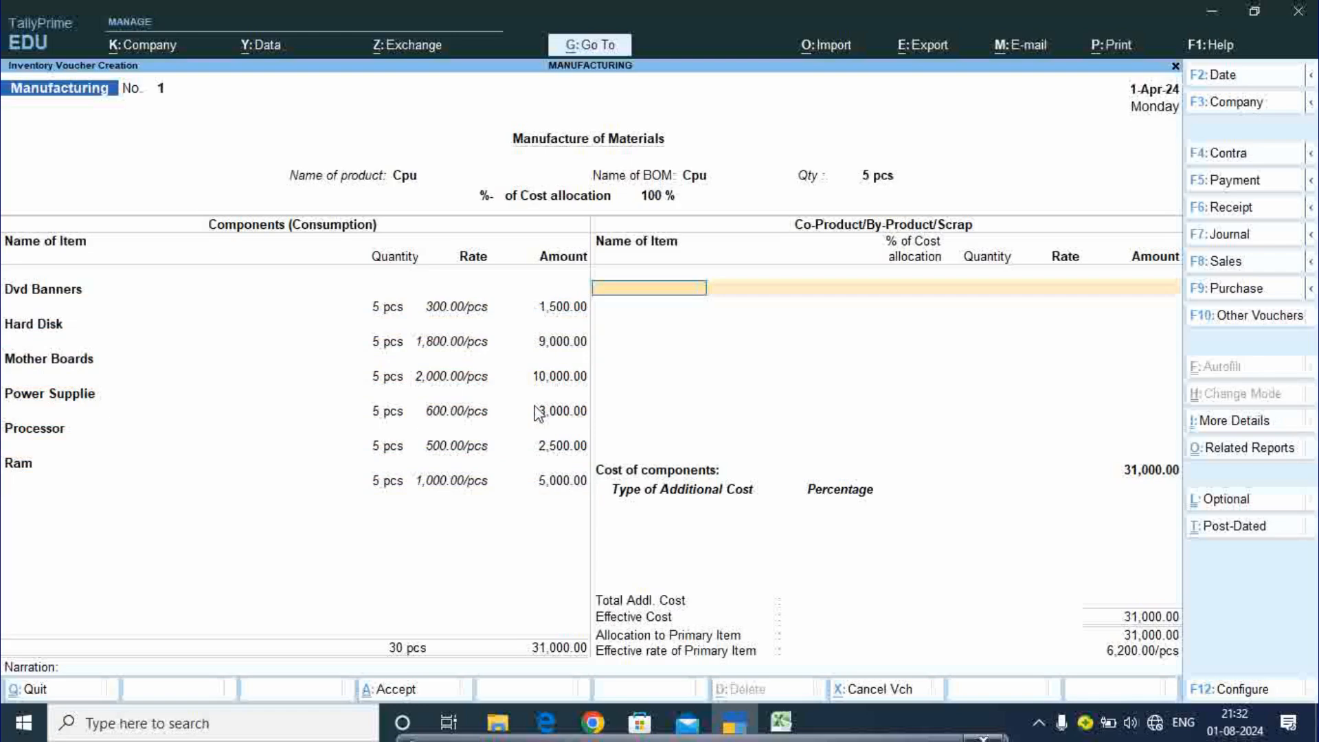
key("Return")
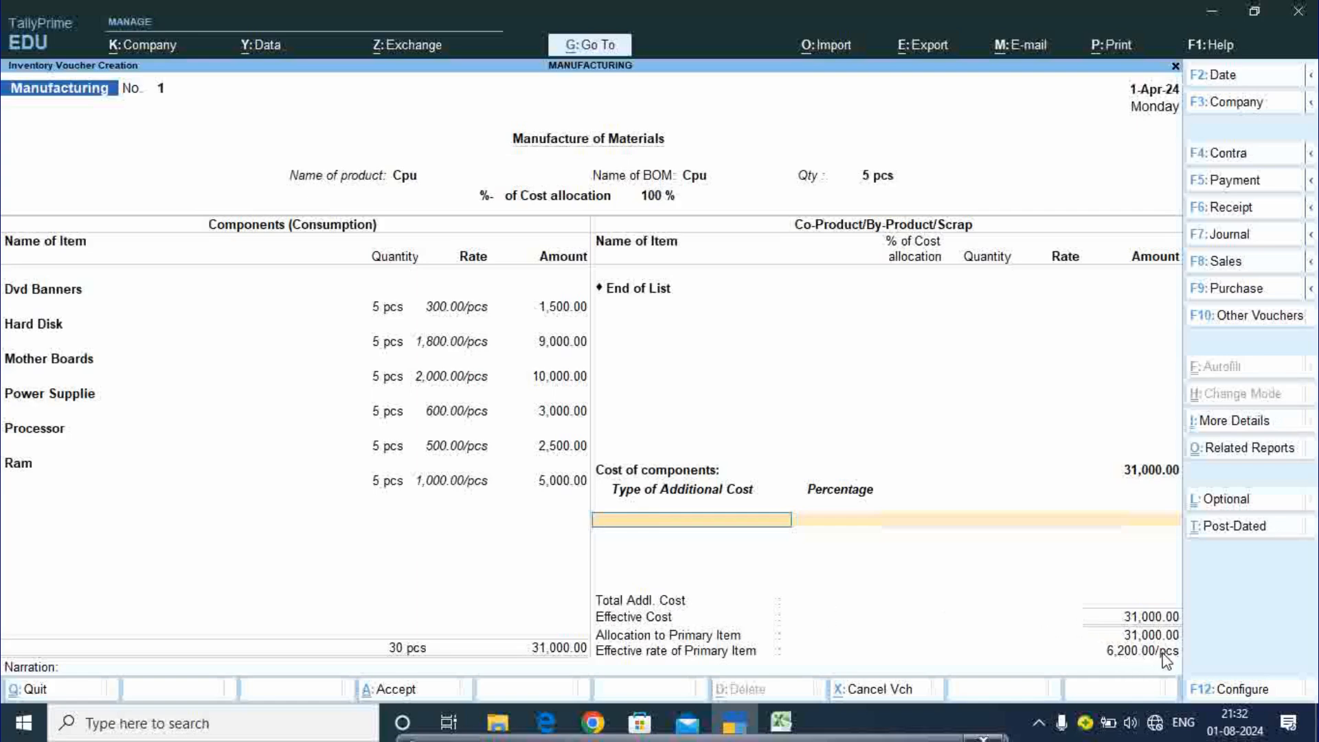
key("super+plus")
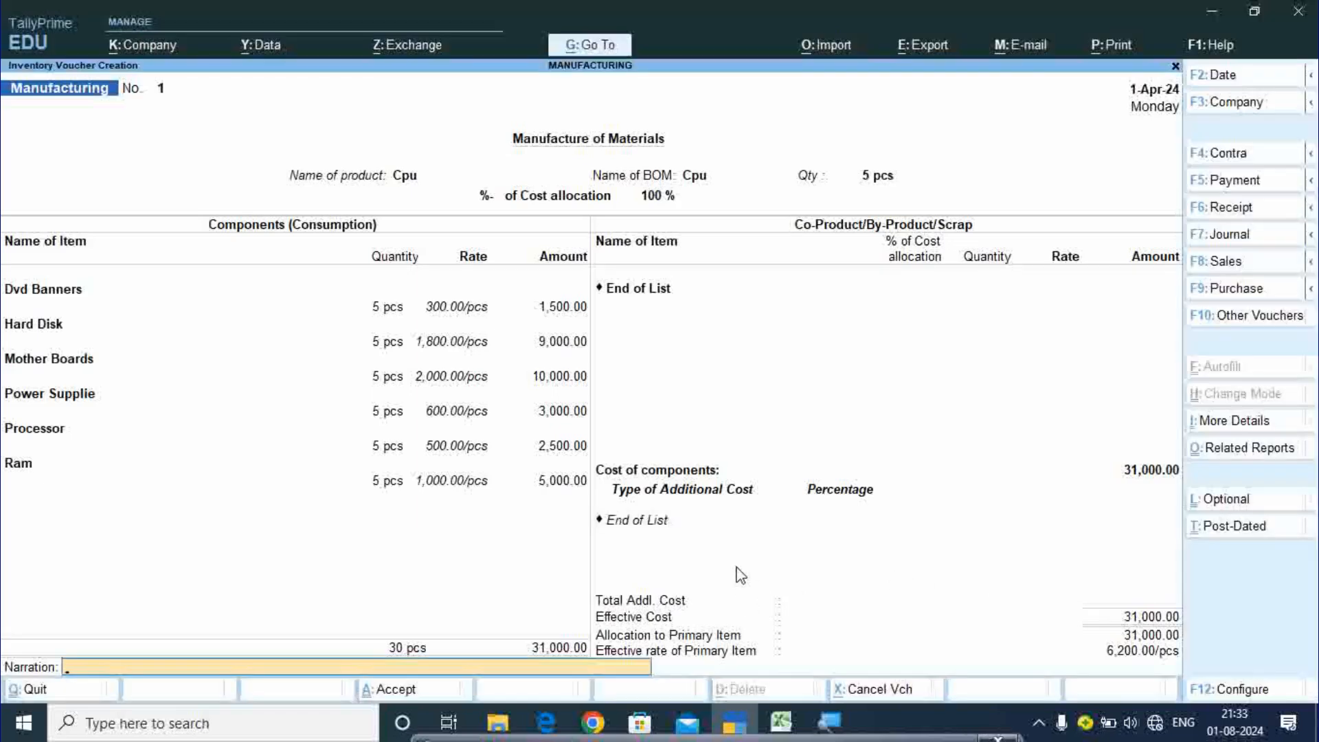
key("BackSpace")
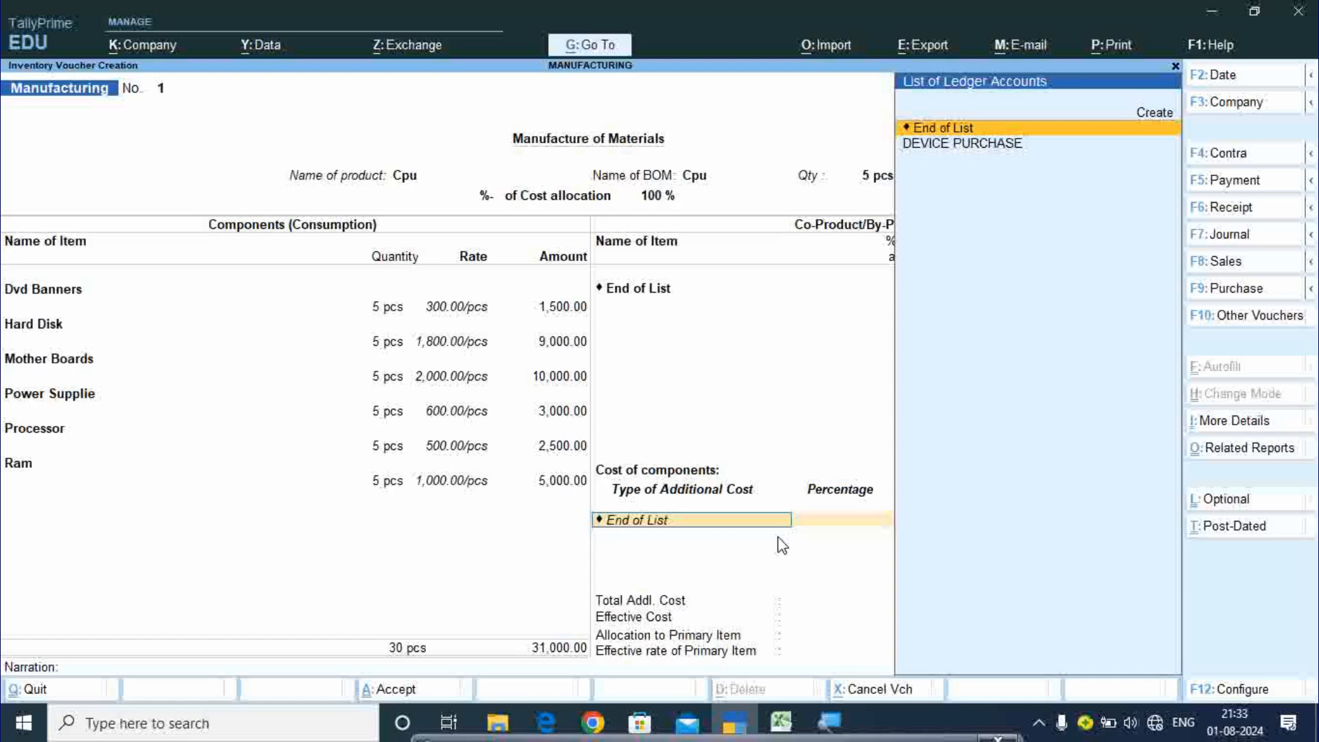
- Create a 'Servic Charge' ledger under Indirect Incomes as the voucher's additional cost
key("alt")
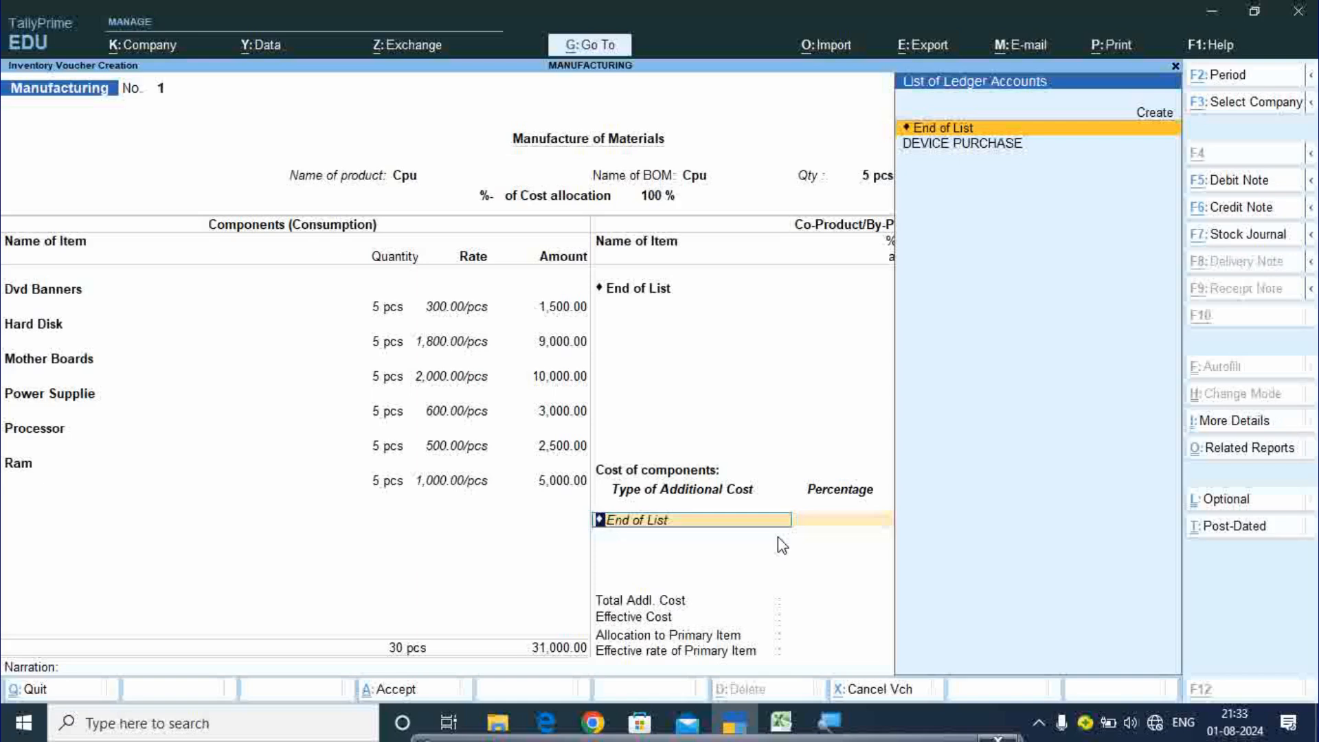
key("alt+c")
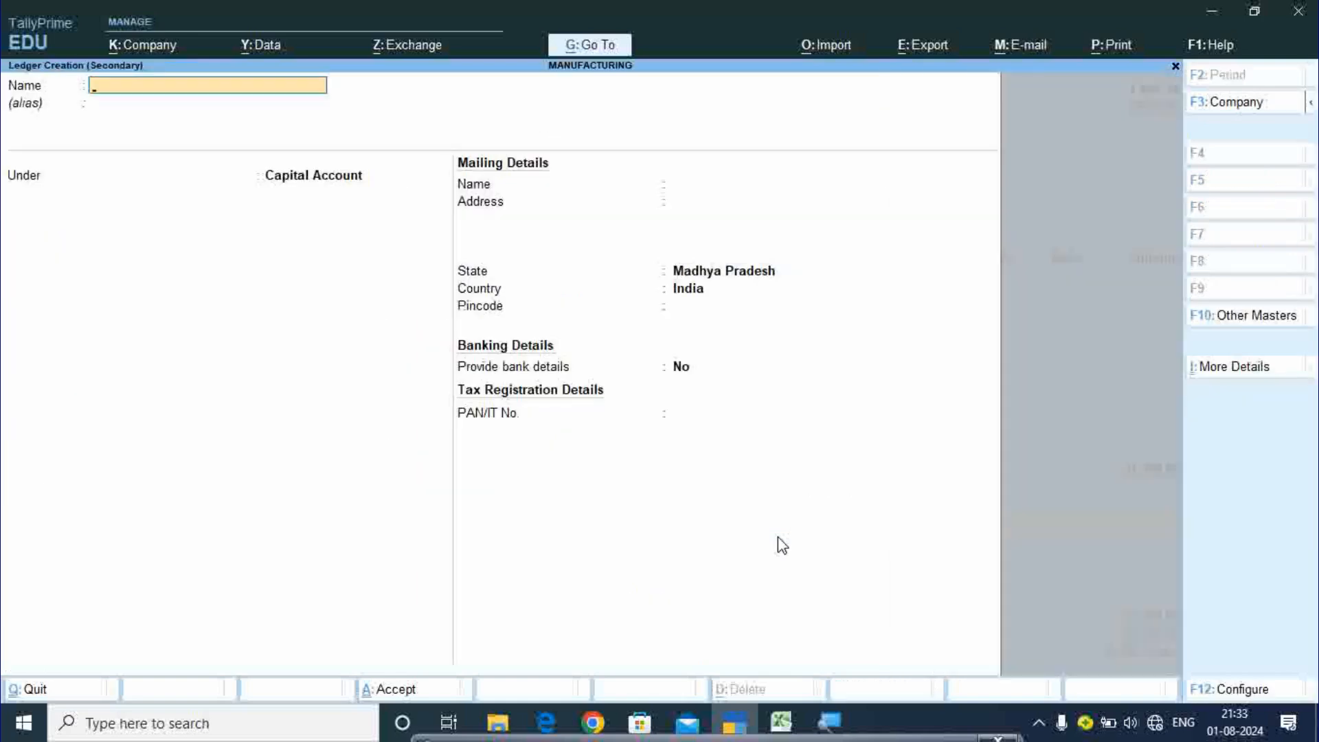
type("Servic Charg")
type("e")
key("Return")
key("Return")
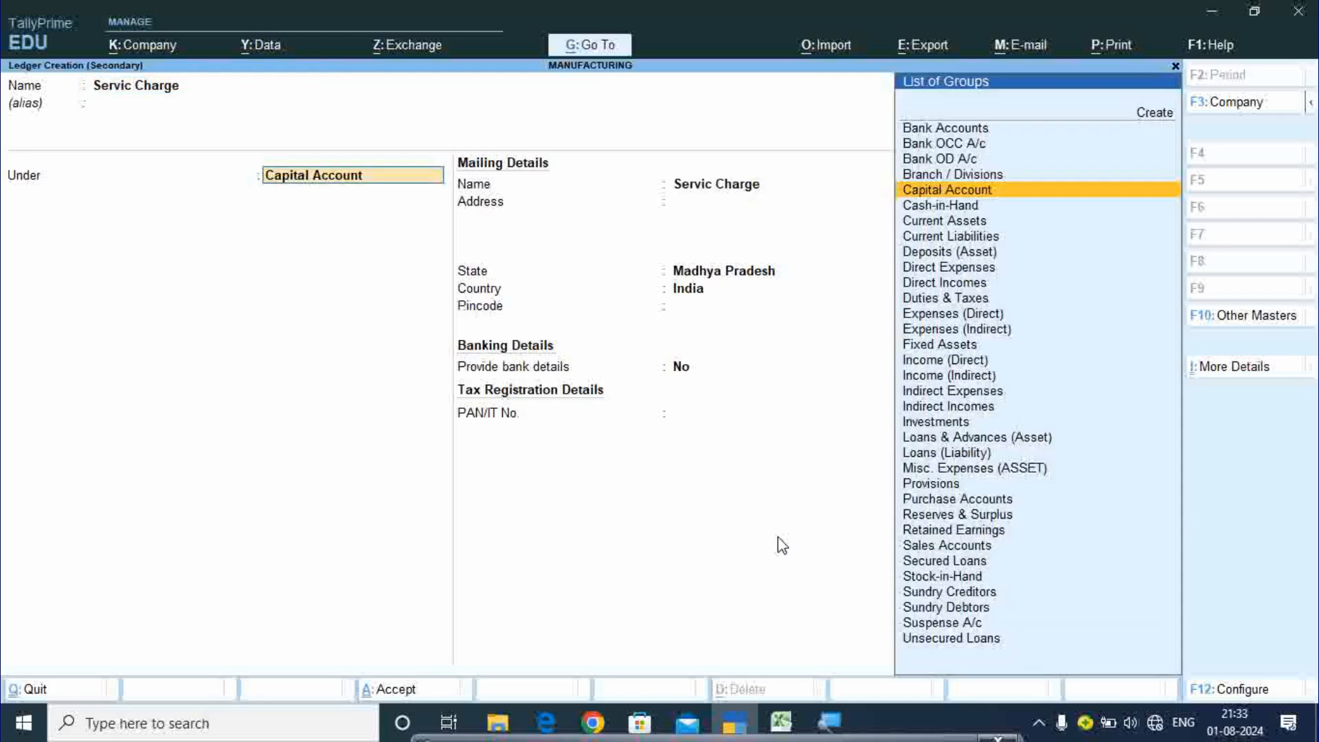
type("In")
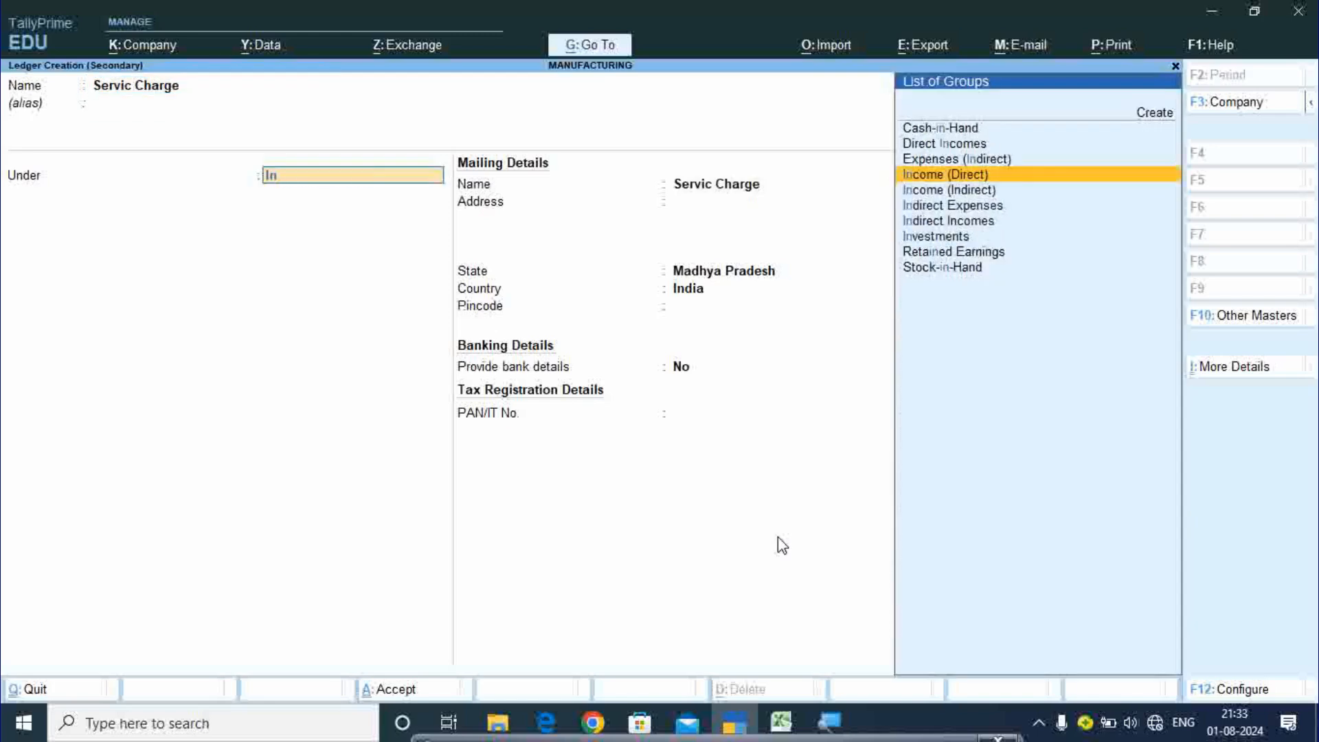
key("Down")
key("Down")
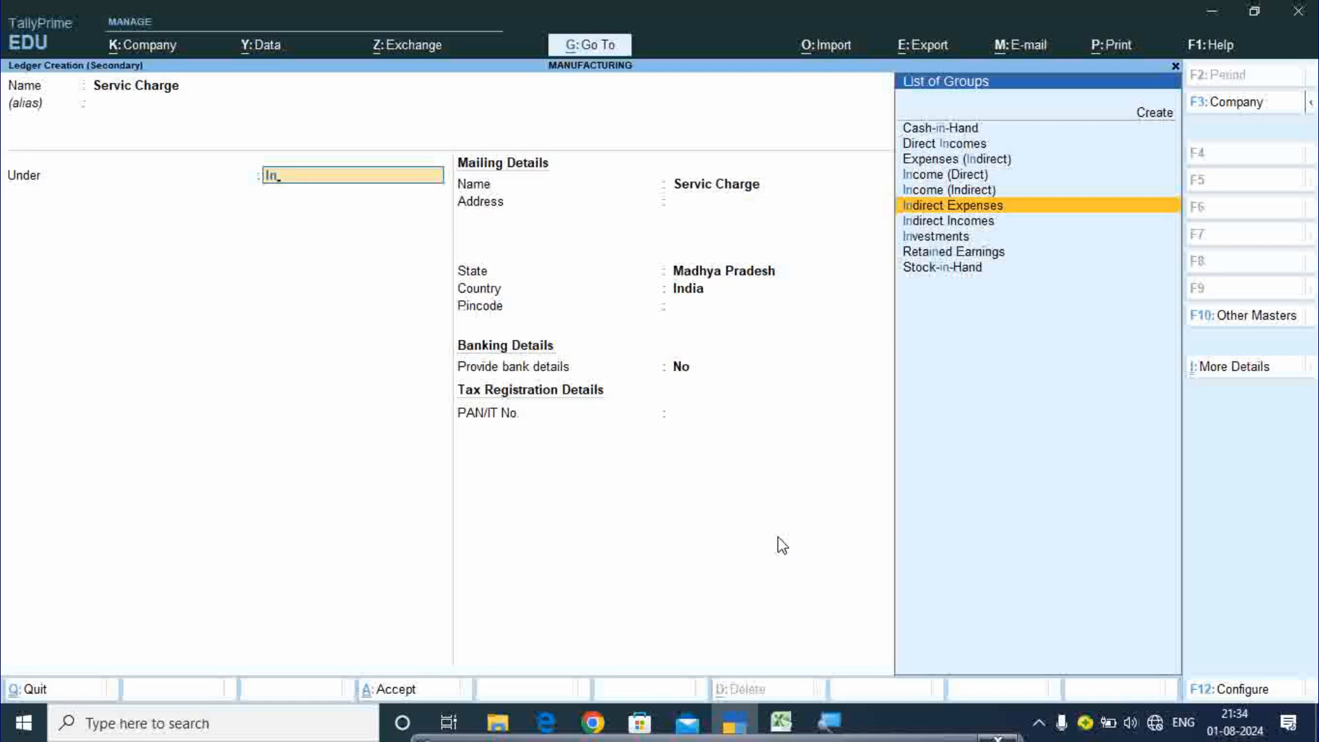
key("Down")
key("Return")
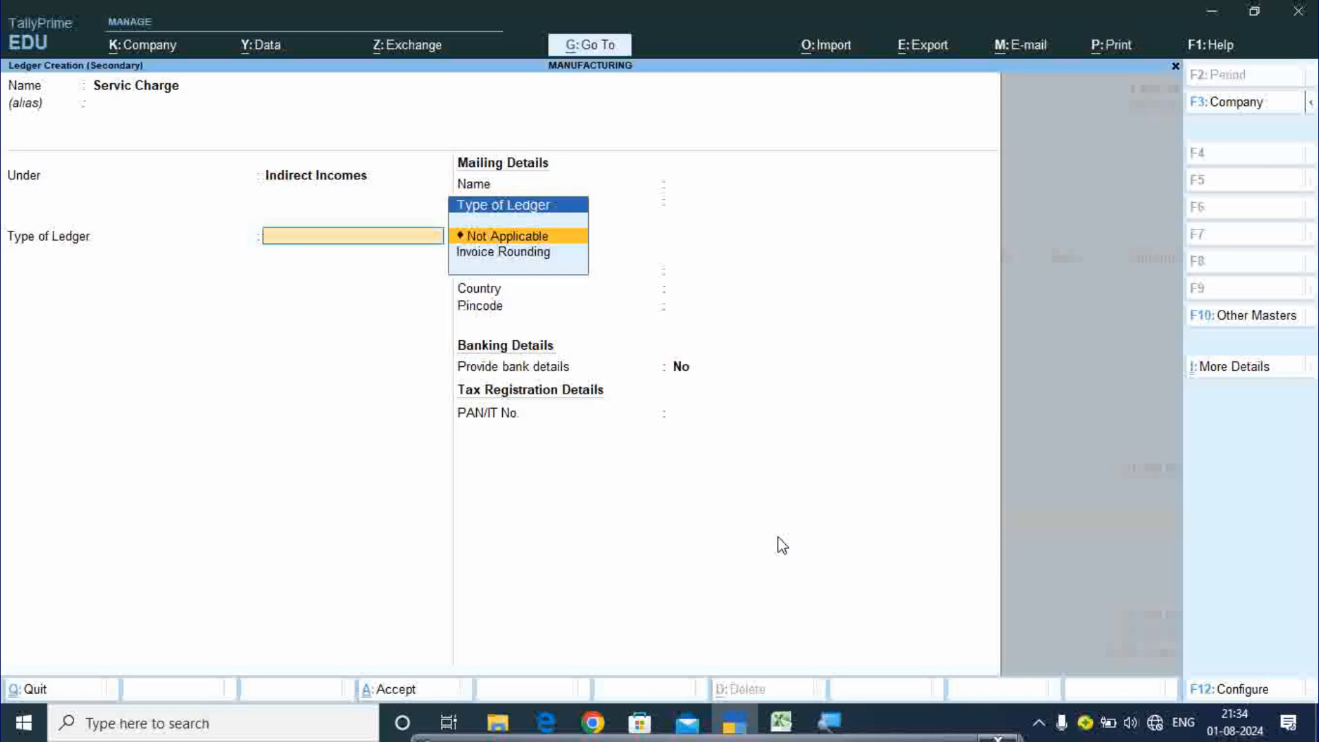
key("Return")
key("ctrl+a")
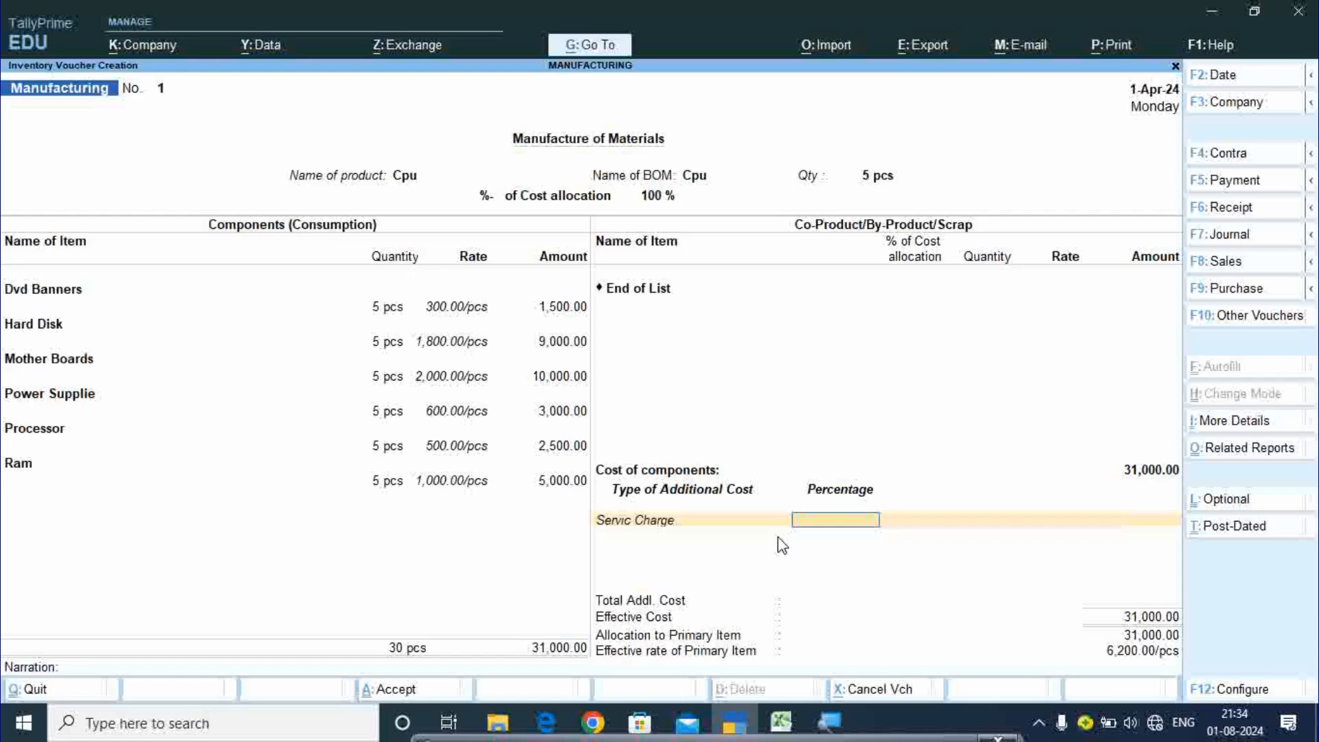
- Change Servic Charge from 5% to 1% (310.00) and save the Cpu manufacturing voucher
type("5")
key("Return")
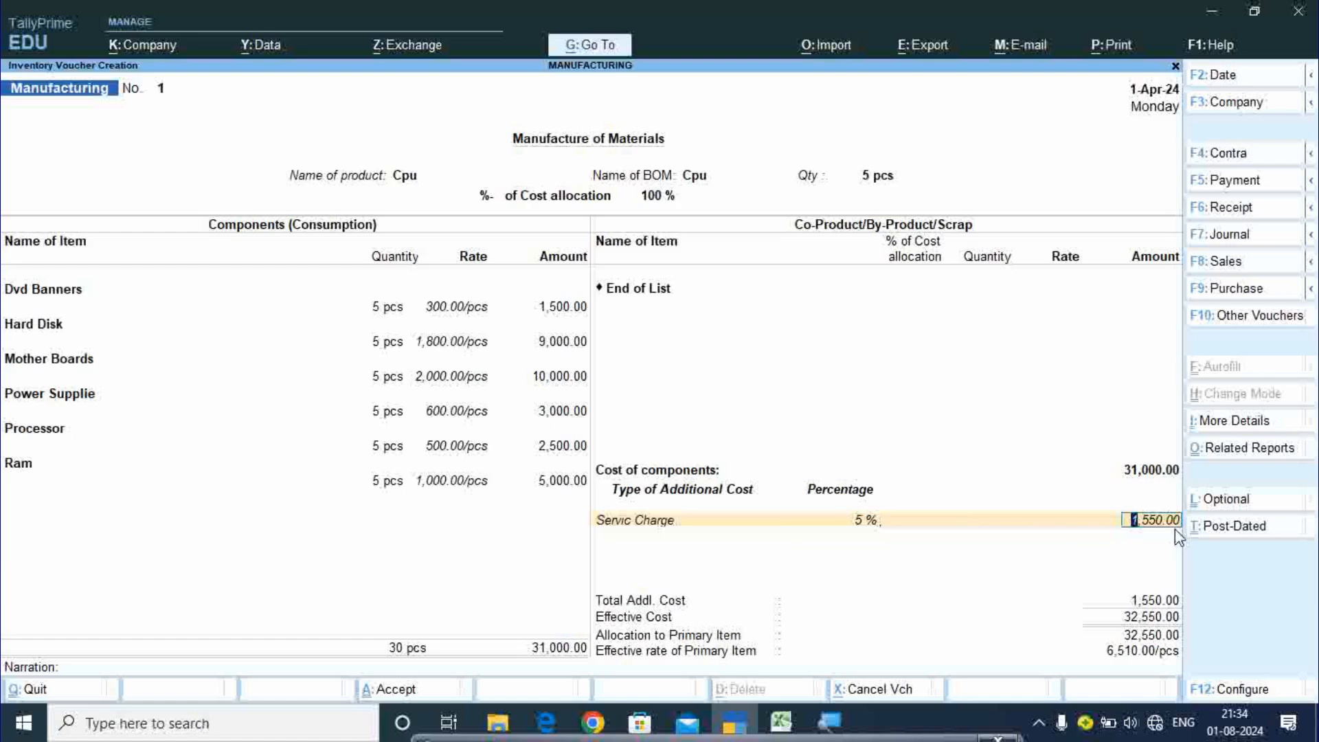
key("BackSpace")
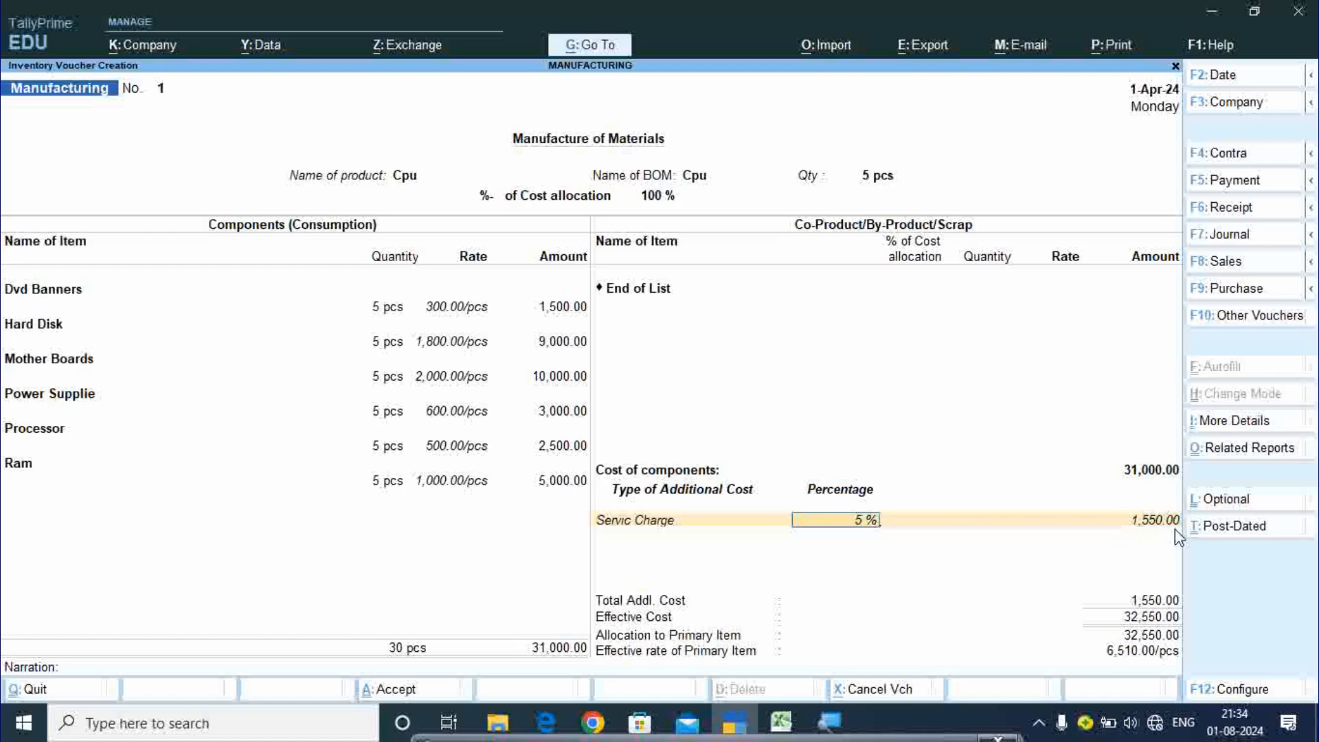
type("1")
key("Return")
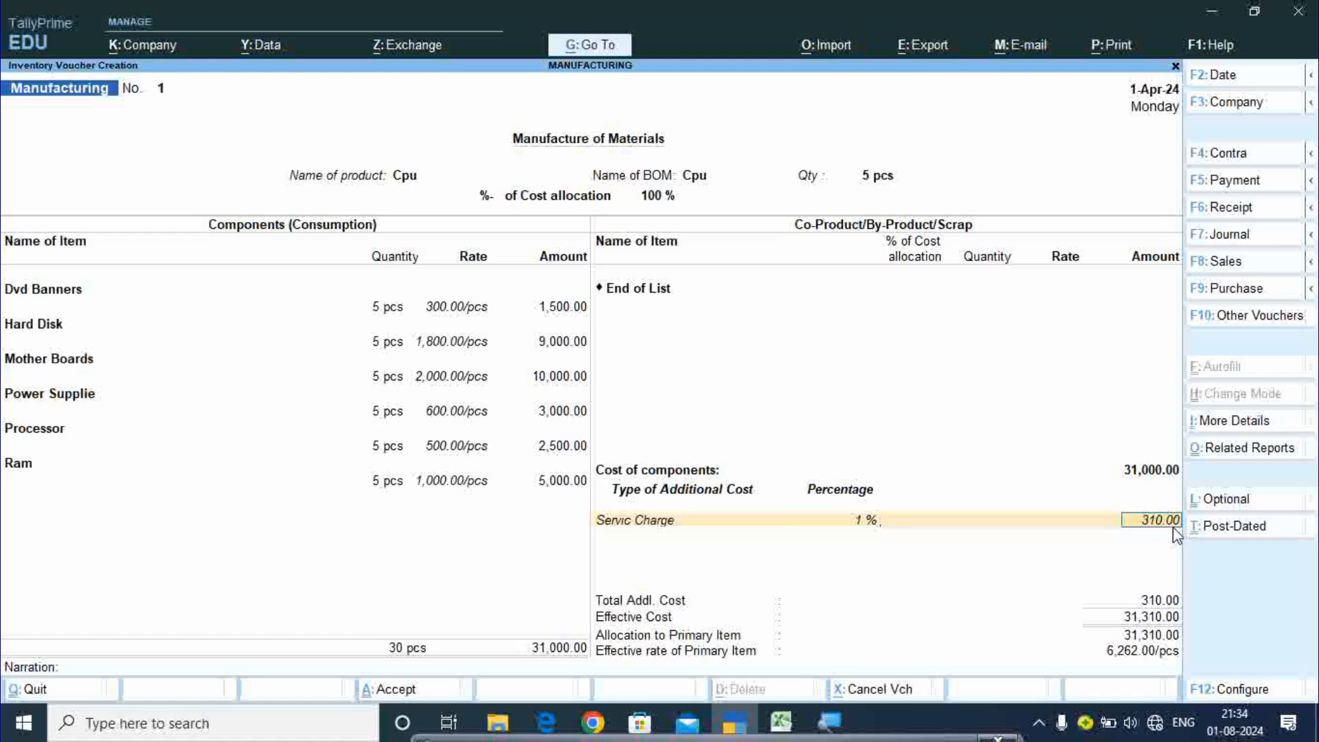
key("Return")
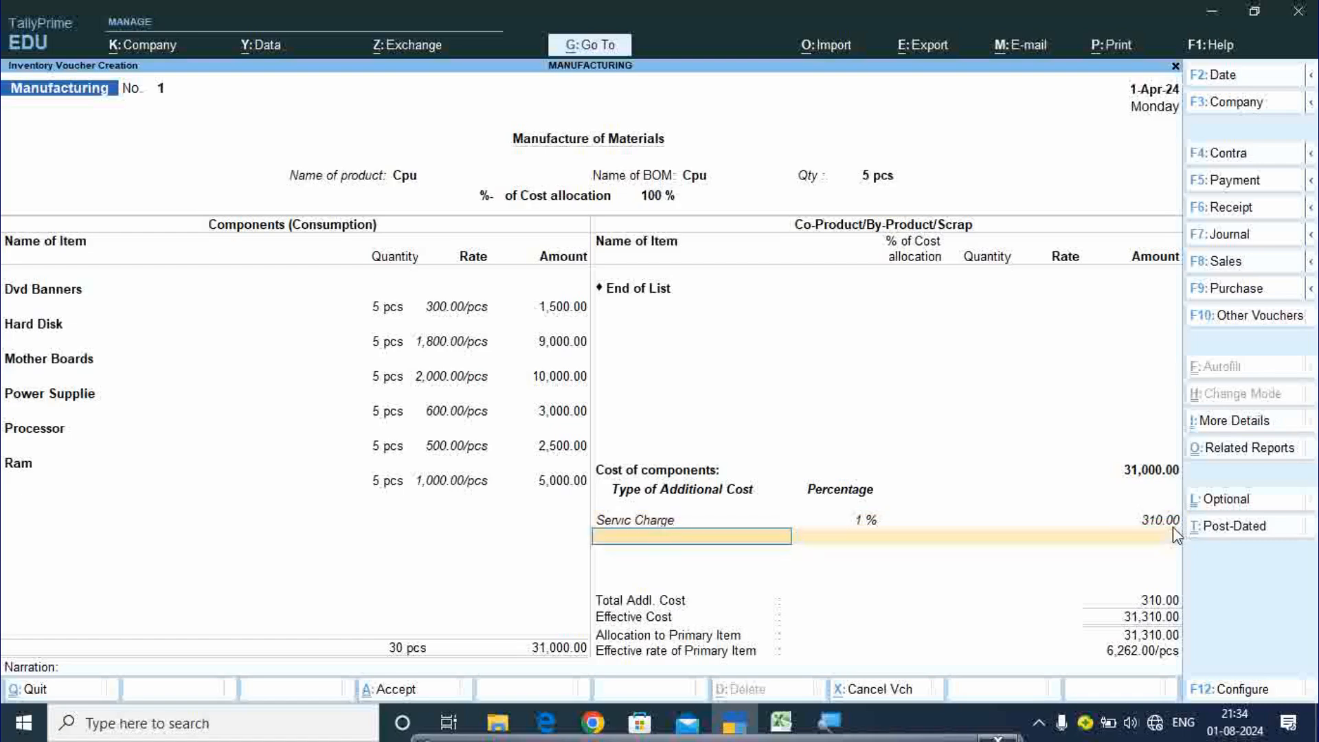
key("Return")
key("Return")
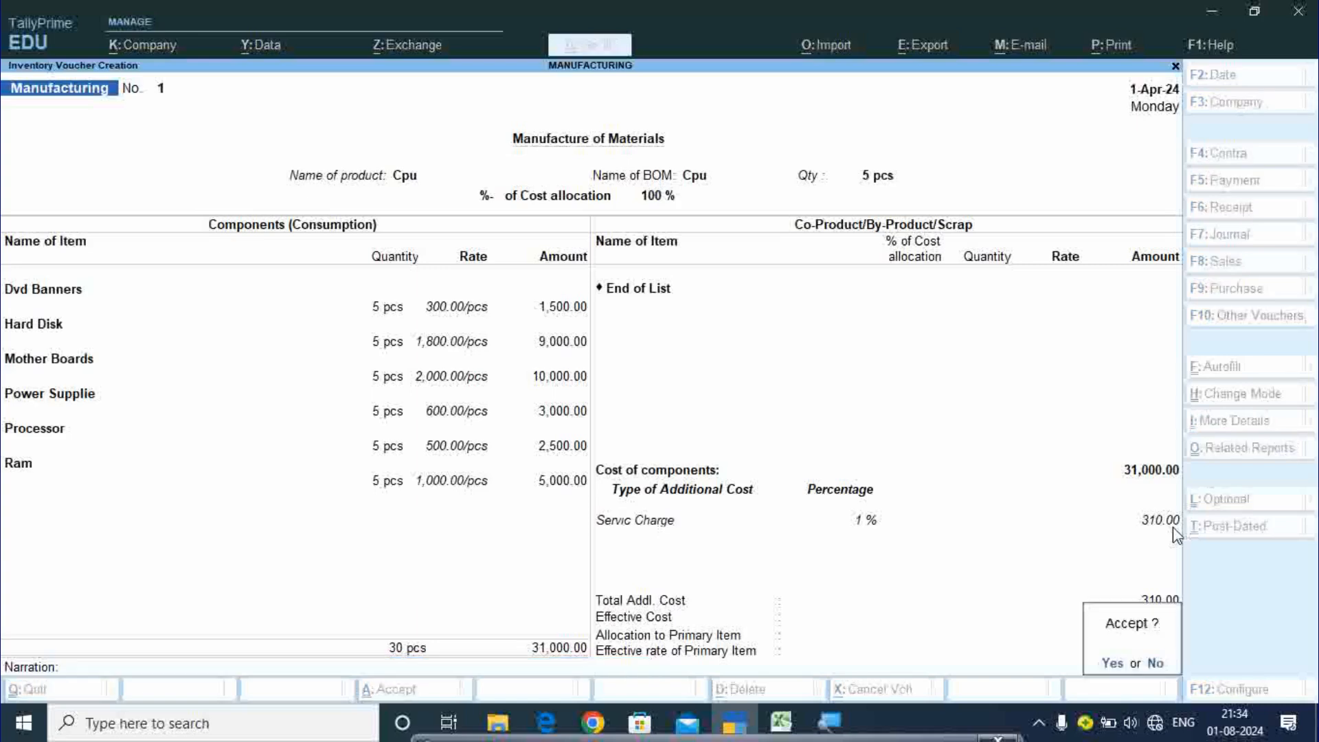
key("Return")
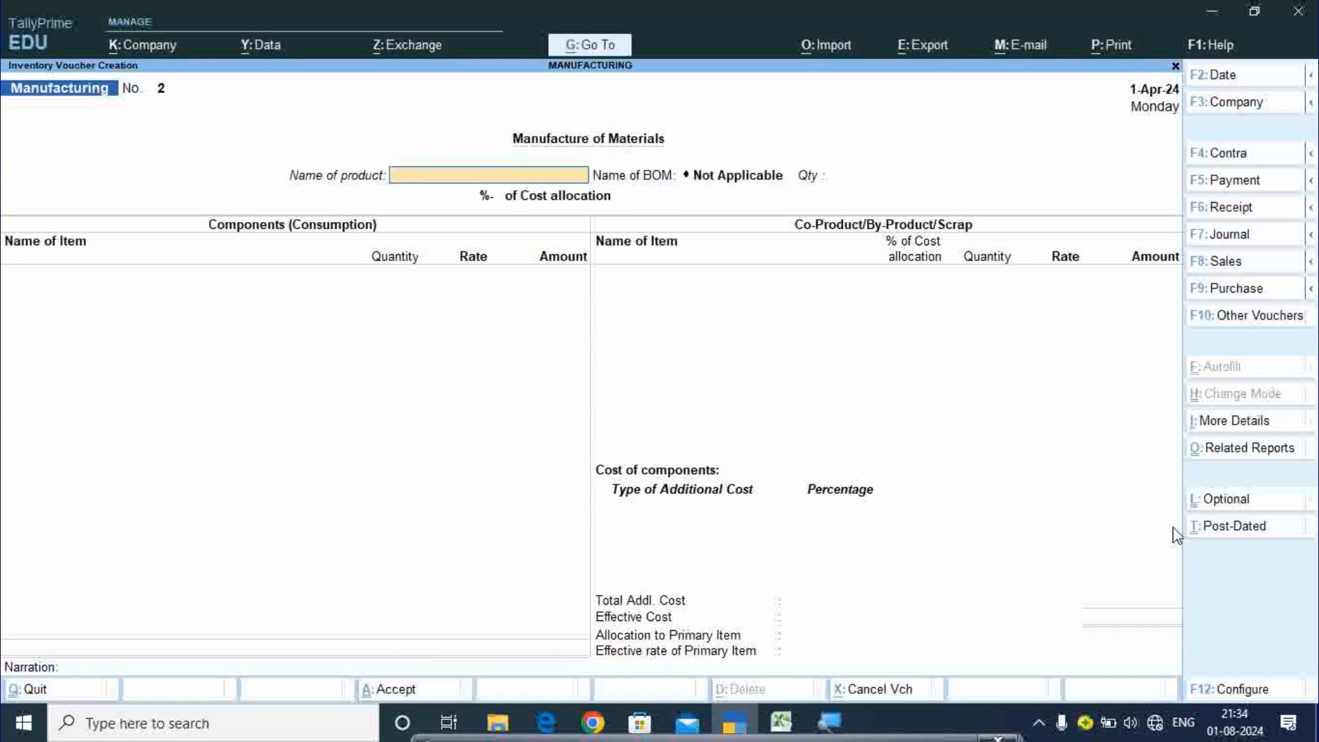
- Begin Sales voucher No. 1 dated 1-Apr-24 with Cash as party and Cpu Sale ledger
key("Escape")
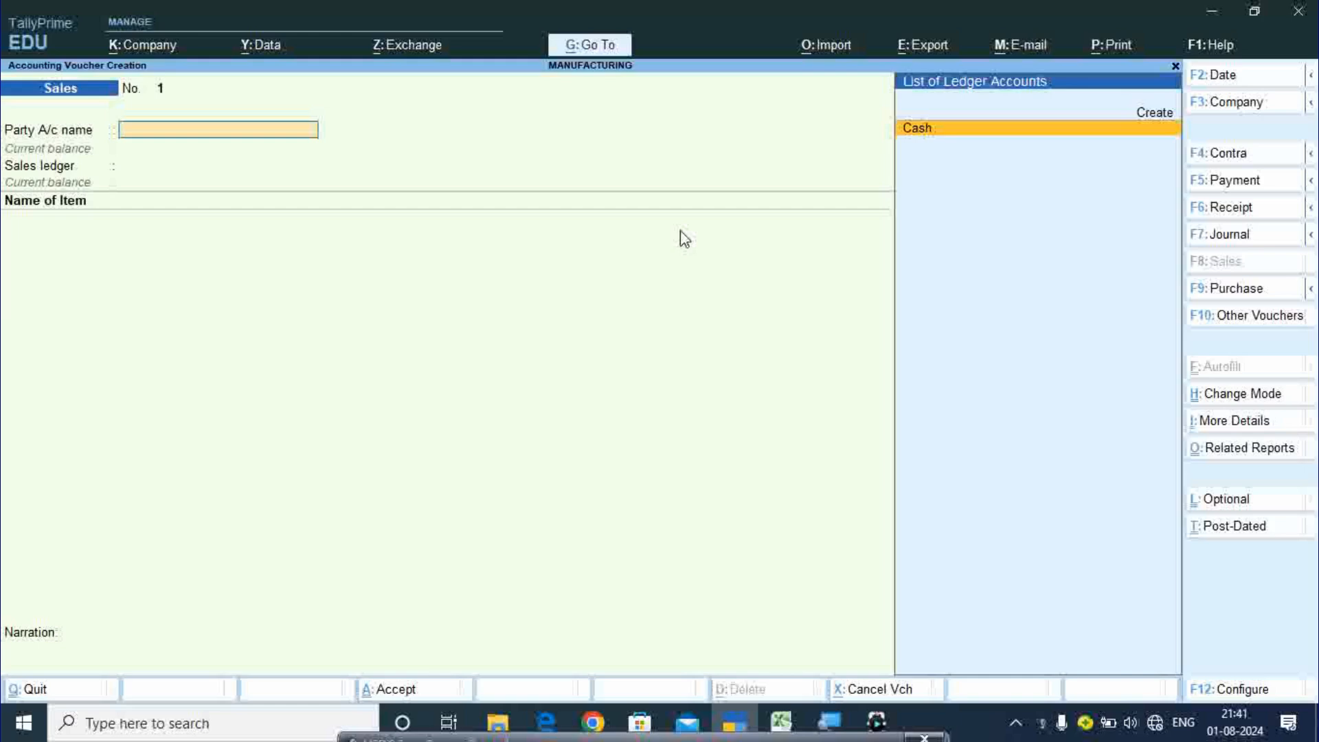
key("Return")
key("Return")
key("Return")
key("Return")
key("Return")
key("Return")
key("Return")
key("Return")
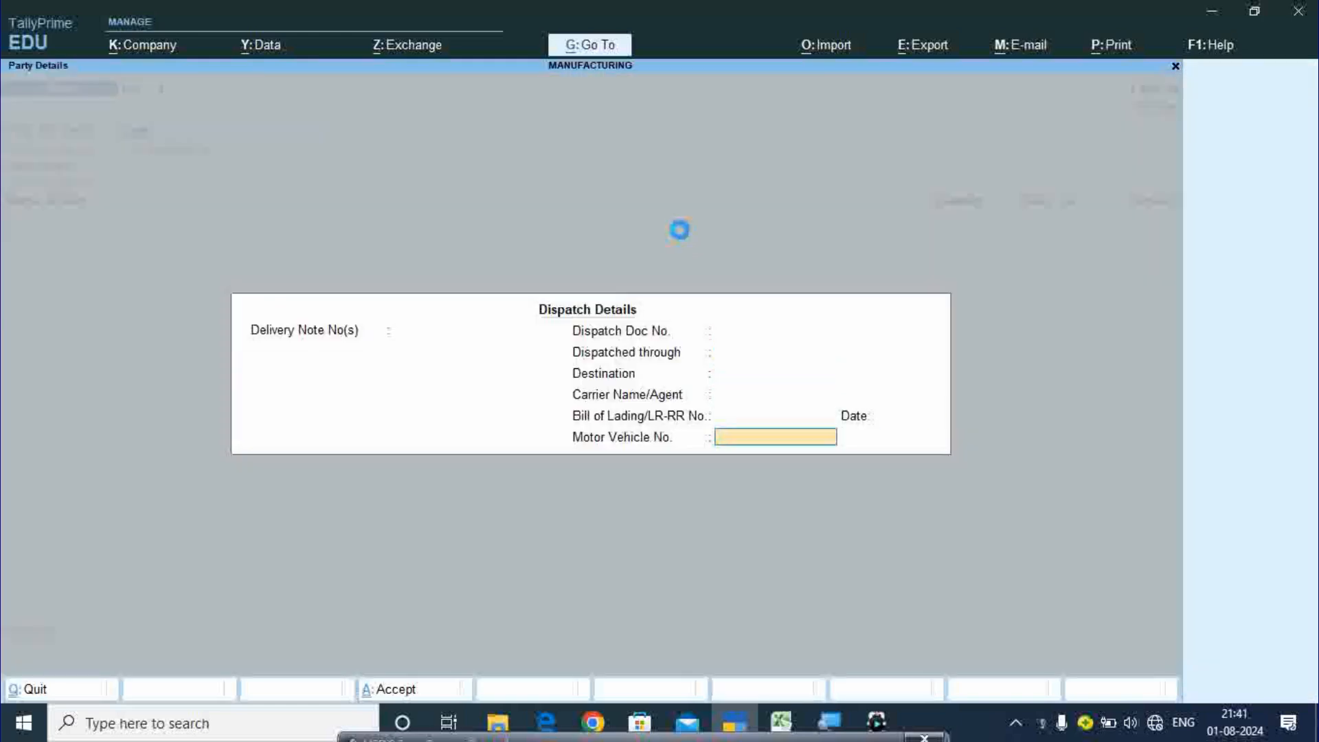
key("Return")
key("Return")
key("Return")
key("Return")
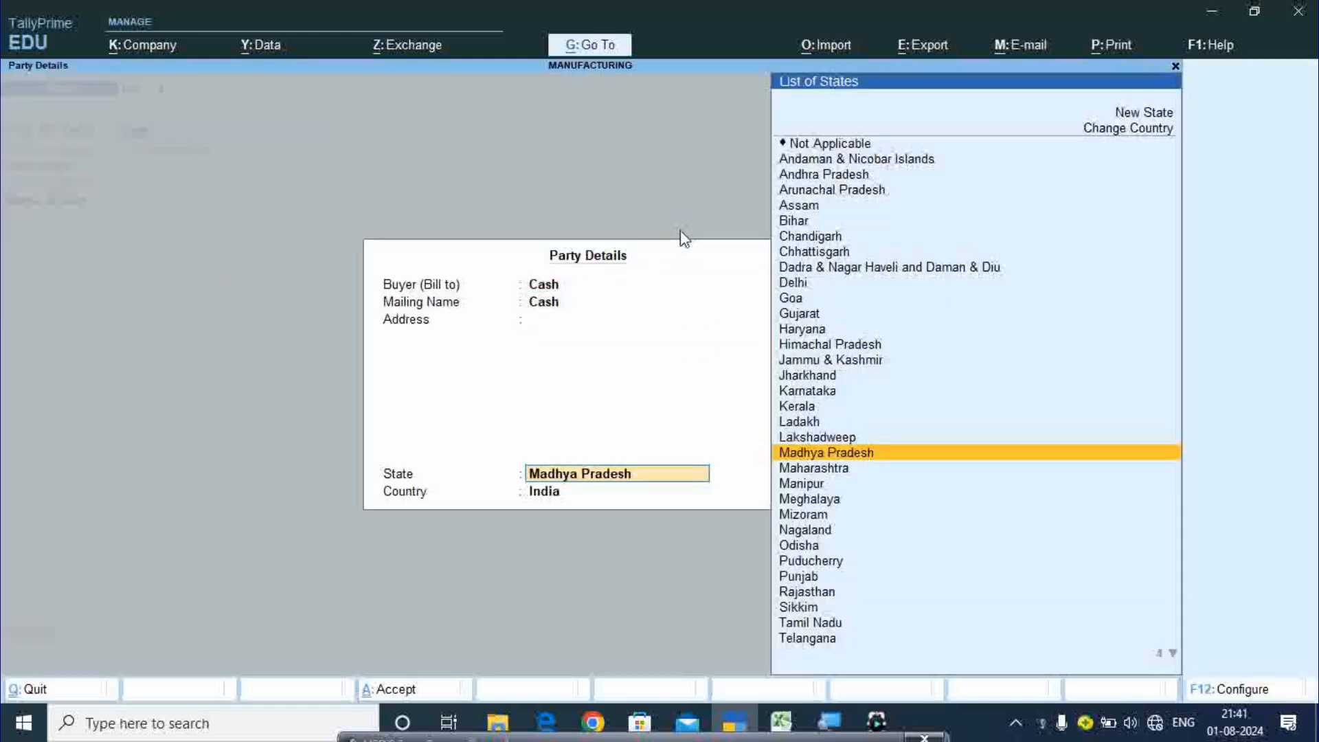
key("Return")
key("Return")
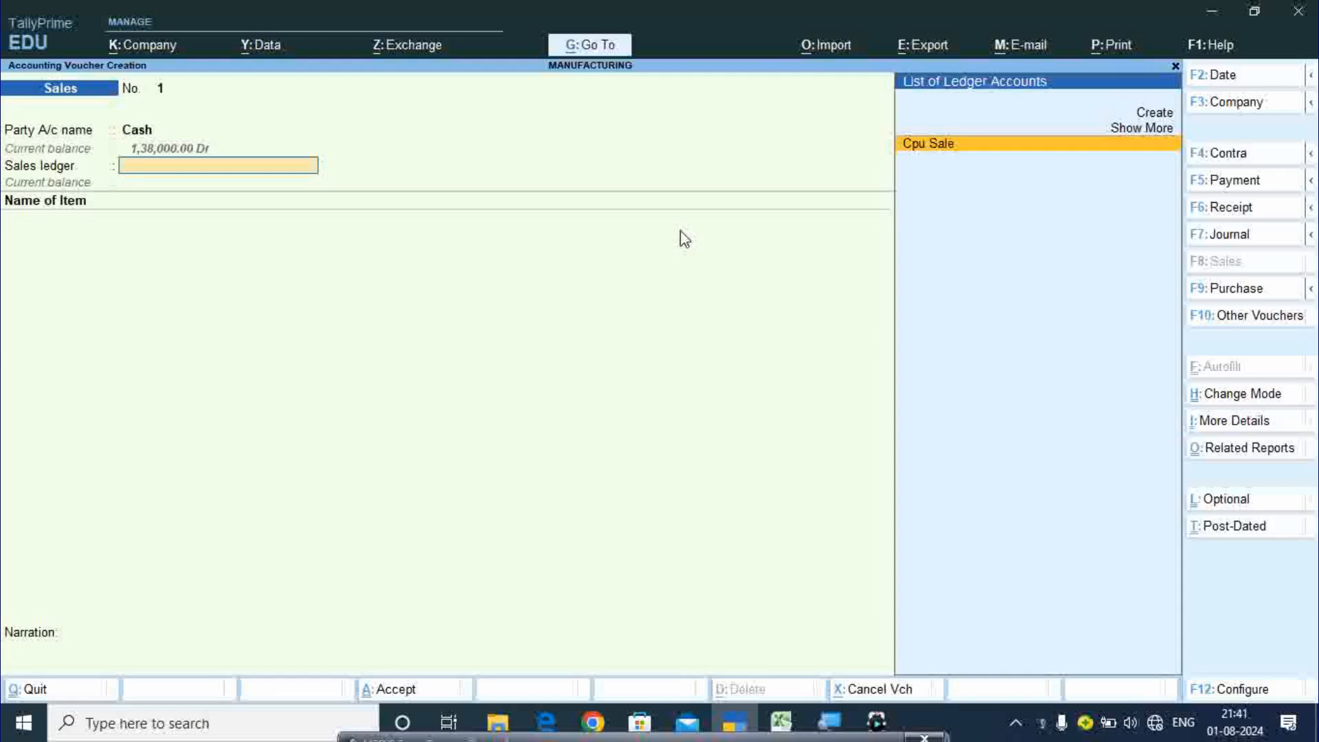
left_click(1157, 147)
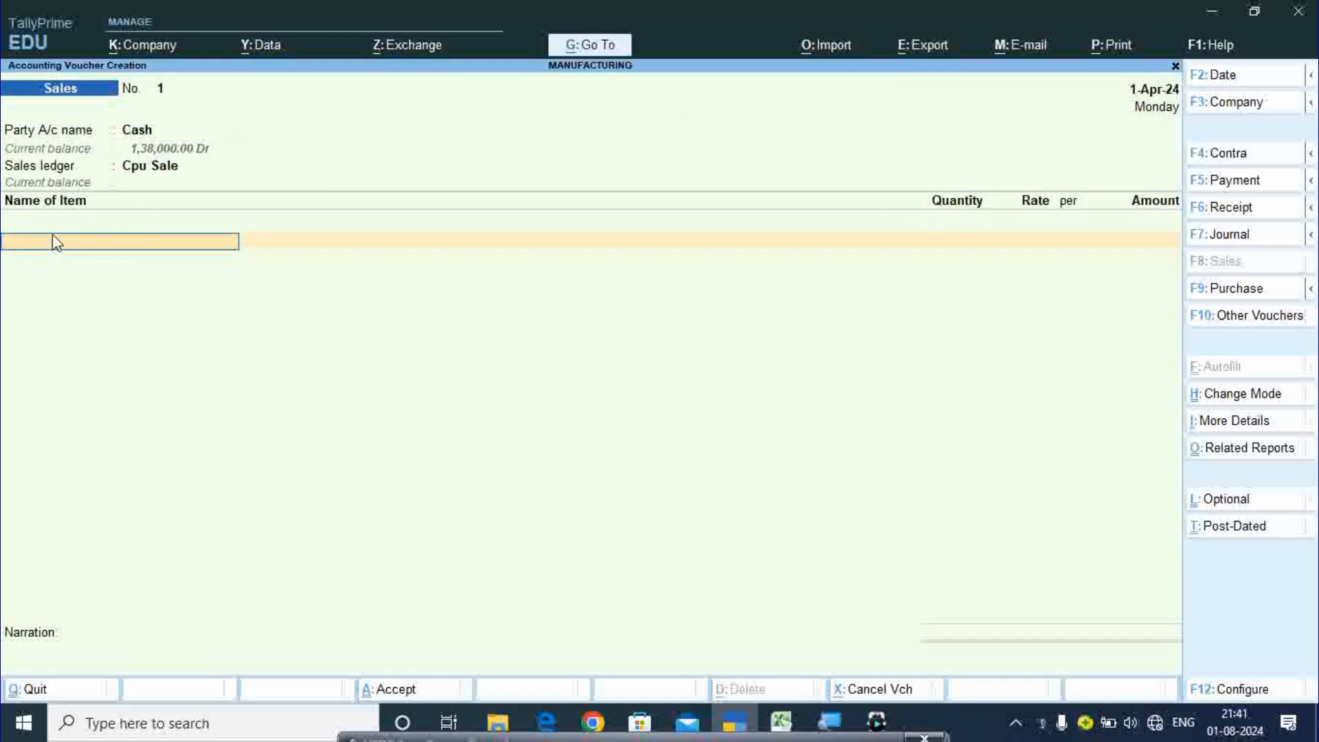
- Sell 1 pcs of Cpu at 7,500.00 for cash and save the sales voucher
type("C")
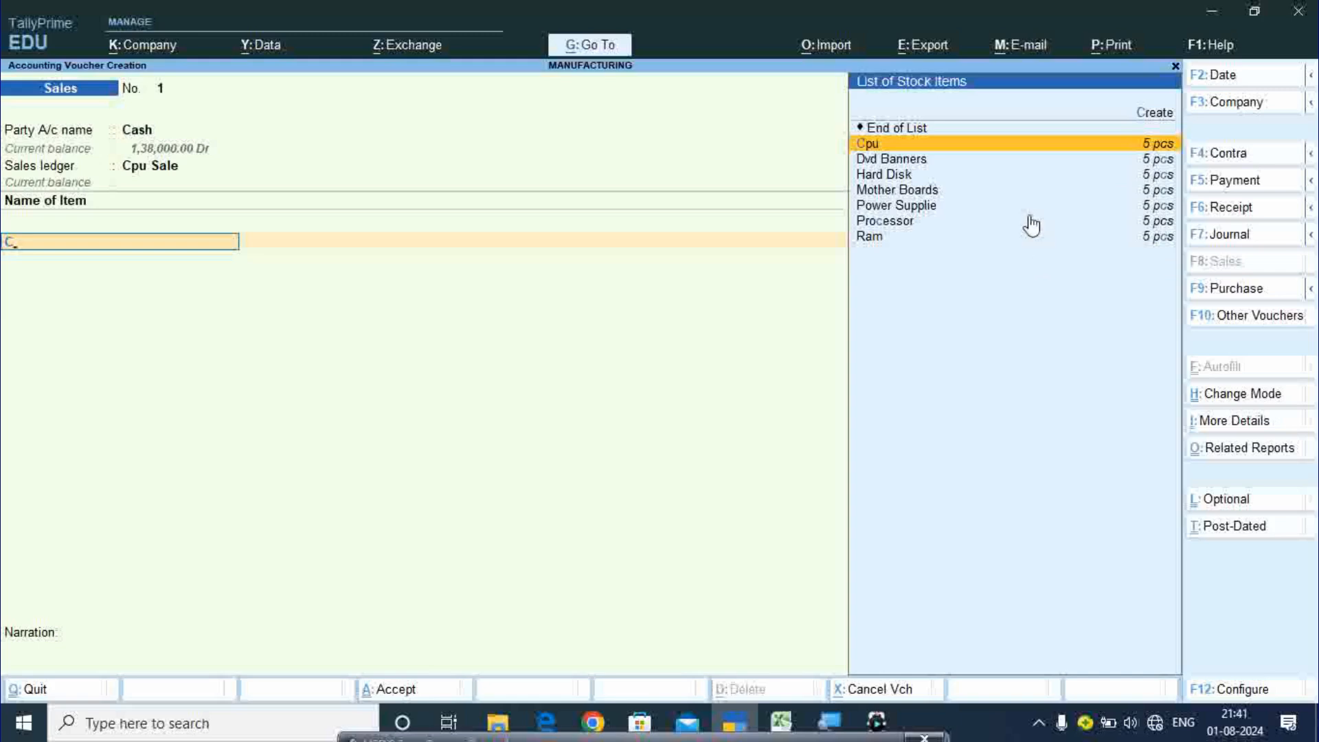
left_click(1149, 144)
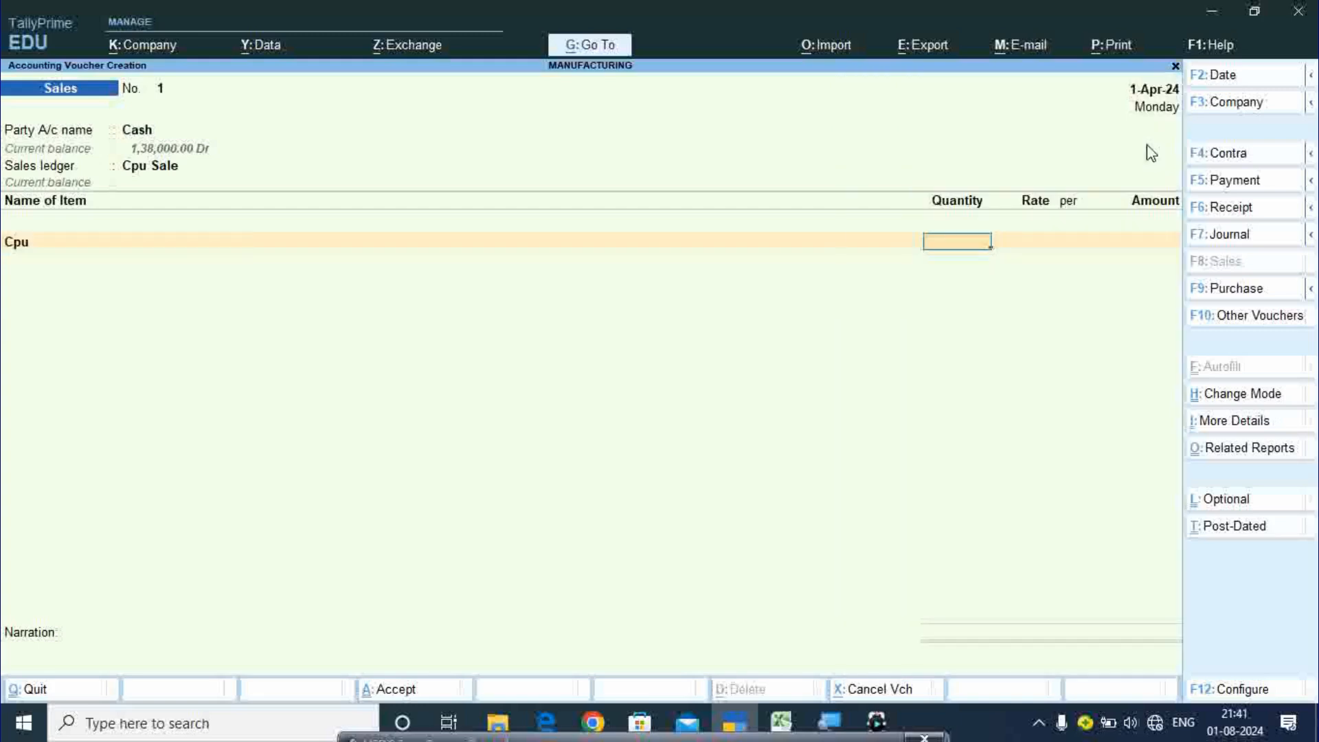
type("1")
key("Return")
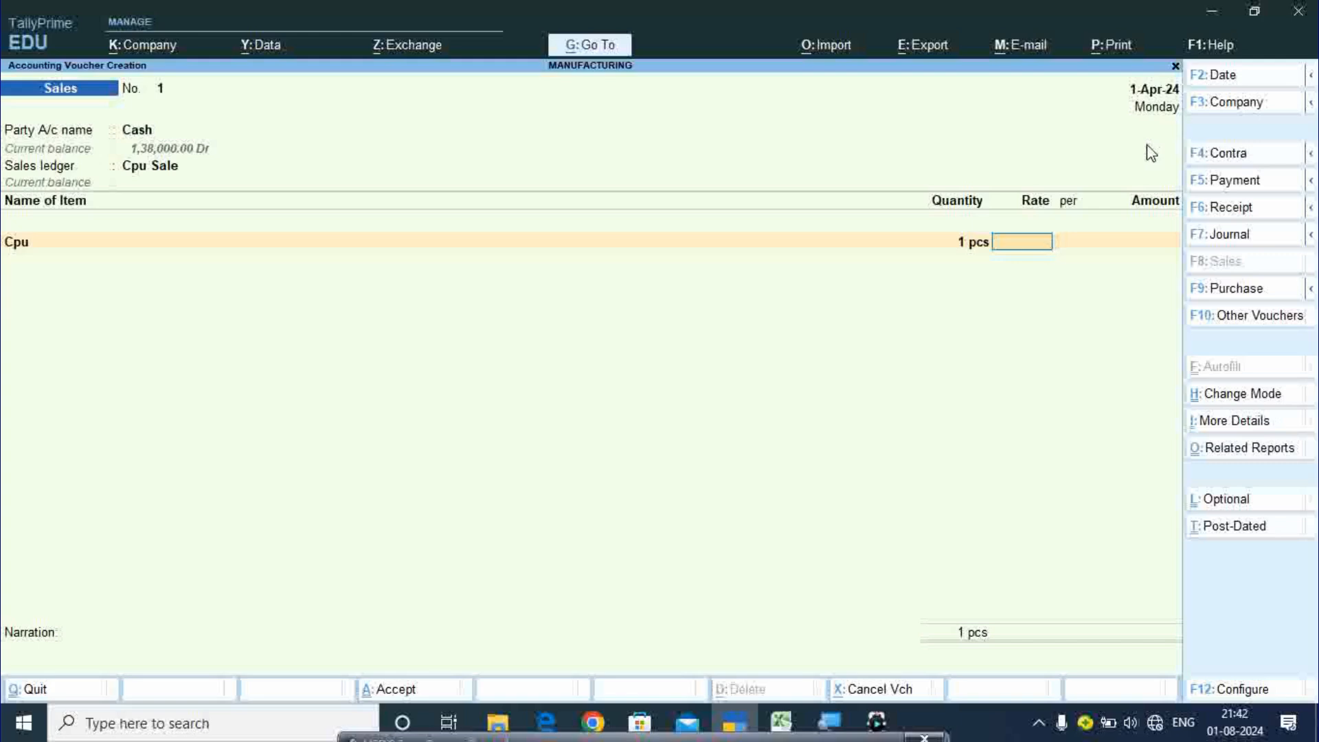
type("7500")
key("Return")
key("Return")
key("Return")
key("Return")
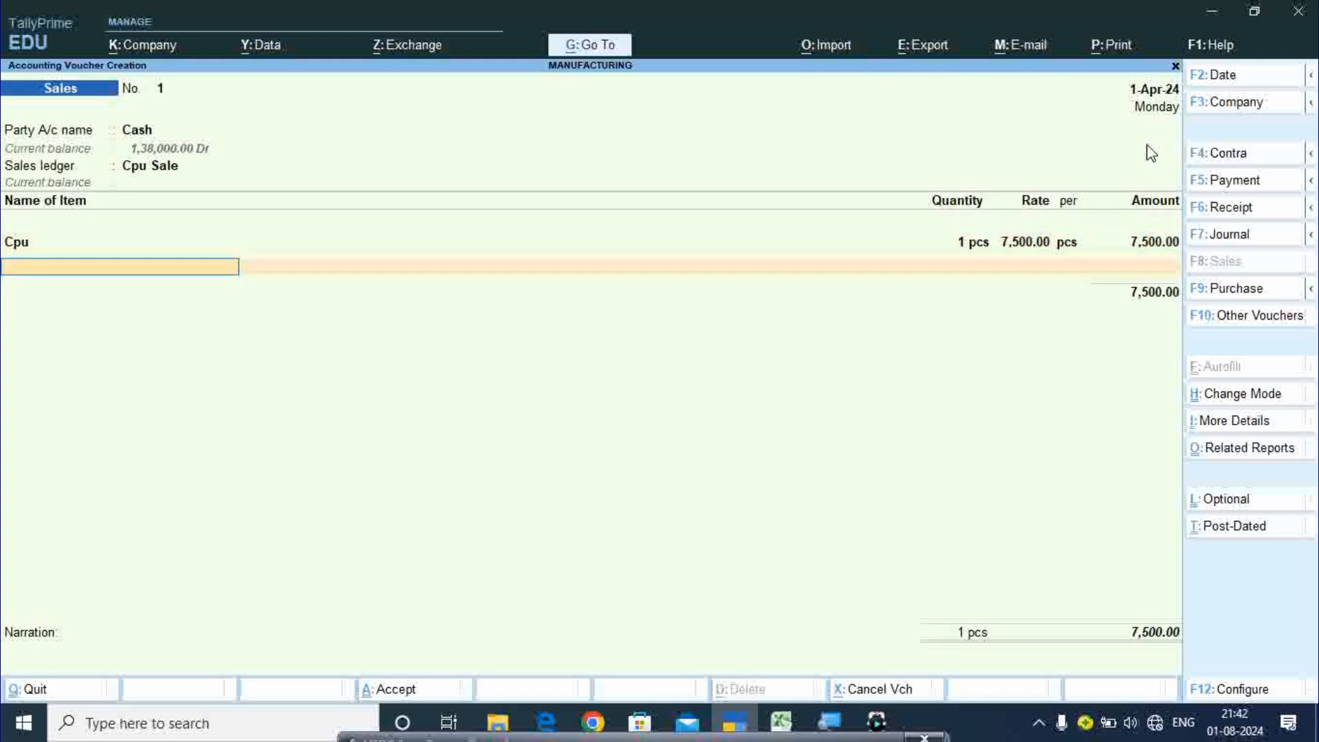
key("Return")
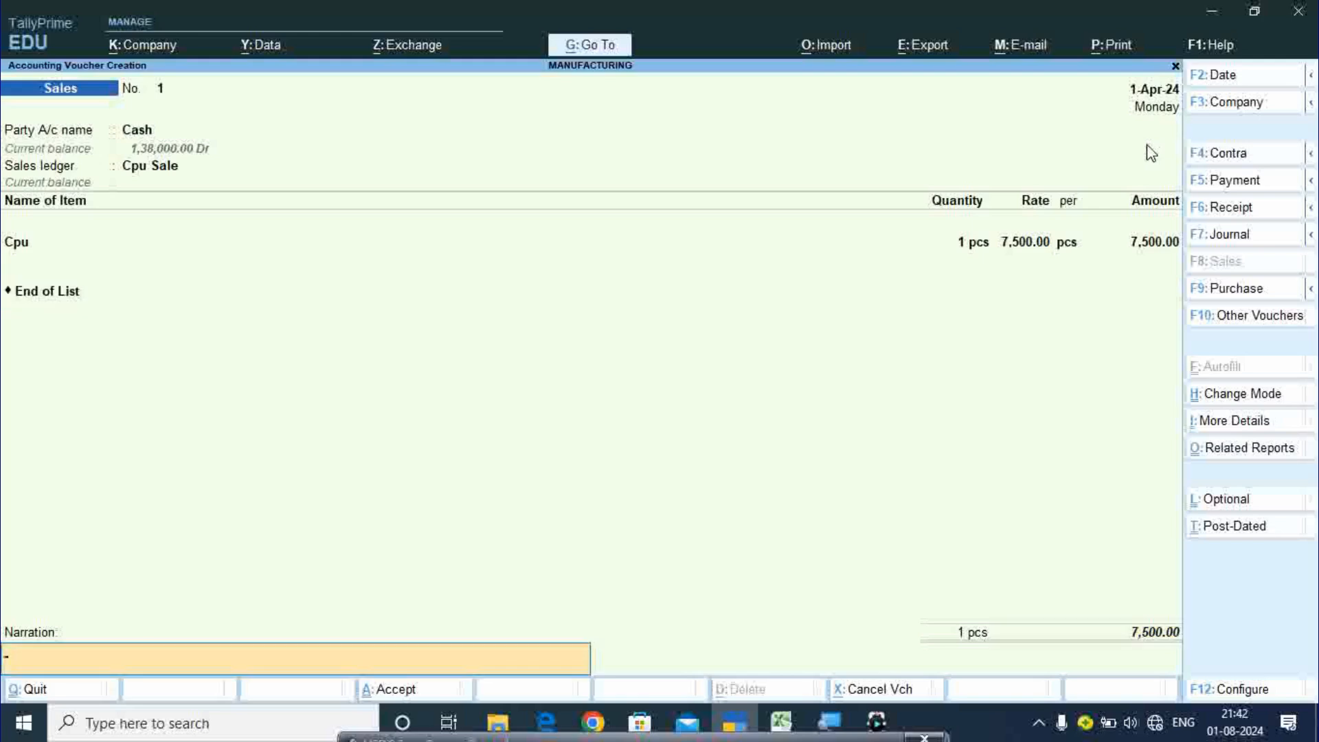
key("Return")
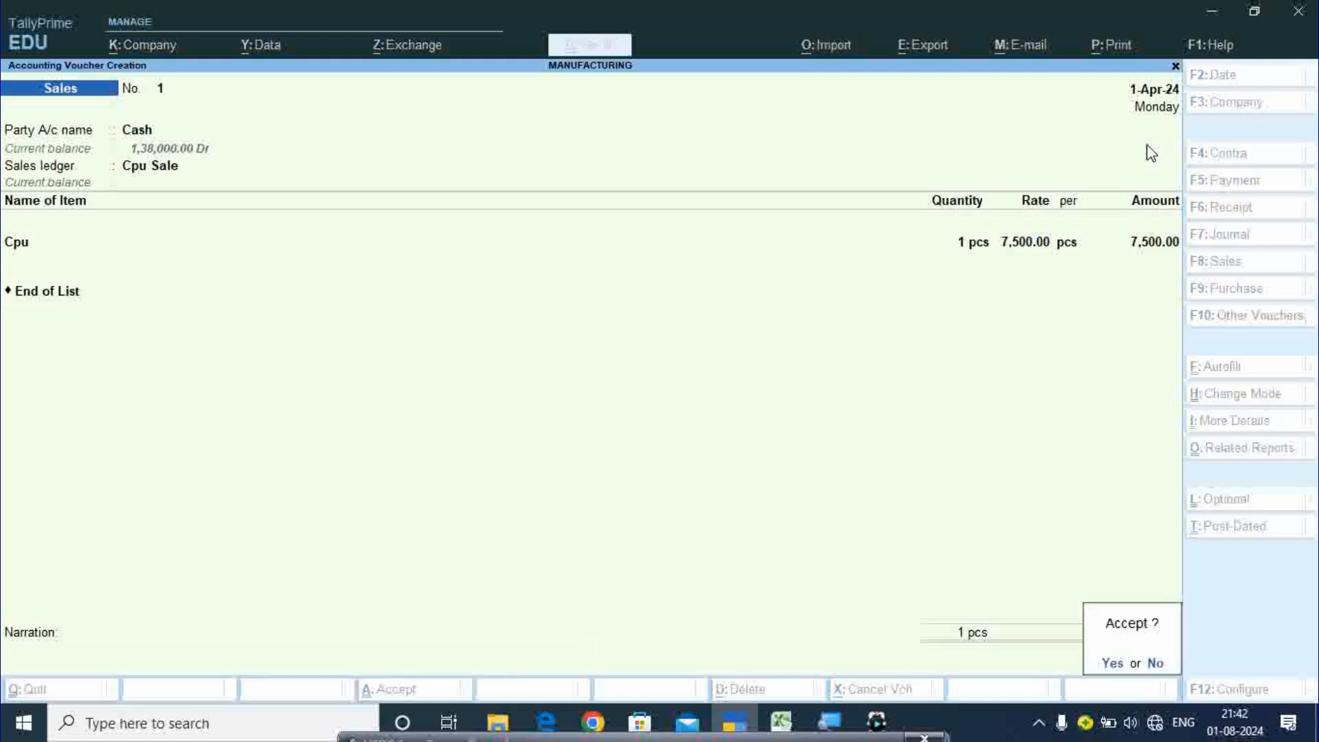
key("Return")
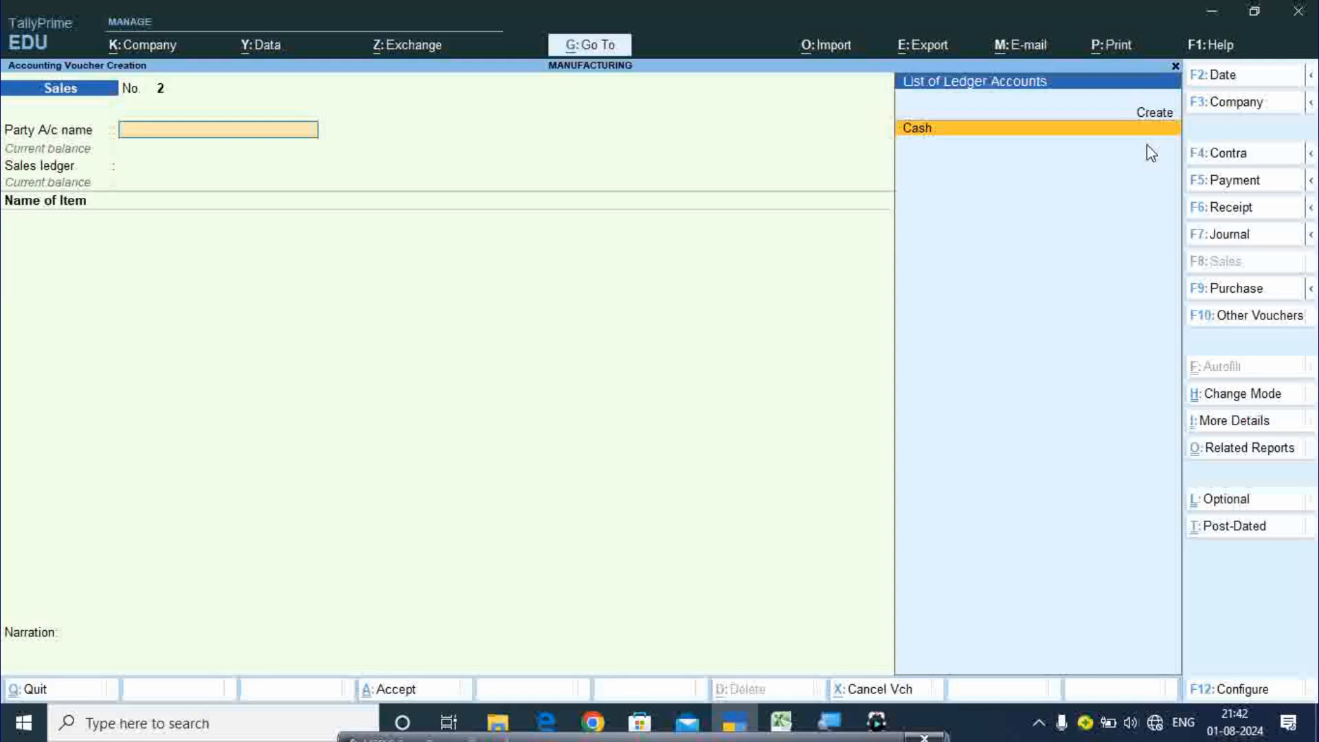
key("Escape")
- Review the Computer Device Stock Summary: 34 pcs worth 56,048, with Cpu at 4 pcs
key("Return")
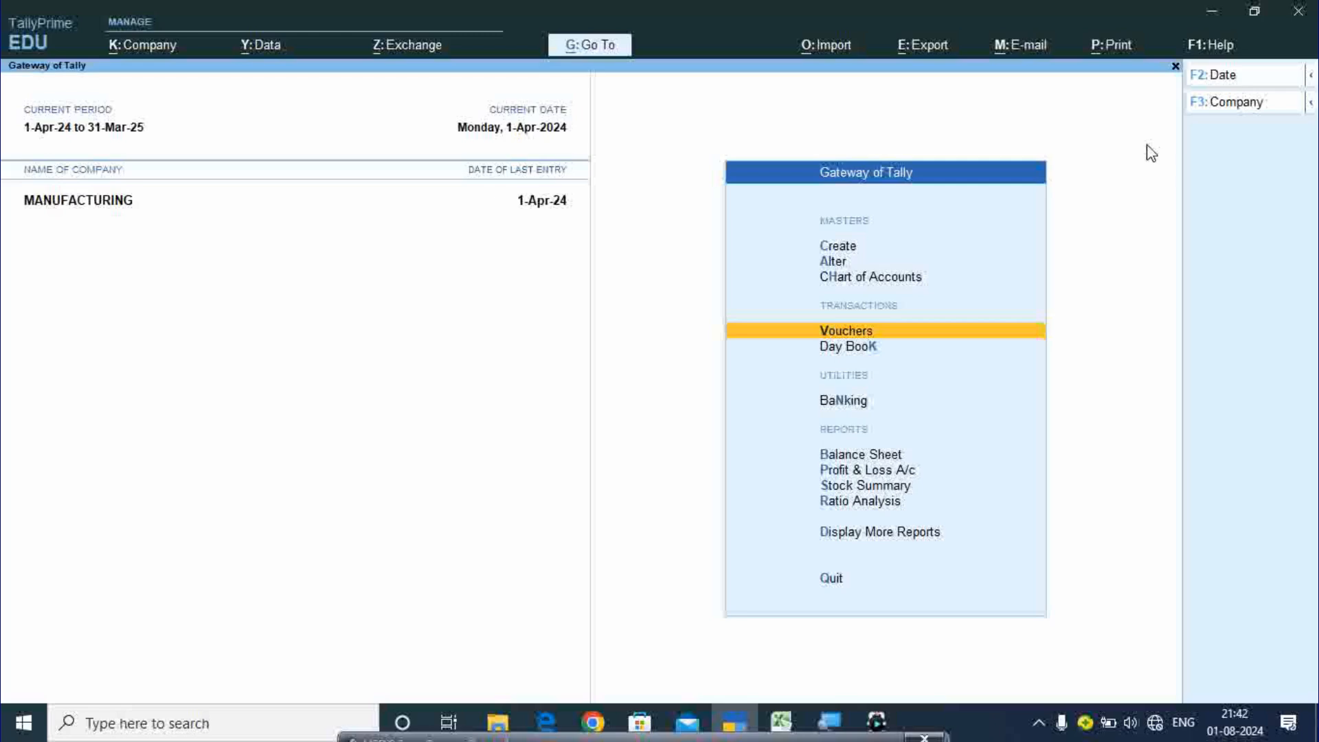
key("Down")
key("Down")
key("Down")
key("Down")
key("Down")
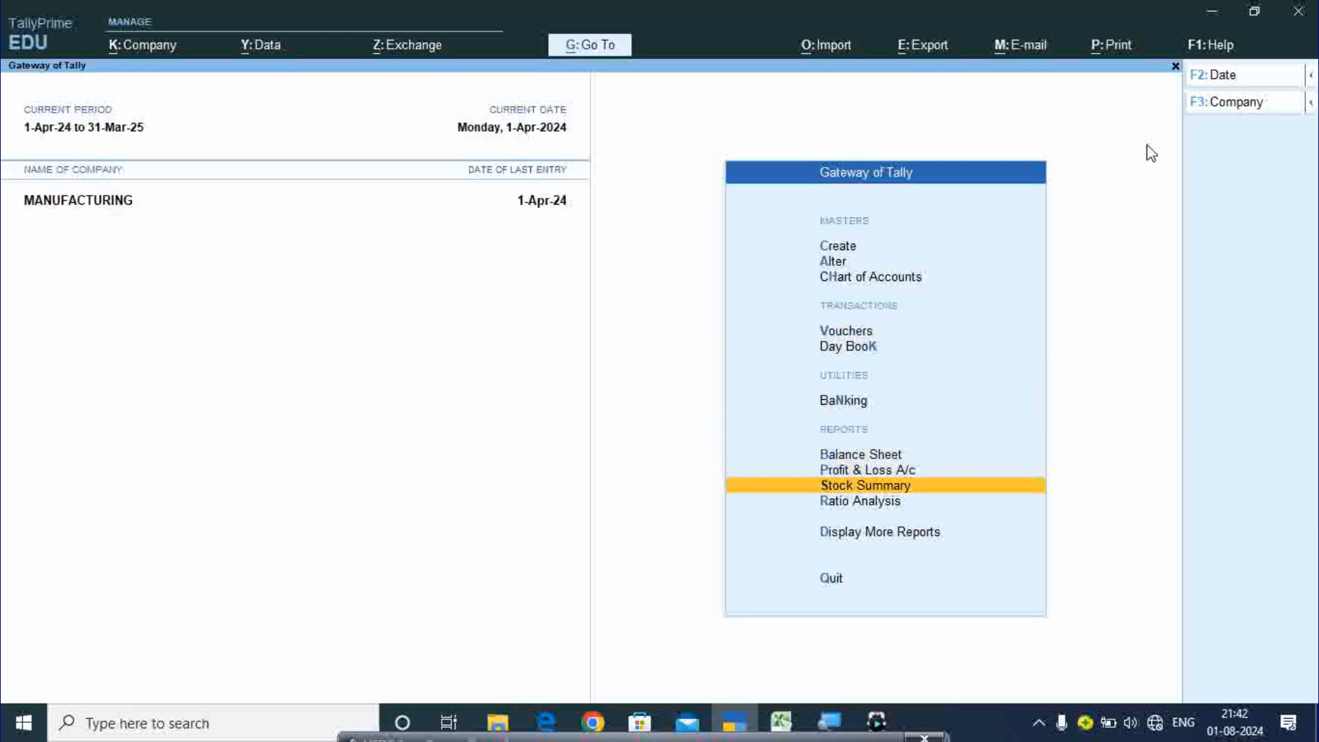
key("Up")
key("Down")
key("Return")
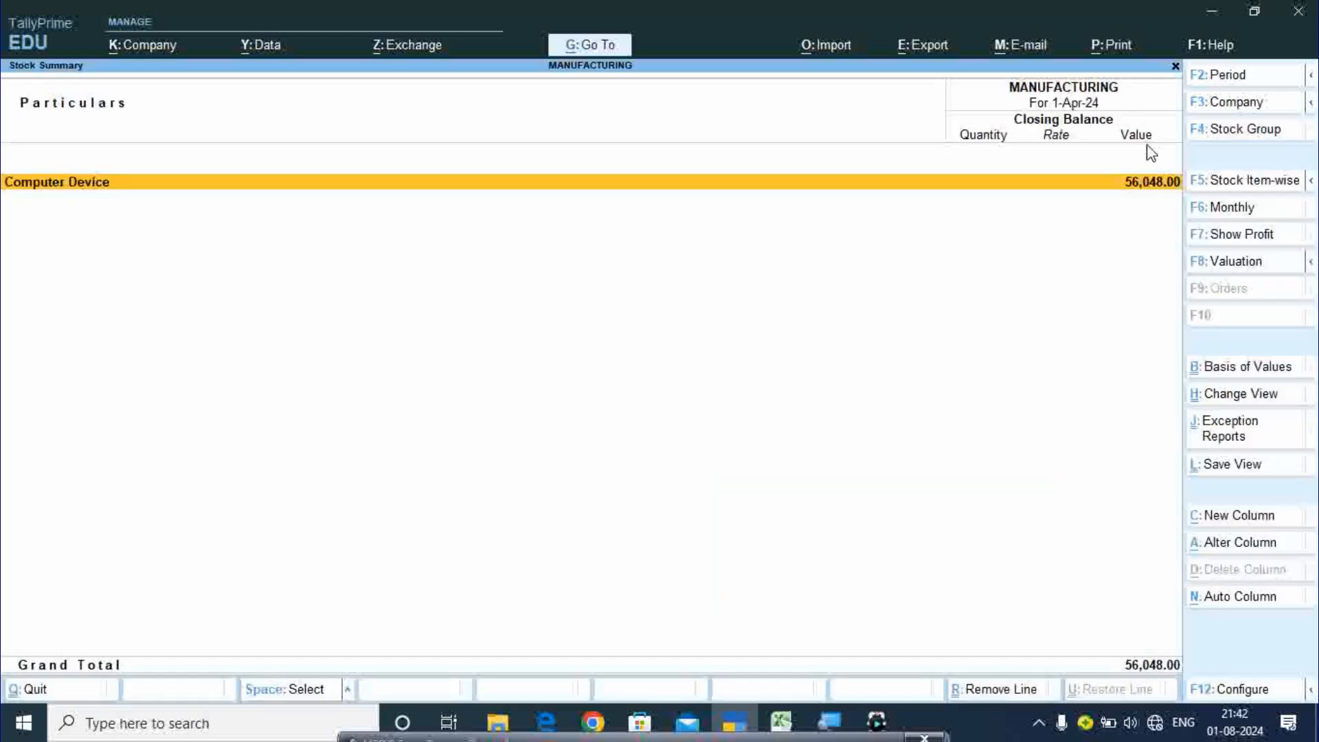
key("Return")
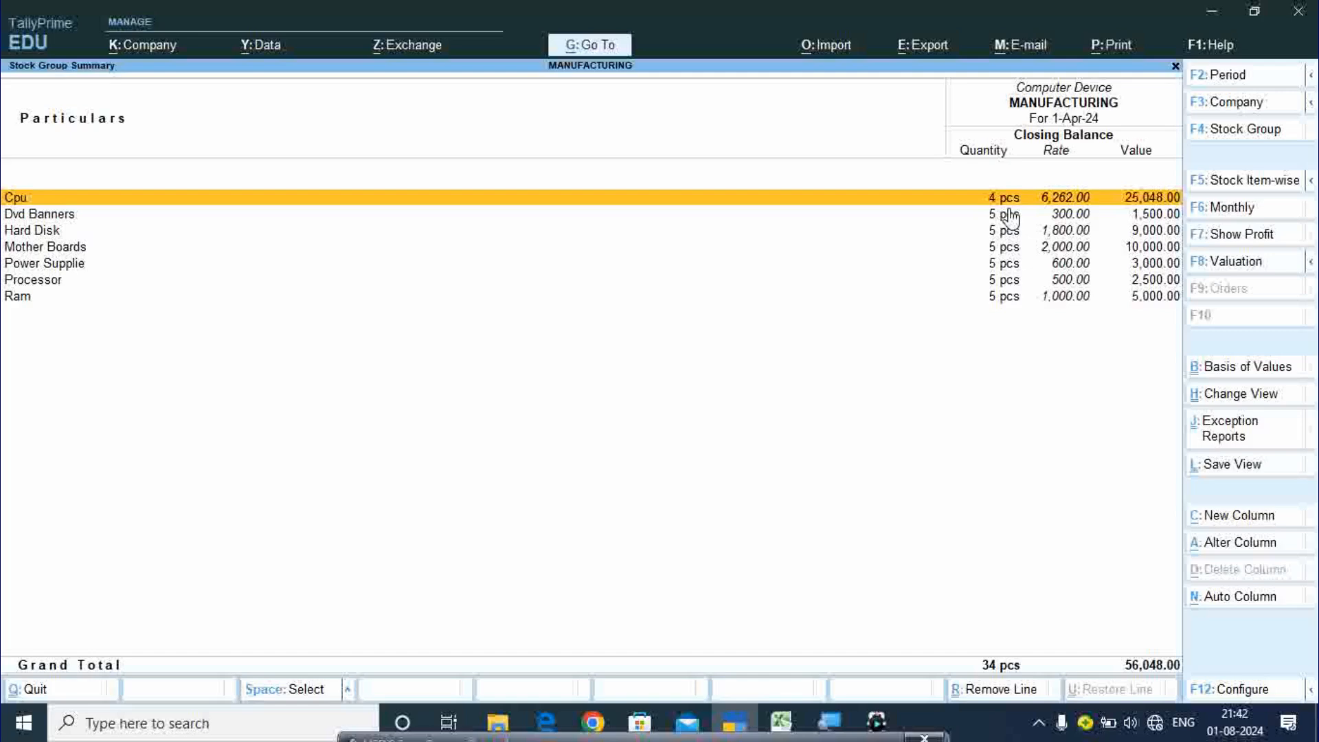
key("Escape")
key("Escape")
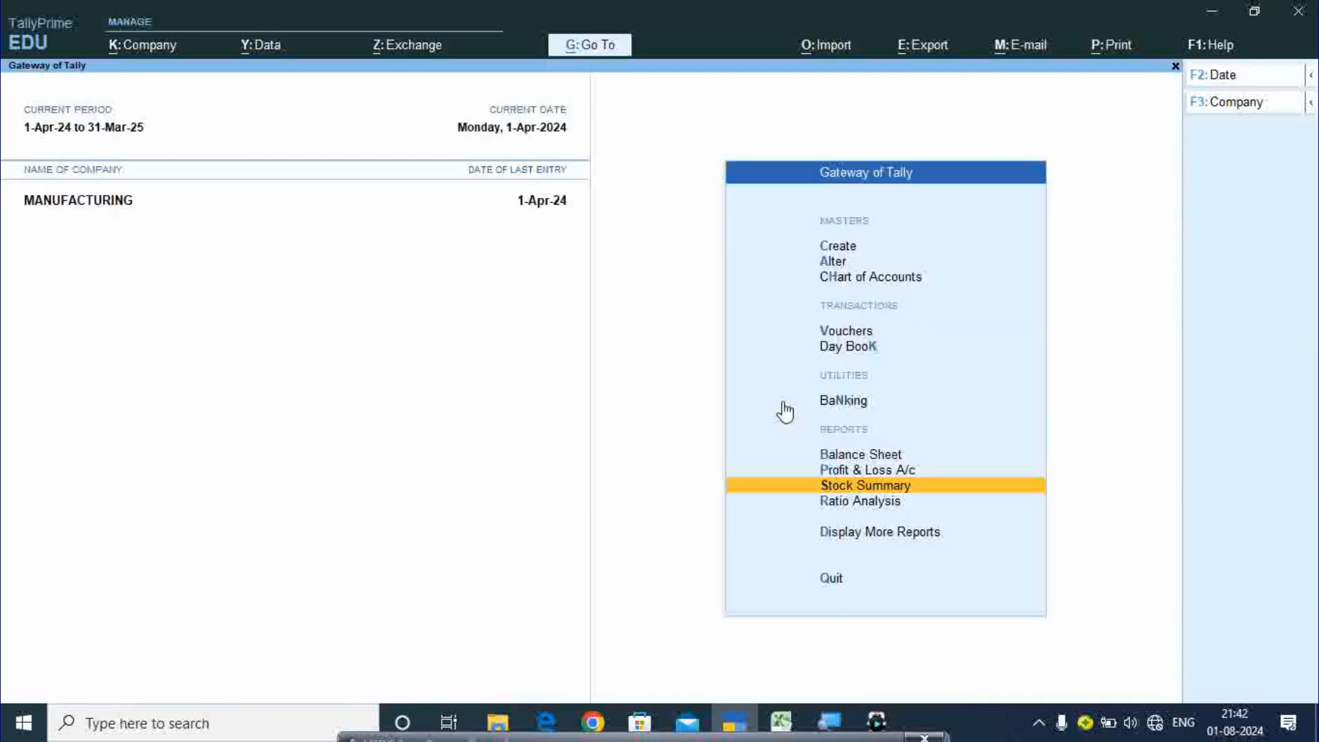
key("Up")
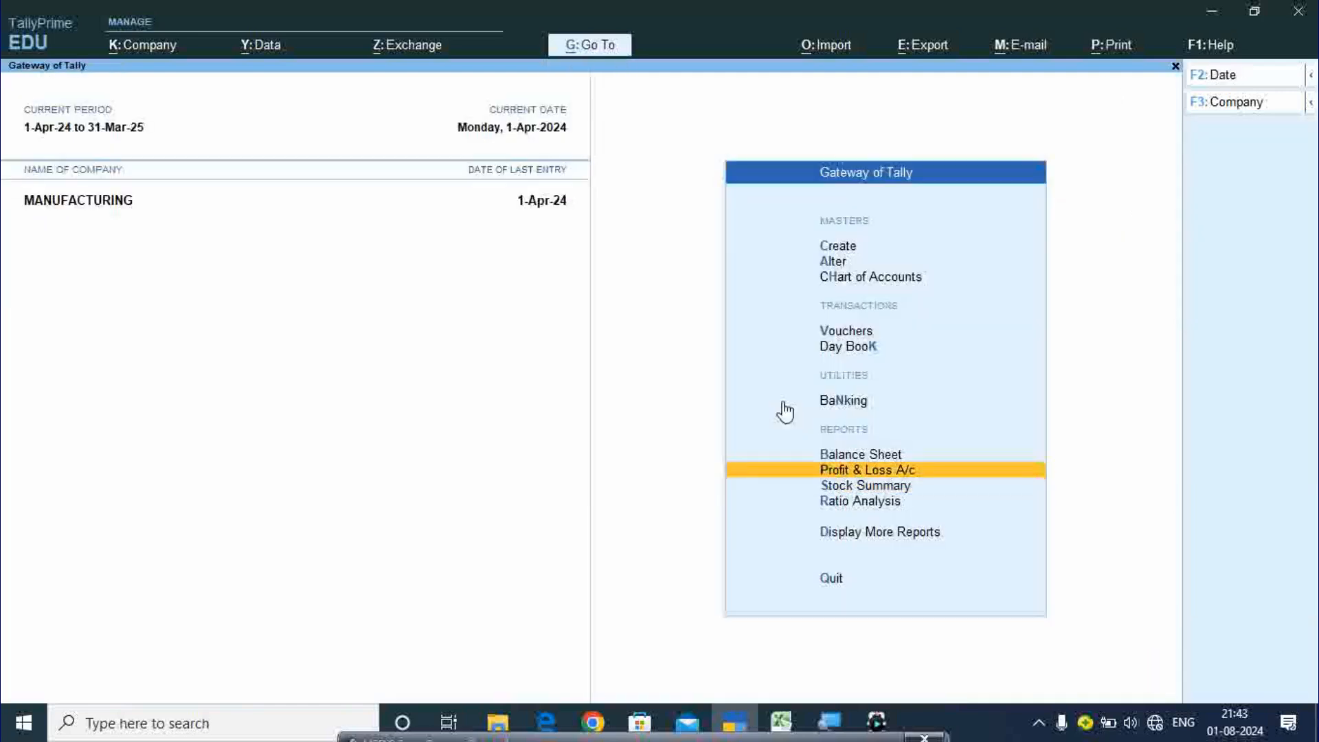
key("Return")
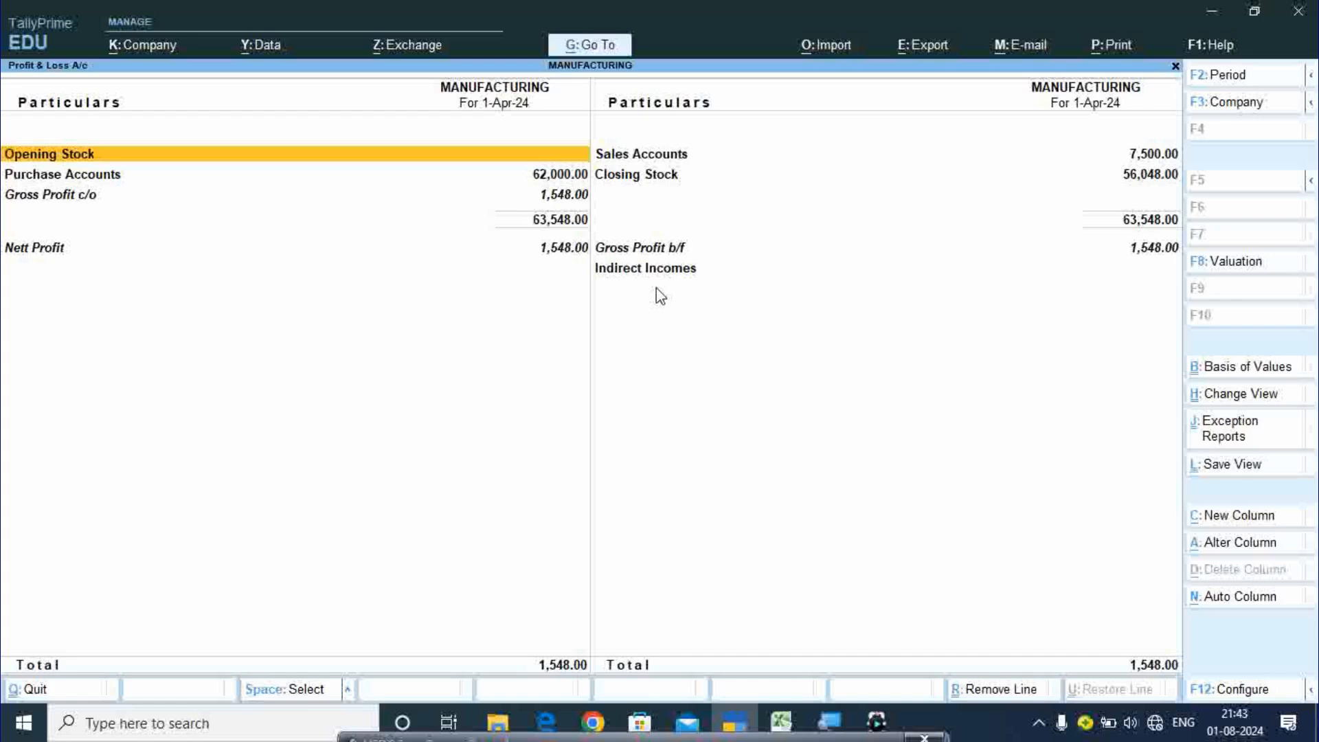
key("Escape")
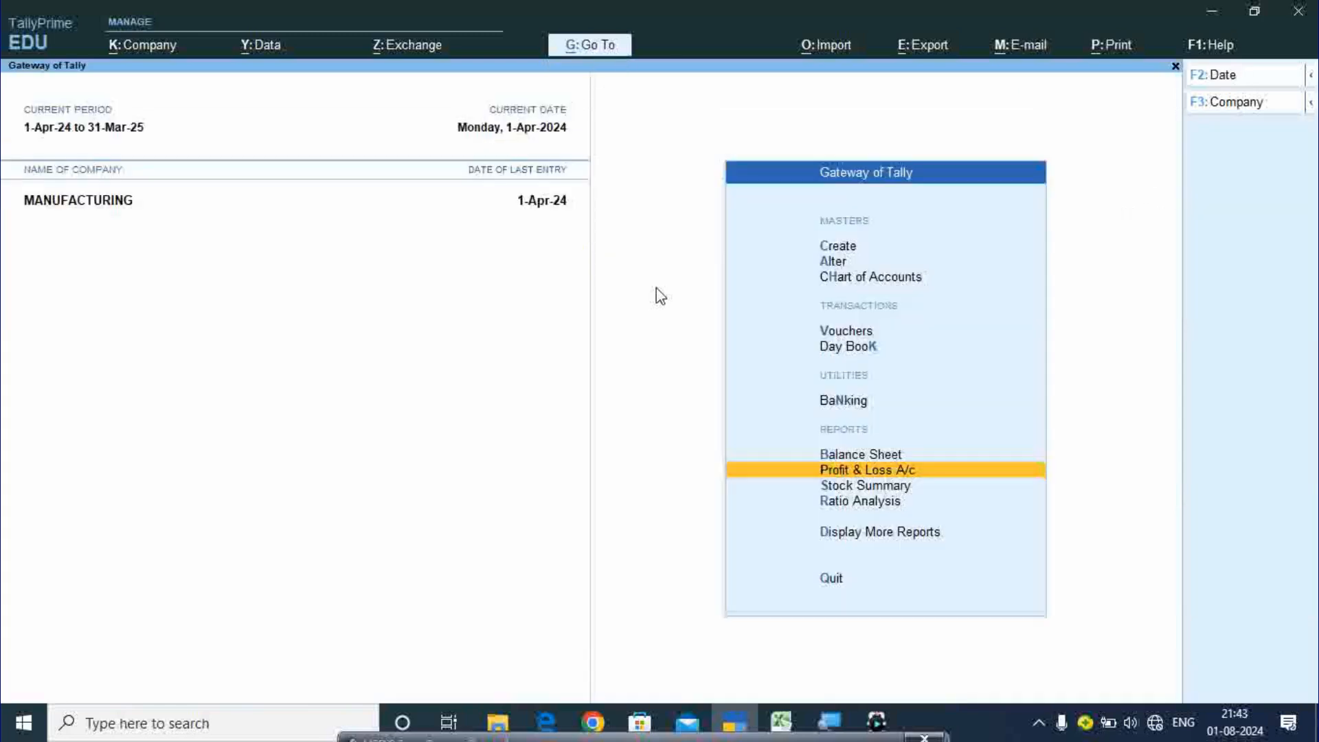